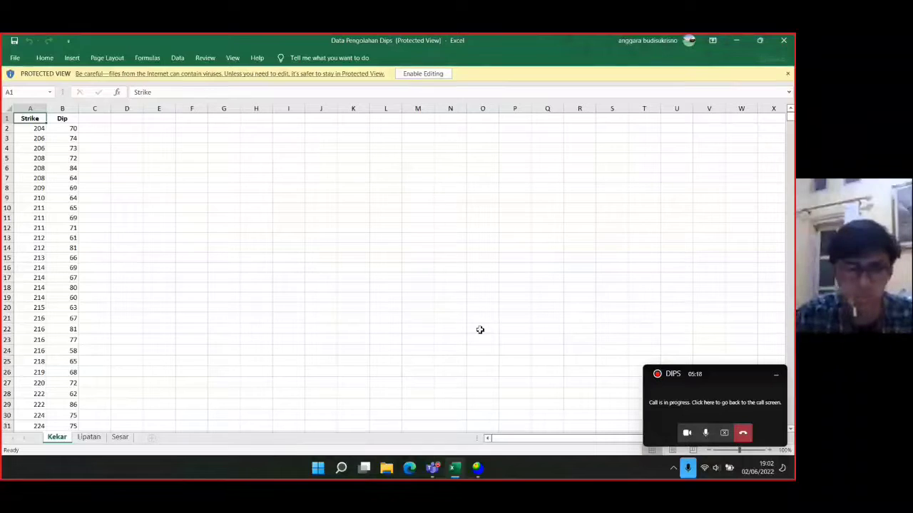
Step: Switch to Dips, create a new project and set its global orientation format to Strike (Right) / Dip
left_click(474, 474)
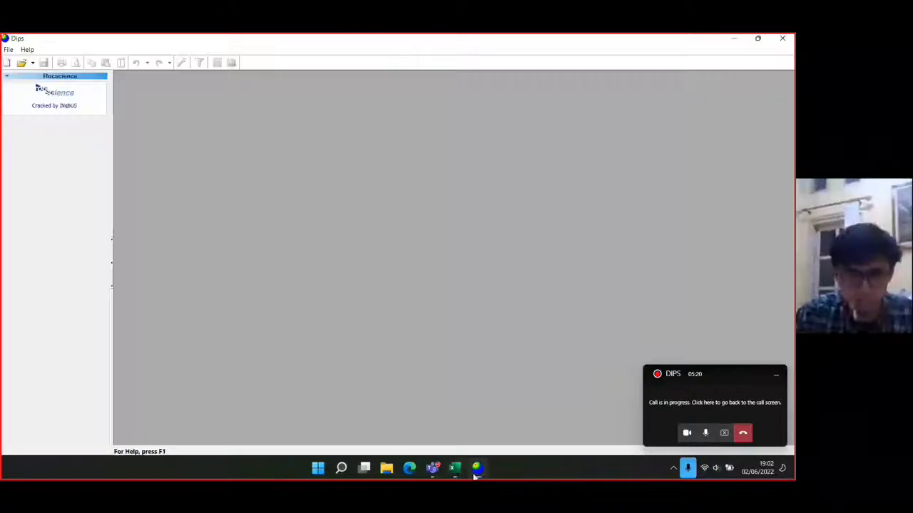
left_click(6, 63)
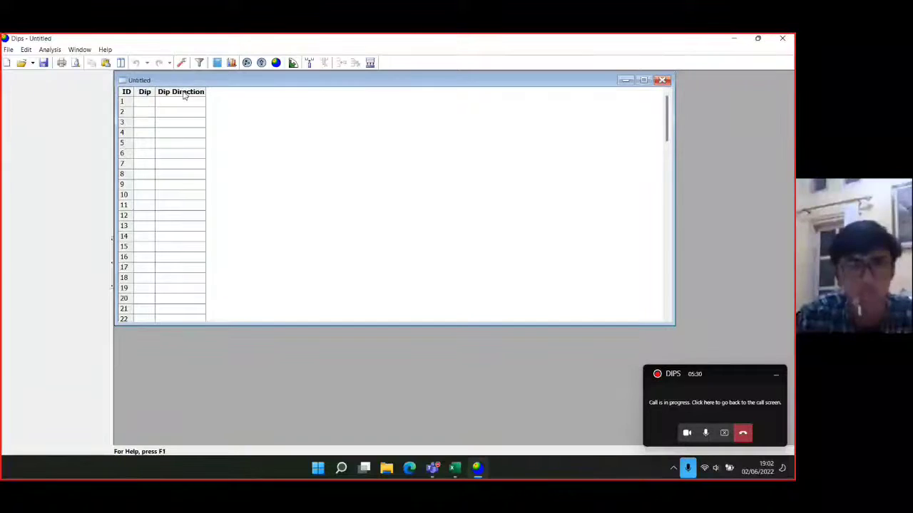
left_click(182, 64)
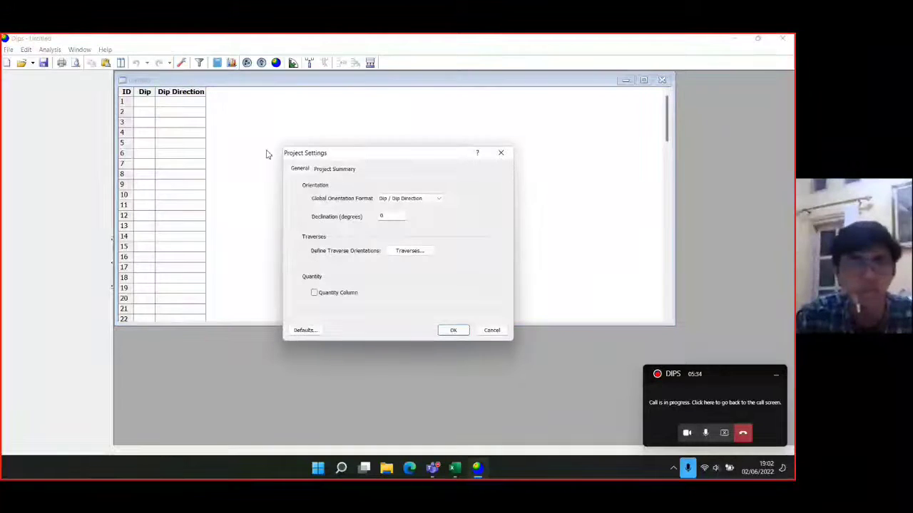
left_click(409, 200)
left_click(414, 214)
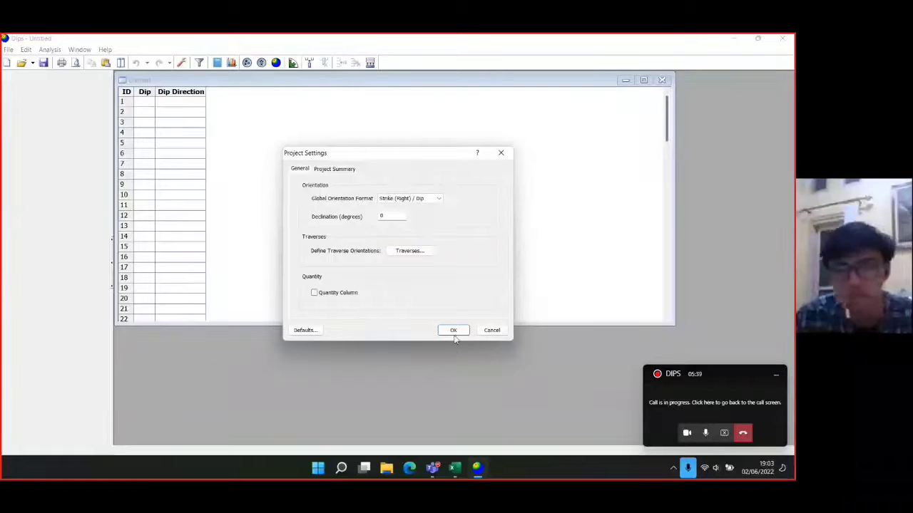
left_click(453, 330)
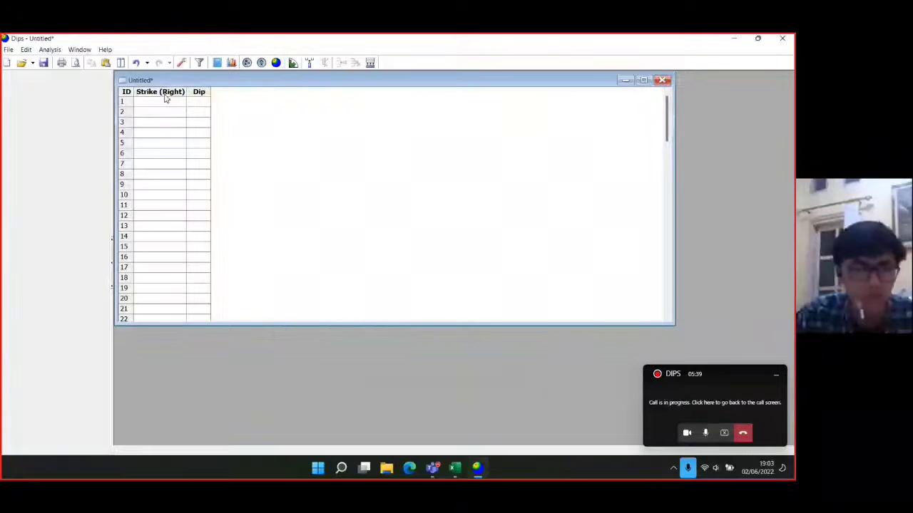
Step: Copy the strike and dip values in A2:B61 of the Kekar sheet in Excel into the Dips table from row 1
left_click(455, 468)
left_click_drag(35, 128, 62, 410)
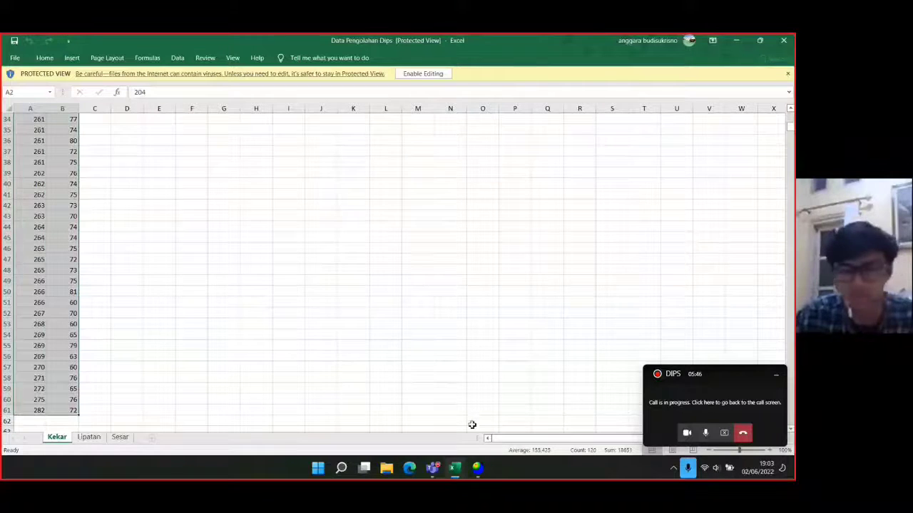
left_click(477, 468)
left_click(153, 103)
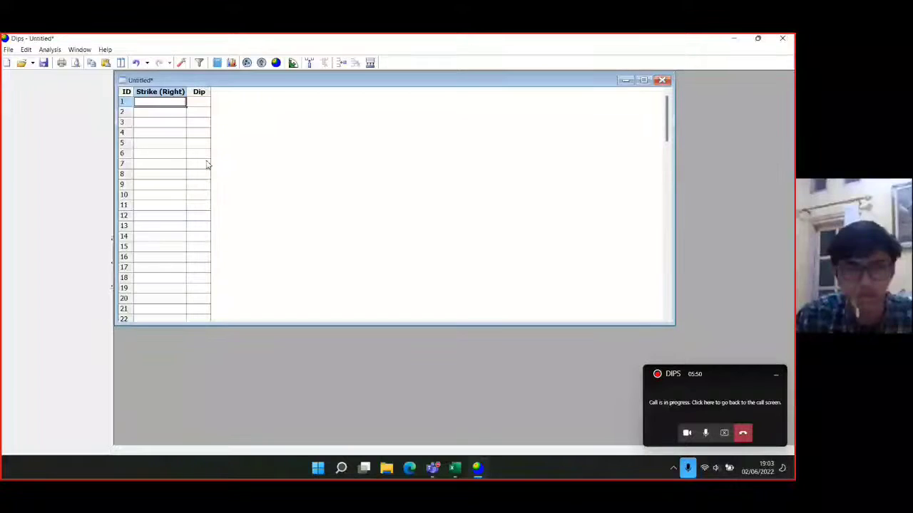
key("ctrl+v")
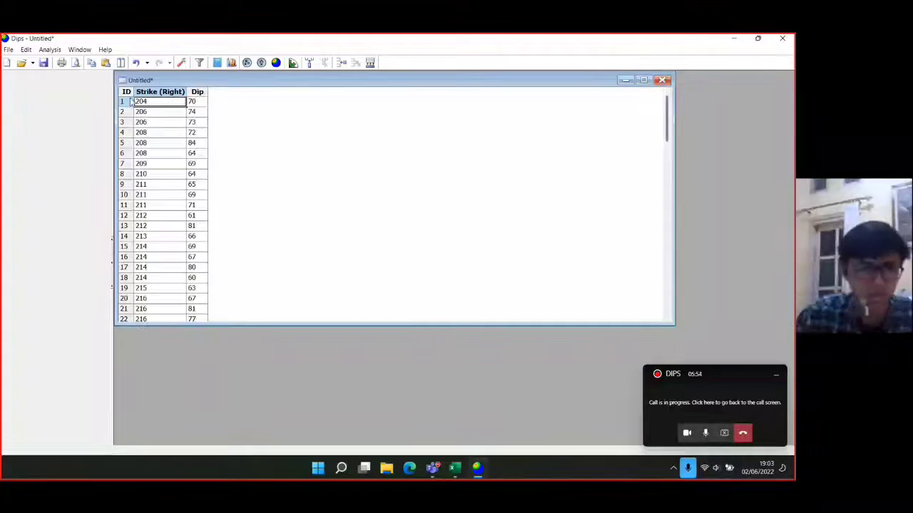
Step: Generate the contoured stereonet plot of the data and maximize its window
left_click(276, 65)
left_click(656, 93)
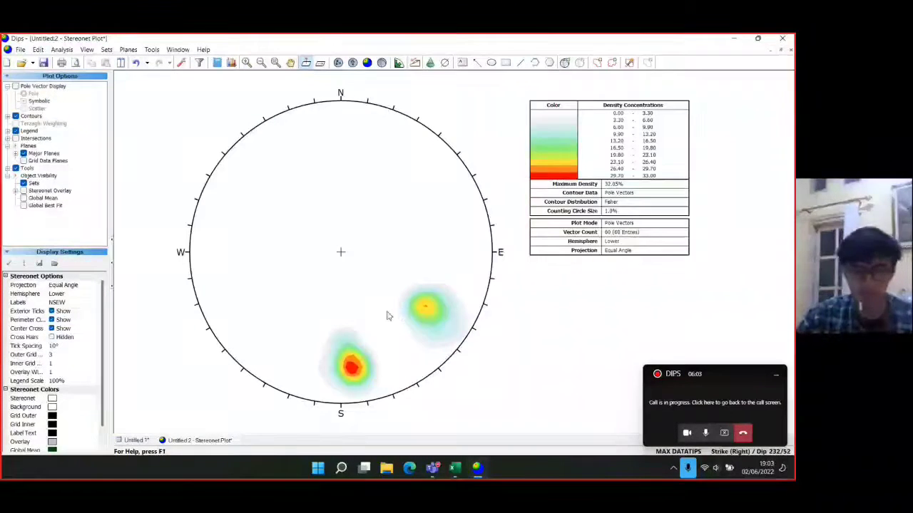
Step: Add a user plane at the red southern contour peak with orientation 265/75, labelled "Max 1", showing only its pole and label
left_click_drag(321, 309, 415, 294)
scroll(412, 300, "up", 5)
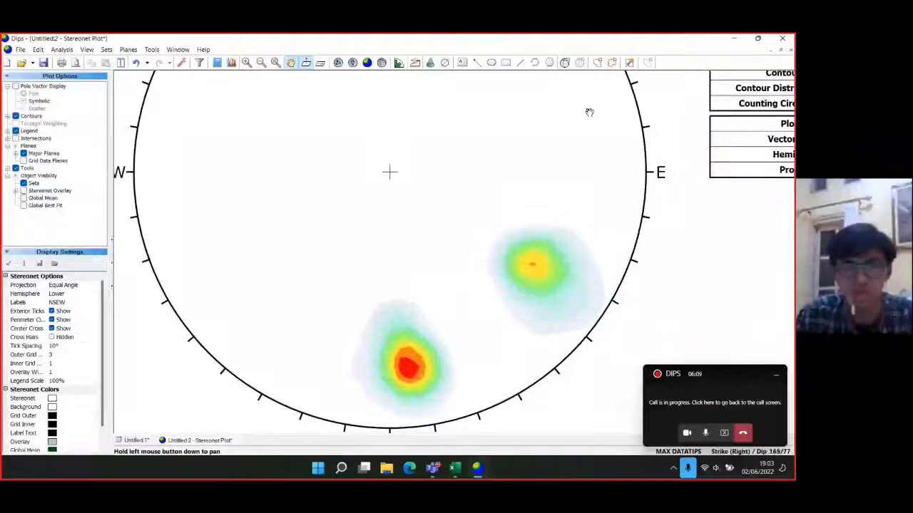
left_click(565, 63)
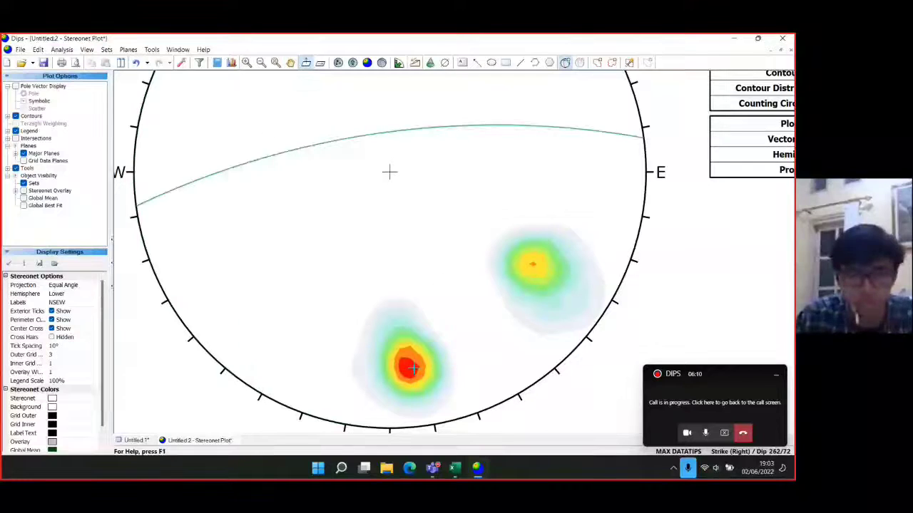
left_click(421, 206)
left_click(420, 206)
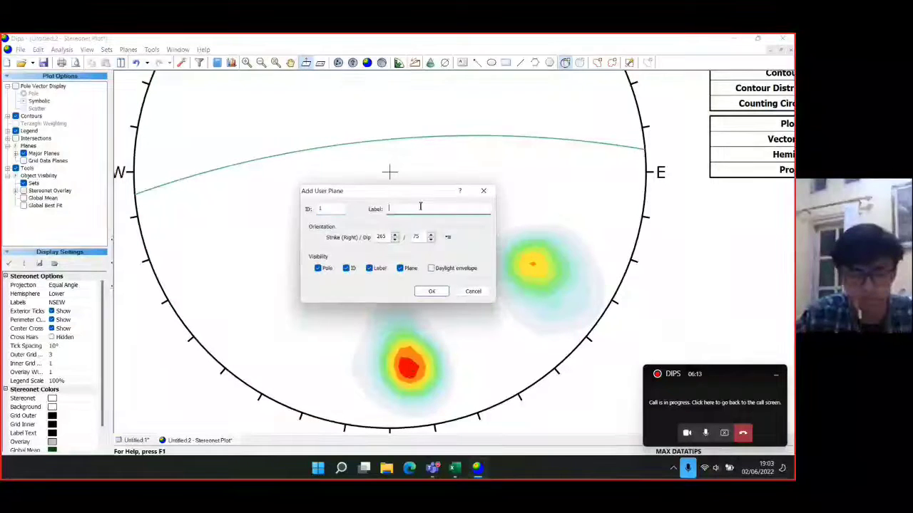
type("Max 1")
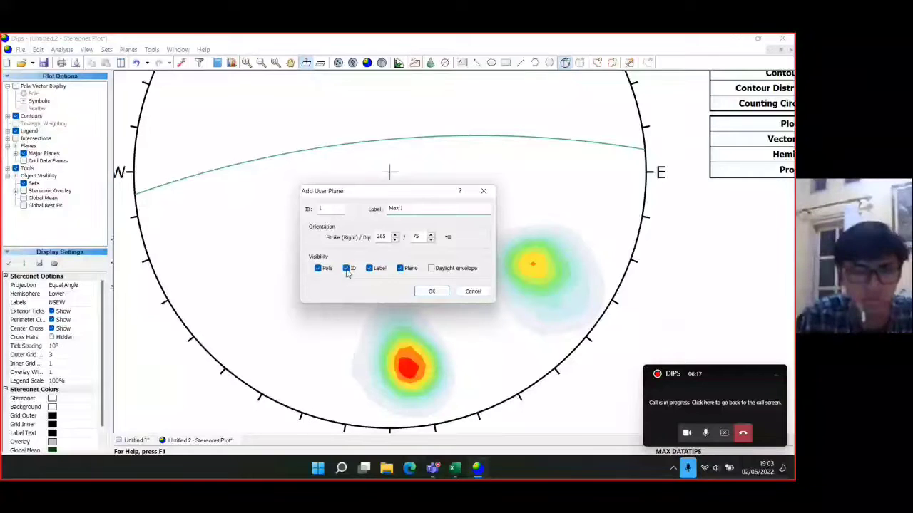
left_click(347, 269)
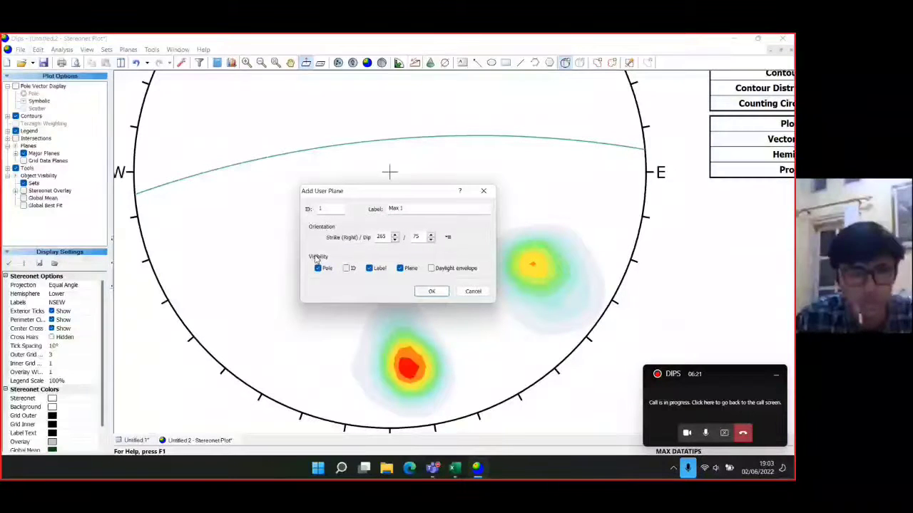
left_click(400, 268)
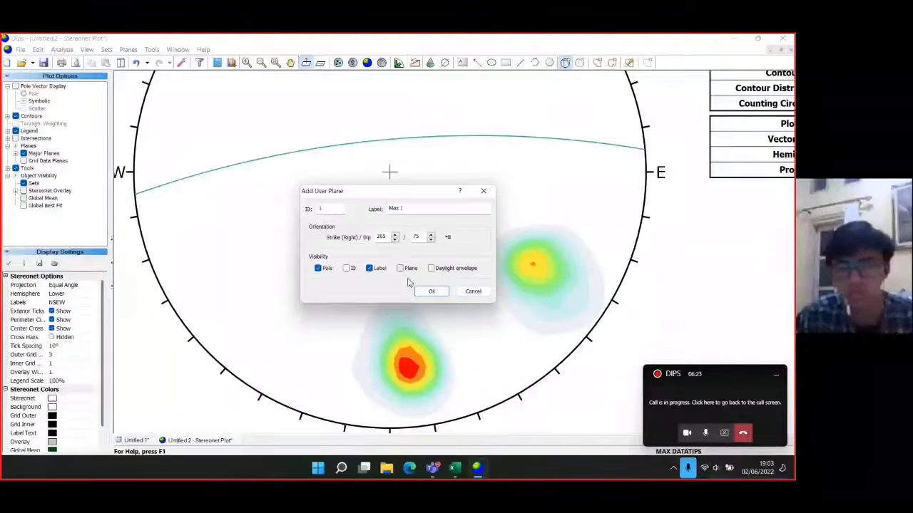
left_click(432, 292)
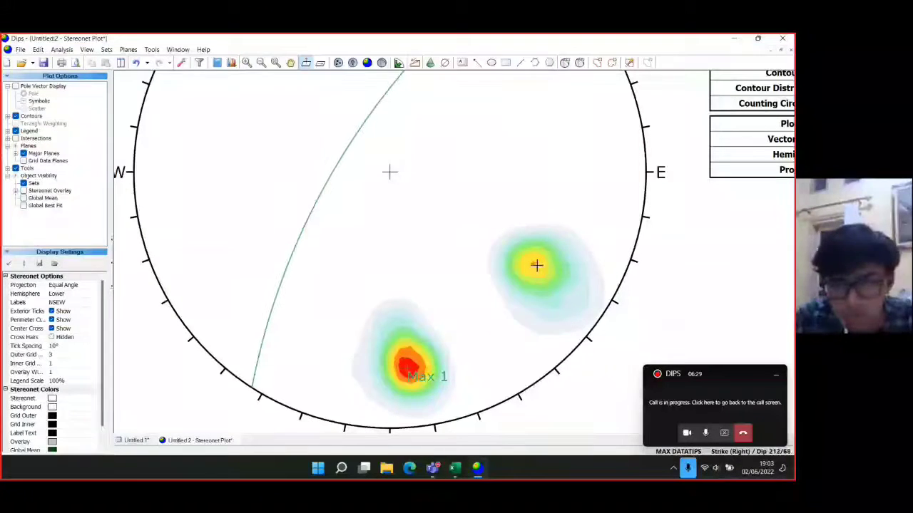
Step: Add a user plane at the yellow southeastern contour peak with orientation 213/67, labelled "Max 2", showing only its pole and label
left_click(536, 265)
left_click(430, 209)
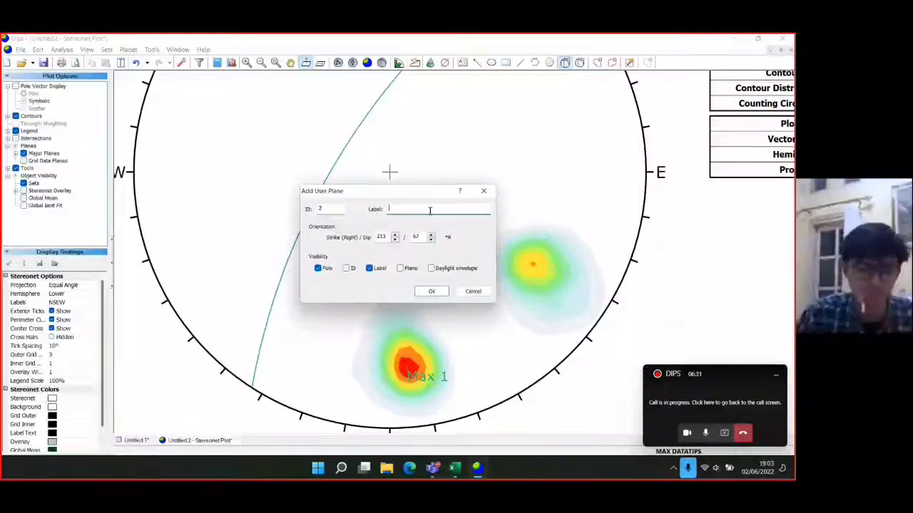
type("Max 2")
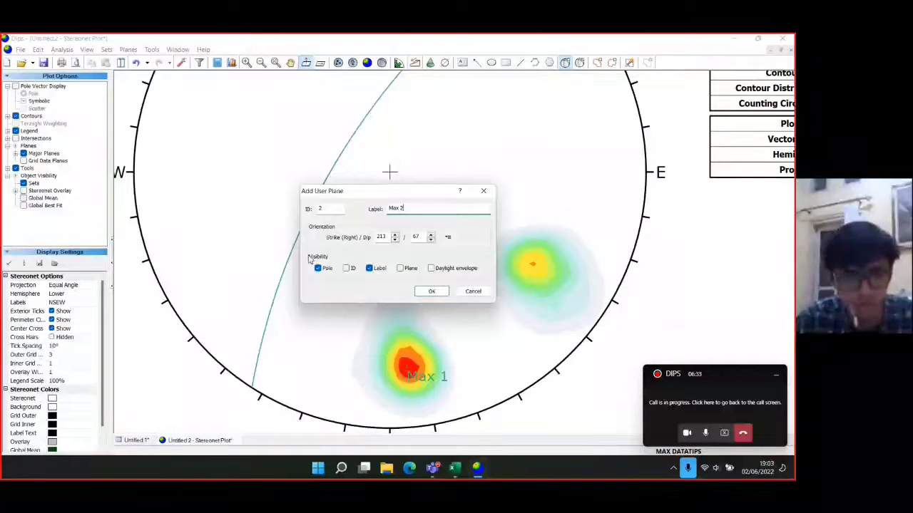
left_click(431, 291)
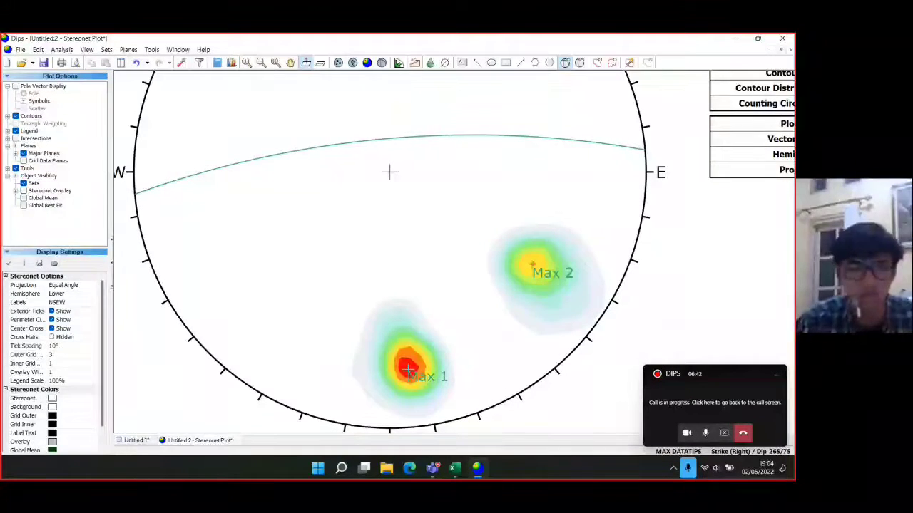
Step: Add a user plane at the Max 1 pole with orientation 265/75, labelled "P1", showing the plane and label without the pole
left_click(407, 369)
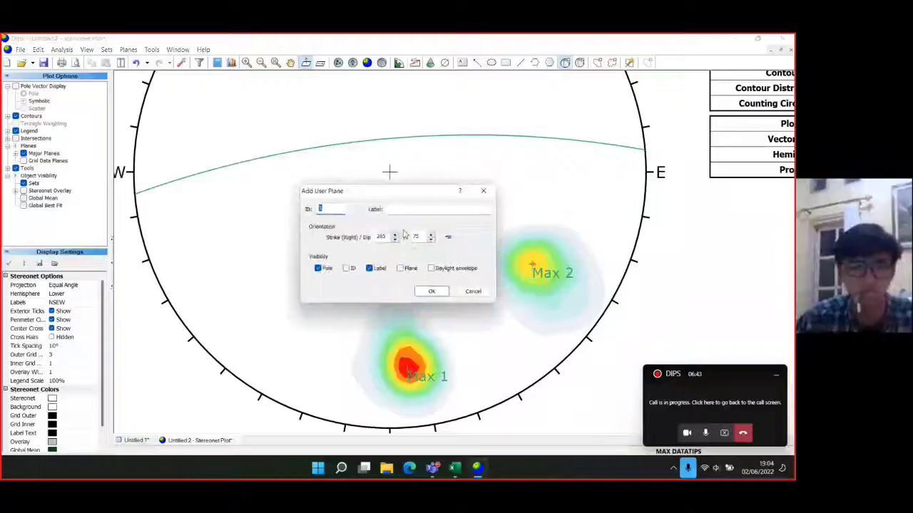
left_click(318, 268)
left_click(400, 269)
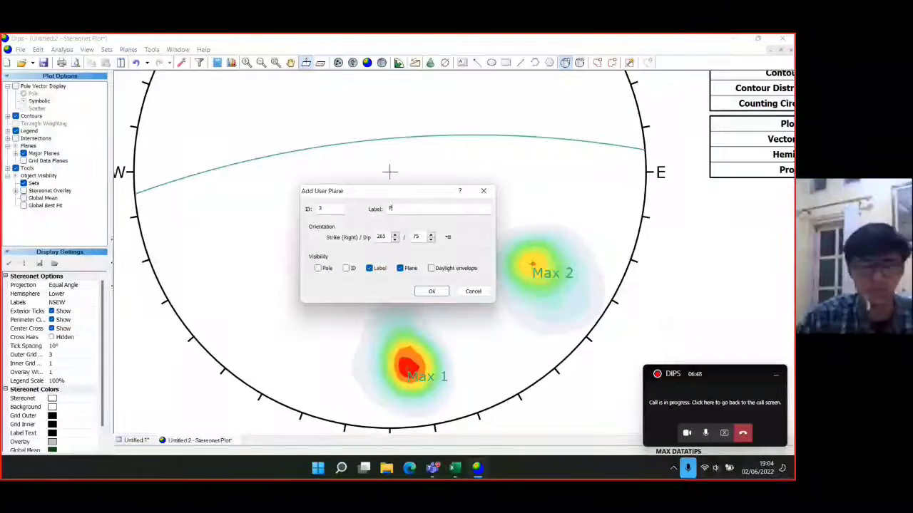
type("P1")
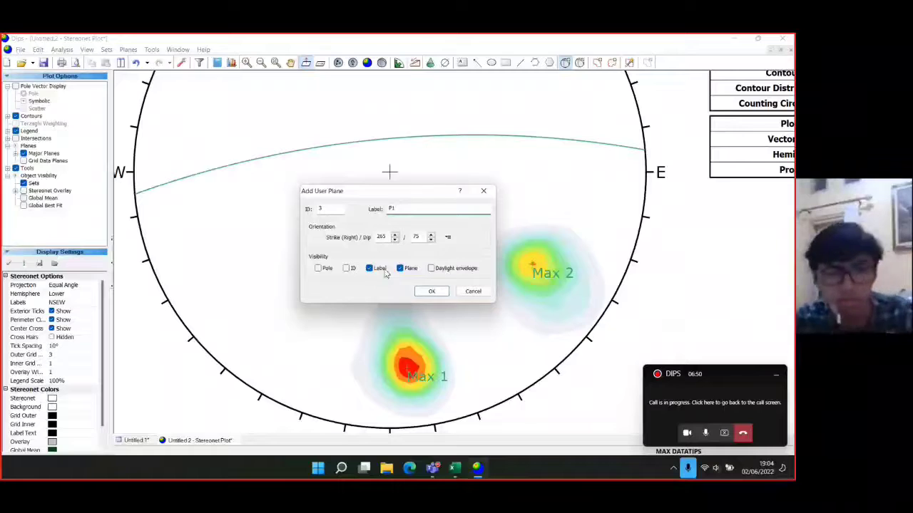
left_click(431, 291)
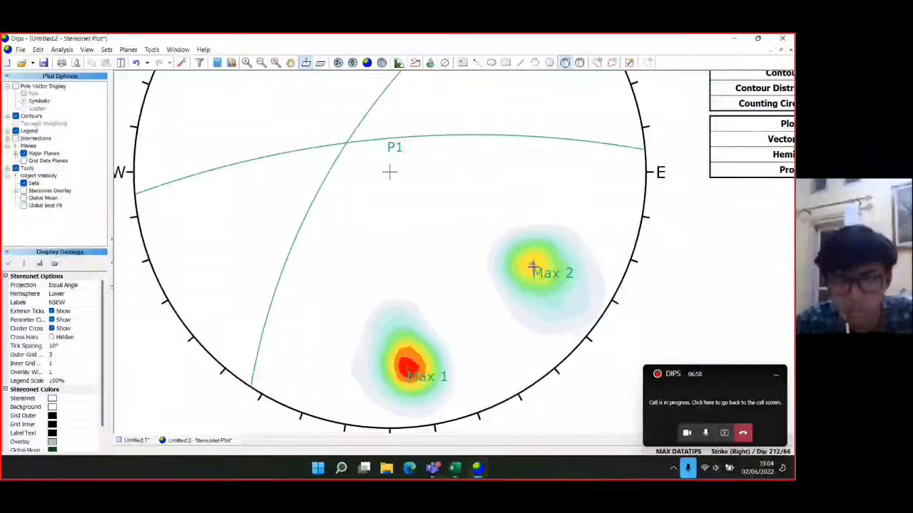
Step: Add a user plane at the Max 2 pole with orientation 213/67, labelled "P2", showing the plane and label
left_click(532, 265)
type("P2")
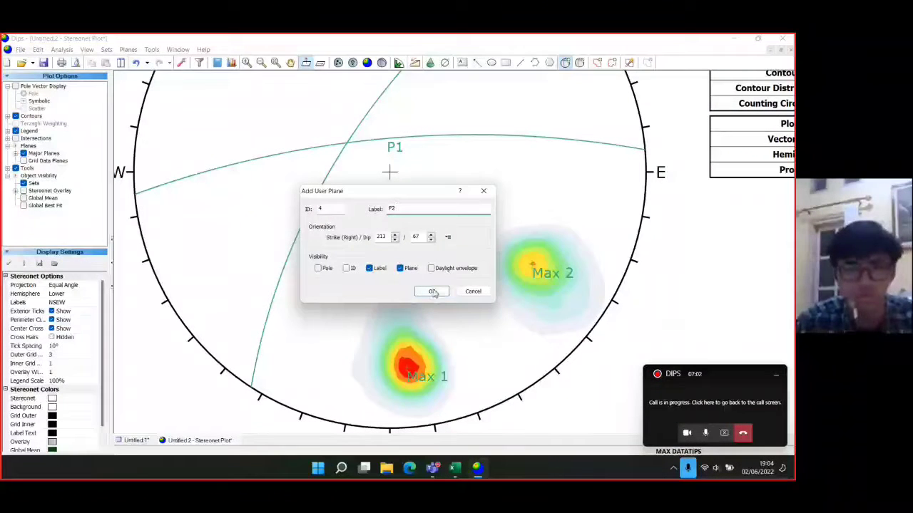
left_click(433, 292)
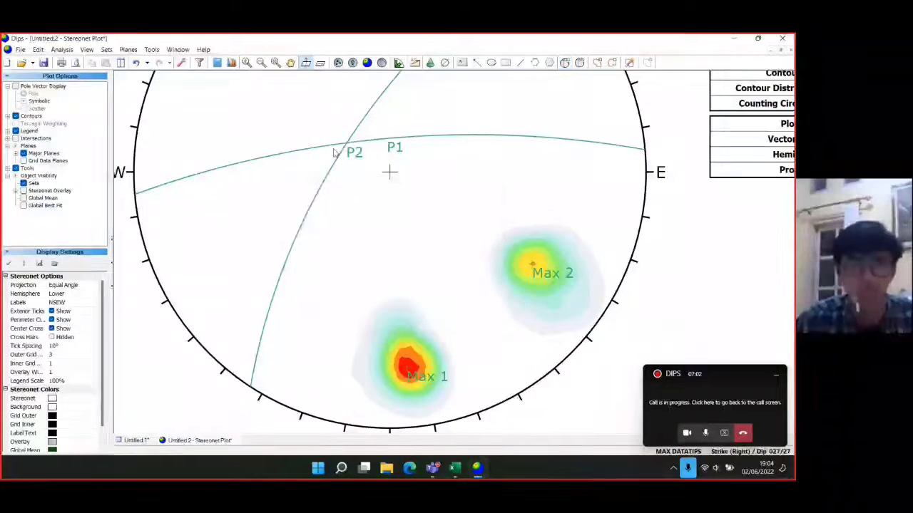
Step: Add a user plane with its pole at the P1 and P2 intersection, orientation 34/23, labelled "Sigma 2", showing only pole and label
left_click_drag(423, 199, 512, 265)
left_click_drag(463, 222, 472, 240)
scroll(480, 245, "up", 2)
left_click(565, 62)
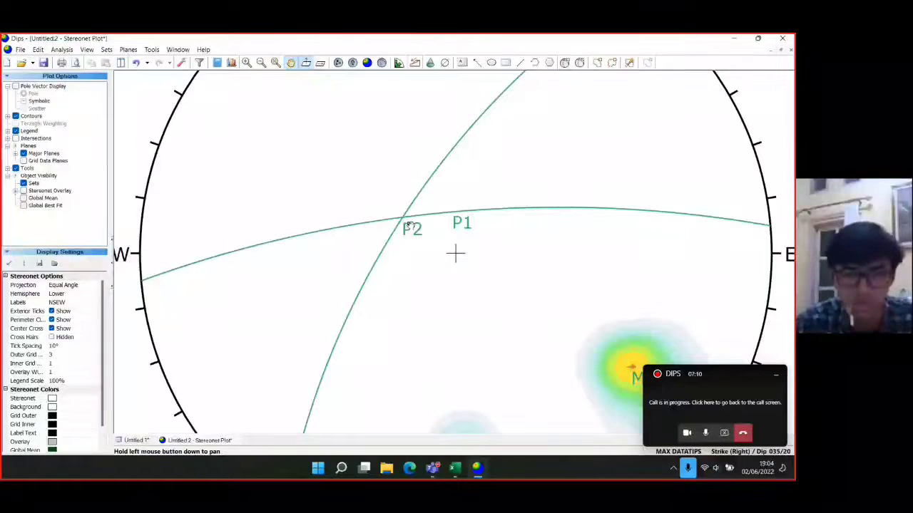
left_click(401, 216)
type("Sign")
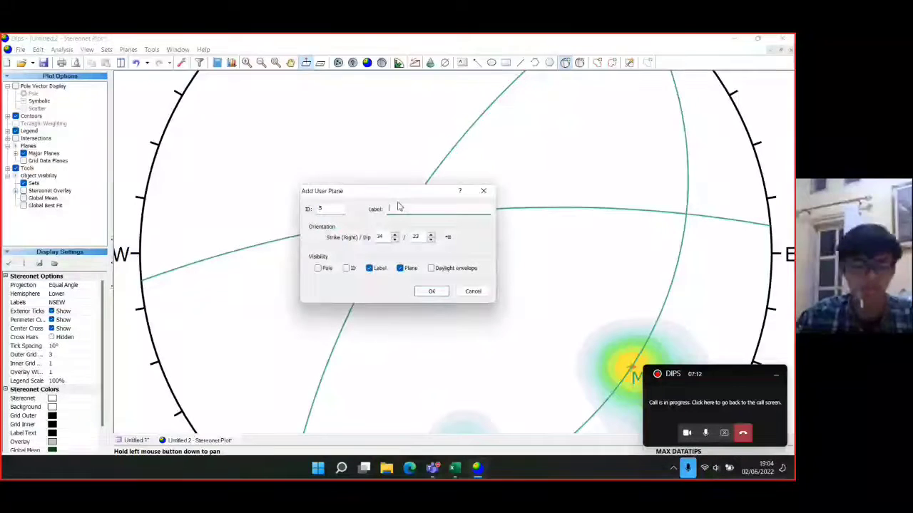
type("a 2")
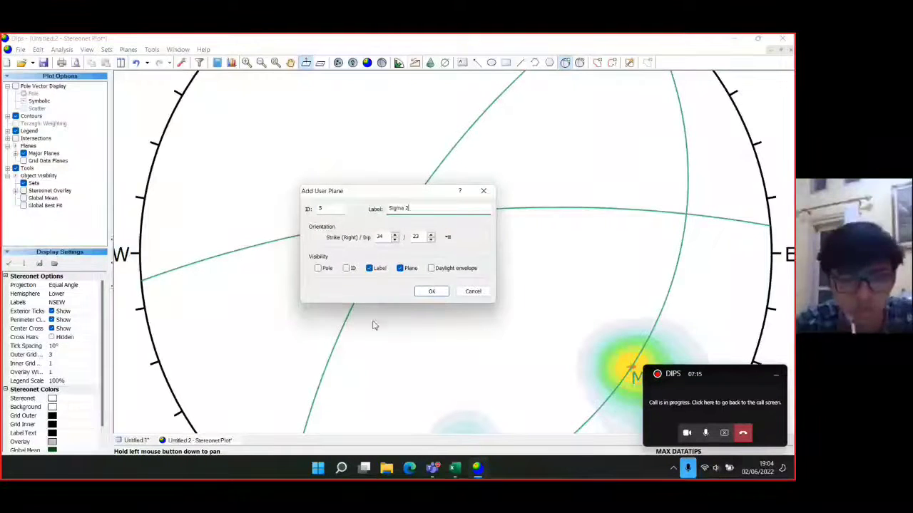
left_click(318, 269)
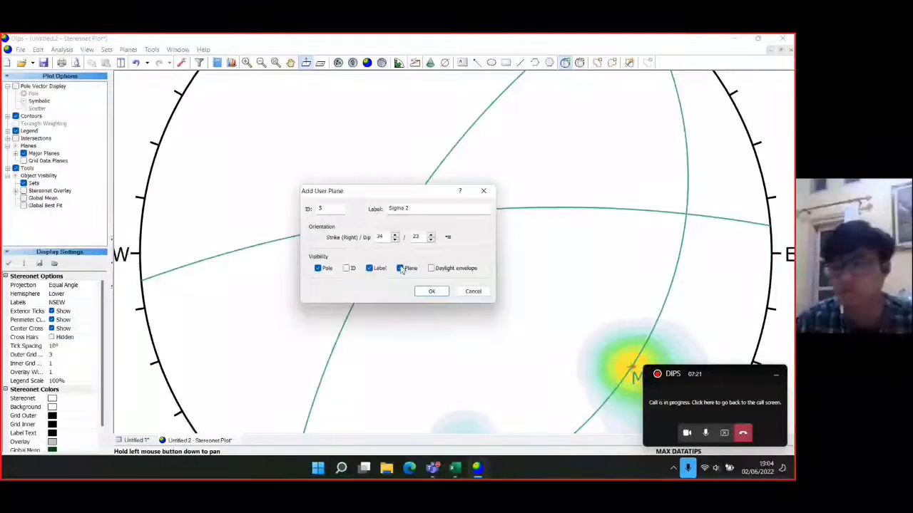
left_click(431, 291)
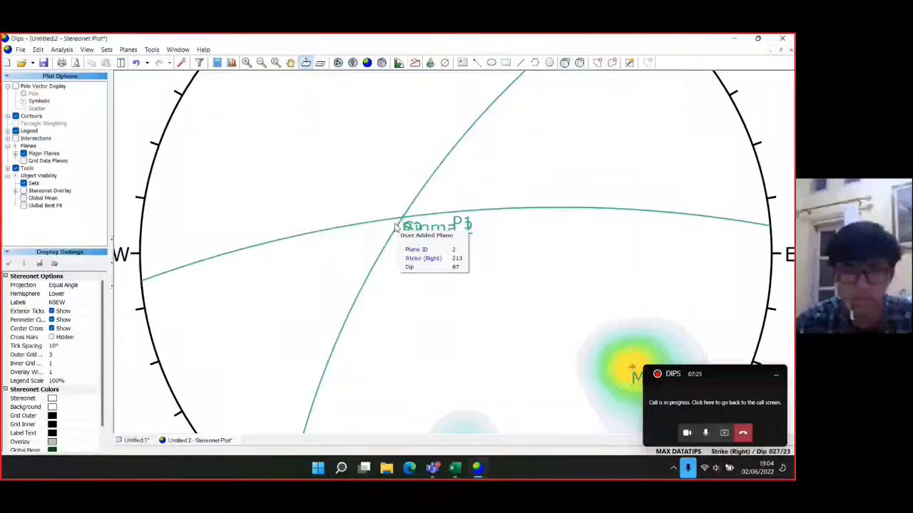
Step: Add a user plane at the Sigma 2 pole with orientation 34/23, labelled "Griddle Plane", showing the plane without its pole
scroll(491, 306, "down", 1)
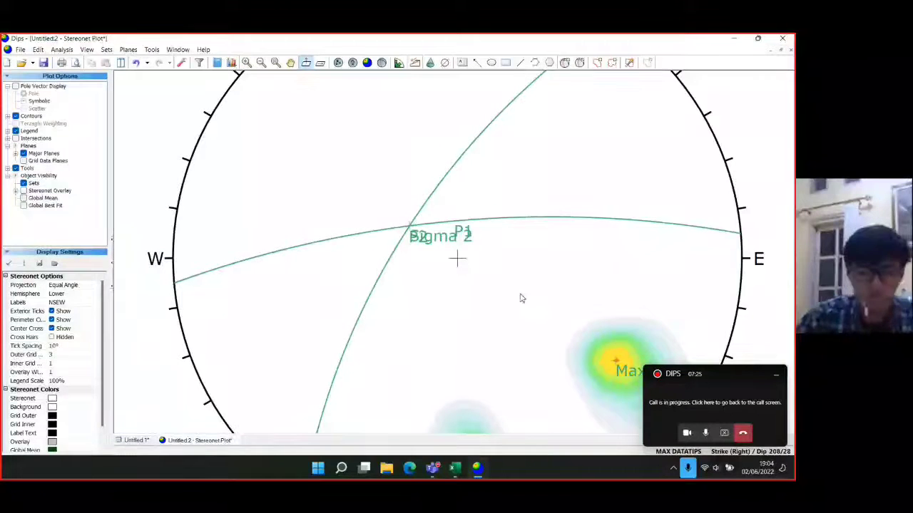
left_click_drag(507, 273, 440, 206)
scroll(440, 206, "down", 2)
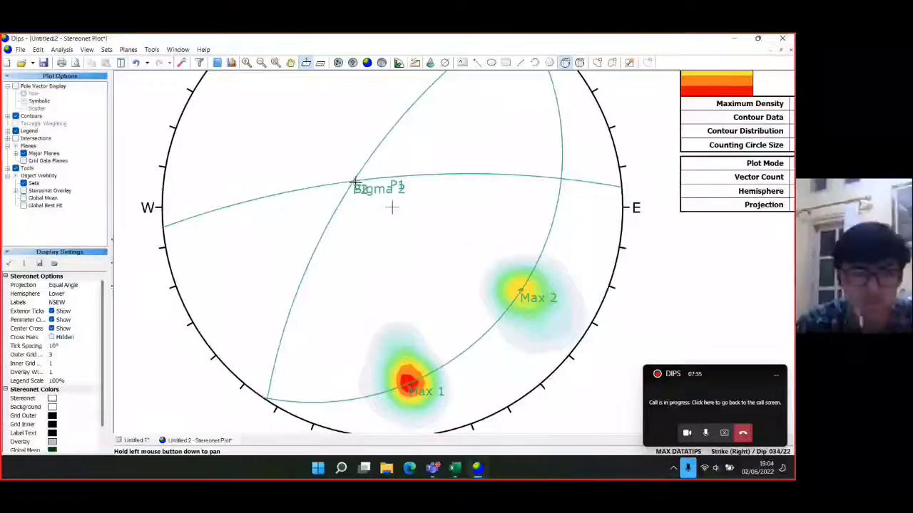
left_click(391, 206)
left_click(419, 209)
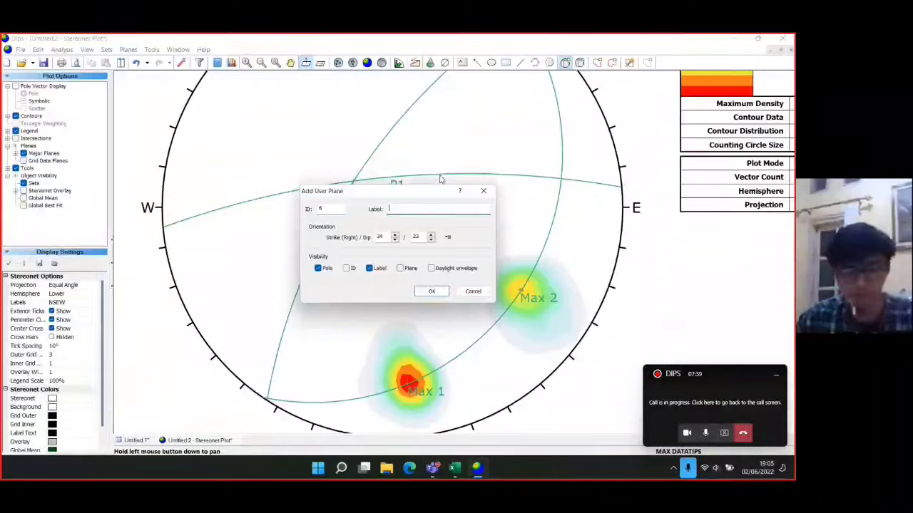
type("Grid ")
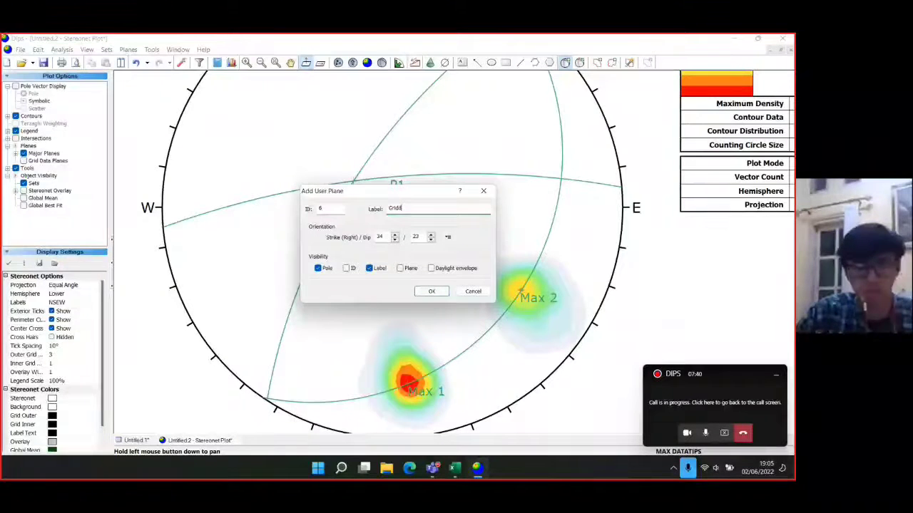
type("le Plane")
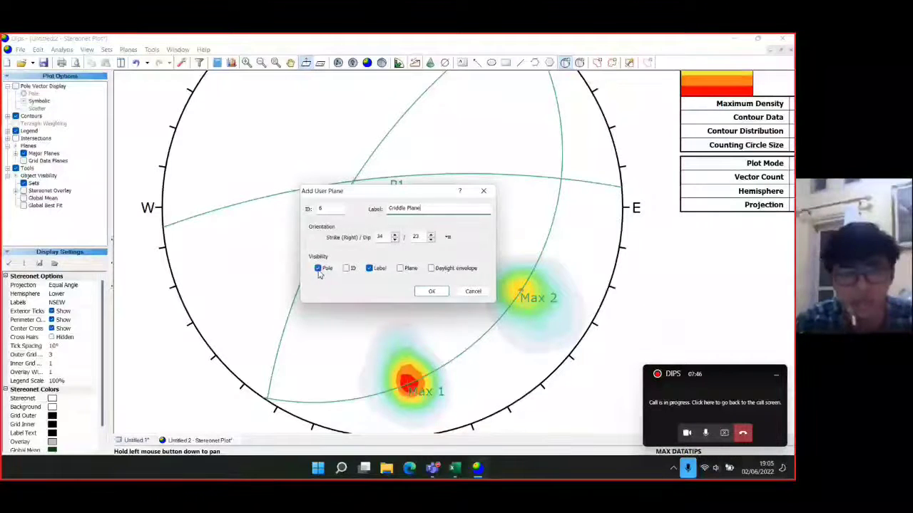
left_click(320, 268)
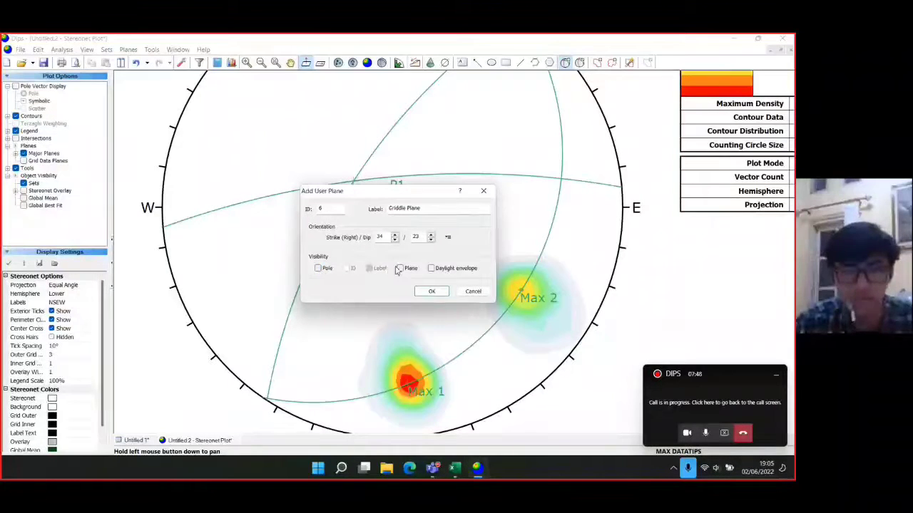
left_click(400, 268)
left_click(431, 291)
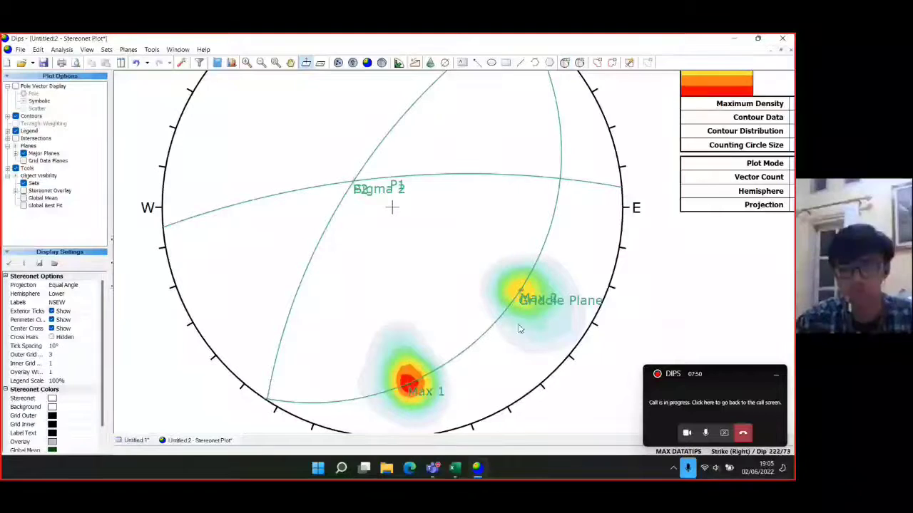
Step: Measure the angle from the P1 and Griddle Plane intersection to the Griddle Plane's southwestern end on the perimeter
scroll(464, 206, "down", 1)
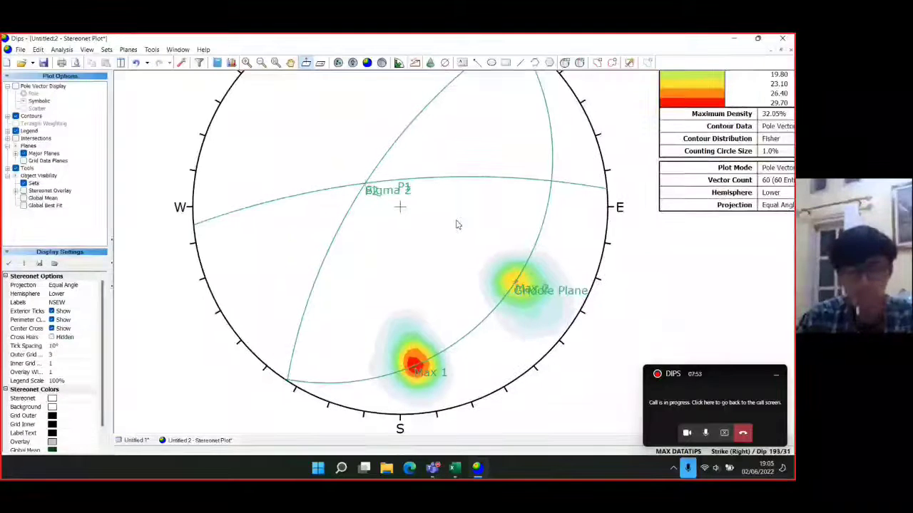
scroll(461, 247, "down", 3)
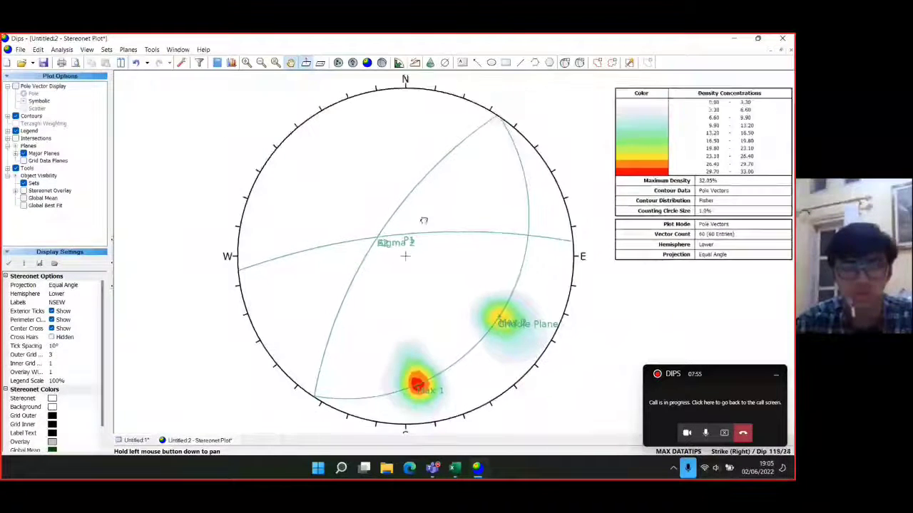
scroll(434, 231, "up", 2)
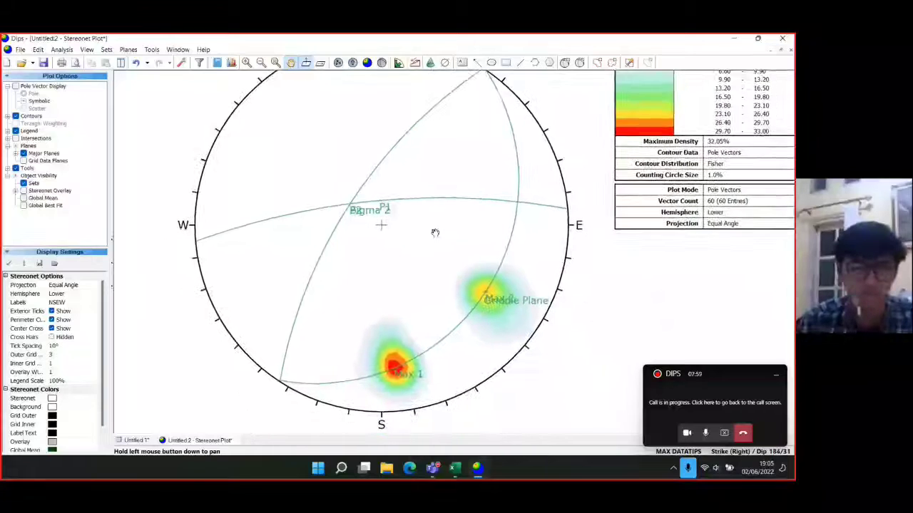
scroll(435, 232, "up", 1)
left_click(151, 49)
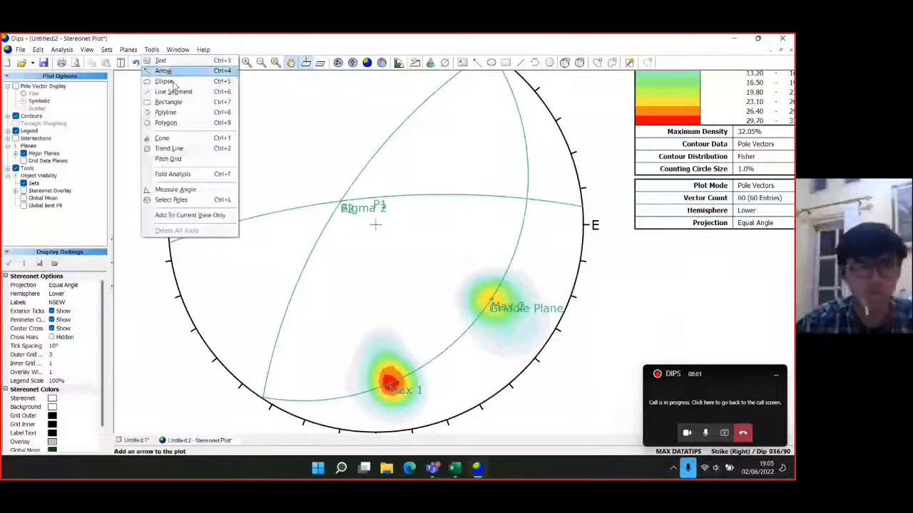
left_click(180, 191)
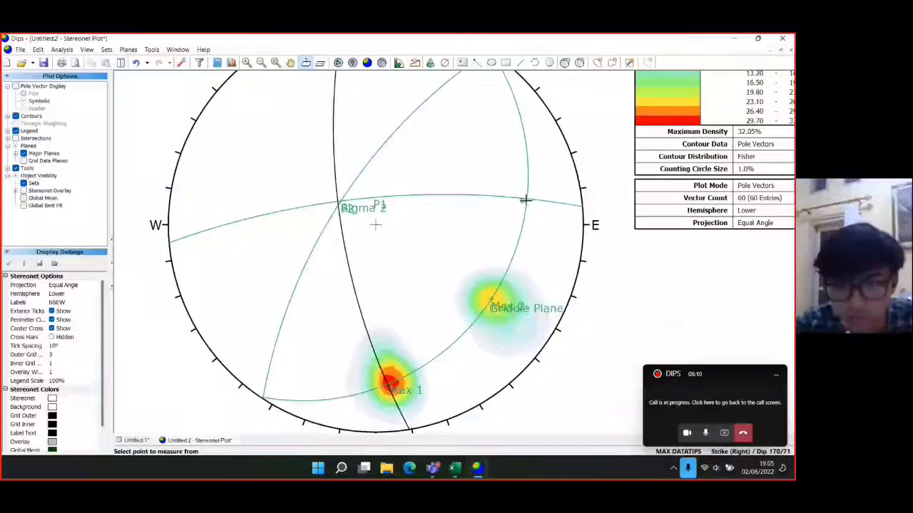
left_click(526, 200)
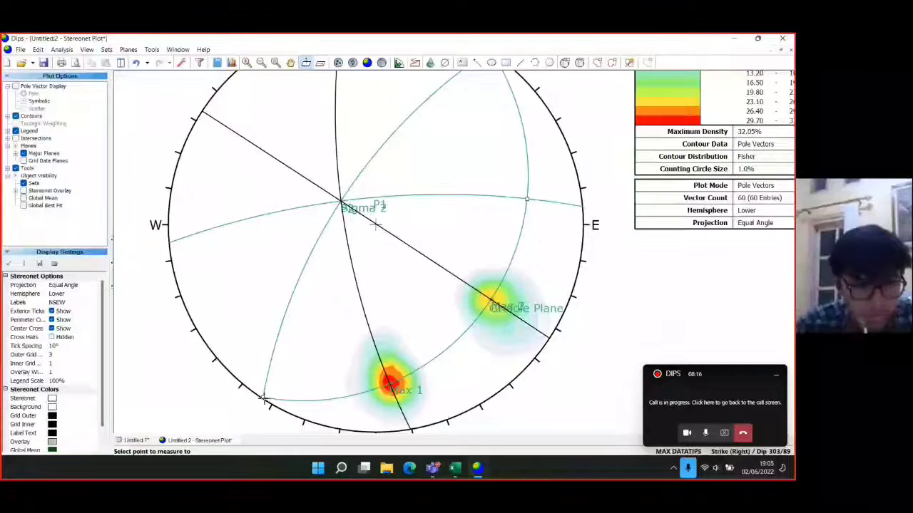
left_click(264, 399)
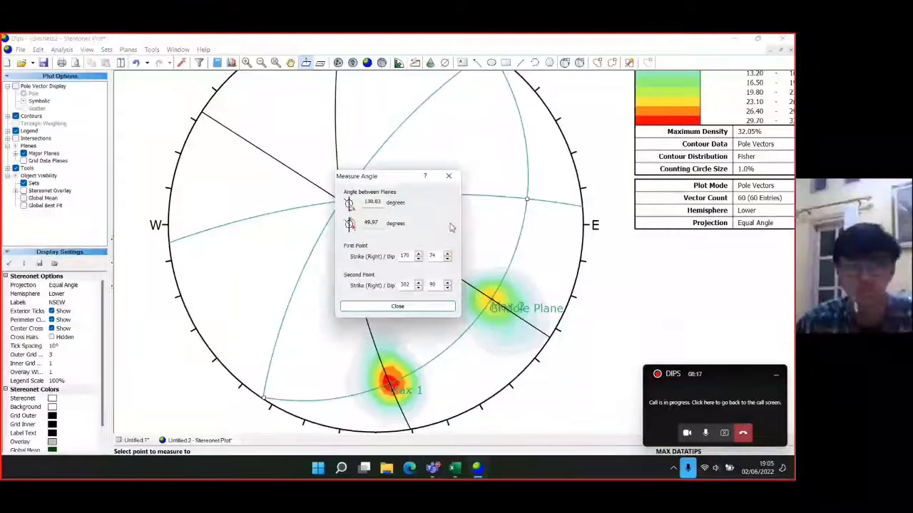
left_click_drag(366, 202, 385, 203)
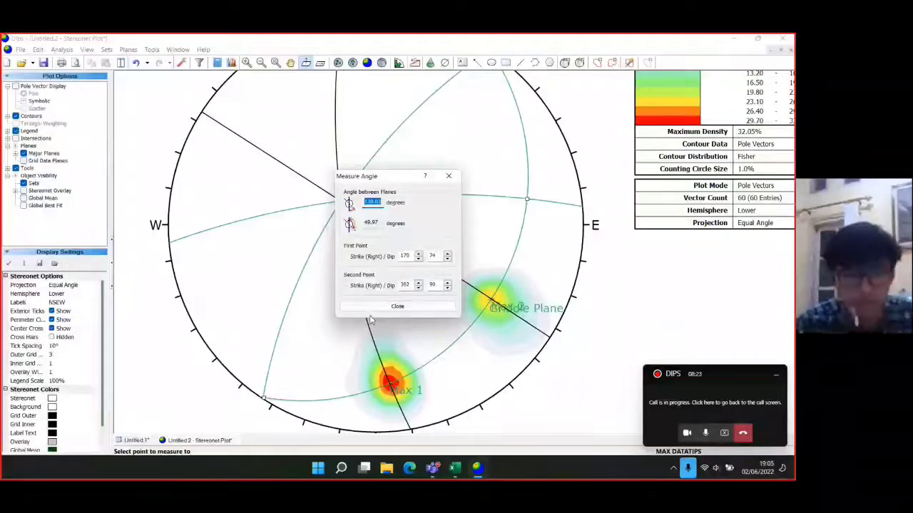
left_click(397, 306)
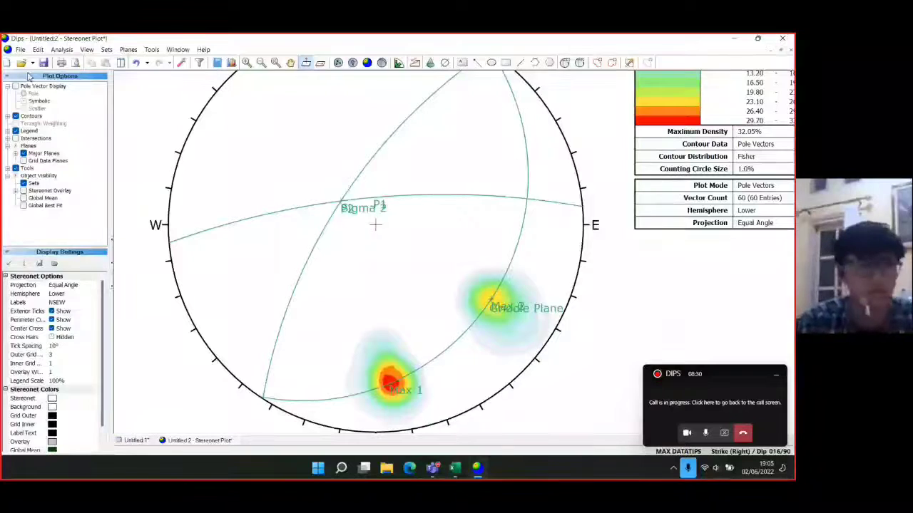
Step: Add a pitch grid along the Griddle Plane by placing it at the Sigma 2 pole
left_click(152, 49)
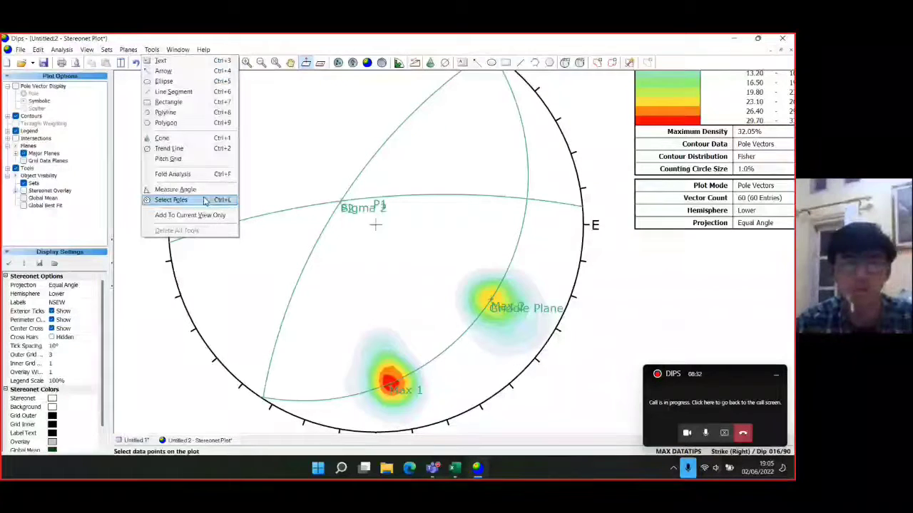
left_click(189, 159)
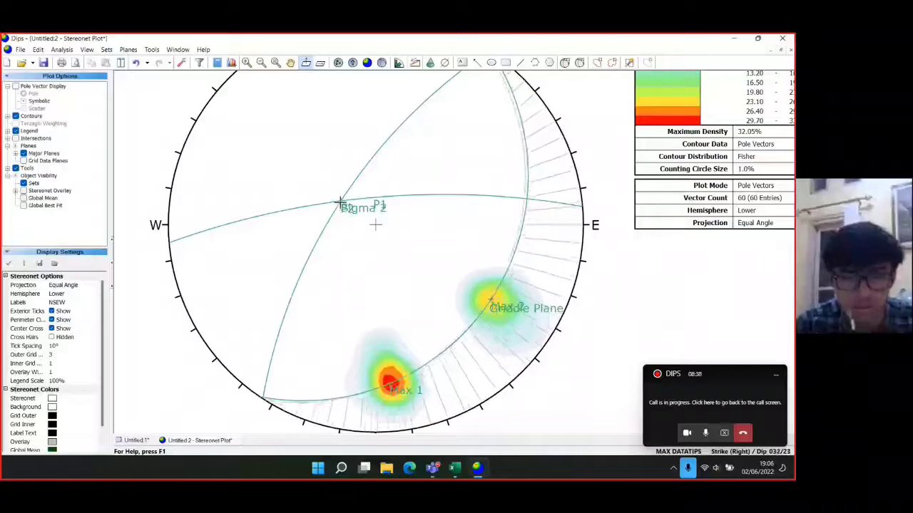
left_click(339, 203)
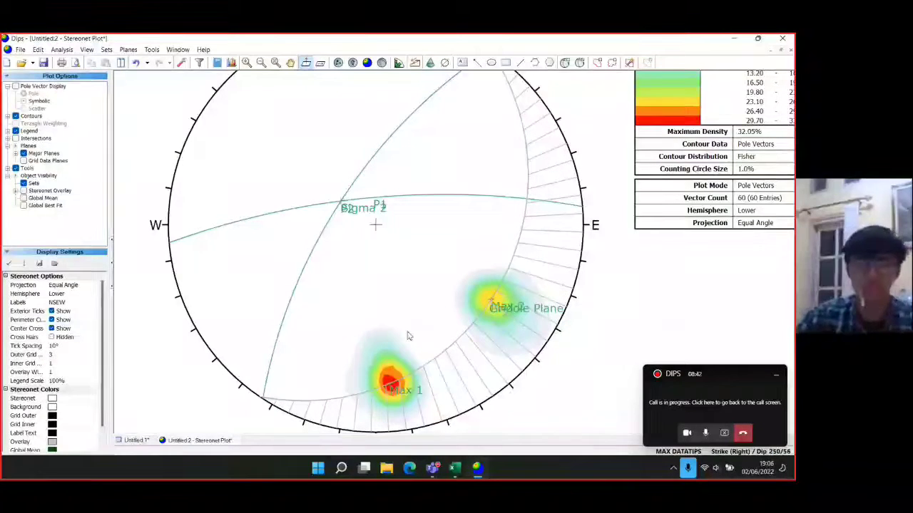
Step: Add a user plane with its pole on the Griddle Plane midway between Max 1 and Max 2, orientation 236/69, labelled "Sigma 3", showing only pole and label
scroll(461, 239, "up", 2)
left_click_drag(476, 234, 493, 203)
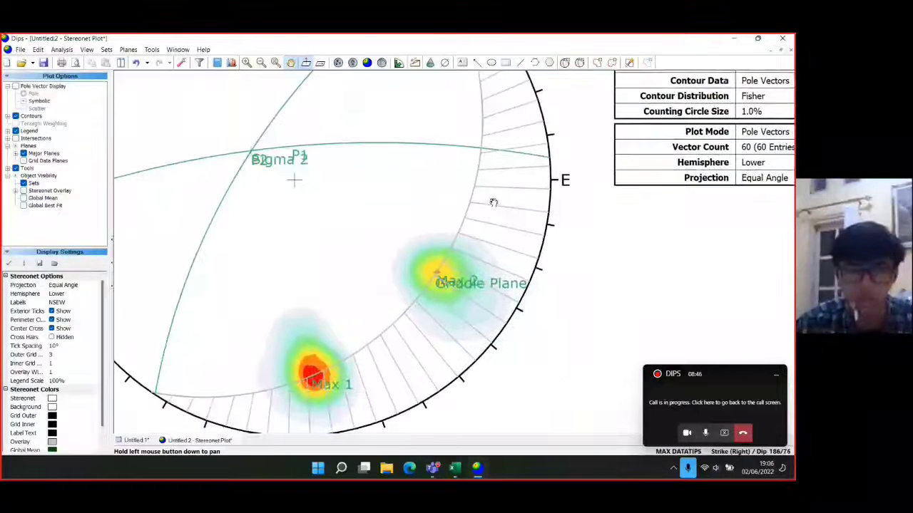
left_click_drag(430, 165, 453, 159)
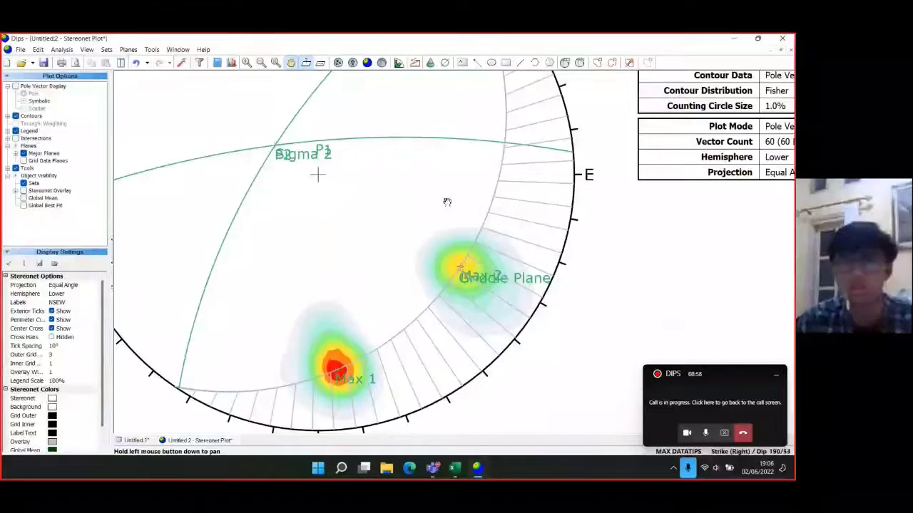
left_click_drag(451, 216, 453, 235)
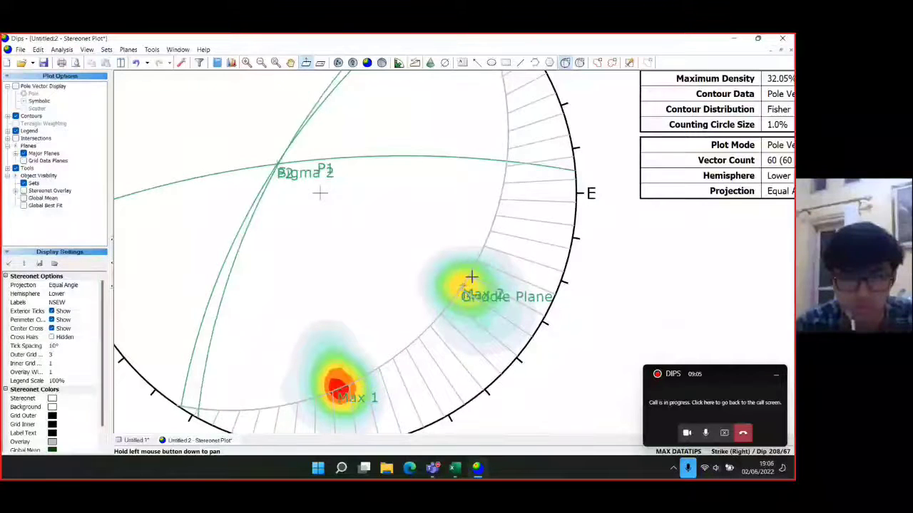
left_click(419, 342)
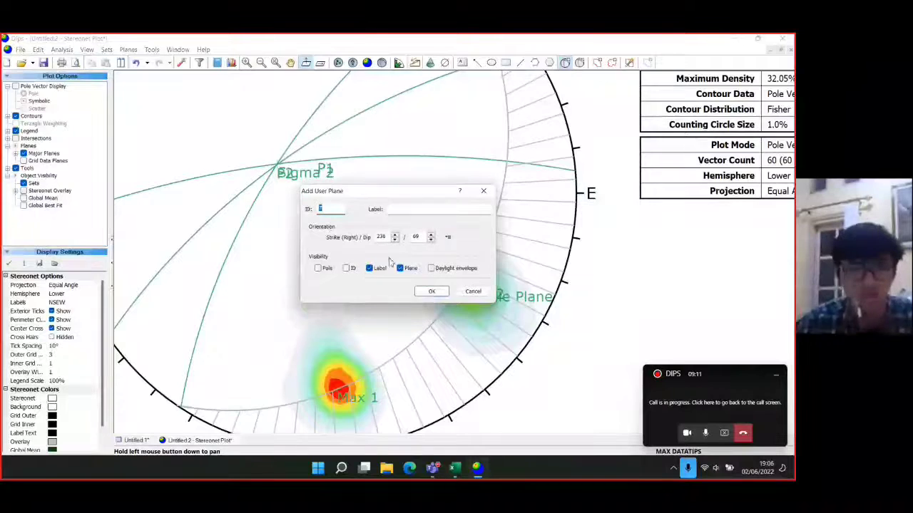
left_click(428, 209)
type("Sigma ")
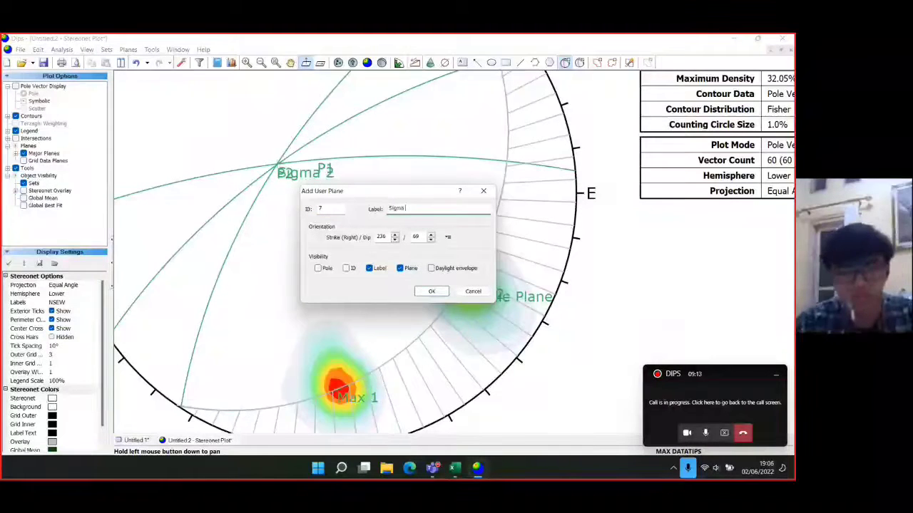
type("3")
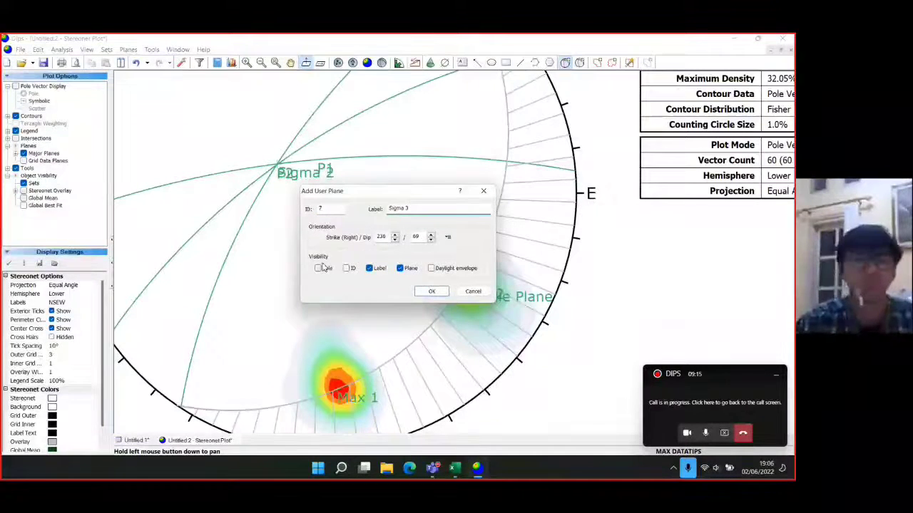
left_click(319, 268)
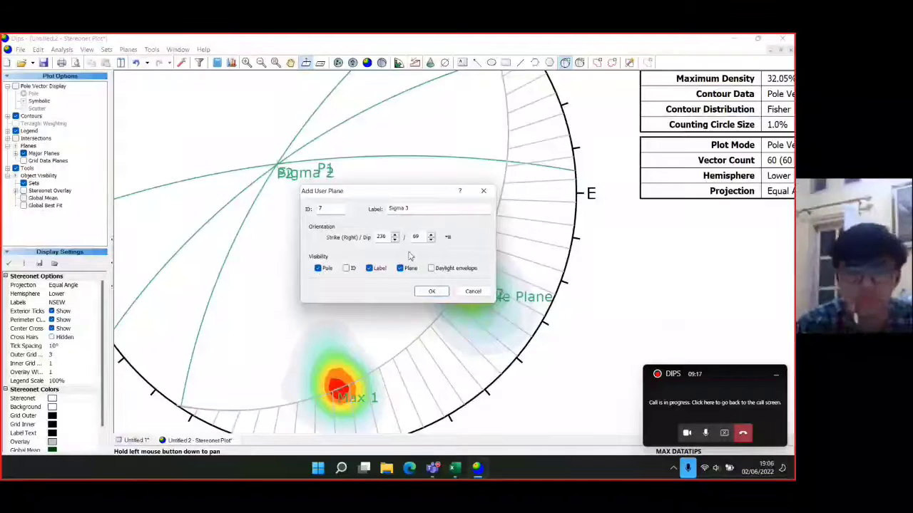
left_click(401, 271)
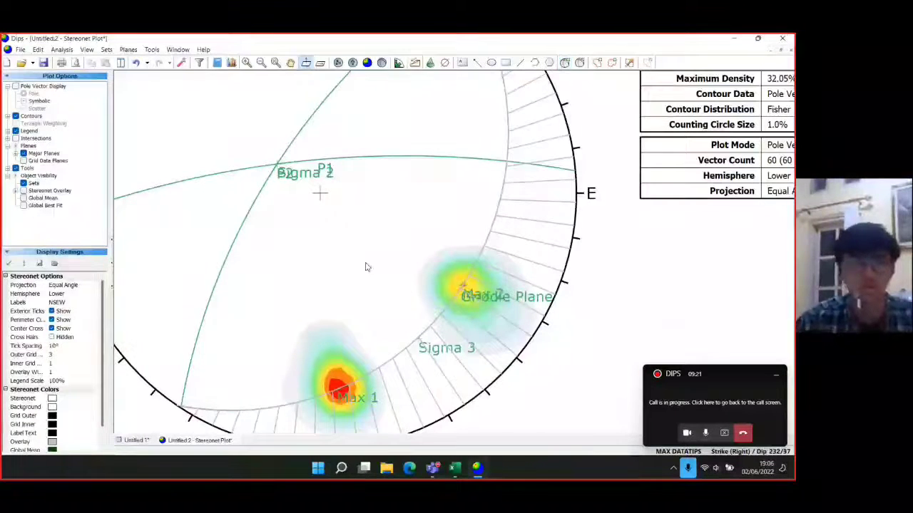
Step: Add a user plane with its pole on the Griddle Plane's northeastern part, orientation 143/82, labelled "Sigma 1", showing only pole and label
scroll(366, 234, "down", 1)
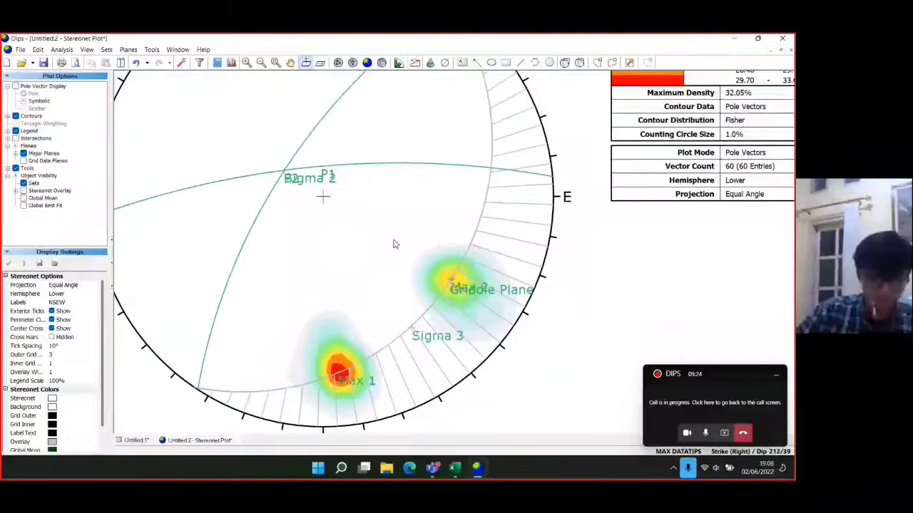
left_click_drag(391, 270, 400, 279)
scroll(416, 266, "down", 2)
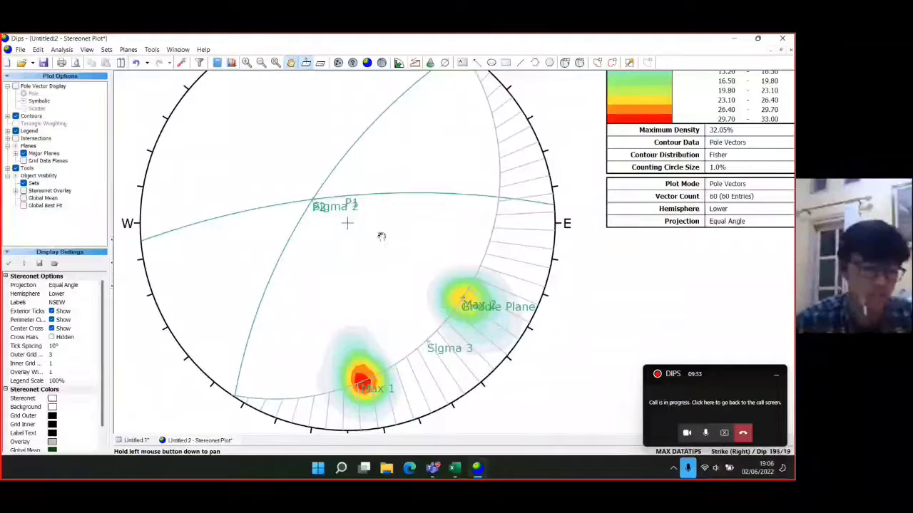
scroll(424, 289, "up", 3)
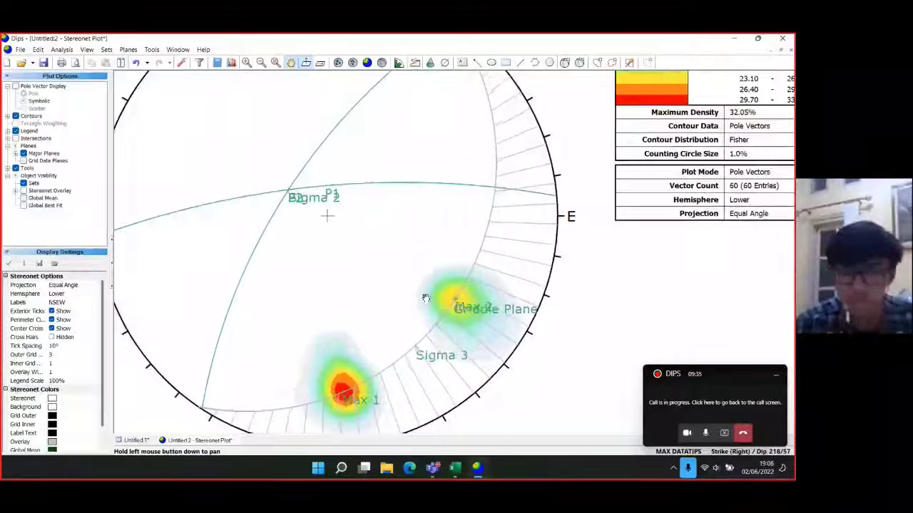
left_click_drag(393, 292, 342, 309)
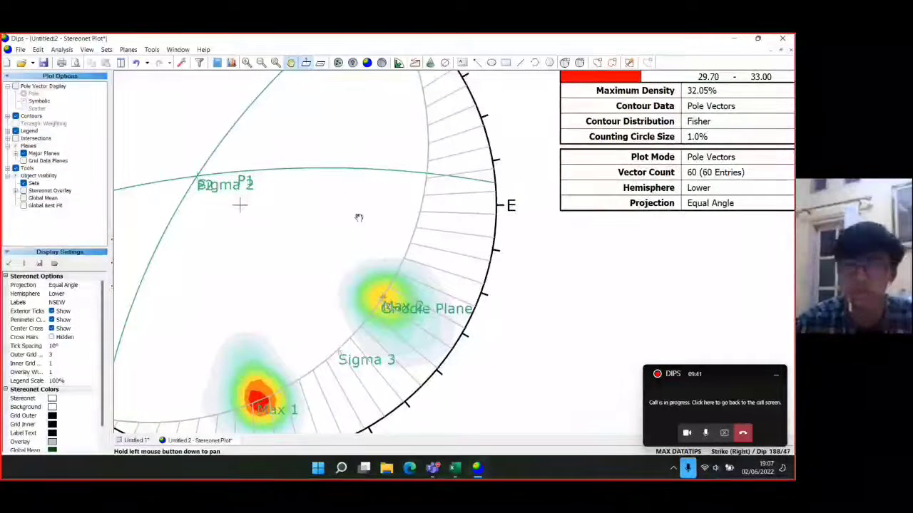
key("Escape")
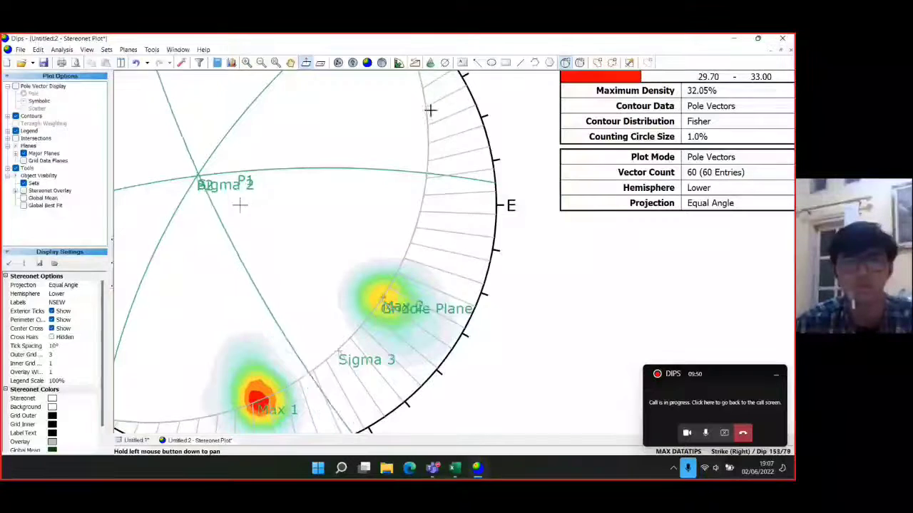
left_click_drag(420, 93, 426, 149)
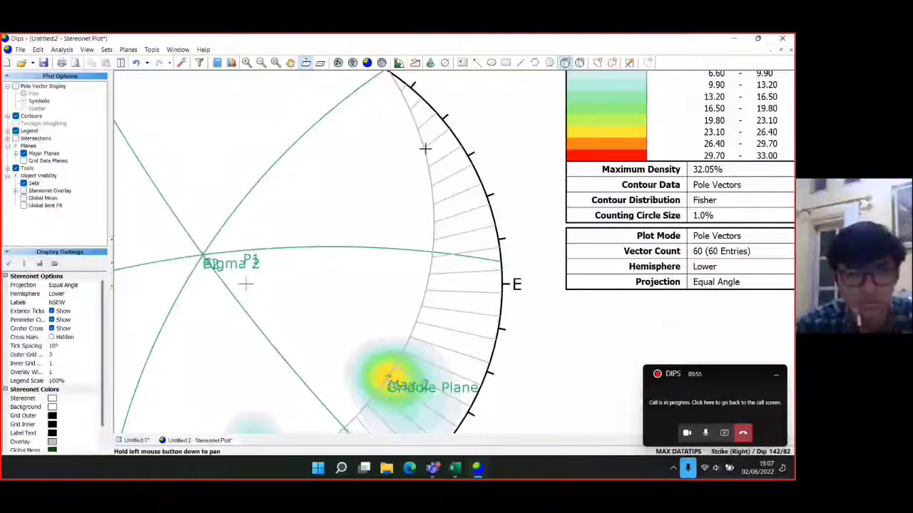
left_click(424, 151)
left_click(401, 210)
type("Si")
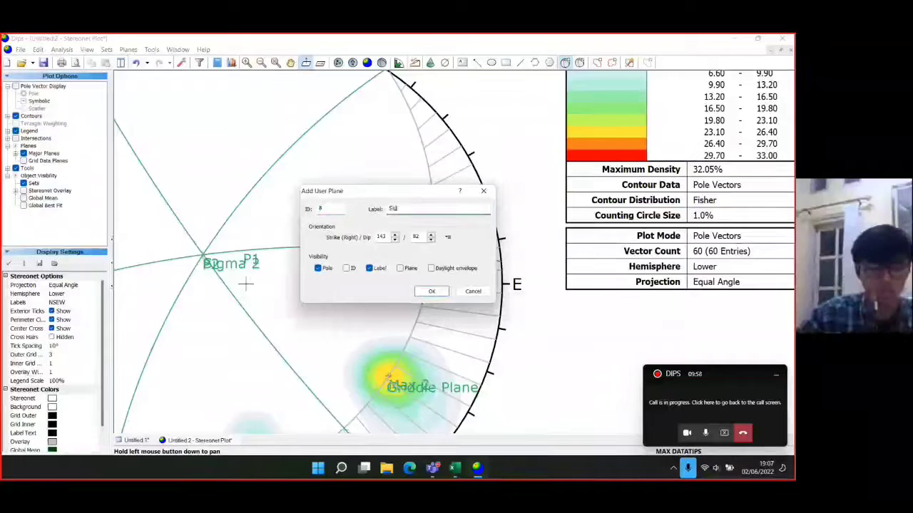
type("gma 1")
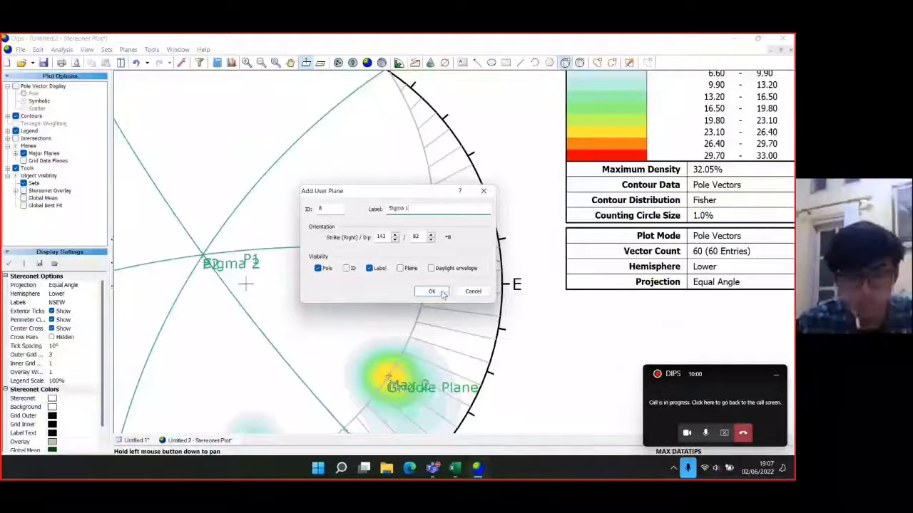
left_click(441, 293)
Step: Delete the pitch grid from the Griddle Plane
left_click_drag(317, 263, 361, 257)
scroll(361, 257, "down", 3)
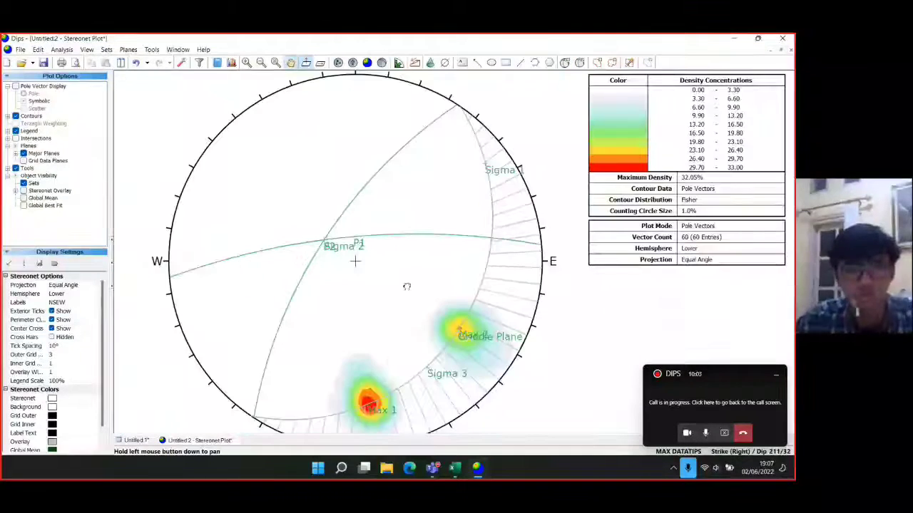
scroll(498, 281, "up", 1)
left_click(497, 281)
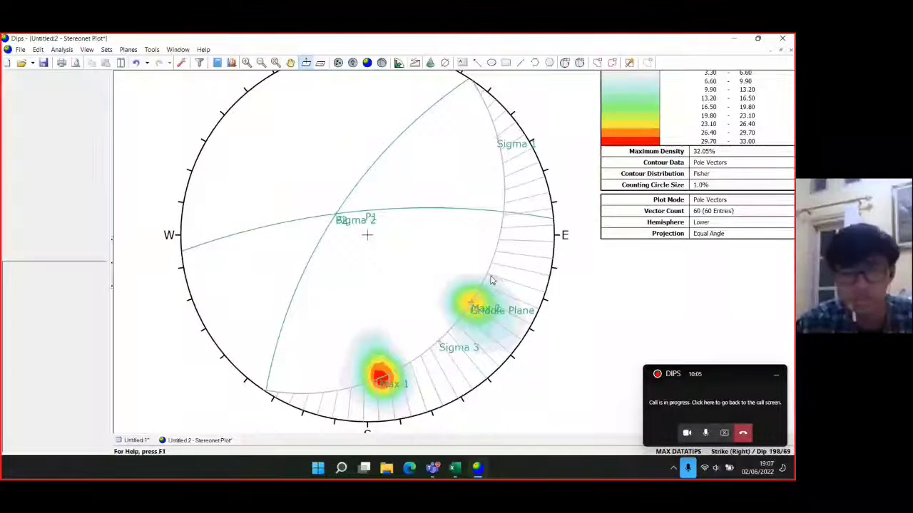
right_click(499, 276)
left_click(510, 315)
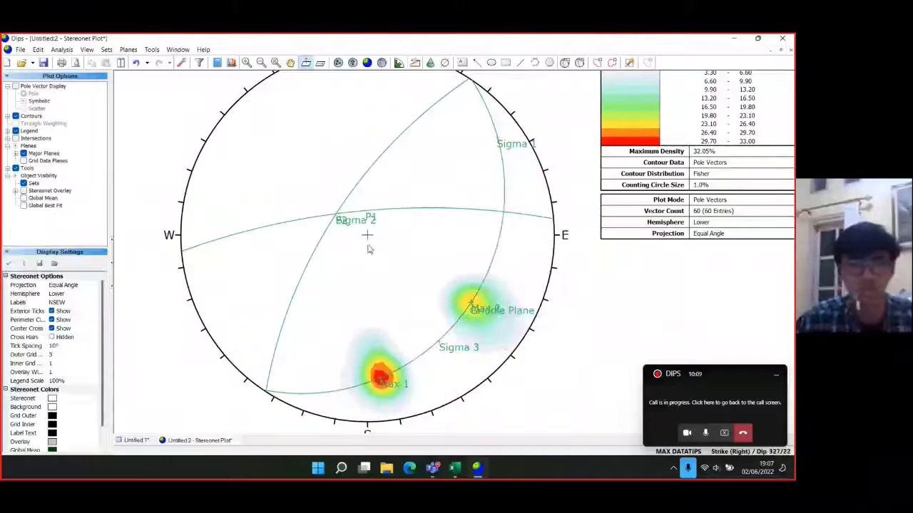
Step: Include the major planes table in the stereonet legend and centre the plot
left_click_drag(373, 184, 414, 215)
scroll(414, 216, "down", 1)
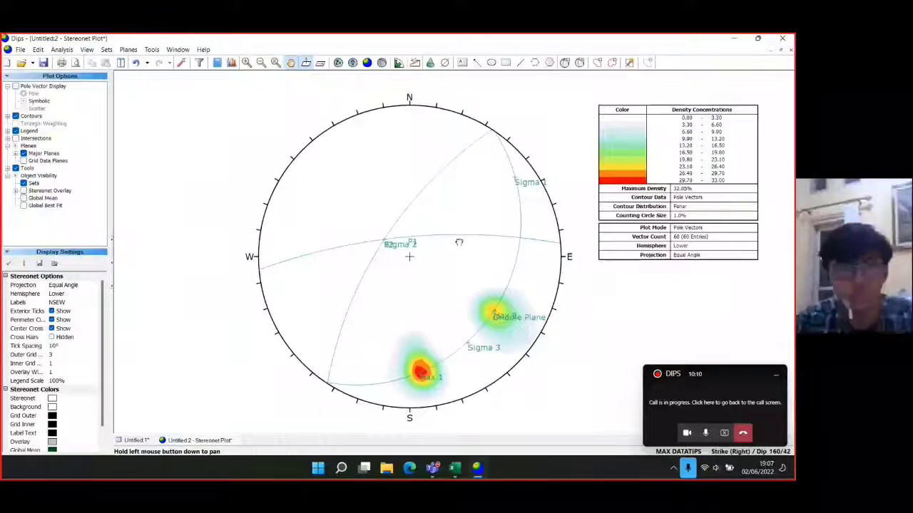
left_click_drag(459, 240, 439, 255)
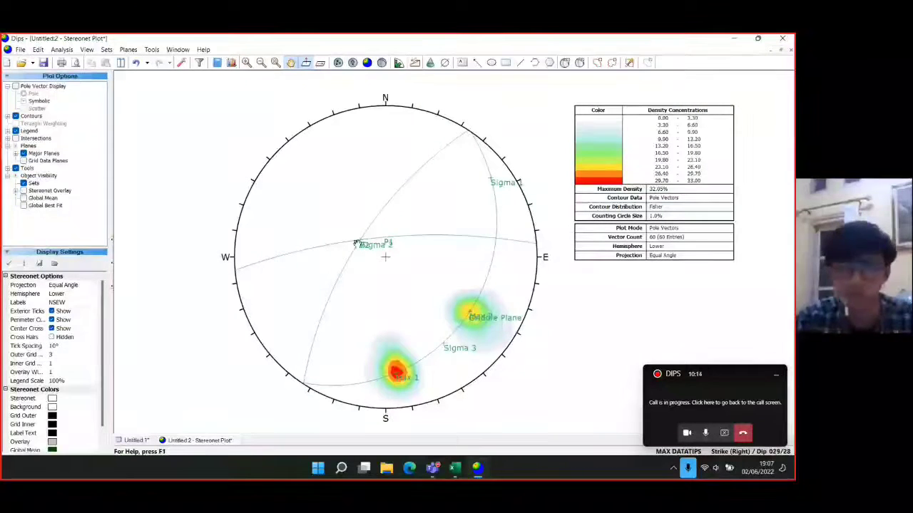
left_click(10, 134)
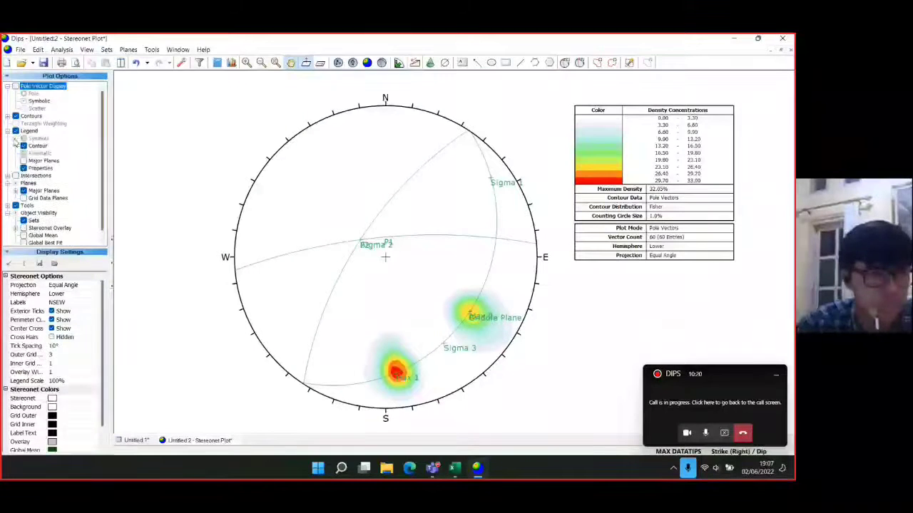
left_click(23, 161)
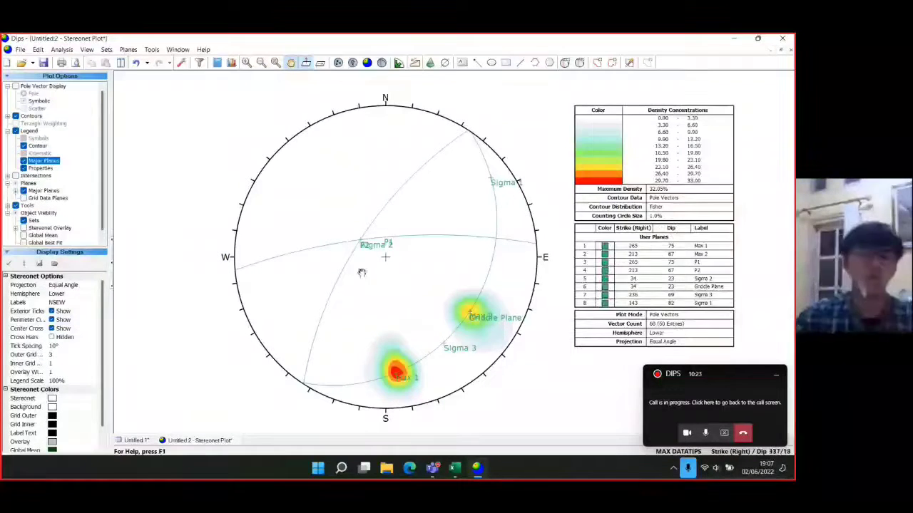
left_click_drag(385, 257, 374, 266)
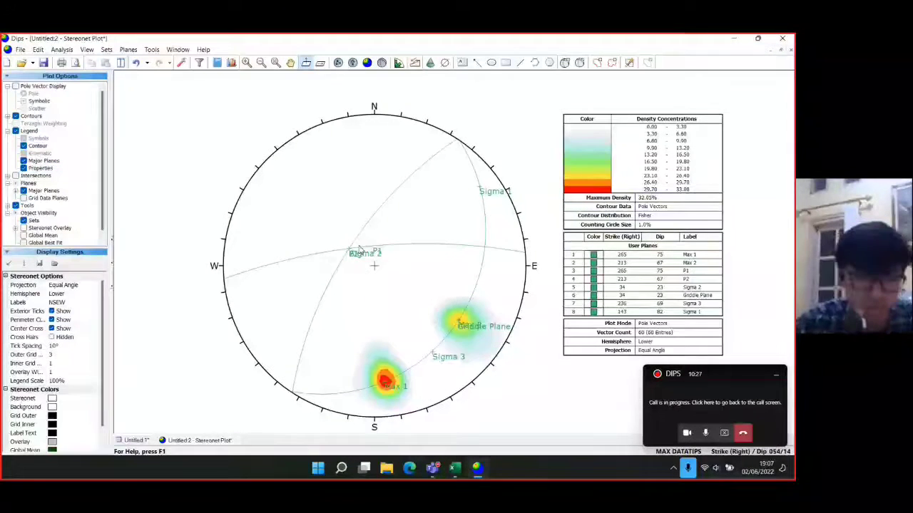
Step: Edit the user planes to colour Max 1 red and Max 2 blue
left_click(278, 267)
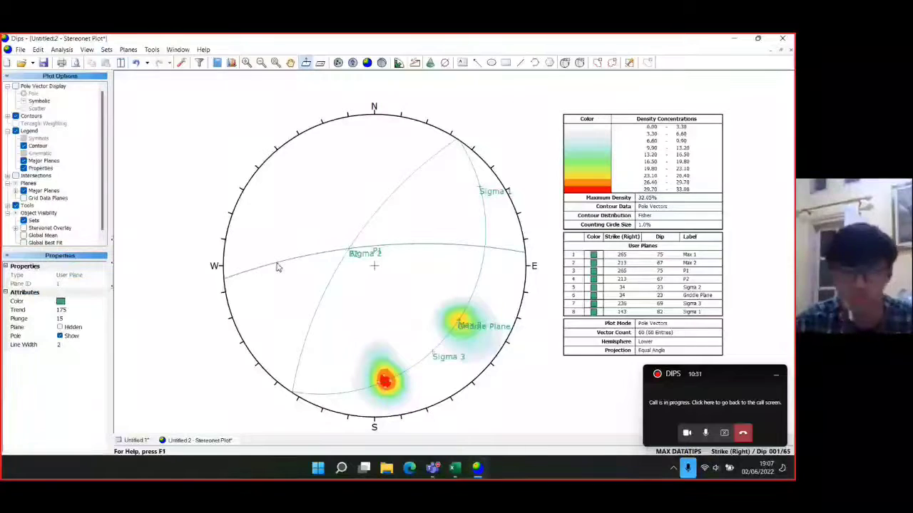
right_click(279, 267)
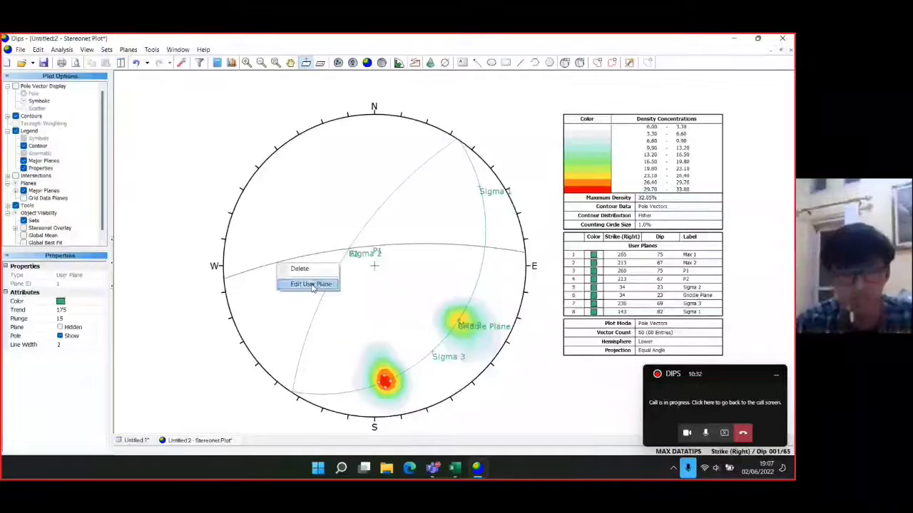
left_click(307, 283)
left_click(474, 248)
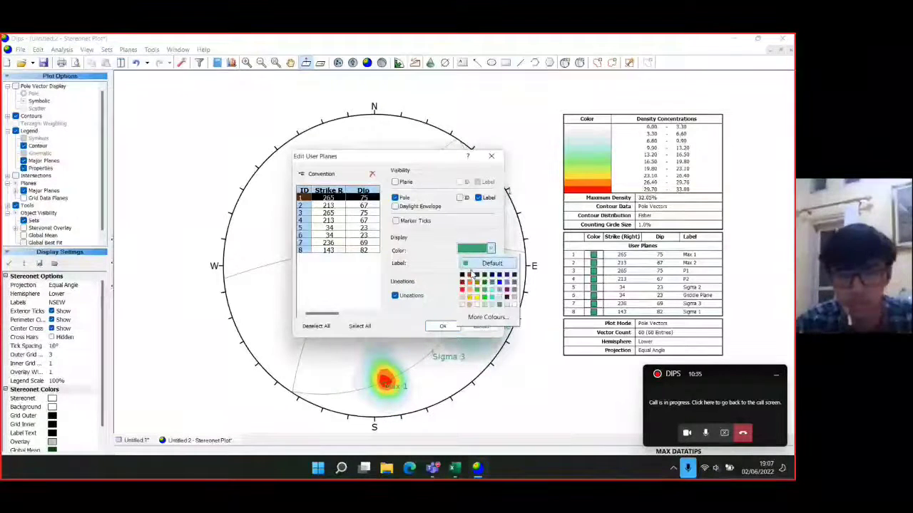
left_click(462, 290)
left_click(328, 205)
left_click(477, 248)
left_click(499, 281)
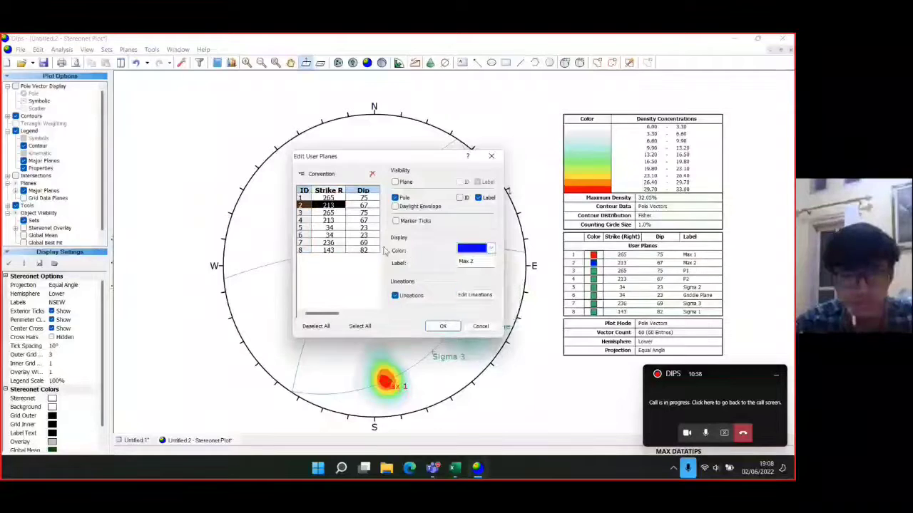
Step: Colour the P1 plane red and the P2 plane blue to match their maxima
left_click(363, 212)
left_click(477, 248)
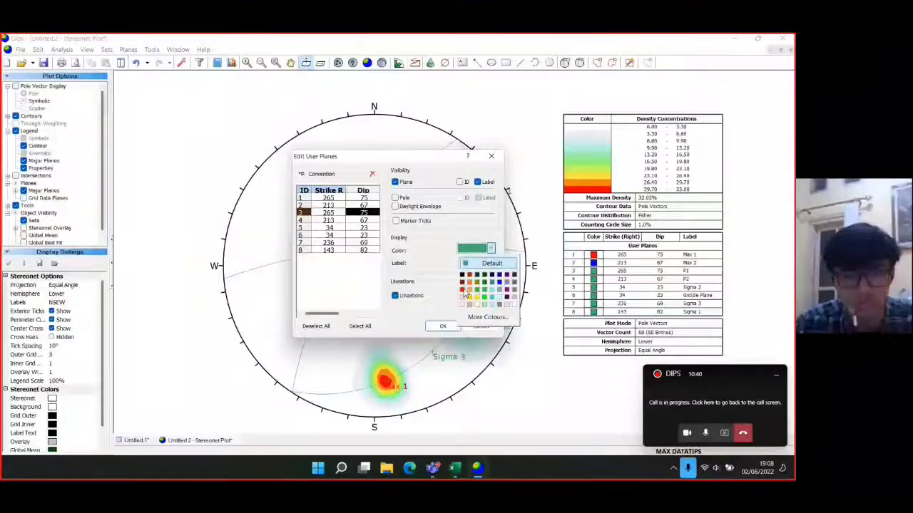
left_click(328, 220)
left_click(477, 248)
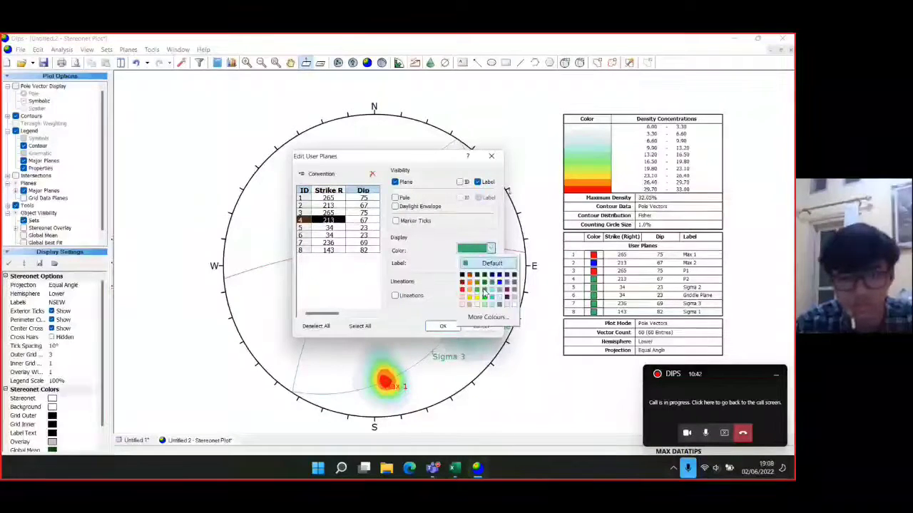
left_click(499, 282)
Step: Colour Sigma 3 very dark purple and Sigma 1 purple, and apply the user plane edits
left_click(328, 227)
left_click(364, 242)
left_click(485, 249)
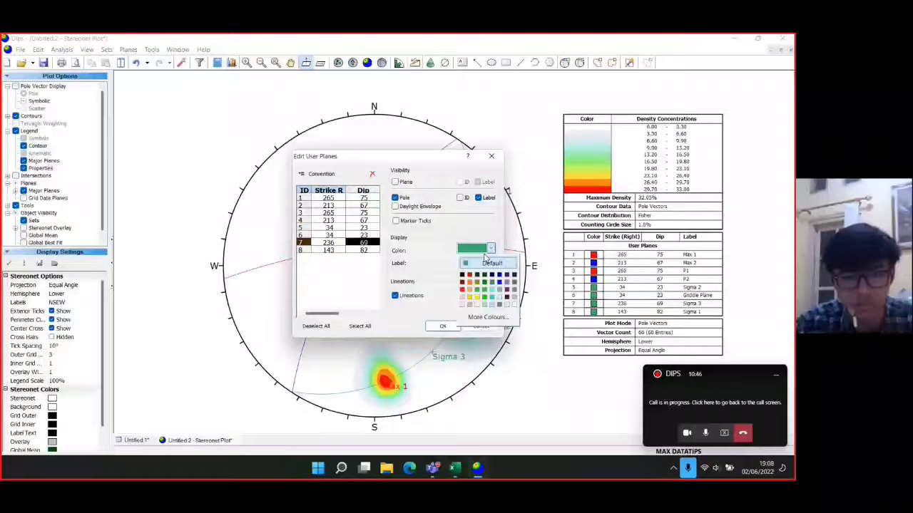
left_click(507, 275)
left_click(328, 250)
left_click(477, 248)
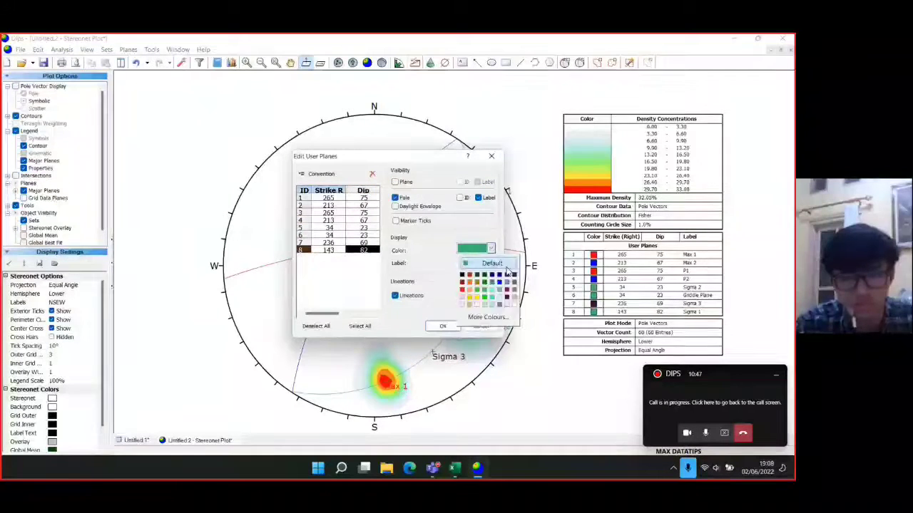
left_click(507, 289)
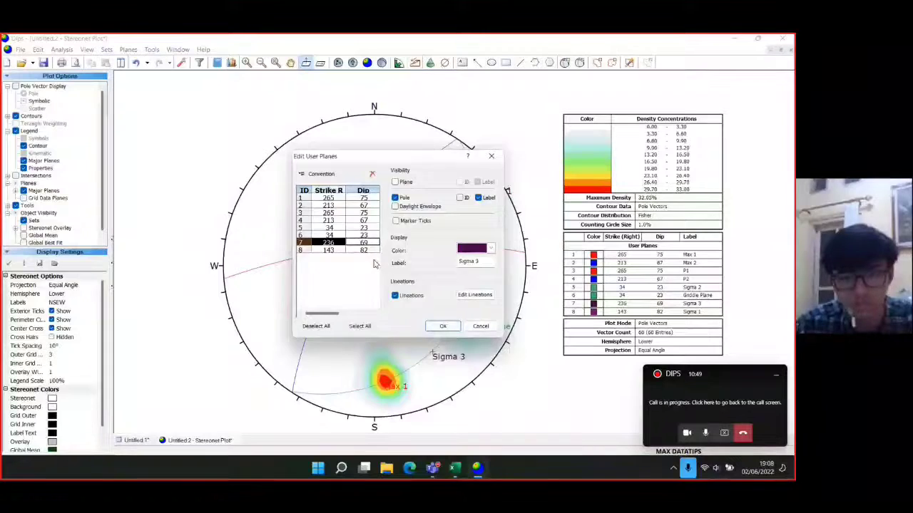
left_click(442, 326)
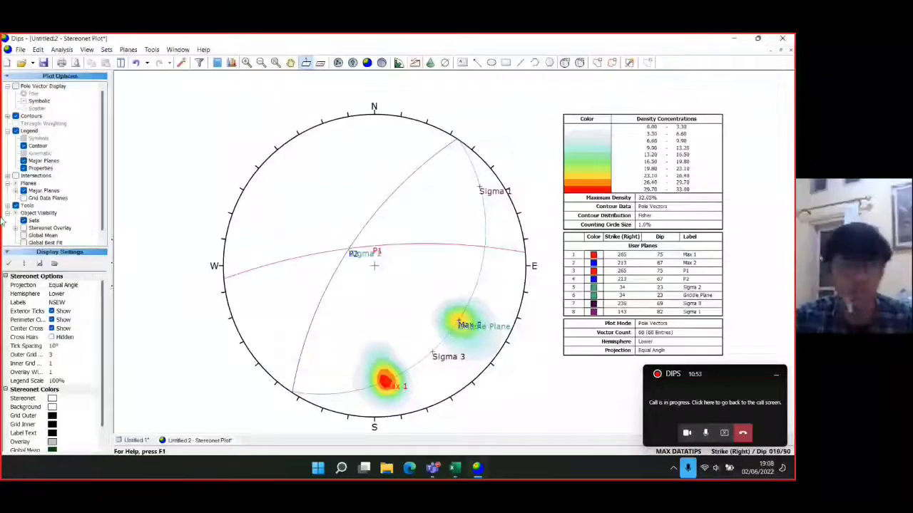
Step: Show the stereonet overlay and set its type to Equatorial
scroll(47, 152, "down", 1)
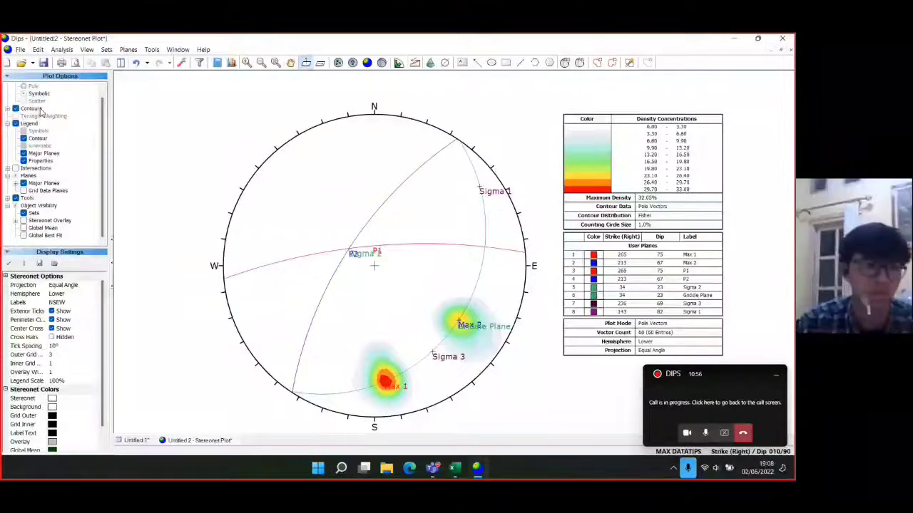
left_click(24, 212)
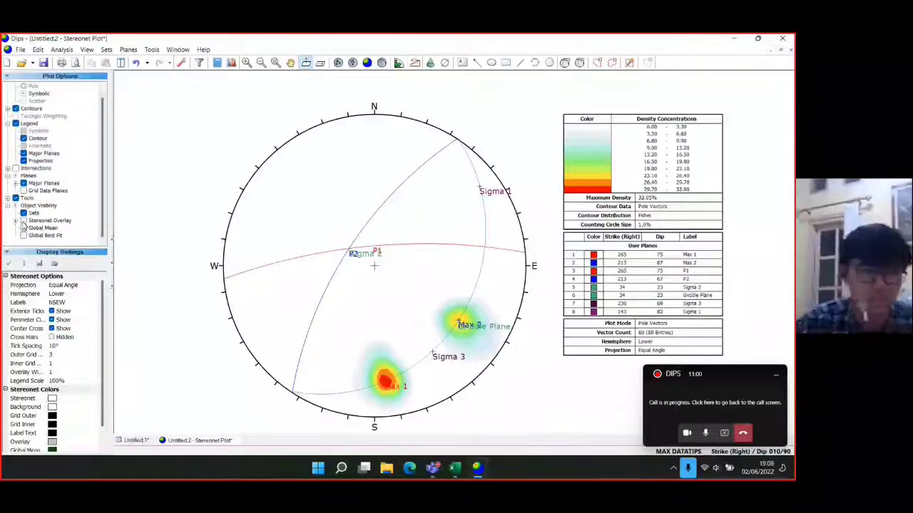
left_click(24, 220)
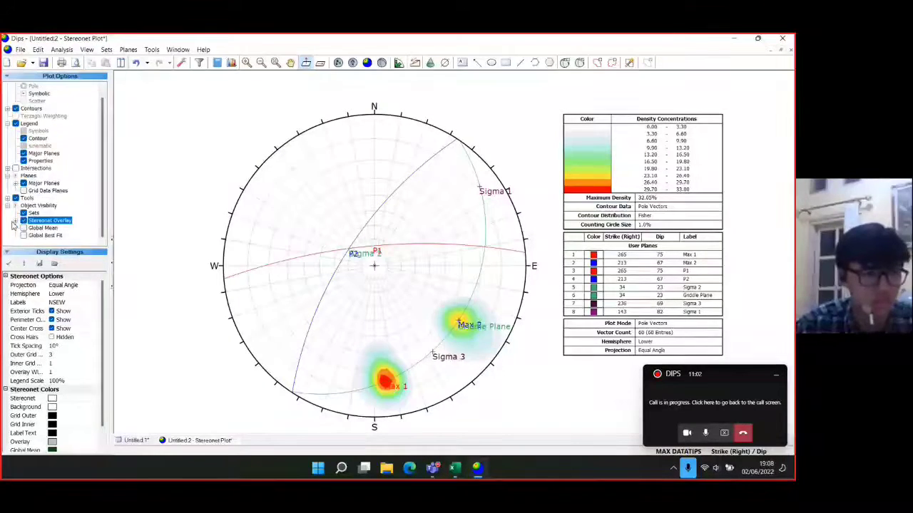
left_click(15, 220)
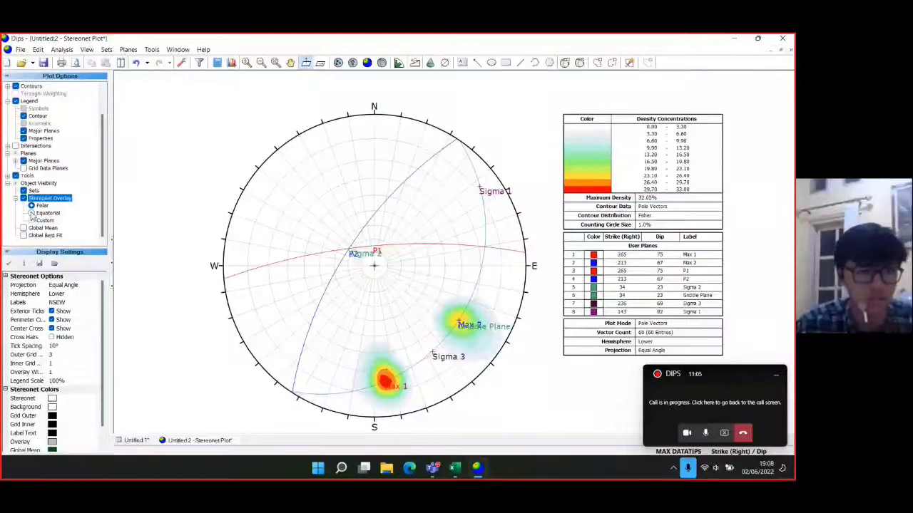
left_click(31, 213)
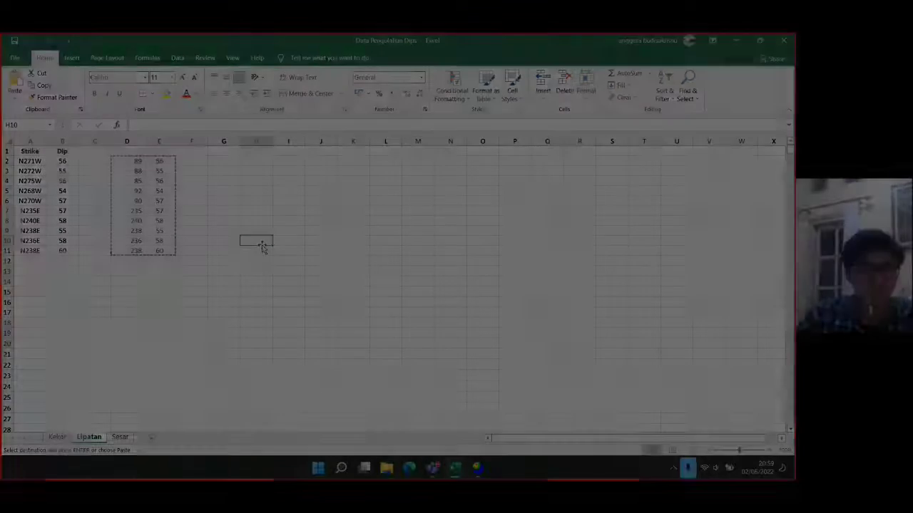
left_click(184, 262)
left_click(153, 261)
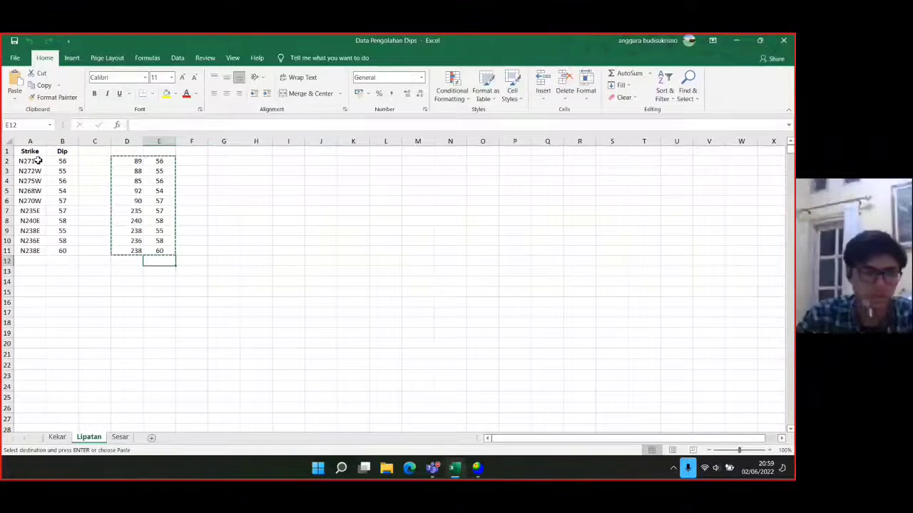
left_click_drag(39, 161, 37, 202)
left_click(59, 282)
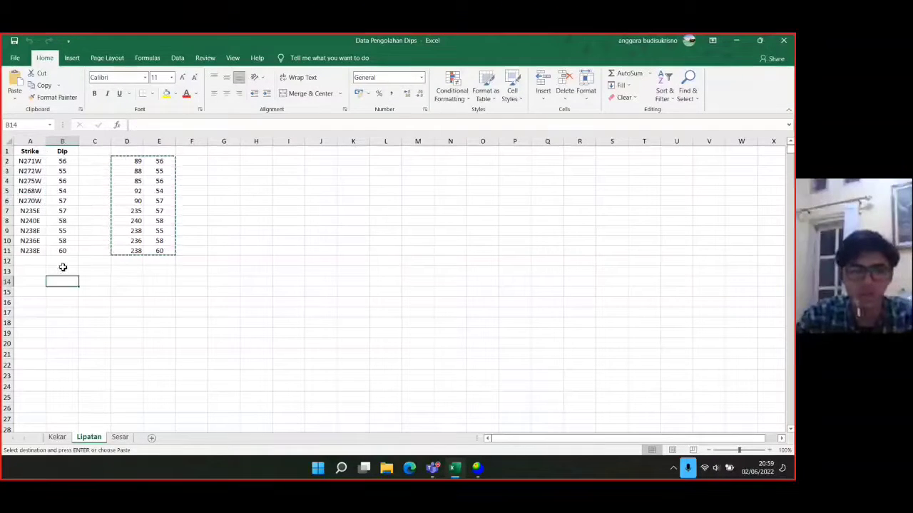
left_click(102, 258)
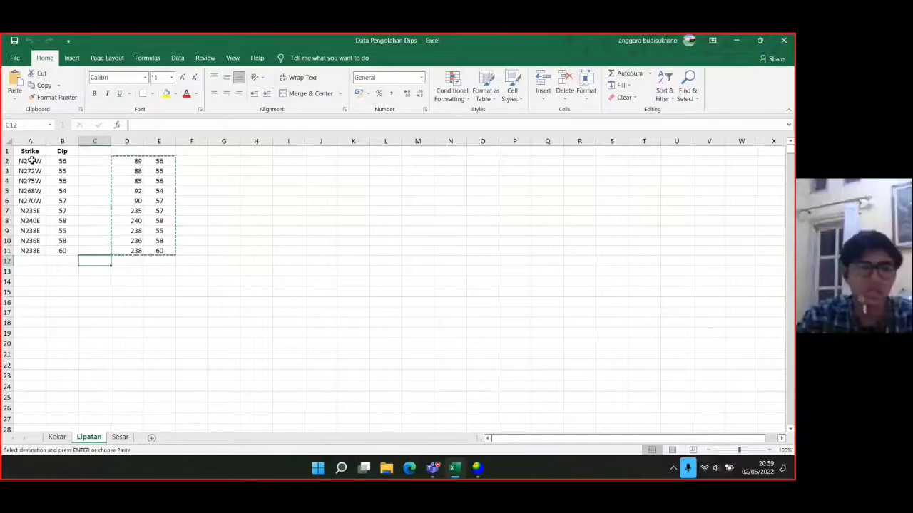
left_click(191, 169)
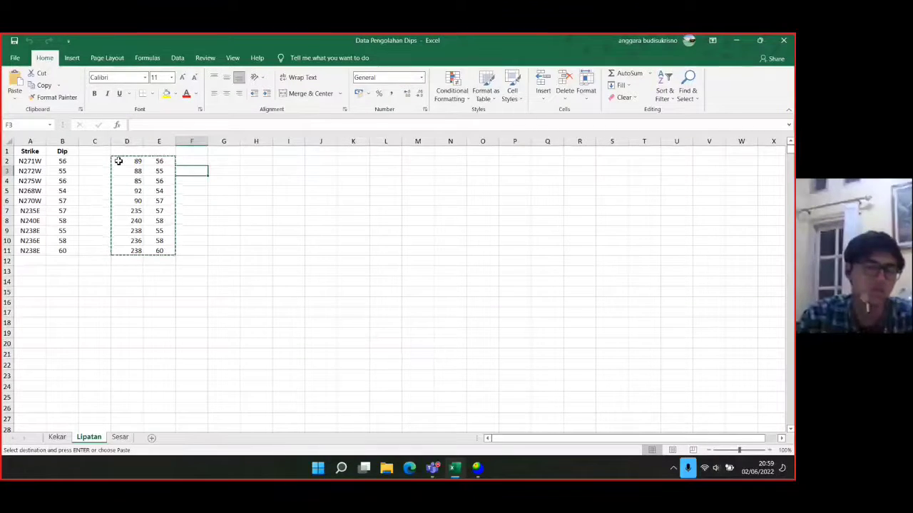
Step: Examine the original strikes in column A against the converted strikes in column D of the Lipatan sheet
left_click(36, 161)
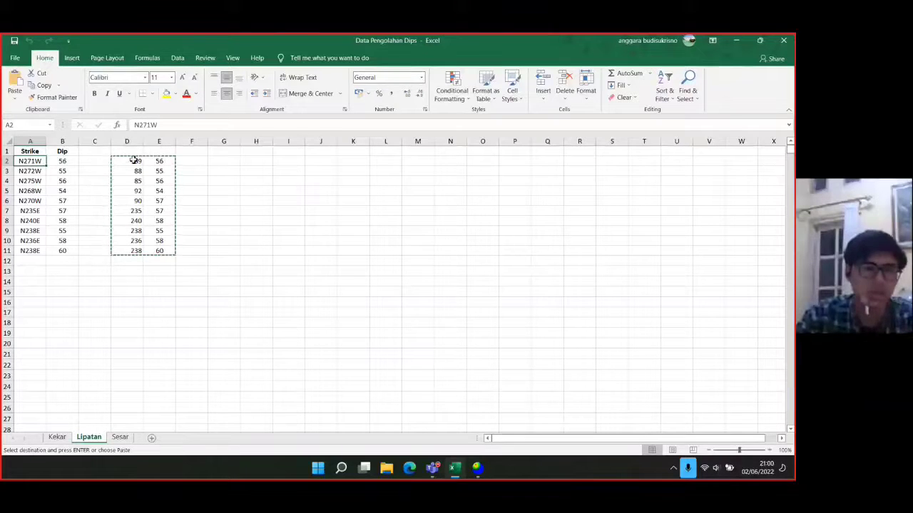
left_click(33, 181)
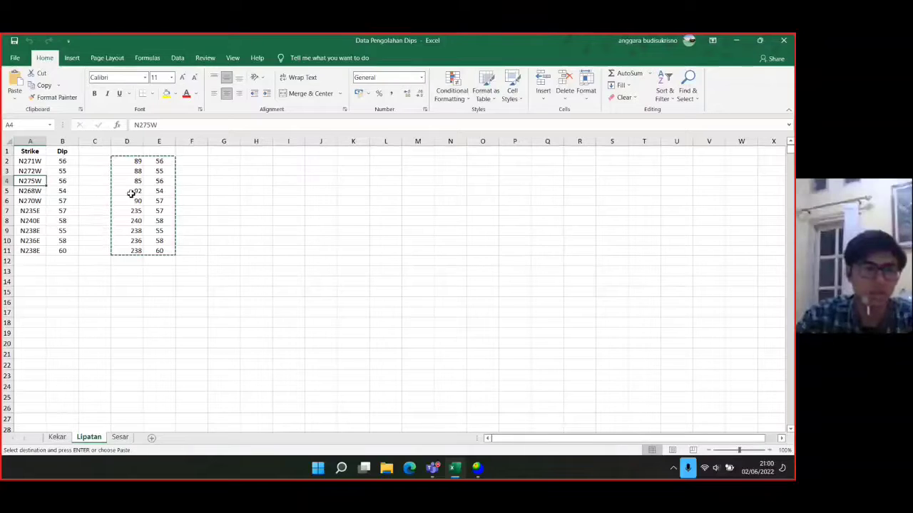
left_click_drag(134, 162, 136, 171)
left_click(321, 162)
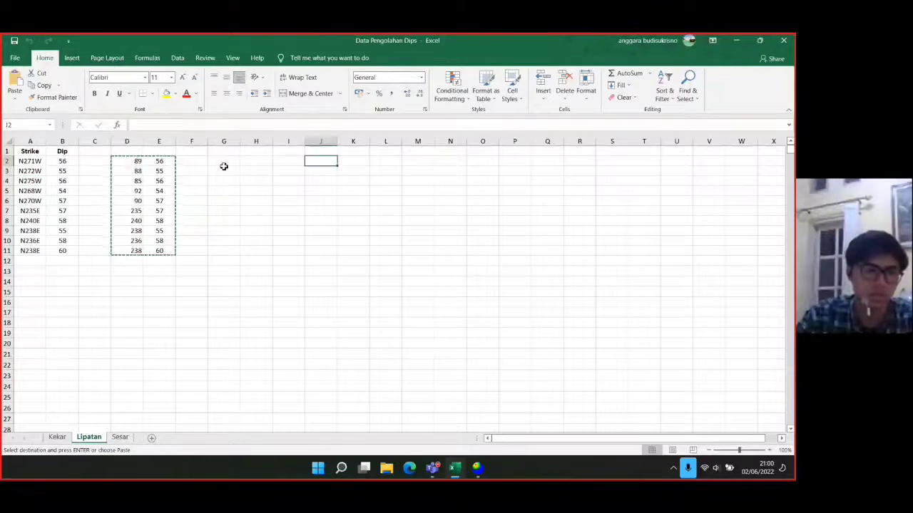
left_click(134, 171)
left_click(134, 180)
left_click(135, 190)
left_click(142, 201)
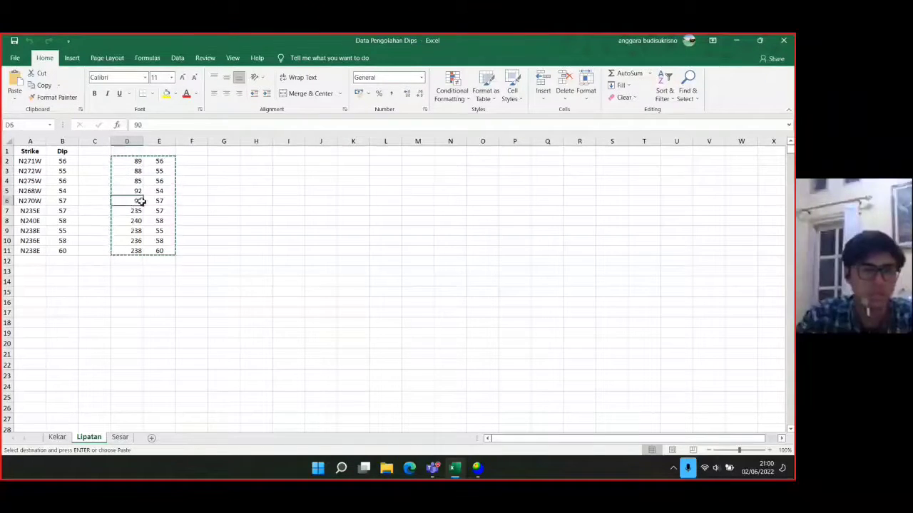
left_click(225, 240)
Step: Copy the converted fold strike and dip values in D2:E11 and create a new project in Dips
left_click_drag(134, 161, 162, 247)
key("ctrl+c")
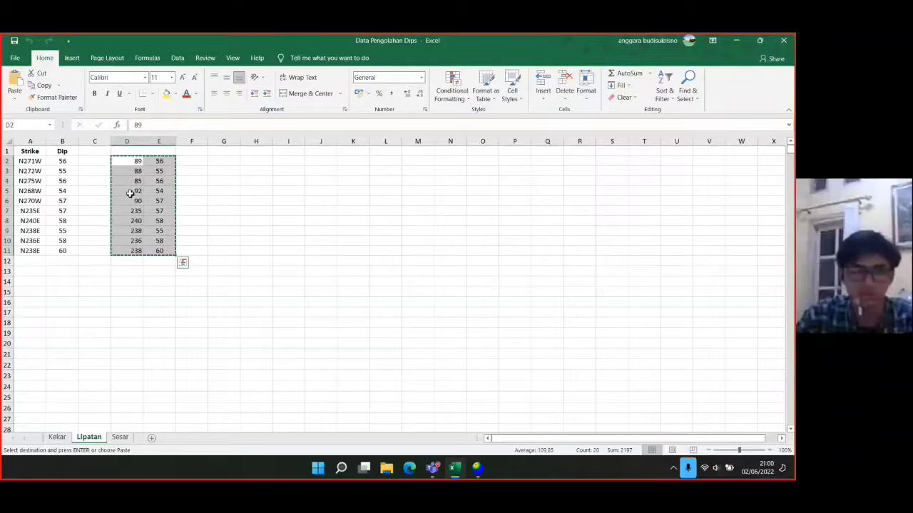
left_click(479, 467)
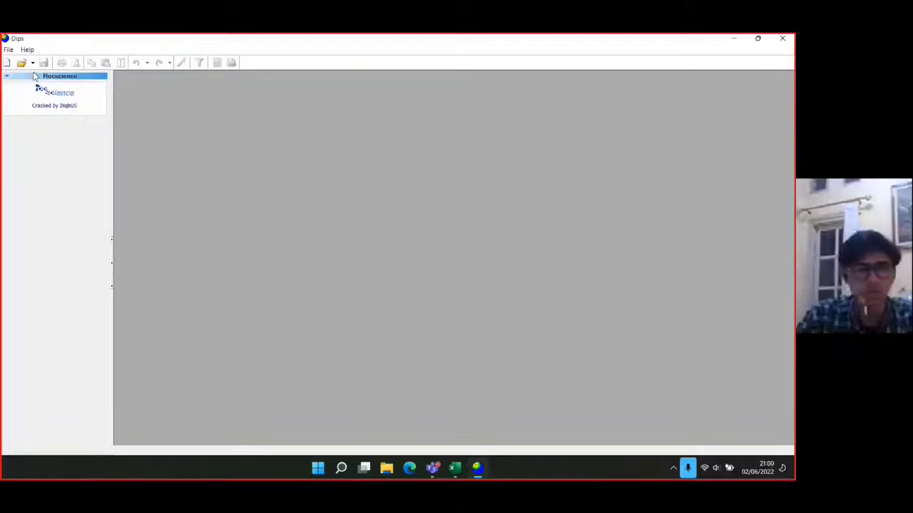
key("ctrl+n")
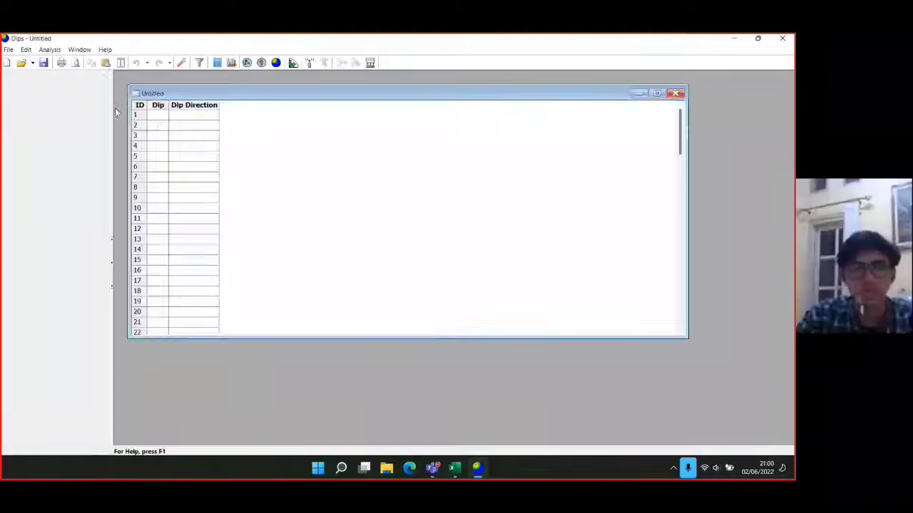
Step: Set the project's global orientation format to Strike (Right) / Dip
left_click(181, 62)
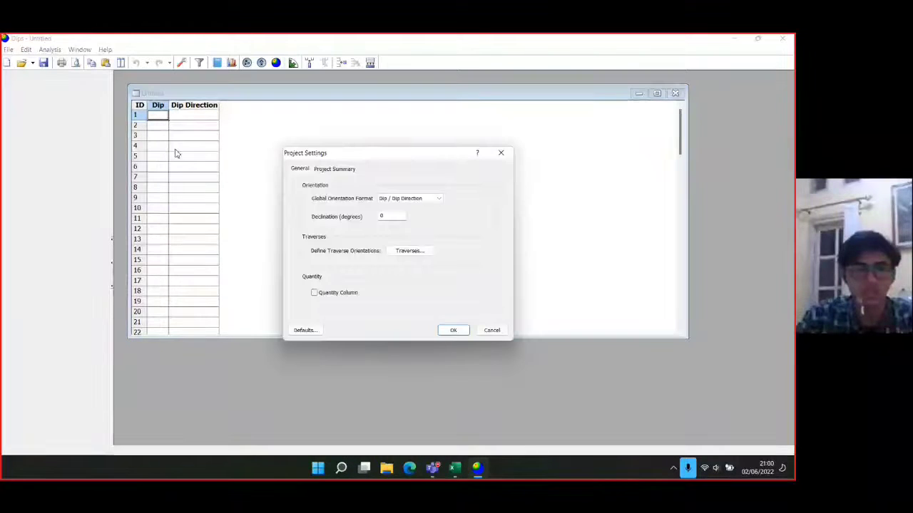
left_click(408, 200)
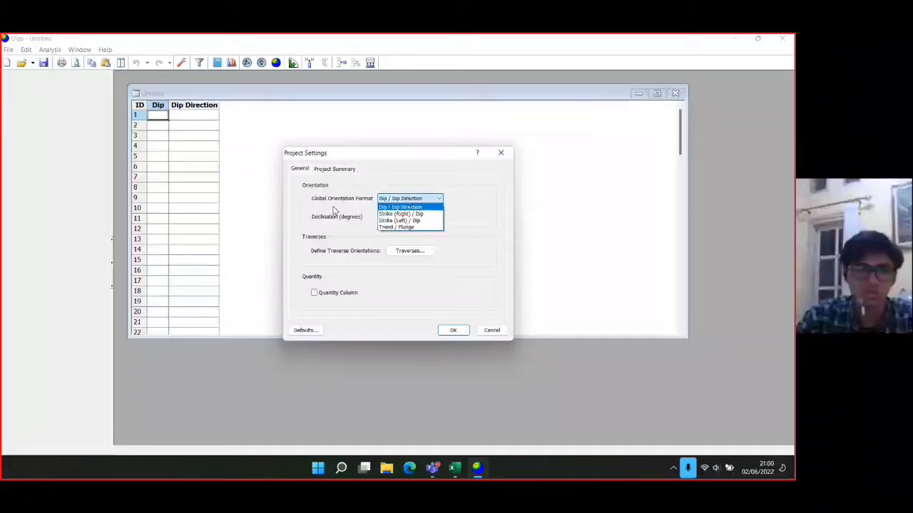
left_click(412, 214)
left_click(453, 330)
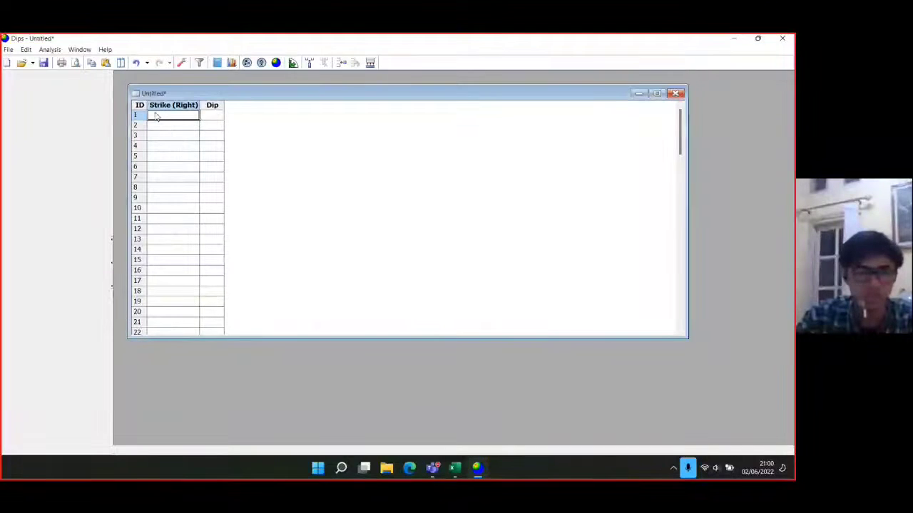
Step: Paste the copied fold data from row 1 of the maximized grid and generate its contoured stereonet plot
key("ctrl+v")
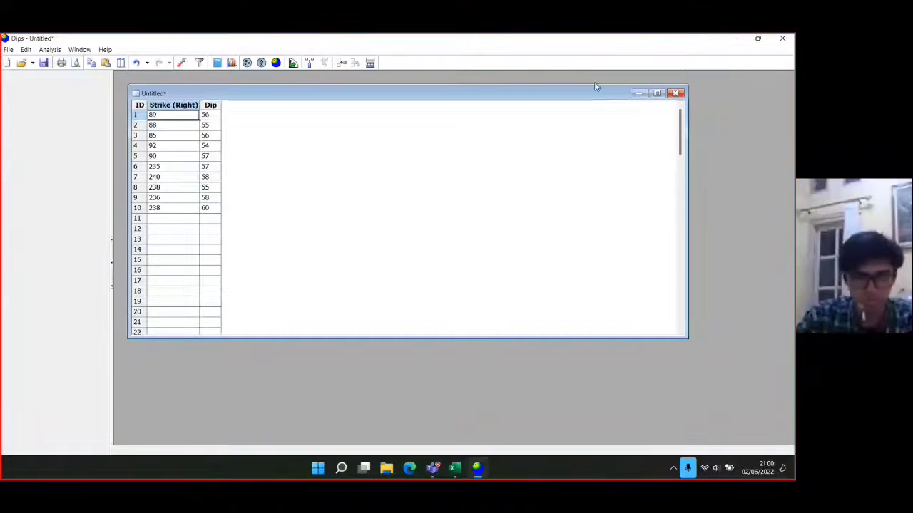
left_click(657, 92)
left_click(276, 64)
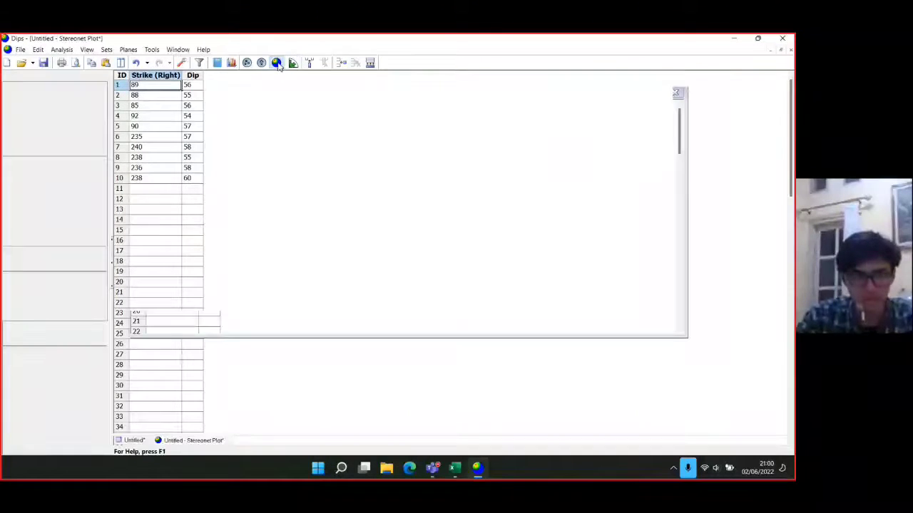
Step: Place a user plane with its pole at the northern density maximum, strike/dip 89/56, and label it Max 1
left_click_drag(266, 252, 333, 239)
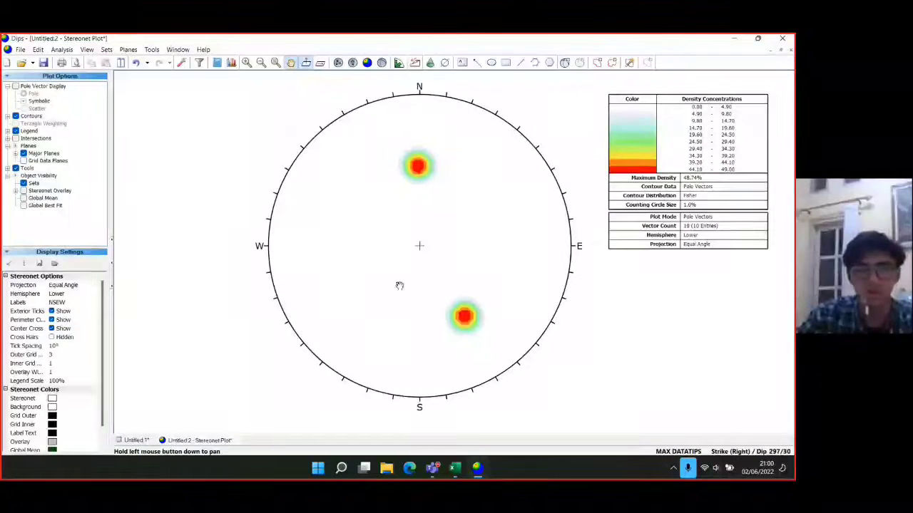
scroll(385, 212, "up", 5)
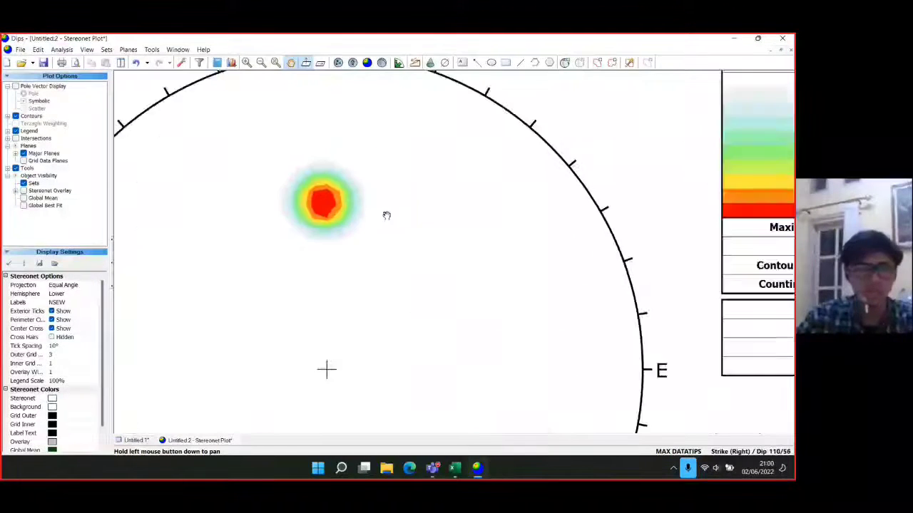
left_click_drag(385, 214, 480, 212)
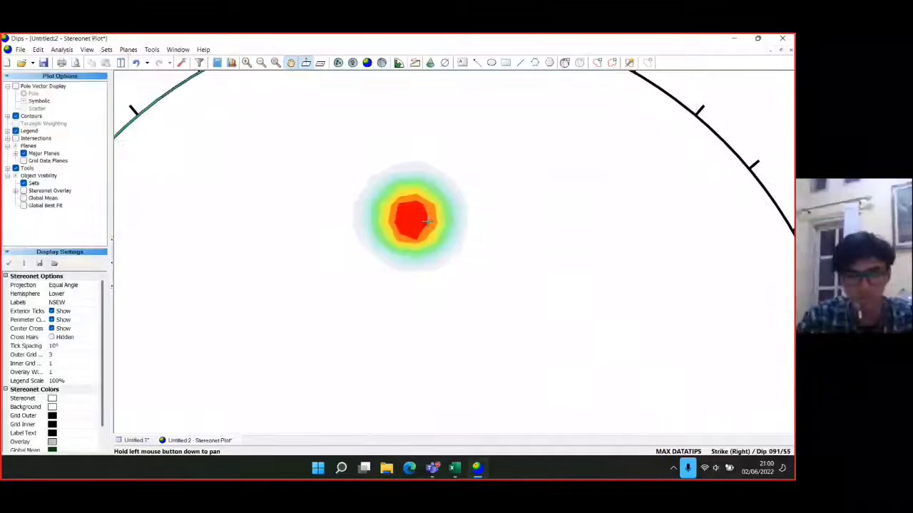
key("Escape")
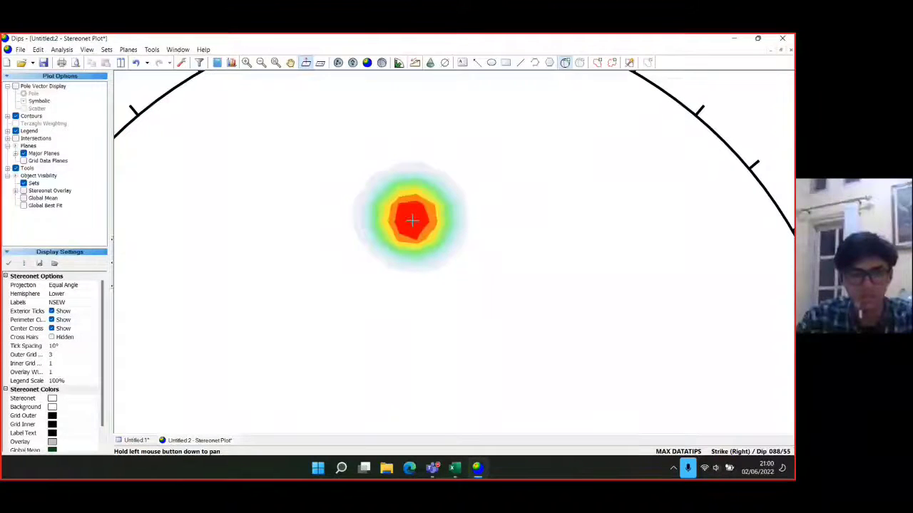
left_click(412, 222)
left_click(406, 209)
type("S")
key("BackSpace")
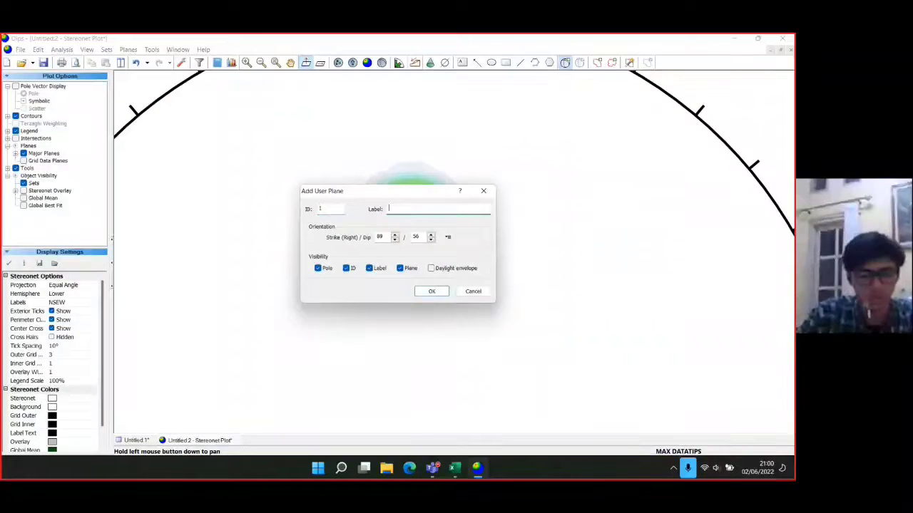
type("Max 1")
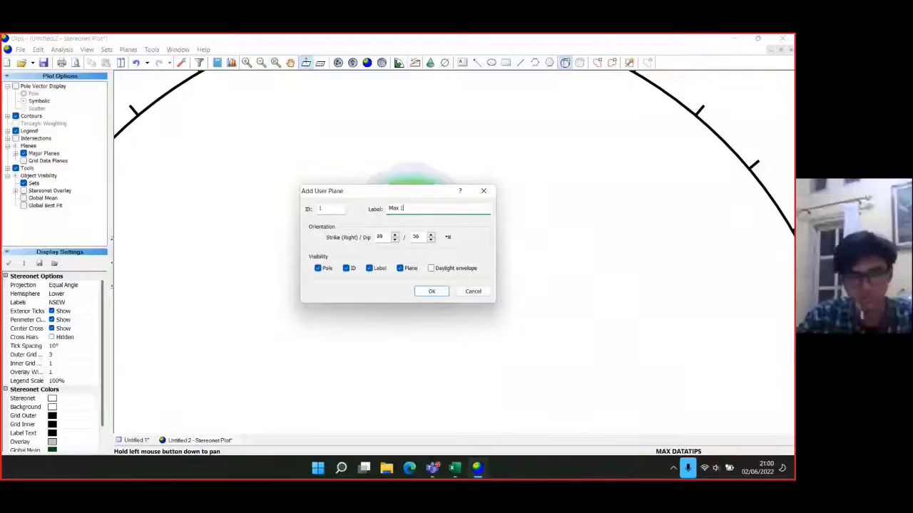
Step: Show only the pole and label for Max 1, with its ID and plane hidden, and add it to the plot
left_click(320, 268)
left_click(320, 269)
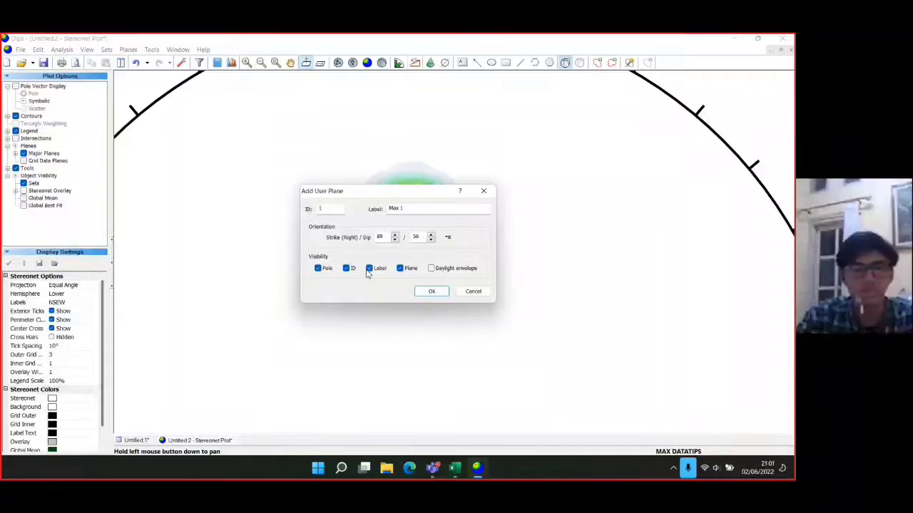
left_click(348, 269)
left_click(431, 292)
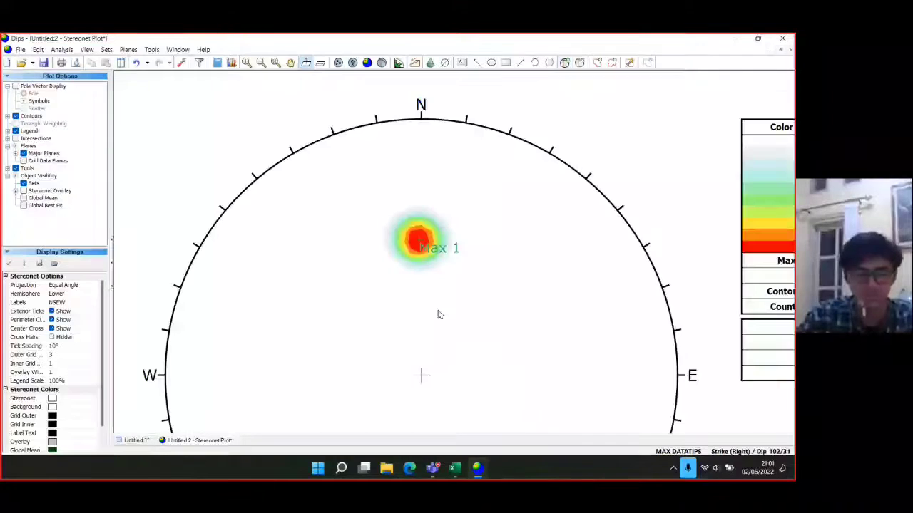
Step: Add a user plane at the southeastern density maximum, strike/dip 237/58, labelled Max 2 with only its pole and label shown
left_click_drag(491, 338, 416, 189)
scroll(417, 191, "down", 3)
left_click_drag(423, 267, 449, 257)
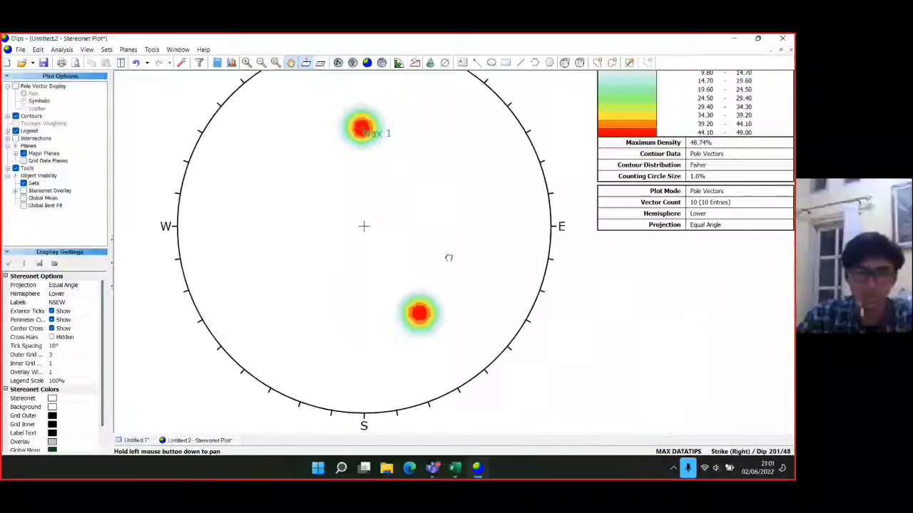
key("Escape")
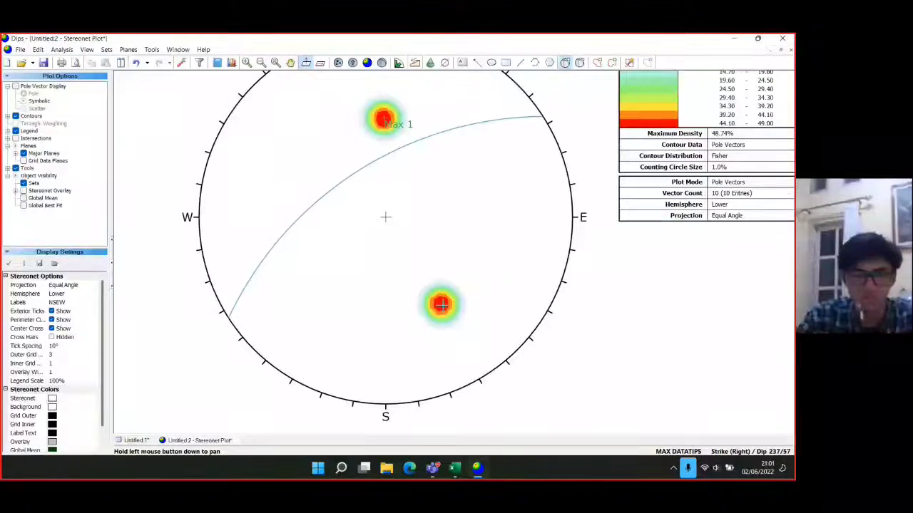
left_click(442, 304)
key("Tab")
type("Max 2")
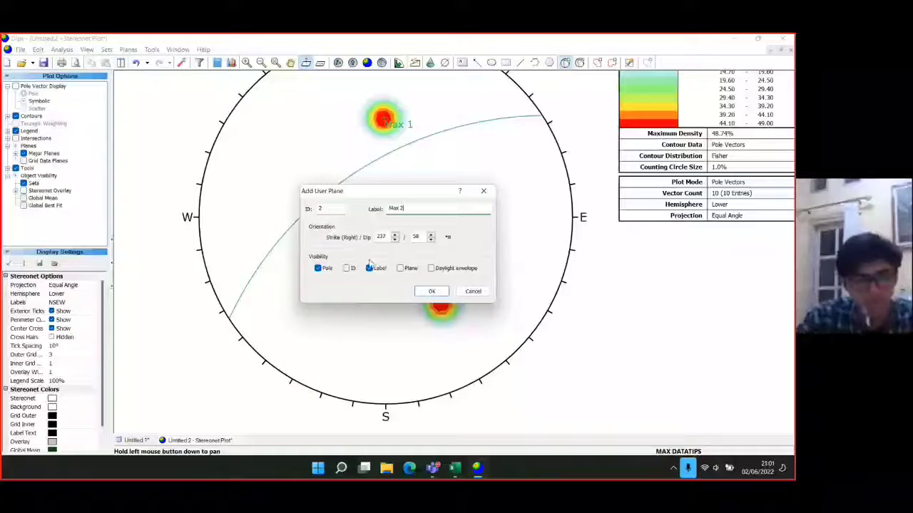
left_click(431, 291)
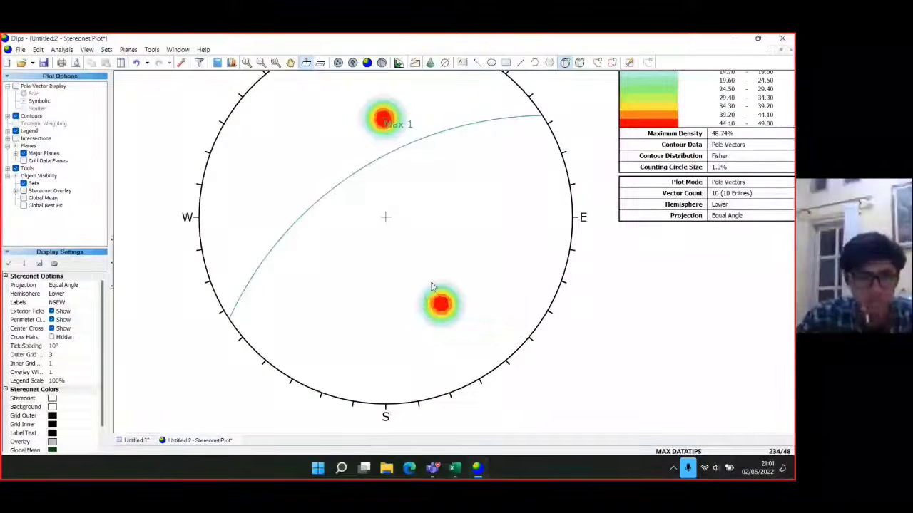
Step: Add a user plane at the Max 1 pole, strike/dip 89/56, labelled Sayap Lipatan 1 with its plane shown and pole hidden
scroll(371, 190, "down", 2)
scroll(346, 202, "up", 4)
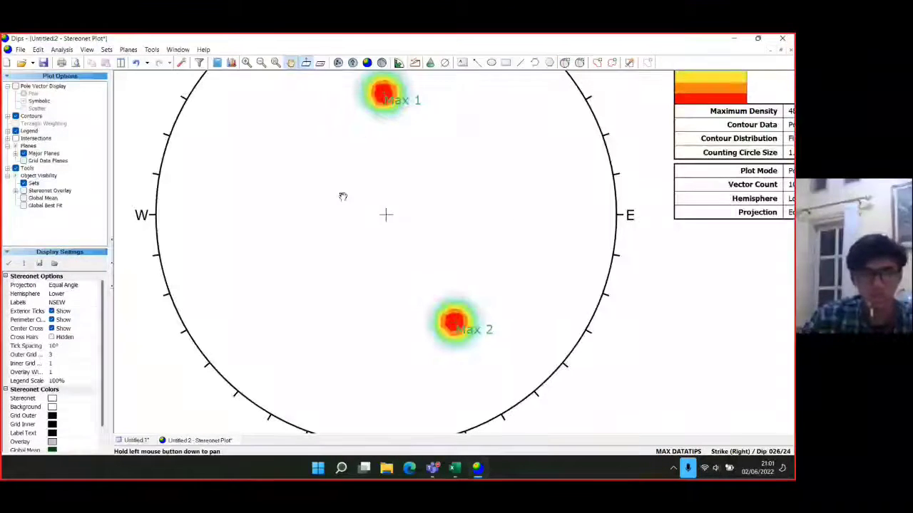
left_click_drag(342, 196, 439, 255)
scroll(440, 256, "down", 1)
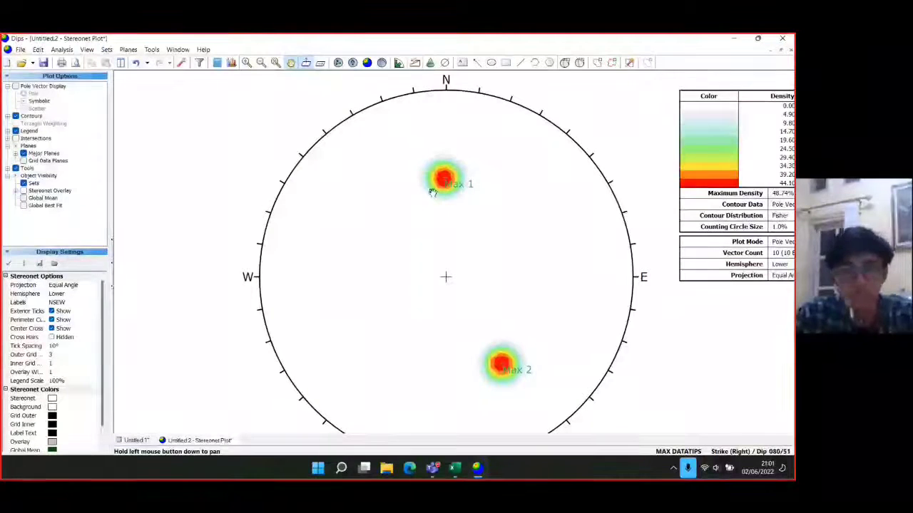
key("Escape")
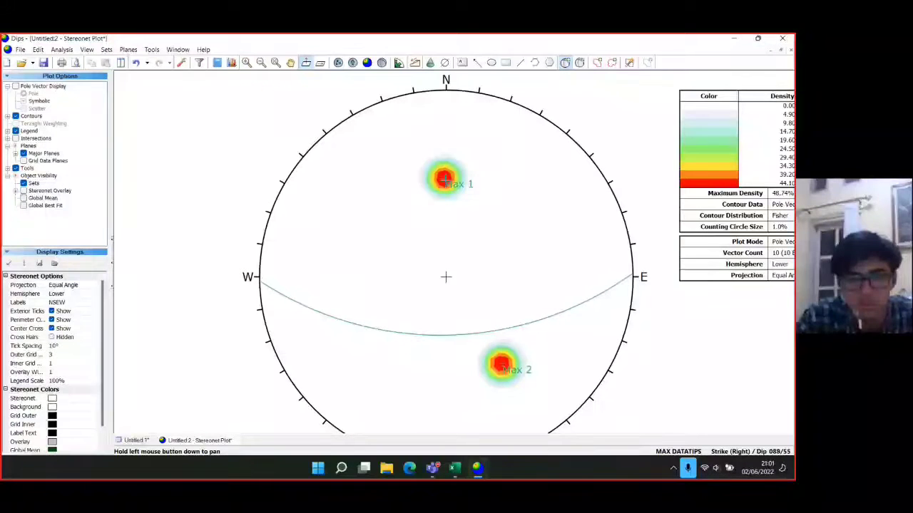
scroll(446, 180, "up", 3)
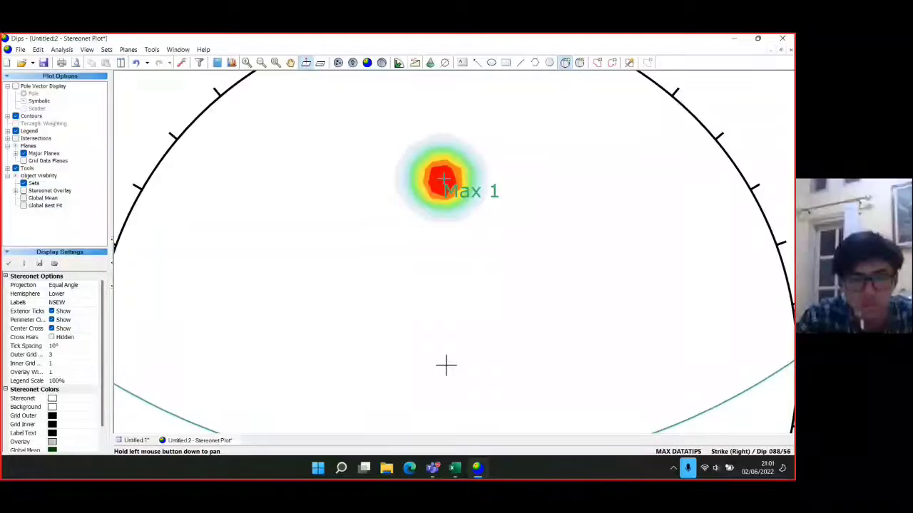
left_click(443, 178)
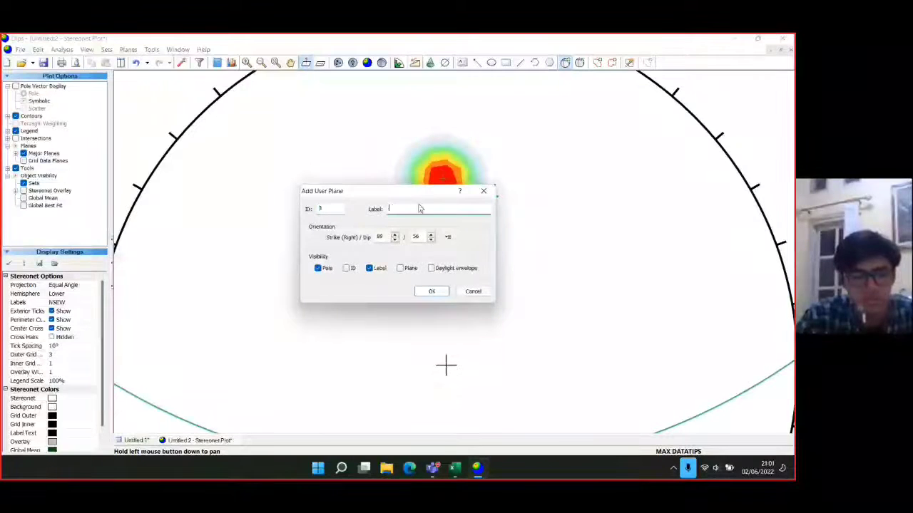
type("Sa")
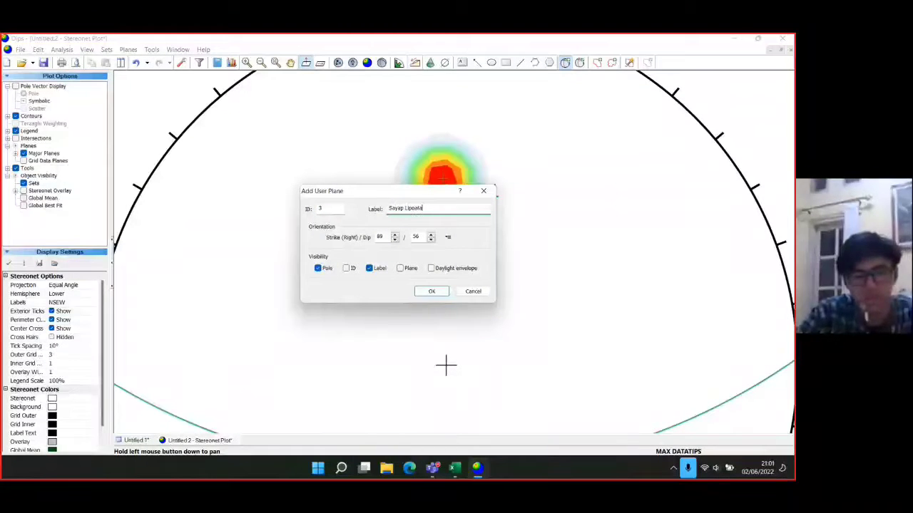
type("yap Lipat")
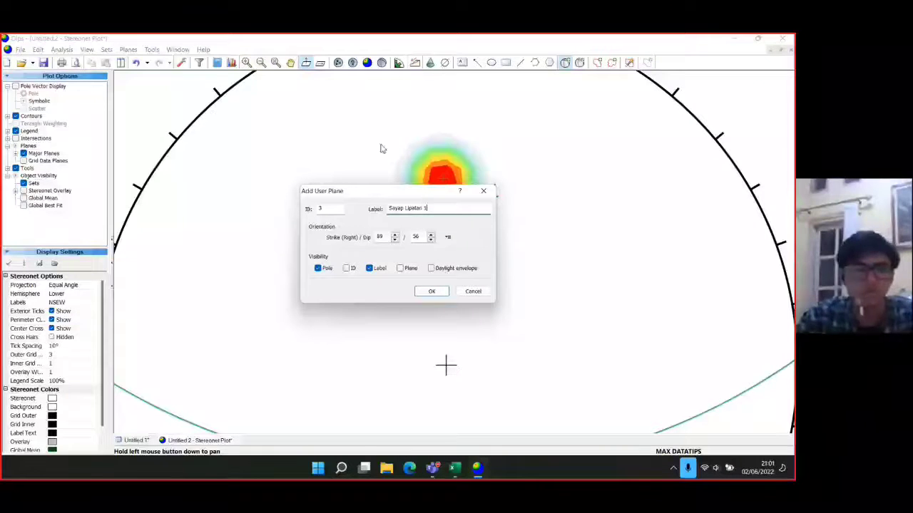
left_click(318, 268)
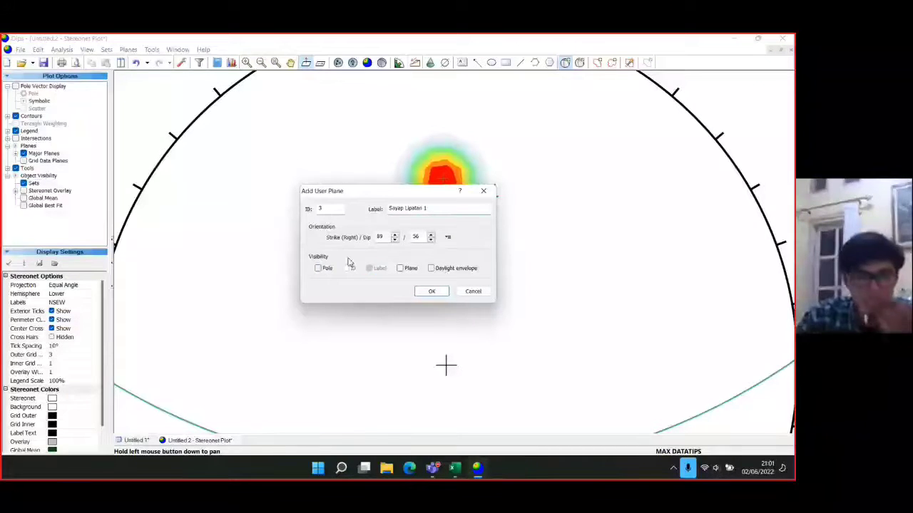
left_click(401, 268)
left_click(415, 291)
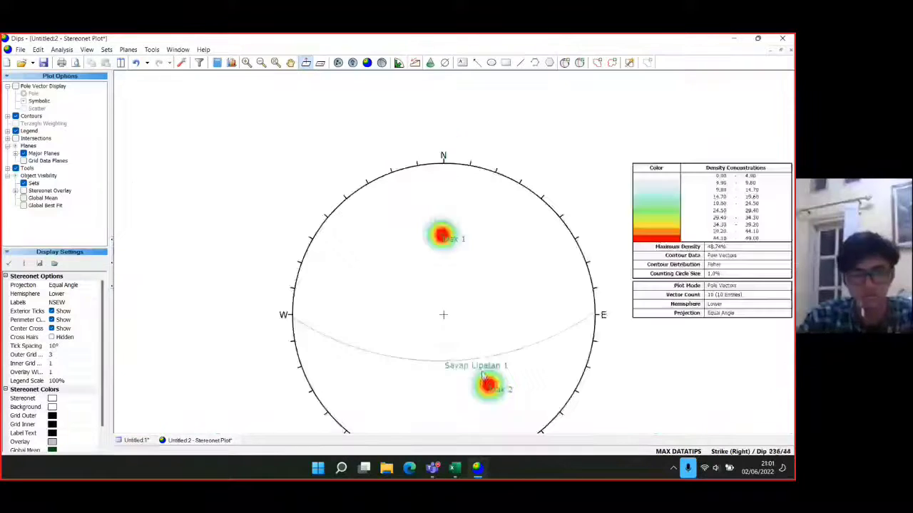
Step: Add a user plane at the Max 2 pole, strike/dip 237/58, labelled Sayap Lipatan 2 with its plane shown
scroll(482, 348, "up", 5)
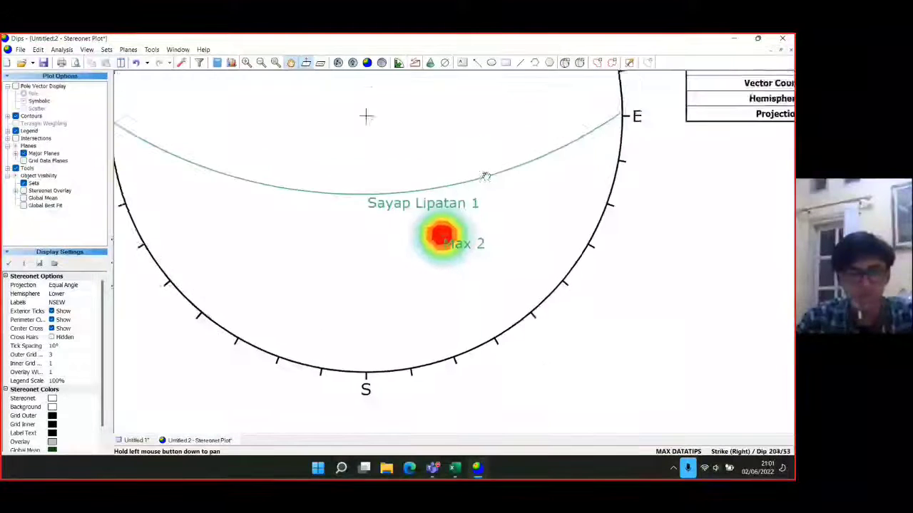
key("Escape")
left_click(394, 273)
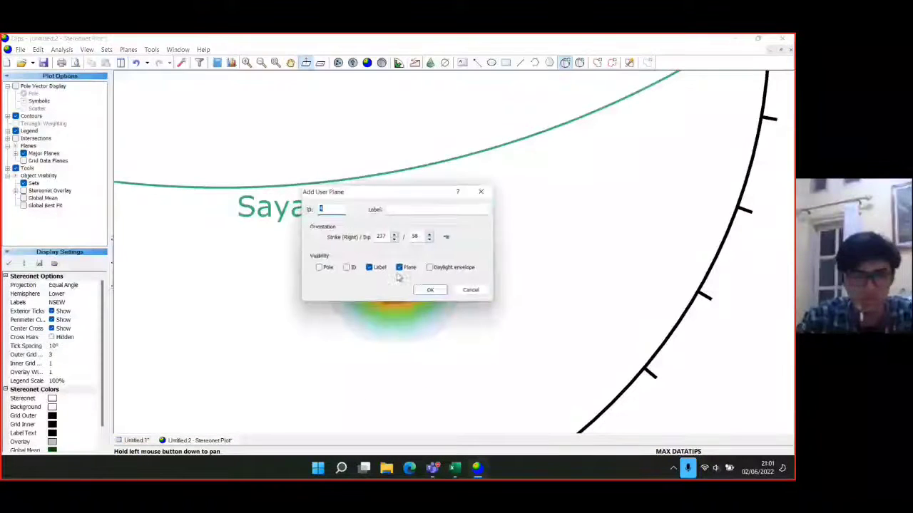
key("Tab")
type("S")
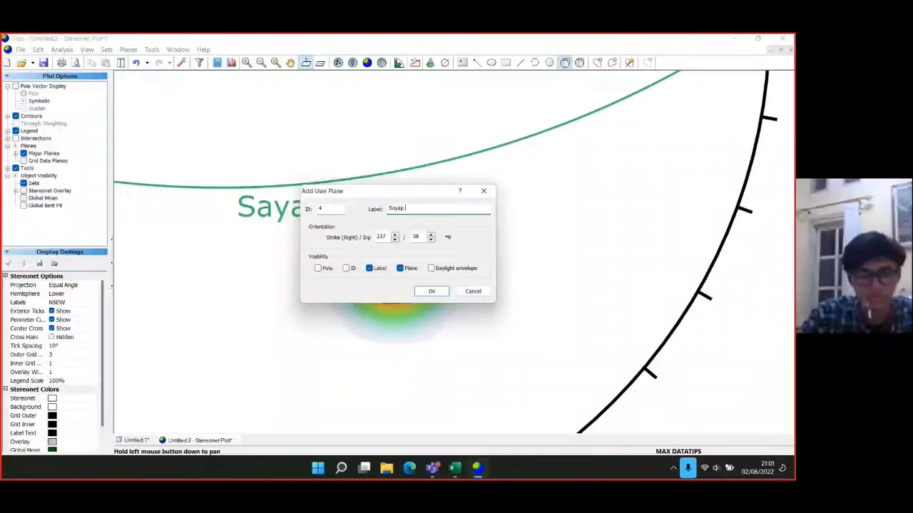
type("ayap Lipatan 2")
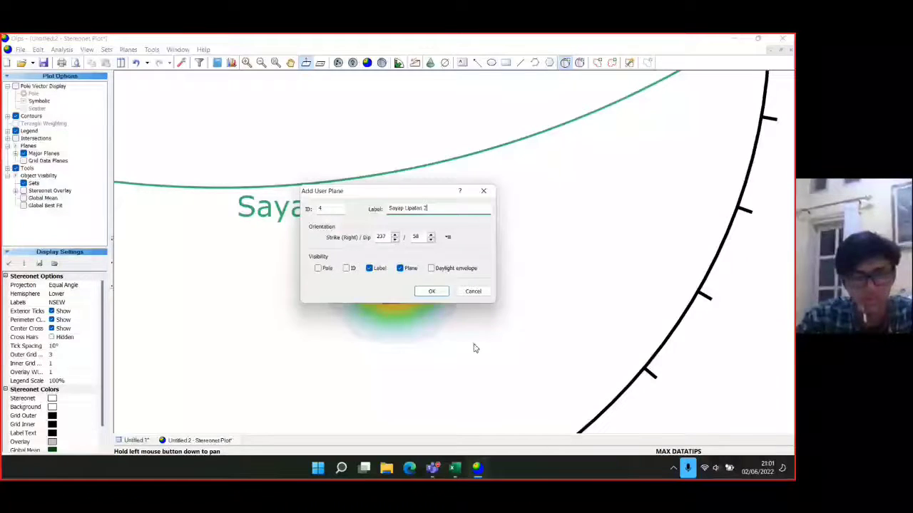
left_click(431, 291)
Step: Add a user plane, strike/dip 342/67, with its pole where the two fold-limb planes intersect, labelled Sigma 2 with only pole and label shown
scroll(428, 299, "down", 3)
left_click_drag(362, 196, 461, 285)
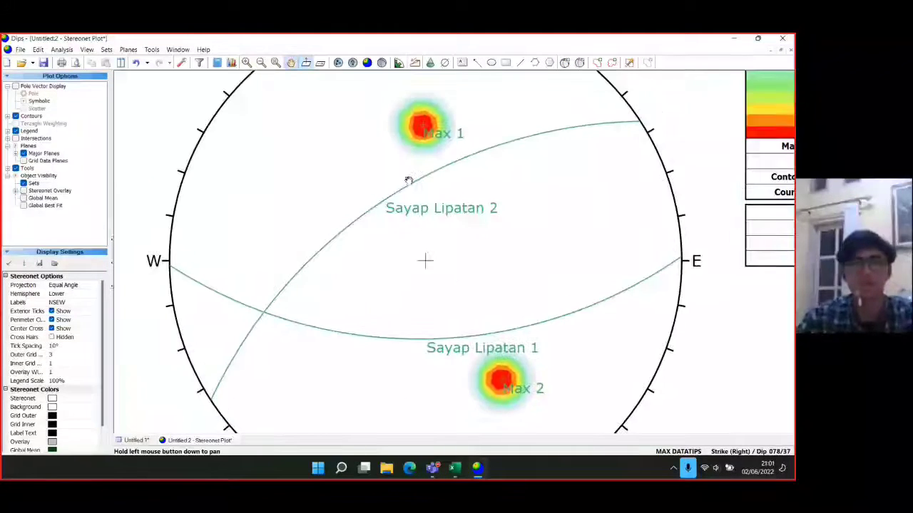
scroll(363, 231, "down", 2)
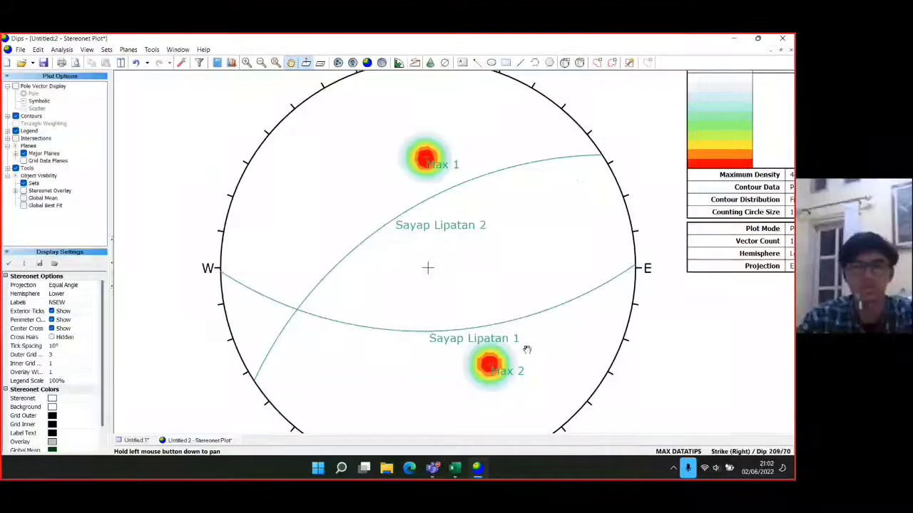
scroll(283, 297, "up", 3)
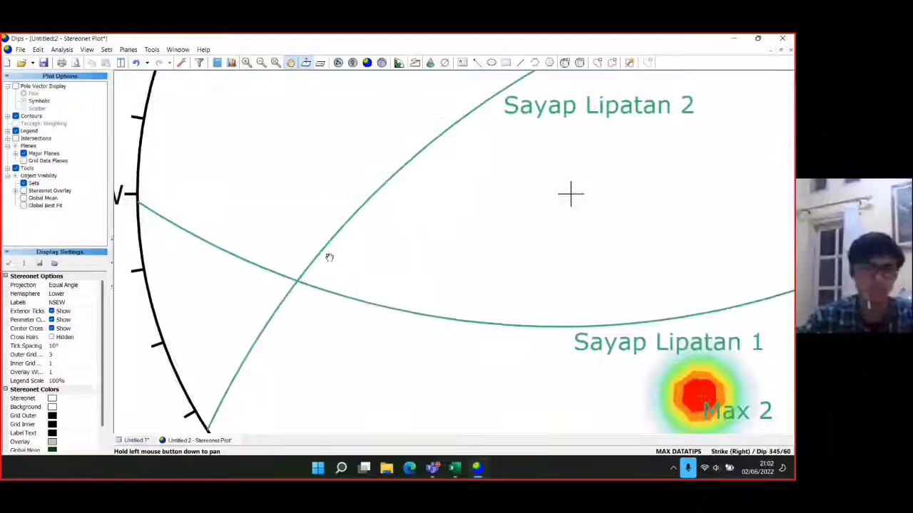
scroll(394, 306, "down", 1)
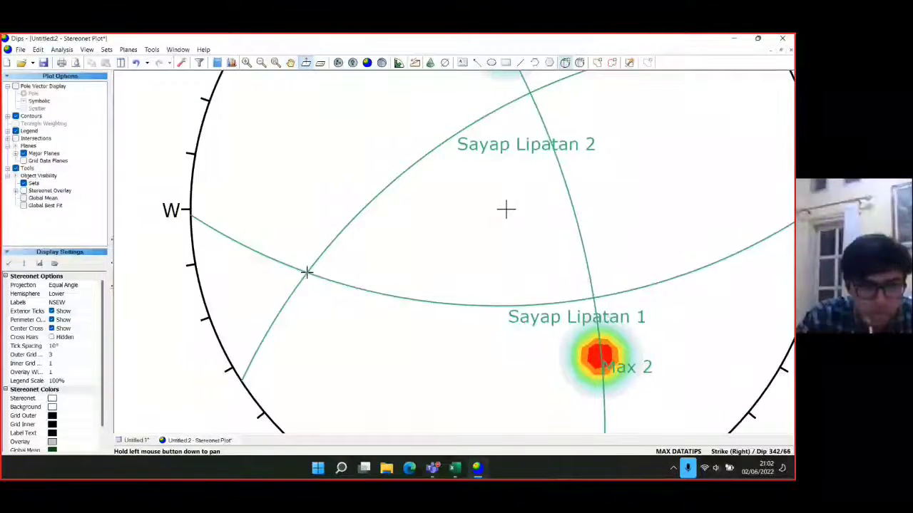
scroll(306, 271, "up", 3)
left_click(301, 270)
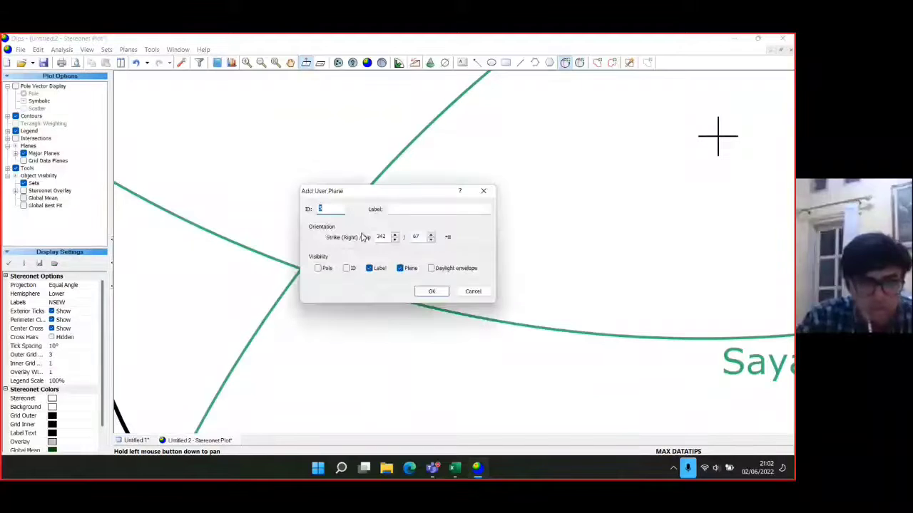
key("Tab")
type("5igma")
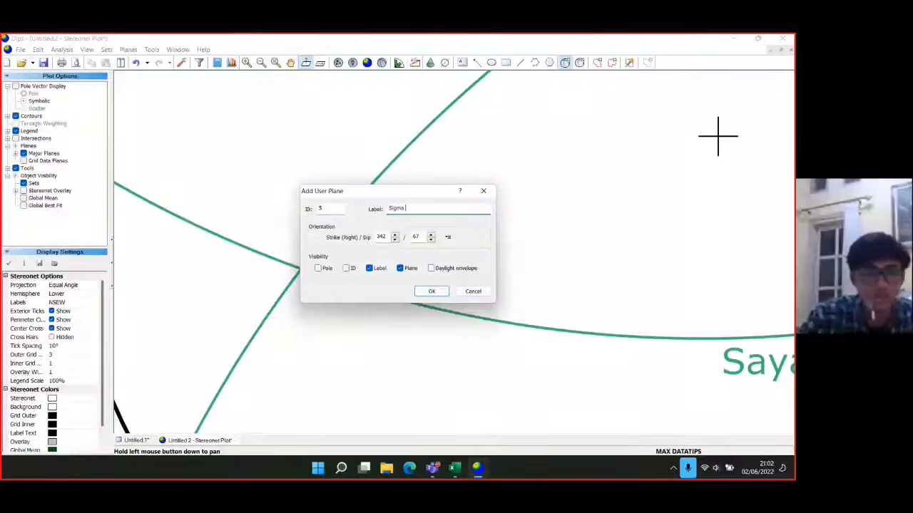
left_click(332, 269)
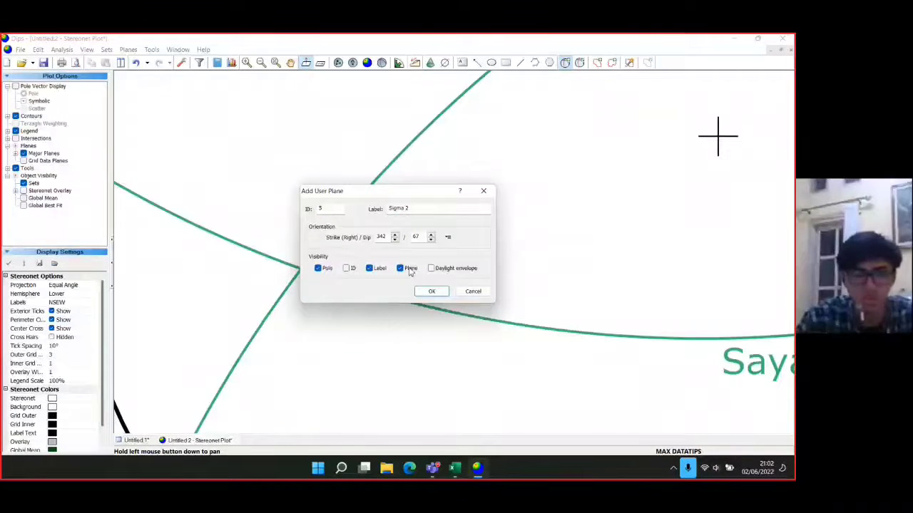
left_click(431, 292)
Step: Add a user plane at the Sigma 2 pole, strike/dip 342/67, labelled Bidang Bantu with its plane shown and pole hidden
scroll(397, 261, "down", 5)
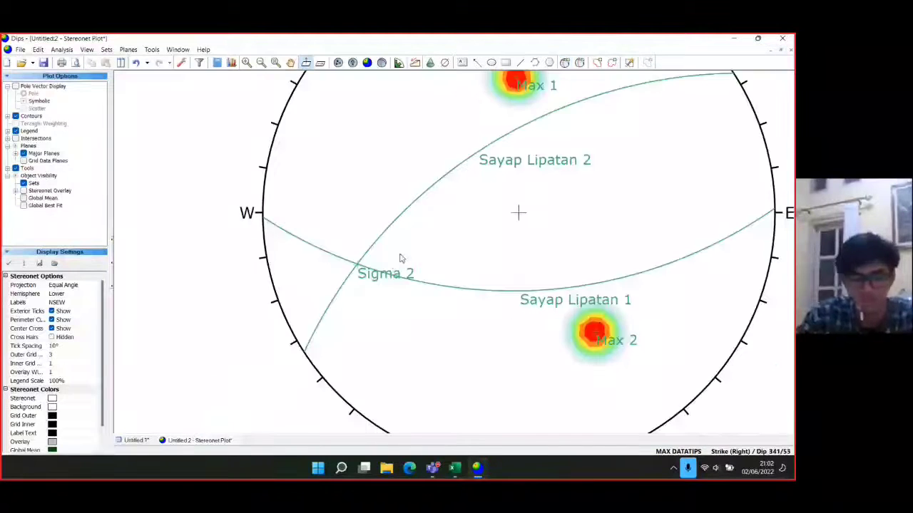
left_click_drag(529, 256, 434, 293)
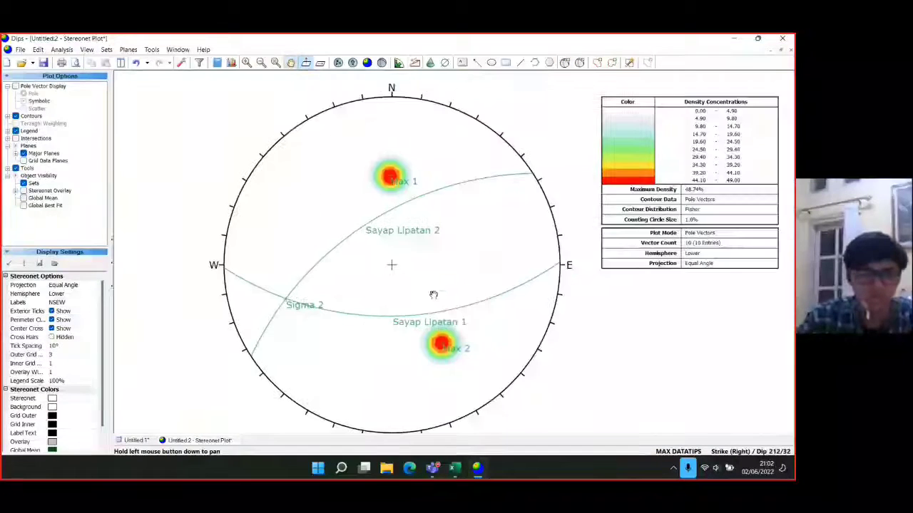
scroll(434, 293, "up", 1)
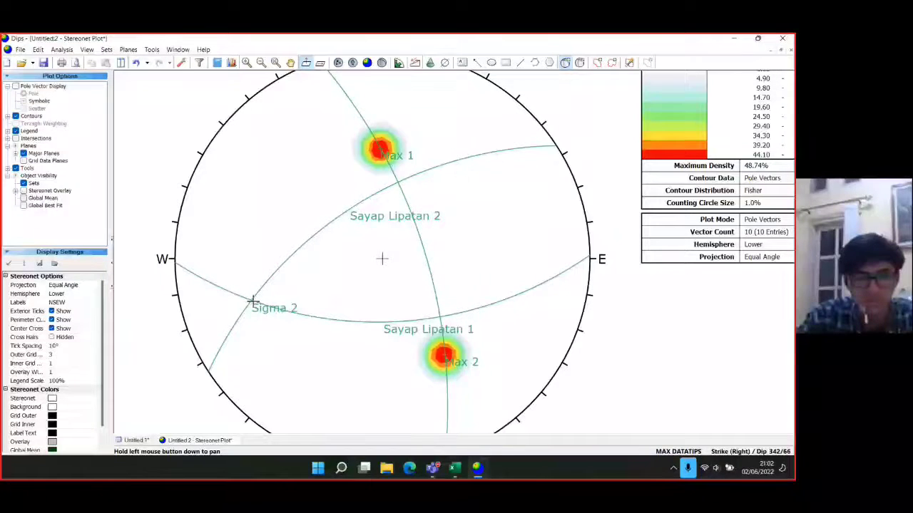
left_click(252, 302)
left_click(482, 191)
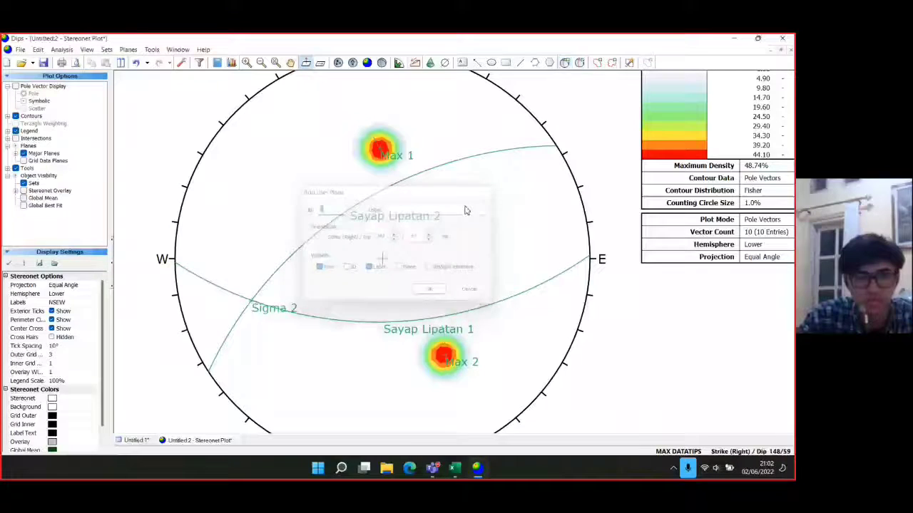
left_click(254, 303)
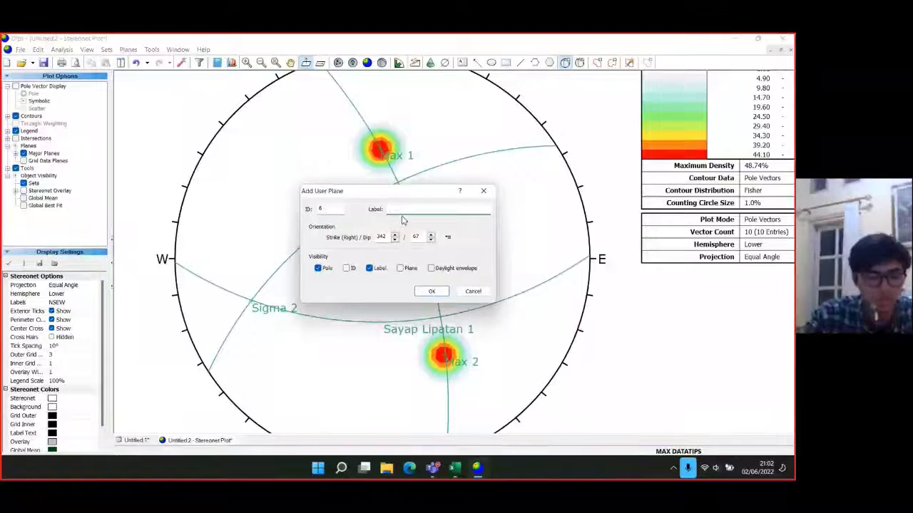
type("Bidang Bantu")
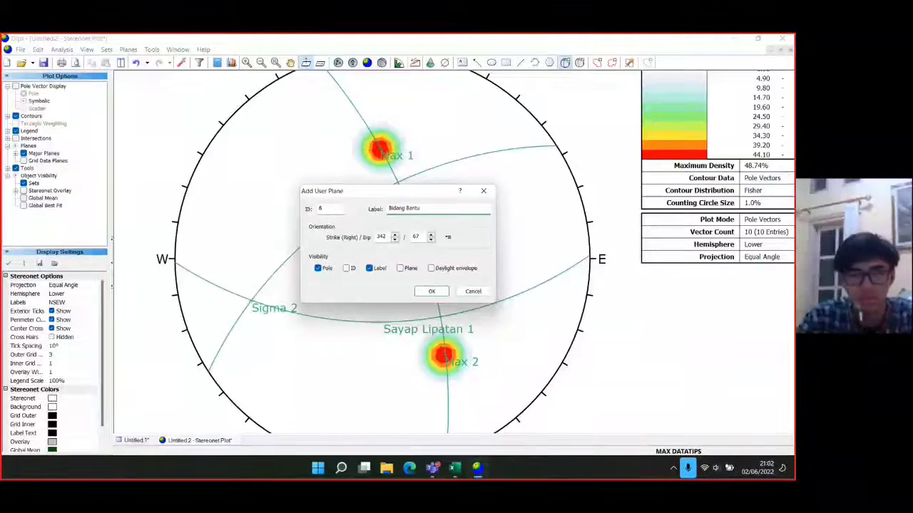
left_click(400, 268)
left_click(318, 268)
left_click(428, 291)
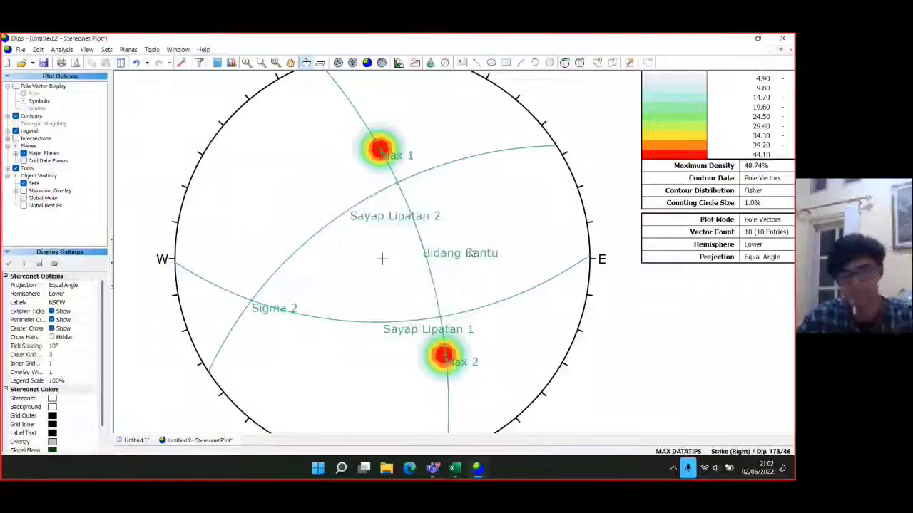
Step: Measure the angle between the points where the Bidang Bantu plane crosses Sayap Lipatan 1 and Sayap Lipatan 2
scroll(469, 290, "up", 2)
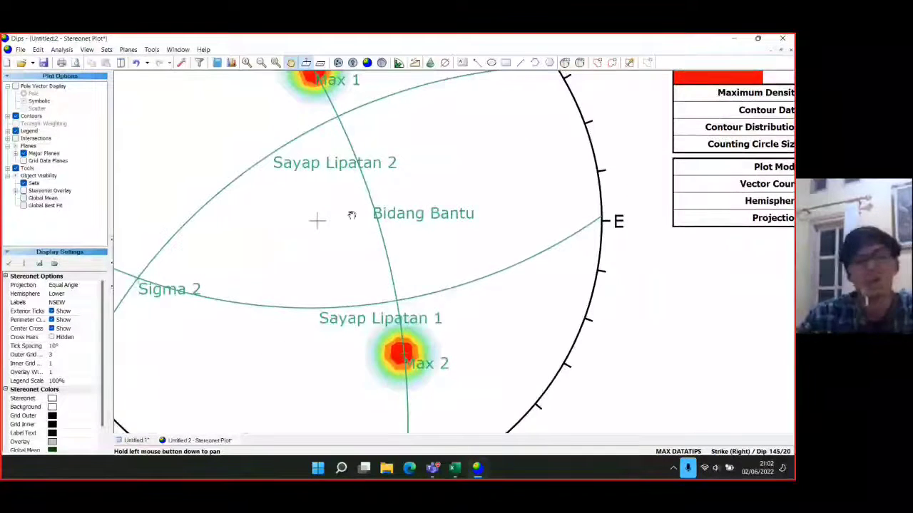
scroll(412, 208, "down", 1)
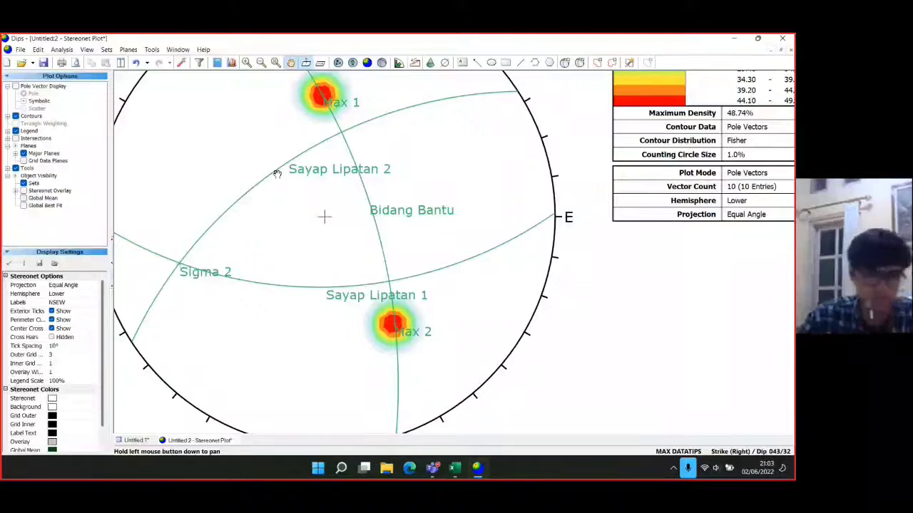
scroll(311, 165, "up", 1)
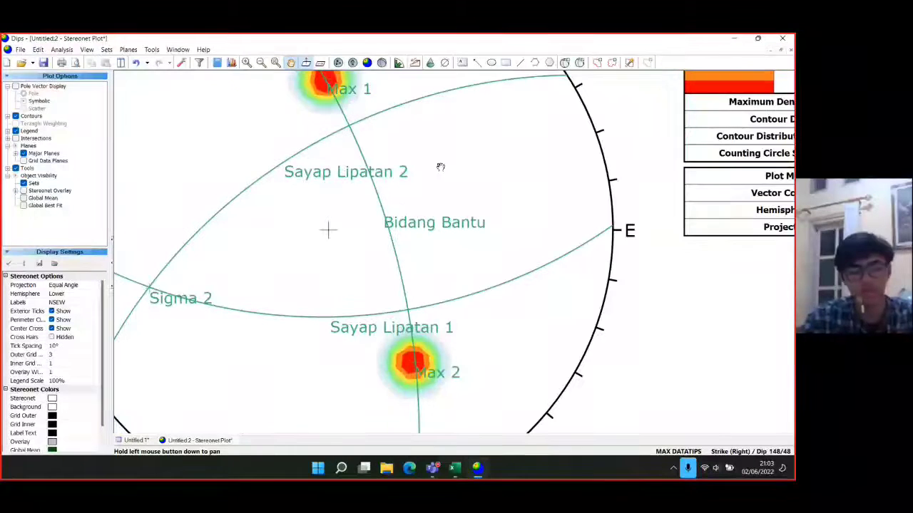
left_click_drag(438, 164, 433, 182)
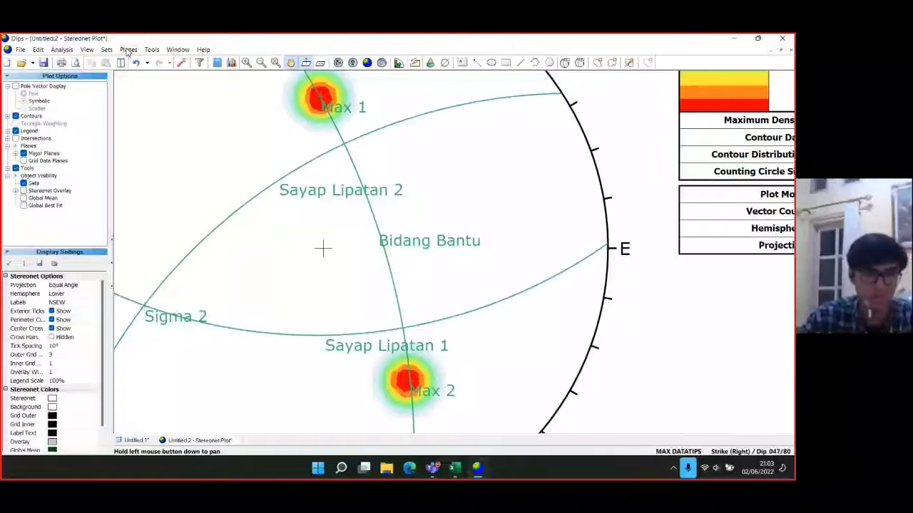
left_click(150, 49)
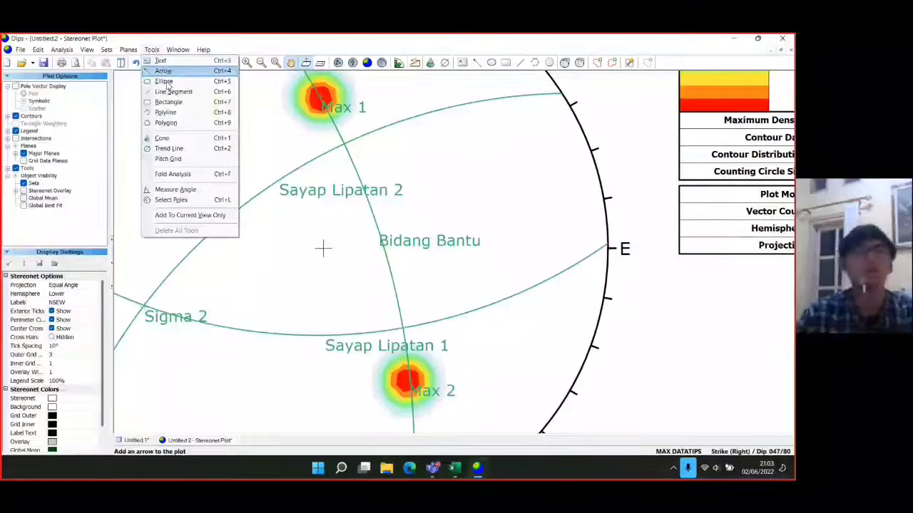
key("Right")
key("Right")
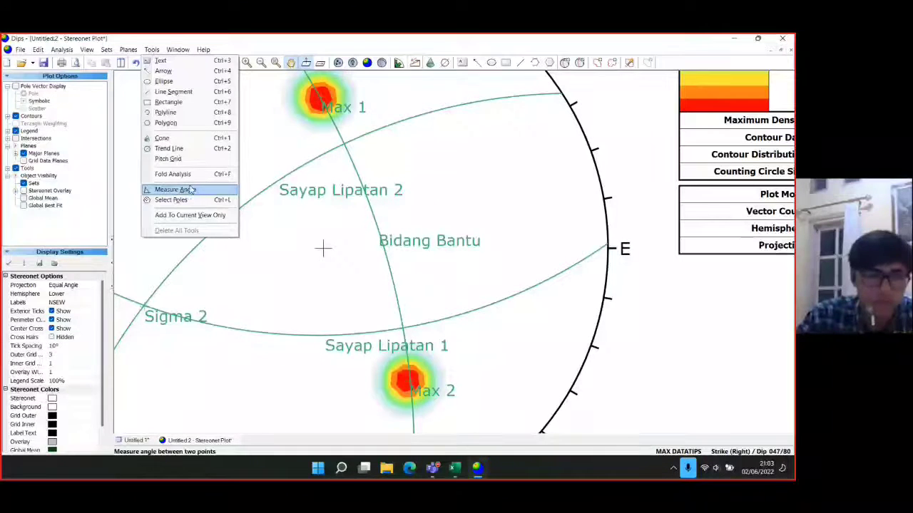
left_click(184, 190)
scroll(399, 330, "up", 3)
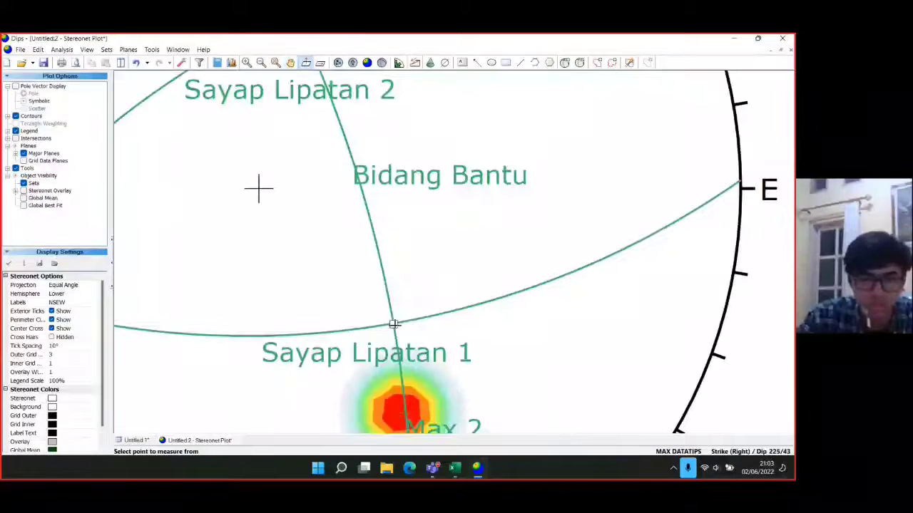
scroll(303, 190, "down", 4)
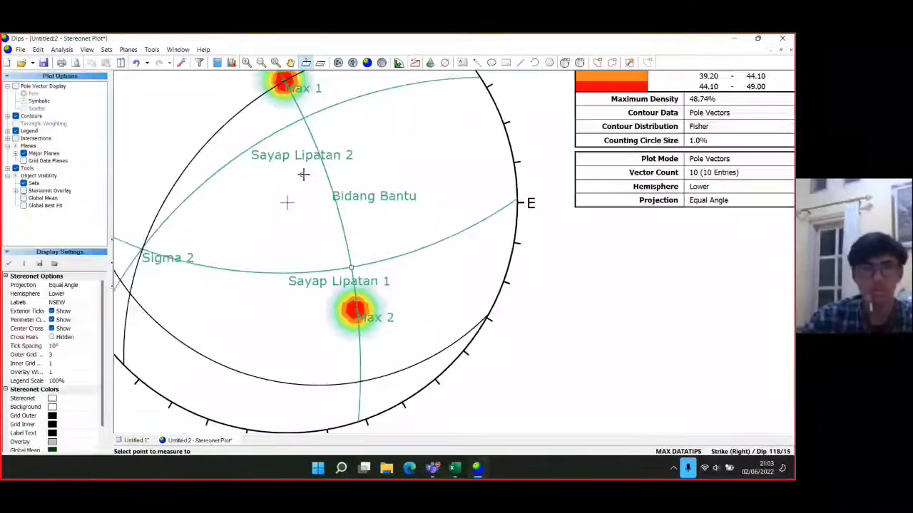
scroll(337, 218, "up", 2)
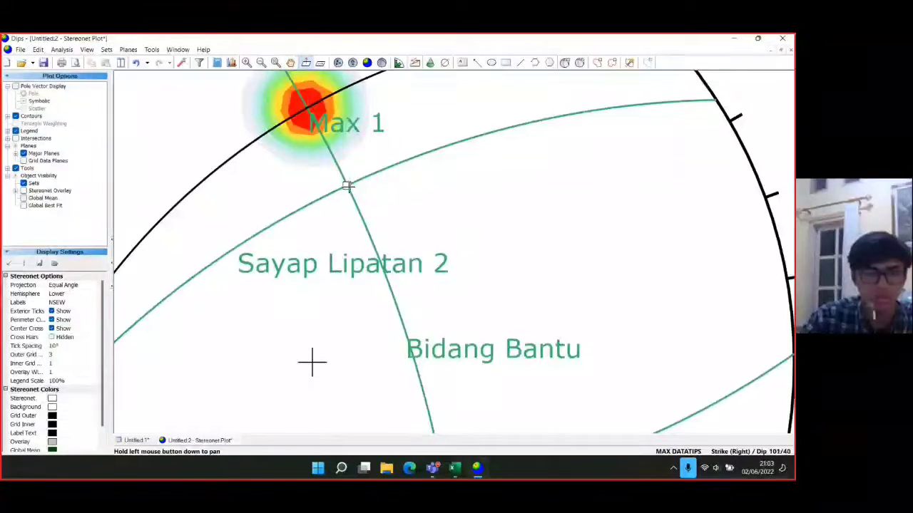
left_click(347, 184)
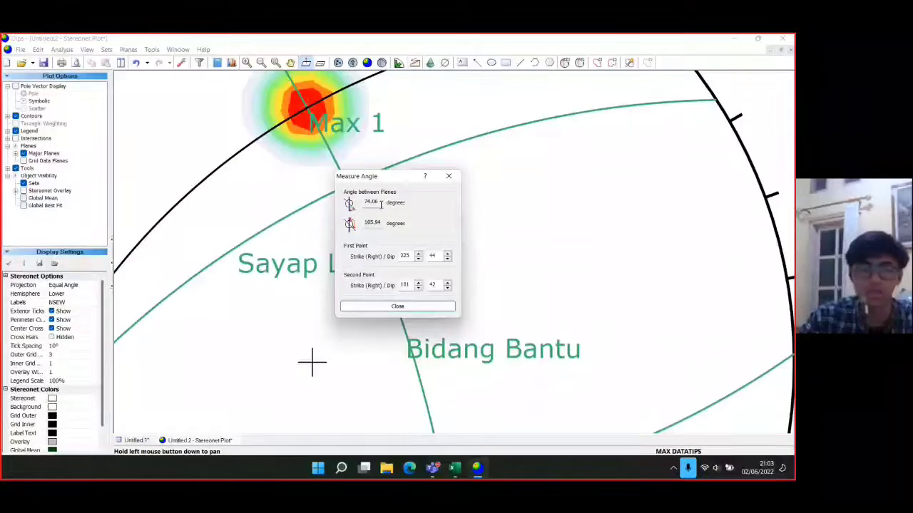
double_click(373, 203)
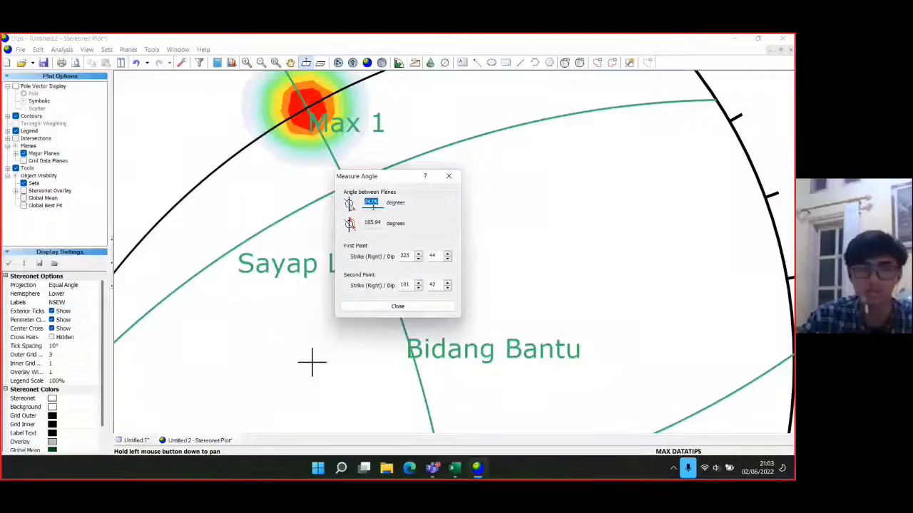
left_click(398, 306)
Step: Add a pitch grid along the Bidang Bantu plane, using the Sigma 2 pole as its reference point
scroll(339, 209, "down", 2)
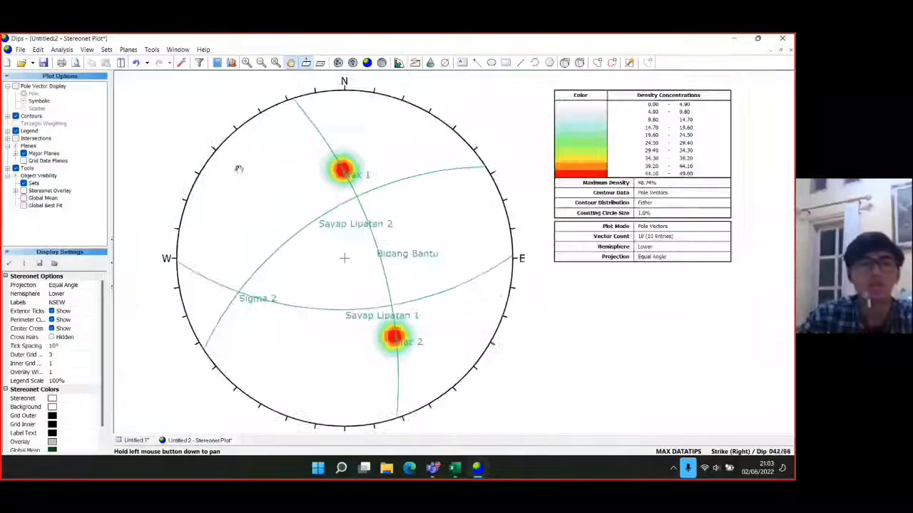
scroll(277, 186, "up", 3)
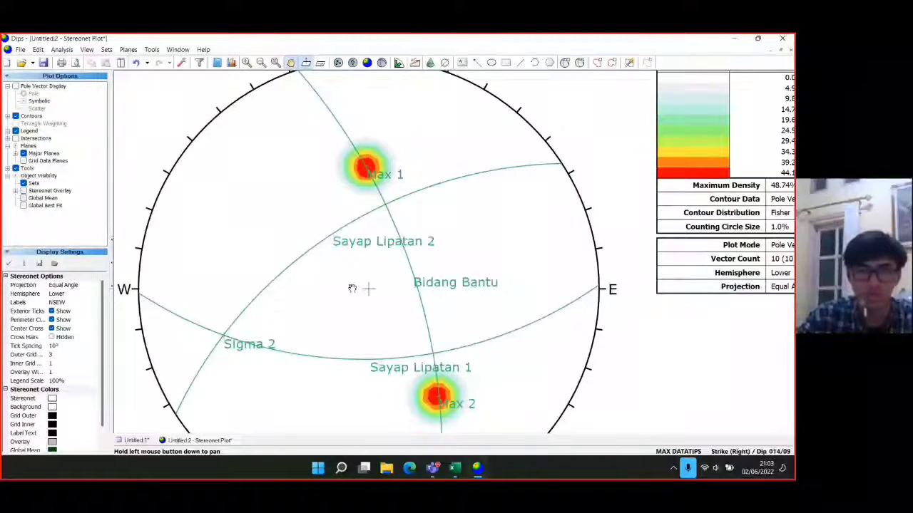
left_click(129, 50)
mouse_move(154, 51)
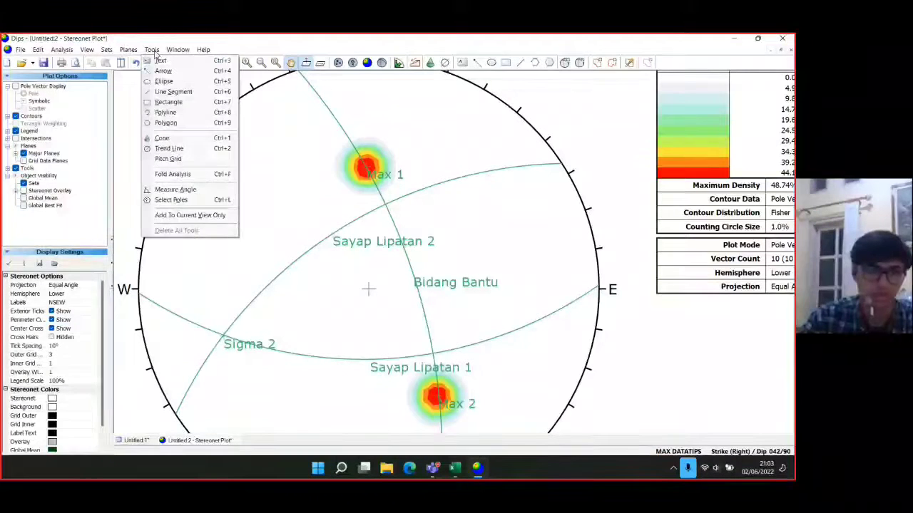
left_click(189, 159)
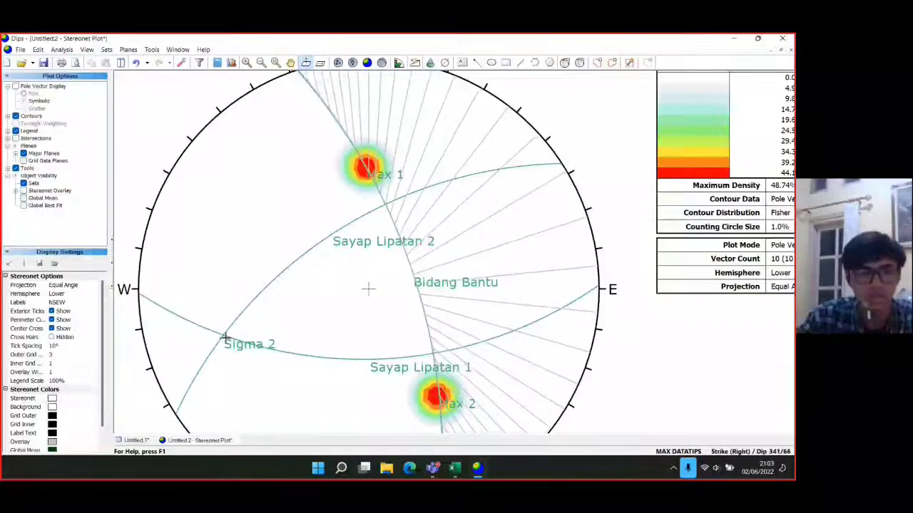
scroll(428, 328, "up", 3)
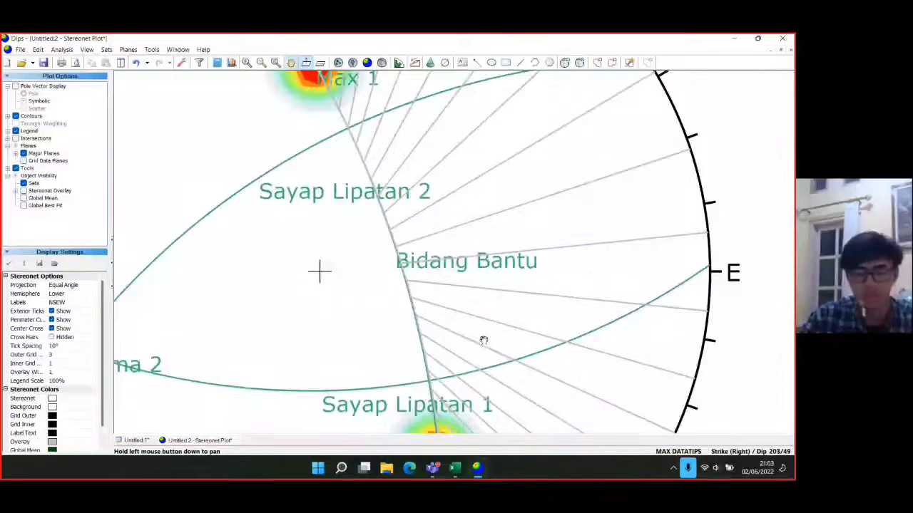
left_click_drag(492, 394, 411, 290)
left_click_drag(399, 216, 398, 298)
scroll(428, 287, "down", 1)
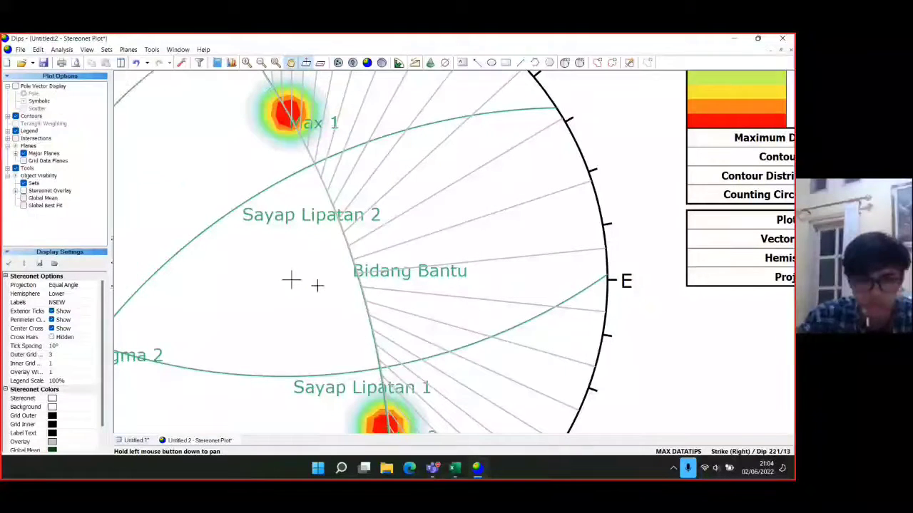
Step: Add a user plane, strike/dip 171/23, on Bidang Bantu between the two fold limbs, labelled Sigma 1 with only pole and label shown
key("Escape")
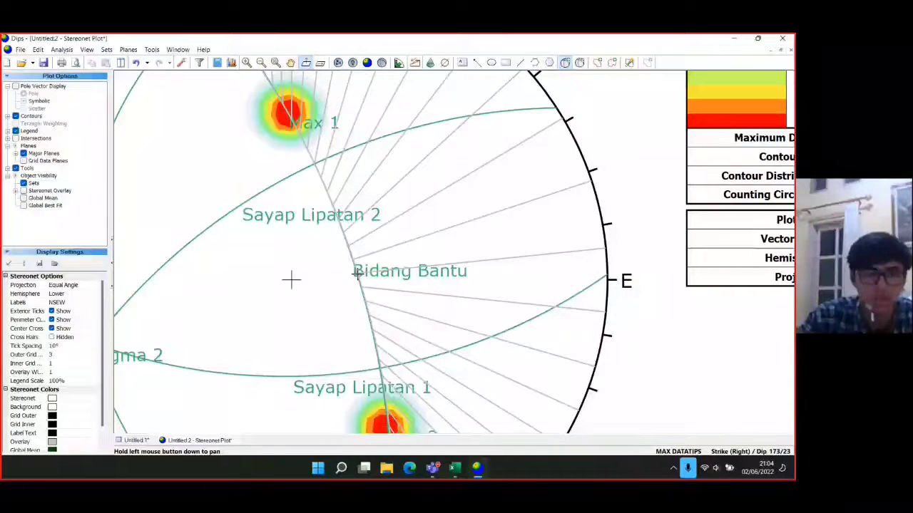
left_click(291, 280)
type("S")
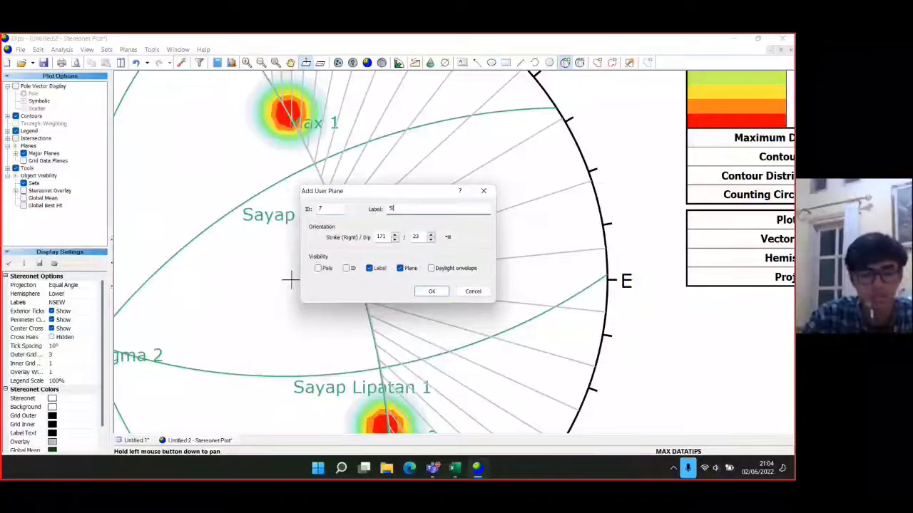
type("igma 1")
left_click(318, 267)
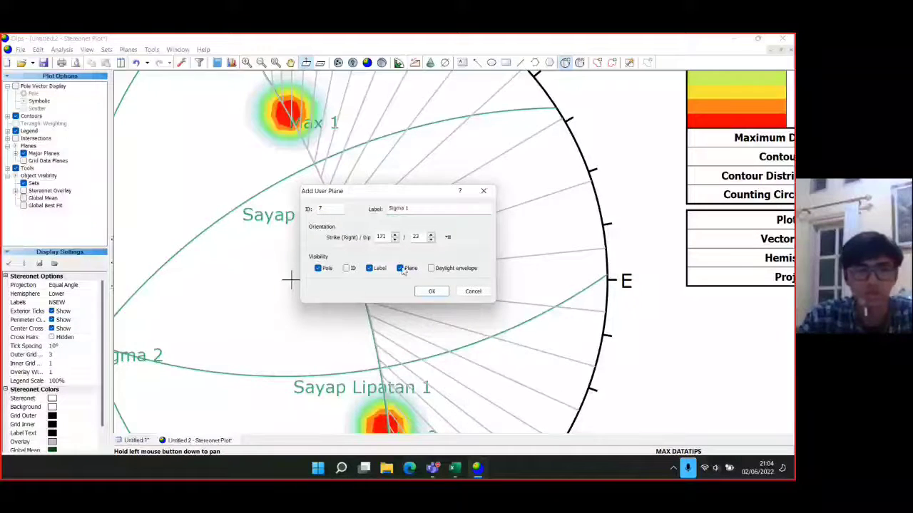
left_click(431, 290)
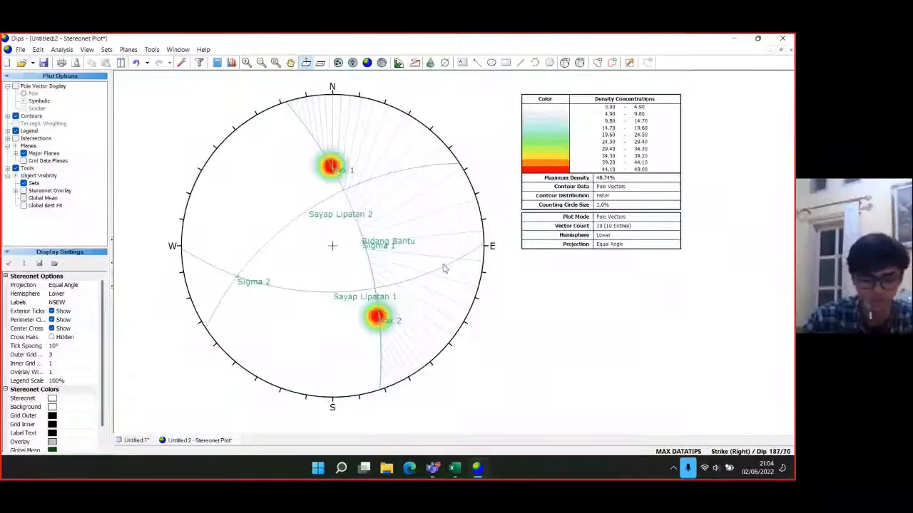
Step: Examine the pitch grid divisions along the Bidang Bantu plane from Sigma 1 towards both ends on the stereonet perimeter
scroll(449, 264, "up", 4)
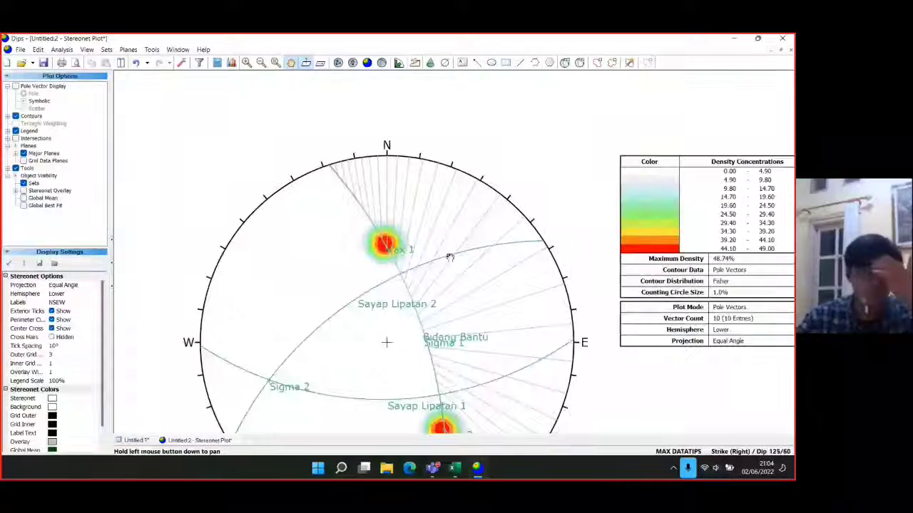
left_click_drag(451, 320, 462, 295)
left_click_drag(440, 259, 450, 262)
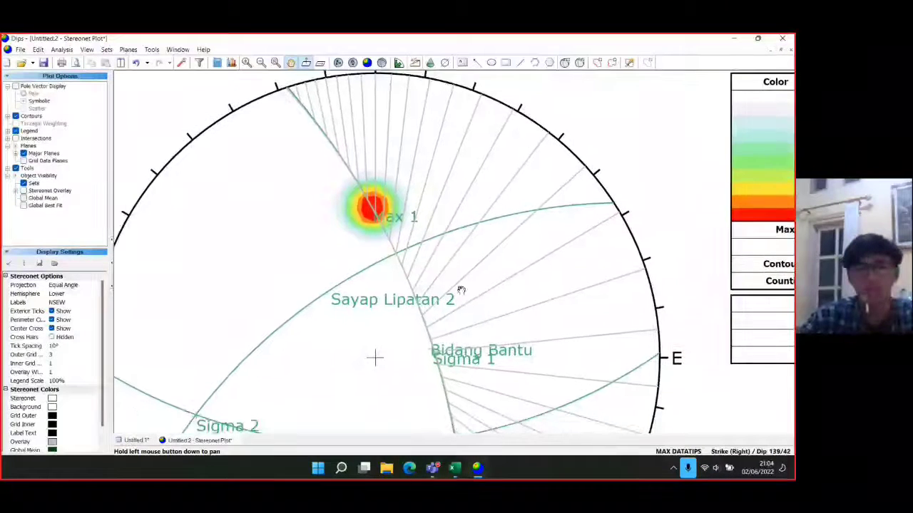
scroll(461, 289, "up", 1)
left_click_drag(467, 325, 553, 362)
left_click_drag(527, 269, 437, 247)
scroll(438, 249, "down", 2)
left_click_drag(491, 331, 476, 295)
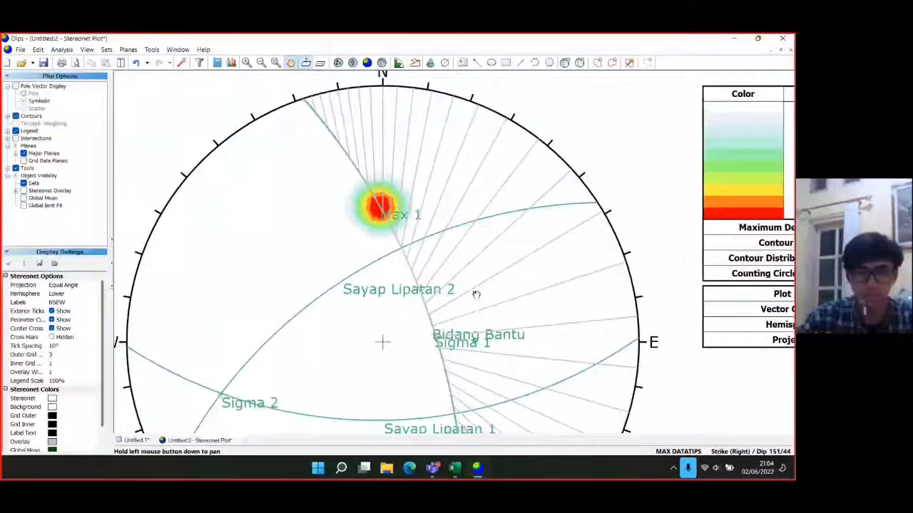
left_click_drag(540, 420, 501, 304)
scroll(403, 270, "up", 2)
left_click_drag(403, 271, 361, 163)
scroll(361, 163, "up", 1)
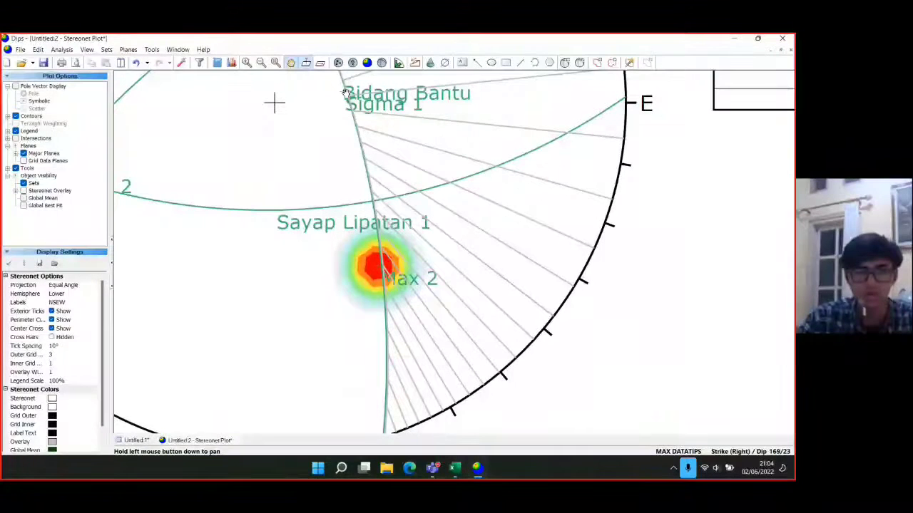
Step: Measure the angle along Bidang Bantu from Sigma 1 to the plane's southern end on the stereonet perimeter
key("Escape")
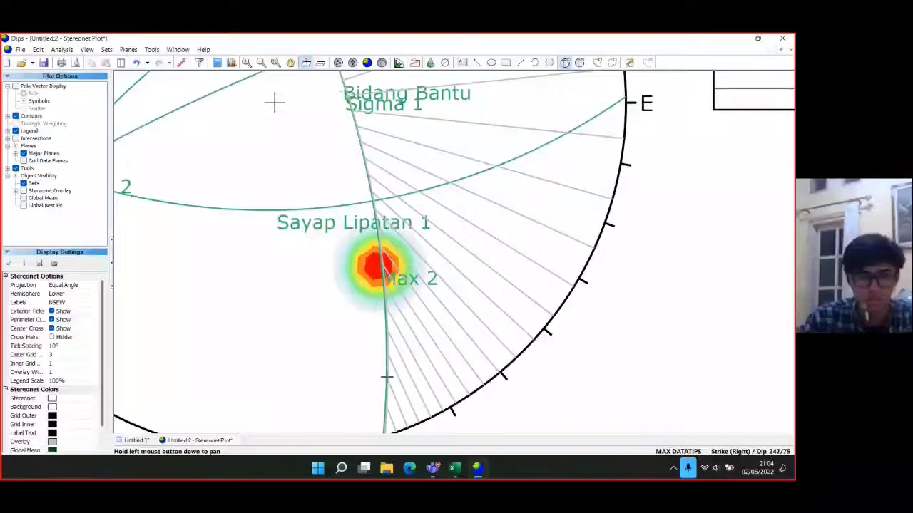
scroll(390, 369, "down", 2)
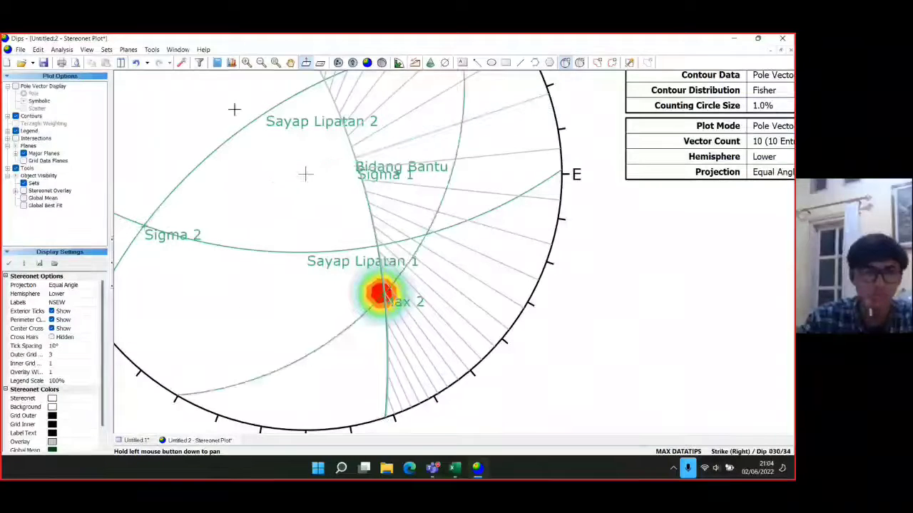
left_click(155, 50)
left_click(179, 191)
scroll(274, 172, "up", 2)
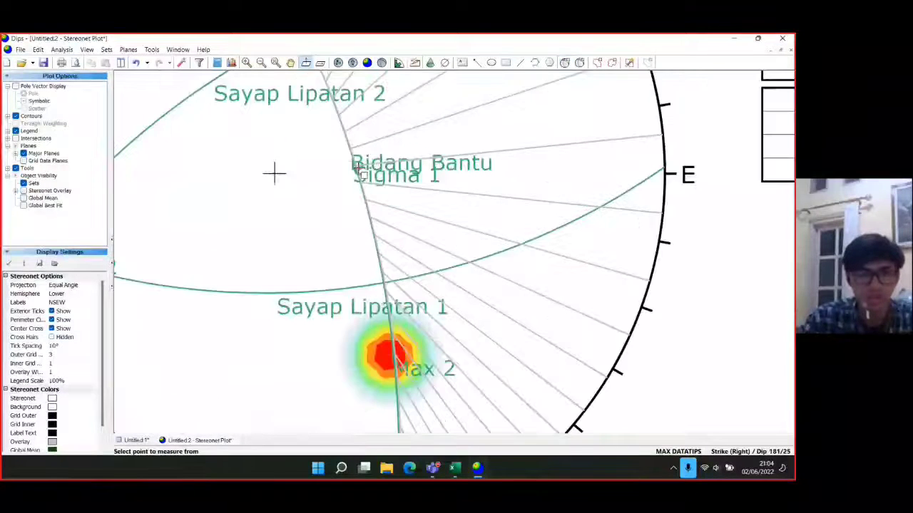
left_click(274, 172)
scroll(271, 173, "down", 2)
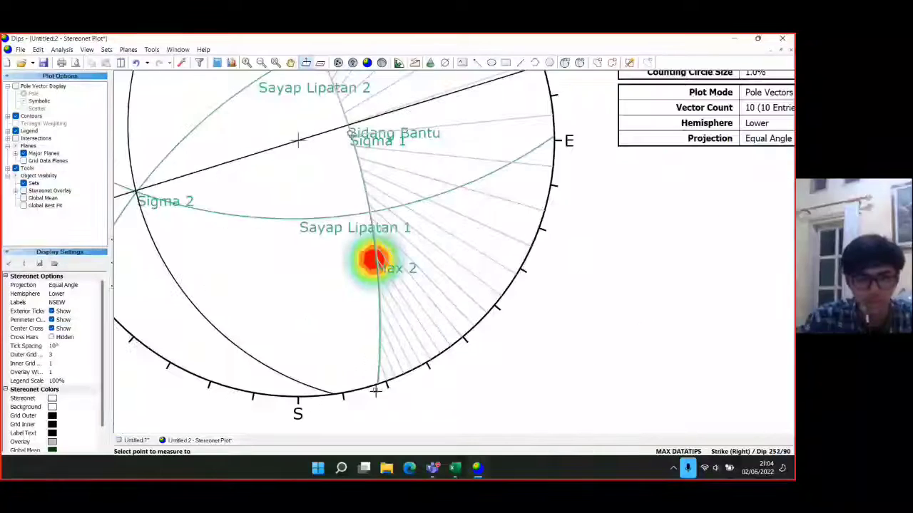
left_click(376, 384)
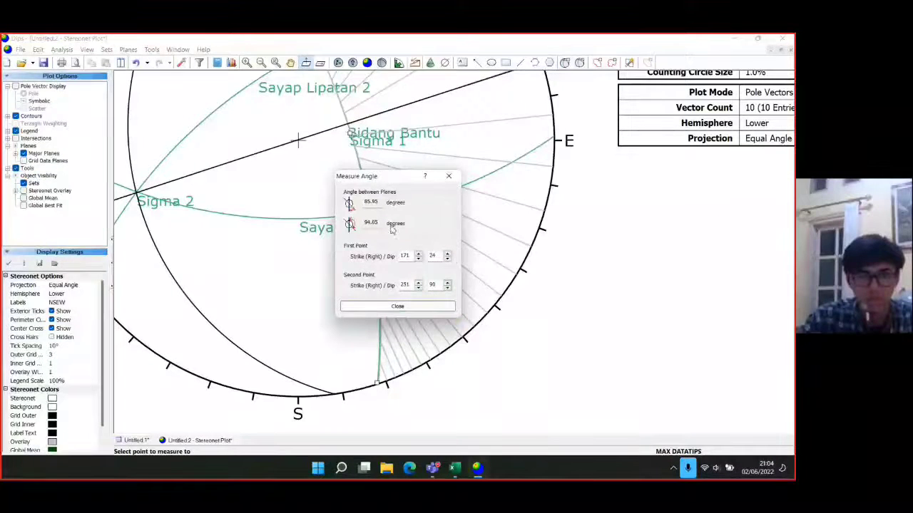
left_click(449, 176)
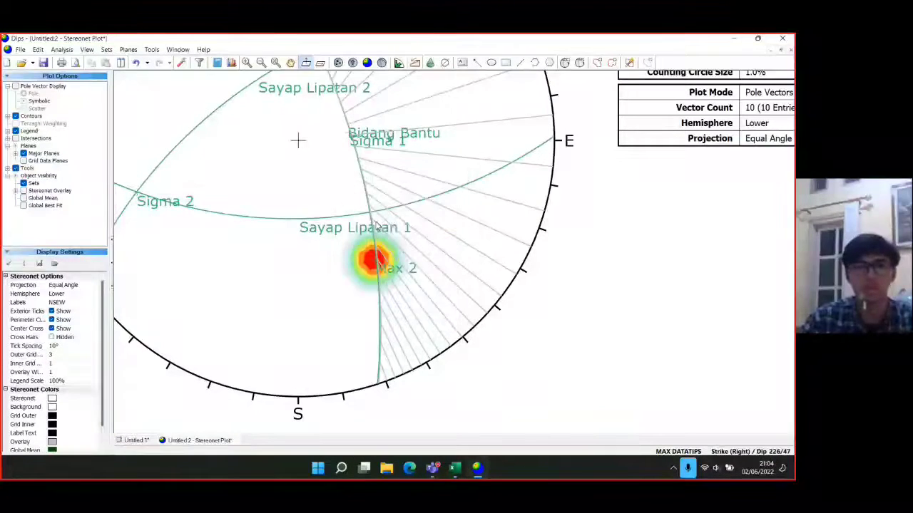
Step: Add a user plane, strike/dip 74/87, near the northern end of Bidang Bantu, labelled Sigma 3 with only pole and label shown
scroll(376, 227, "down", 1)
scroll(378, 229, "up", 2)
left_click_drag(372, 165, 409, 356)
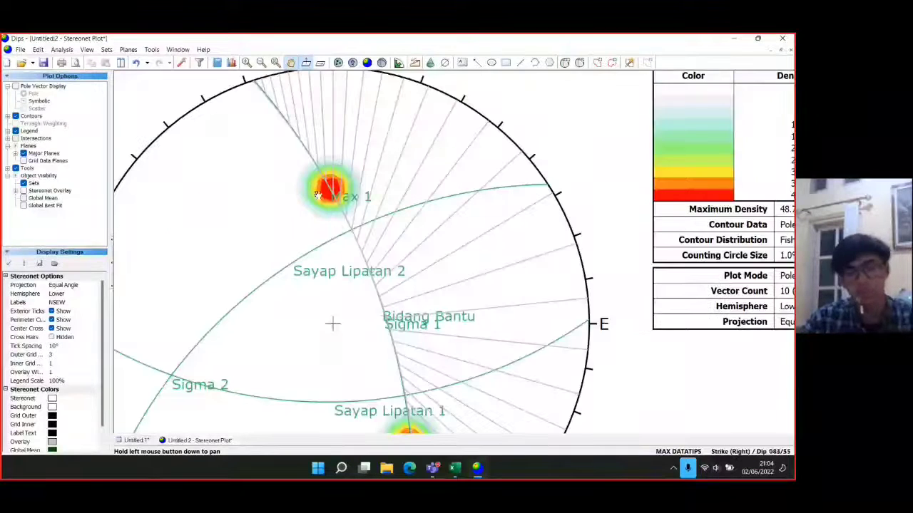
left_click_drag(350, 233, 385, 244)
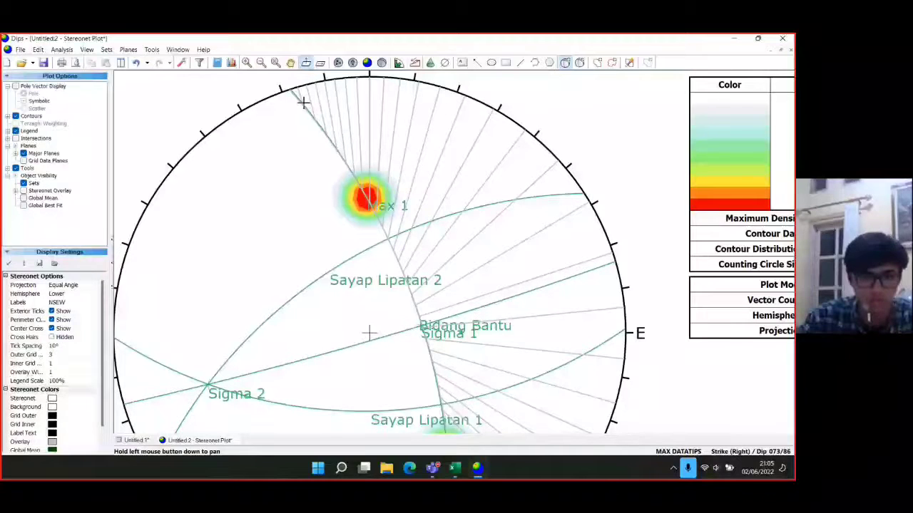
left_click(303, 102)
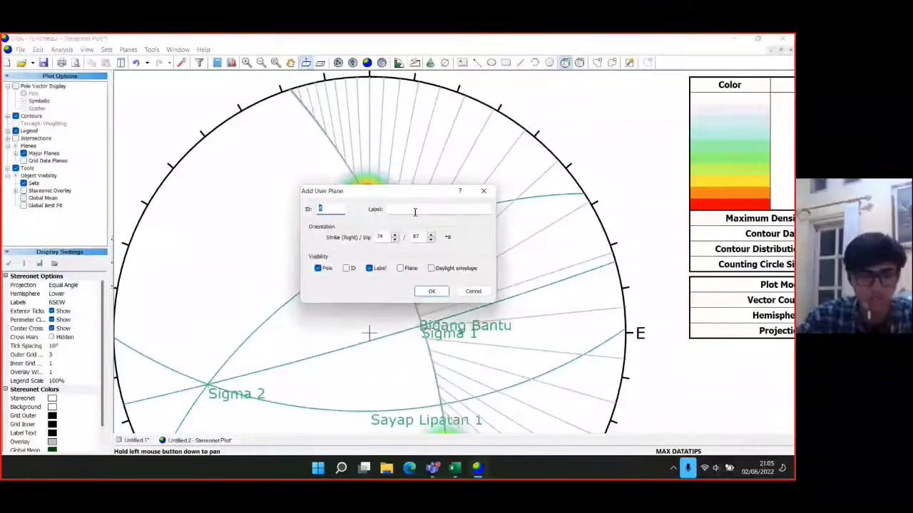
left_click(445, 213)
type("Si")
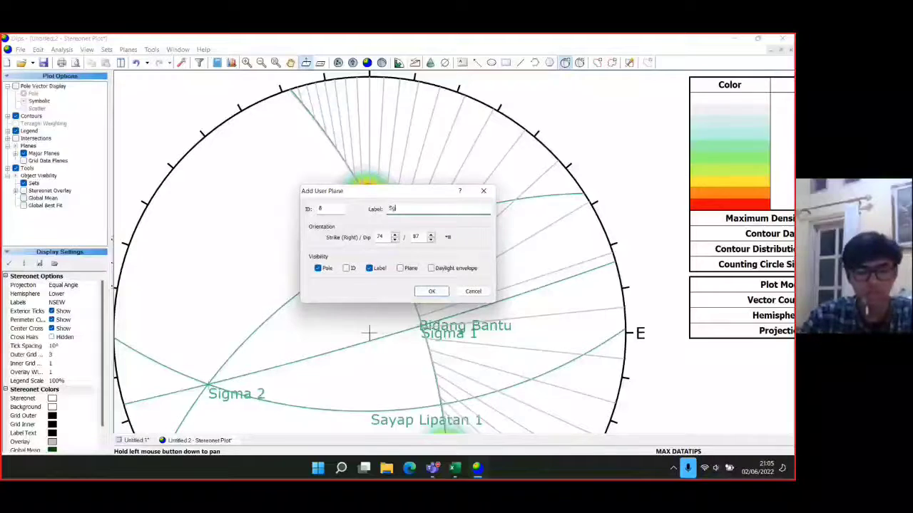
type("gma 3")
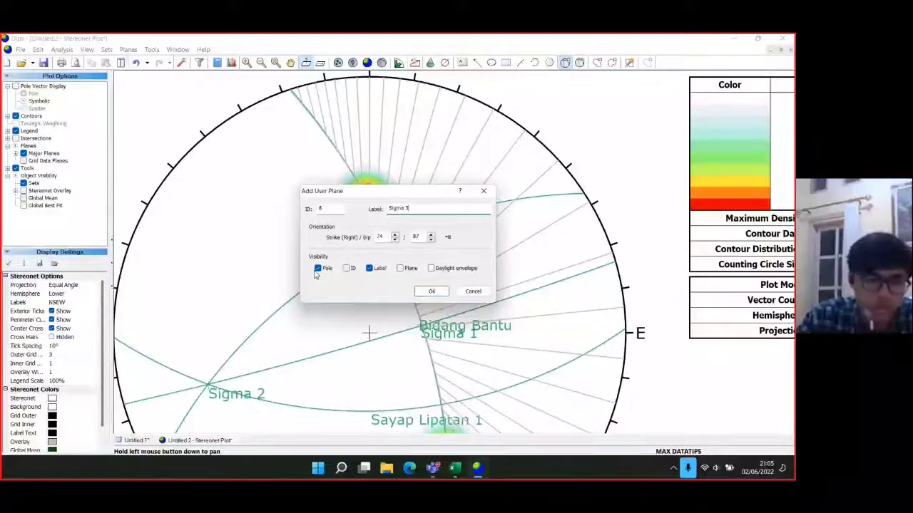
key("Return")
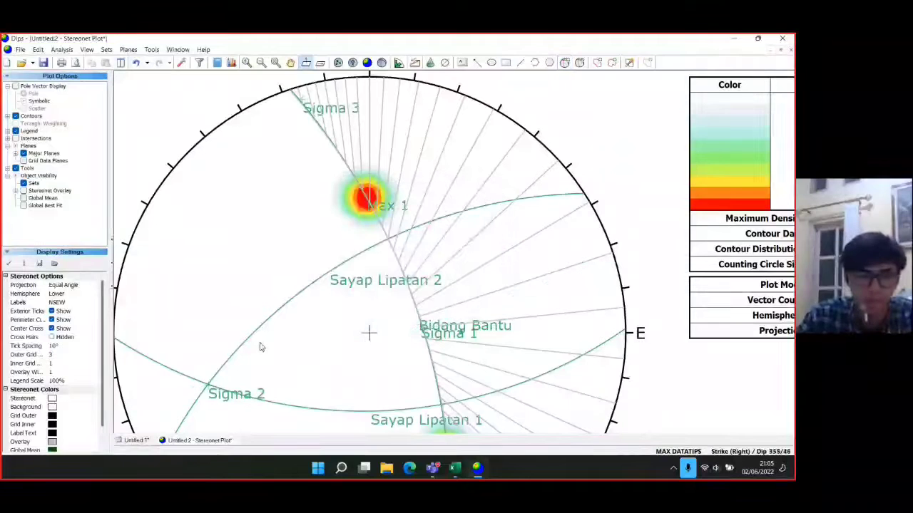
Step: Add a user plane at the Sigma 3 pole, strike/dip 74/87, labelled Axial Plane with its plane shown and pole hidden
left_click(302, 106)
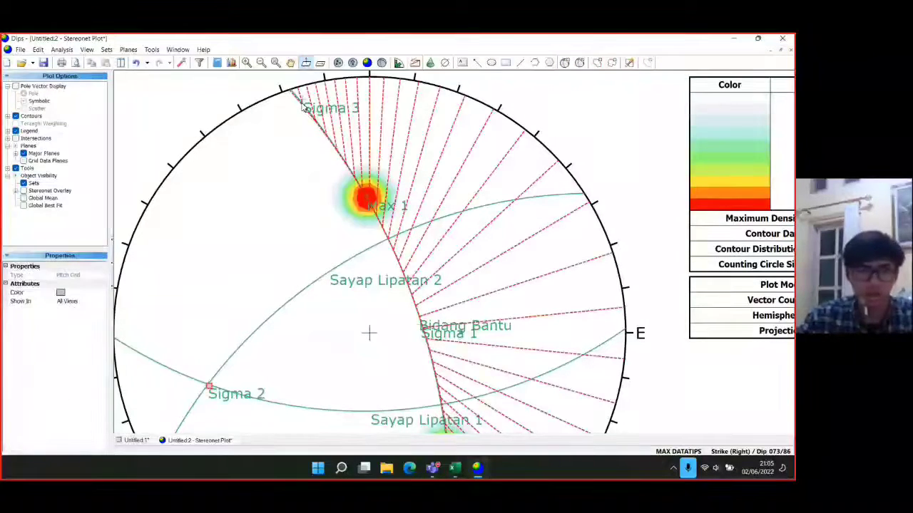
left_click(280, 136)
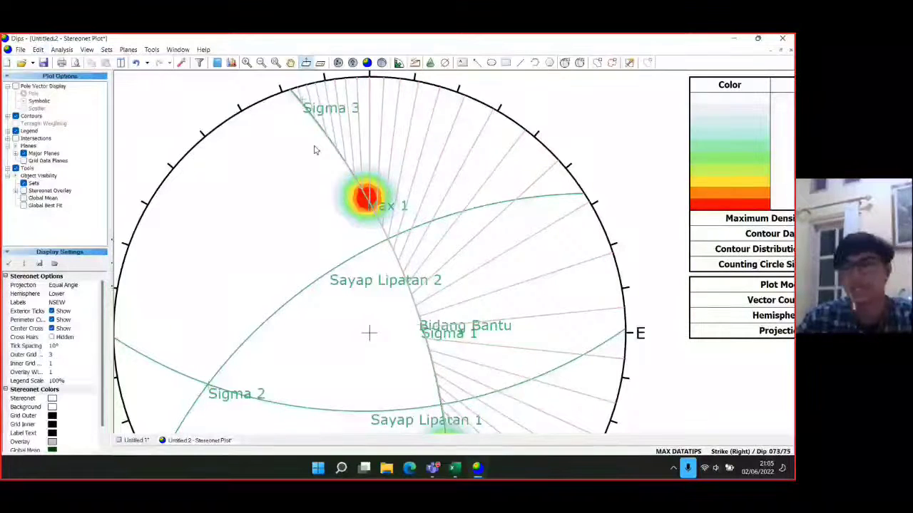
left_click(398, 62)
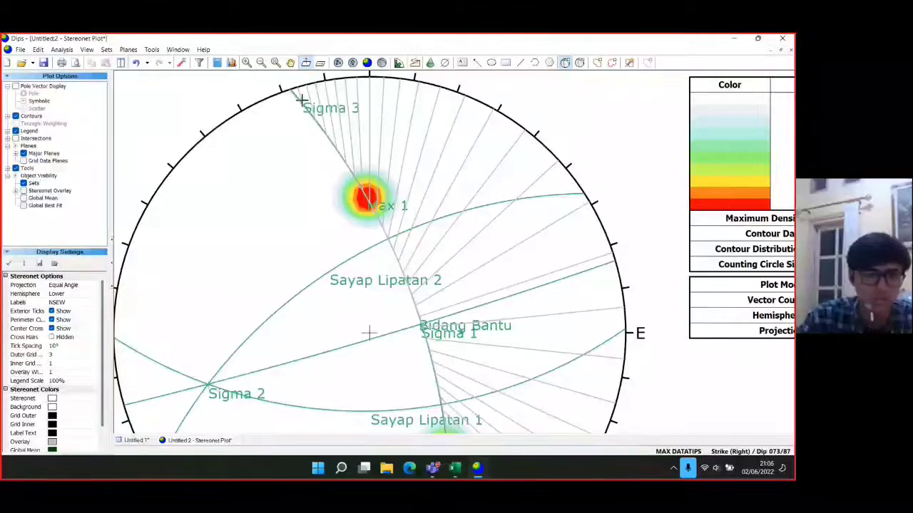
left_click(302, 99)
type("S")
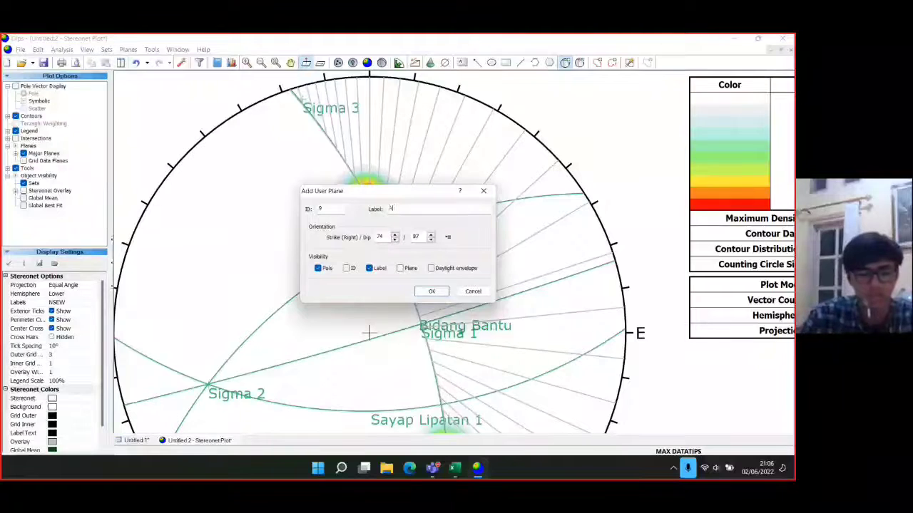
type("xial Plane")
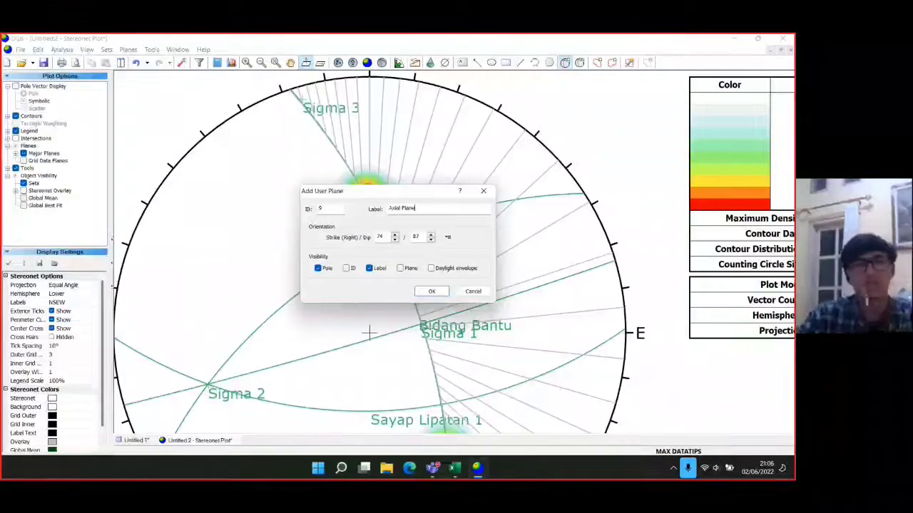
left_click(401, 270)
left_click(317, 268)
left_click(432, 291)
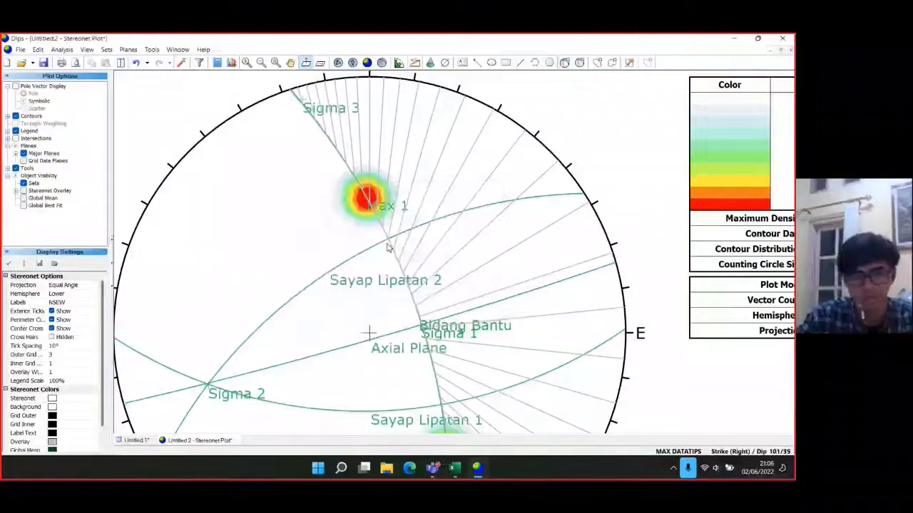
Step: Try deleting the pitch grid along the Bidang Bantu plane and undo the deletion
left_click(387, 232)
right_click(385, 229)
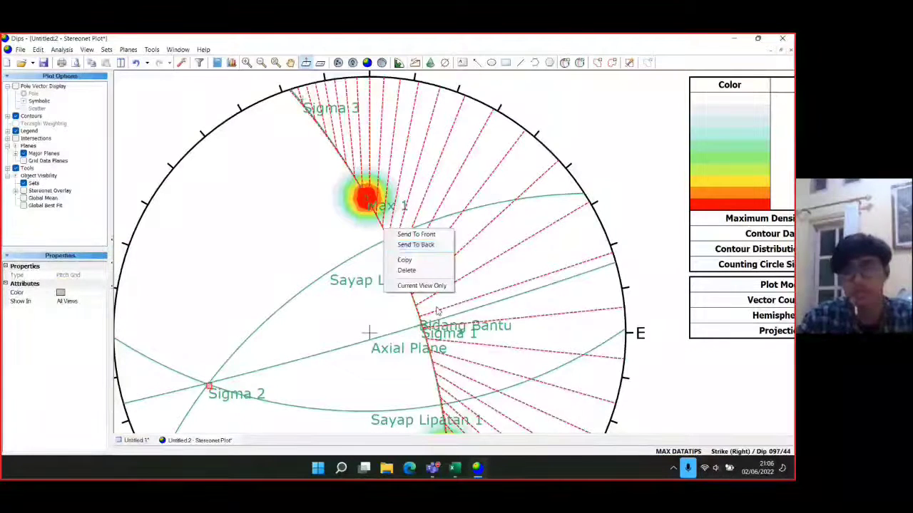
left_click(420, 272)
scroll(440, 339, "down", 3)
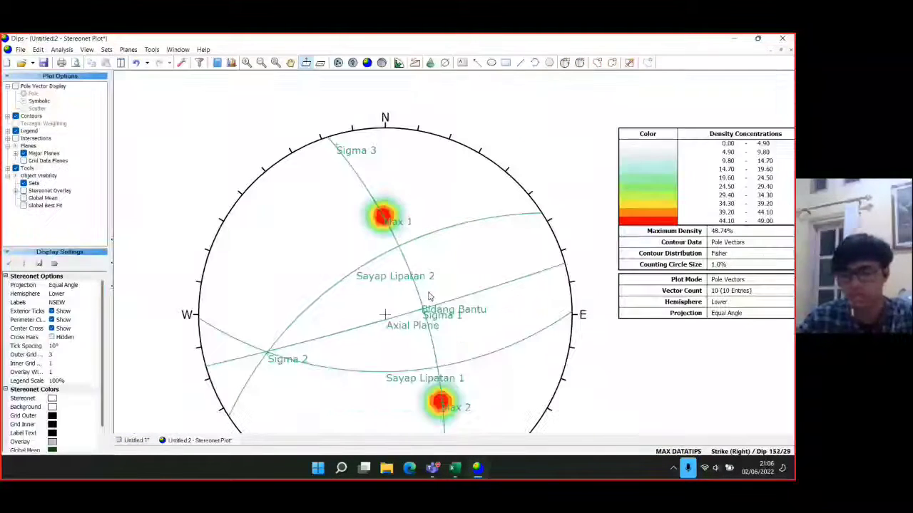
left_click(437, 308)
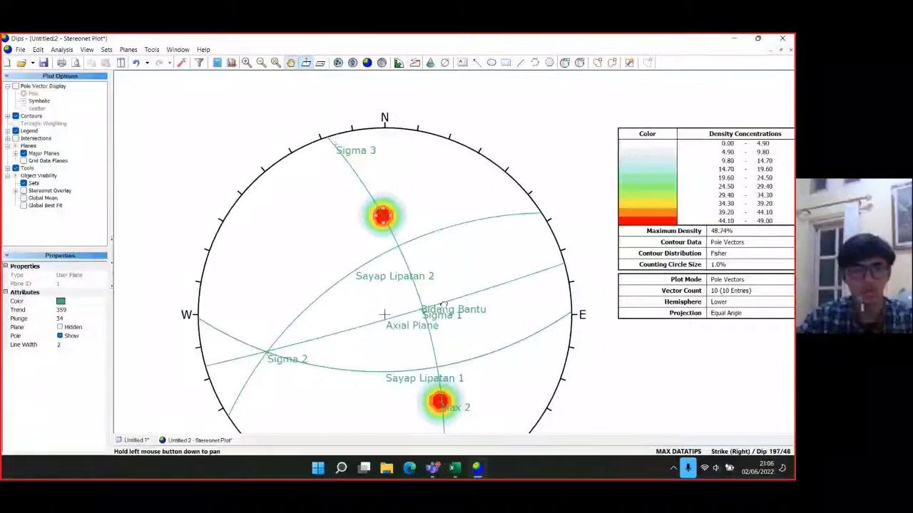
left_click_drag(467, 332, 456, 236)
scroll(425, 268, "down", 1)
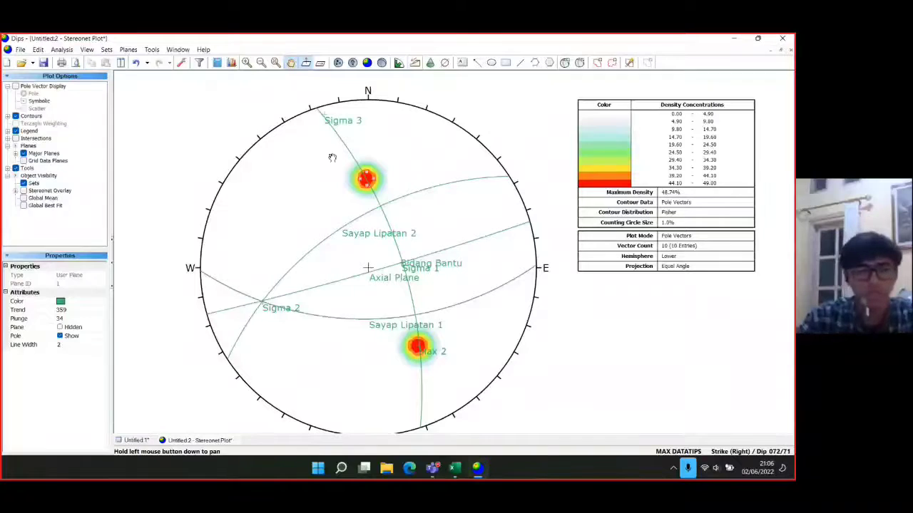
key("ctrl+z")
Step: Delete the pitch grid from the stereonet
left_click(378, 187)
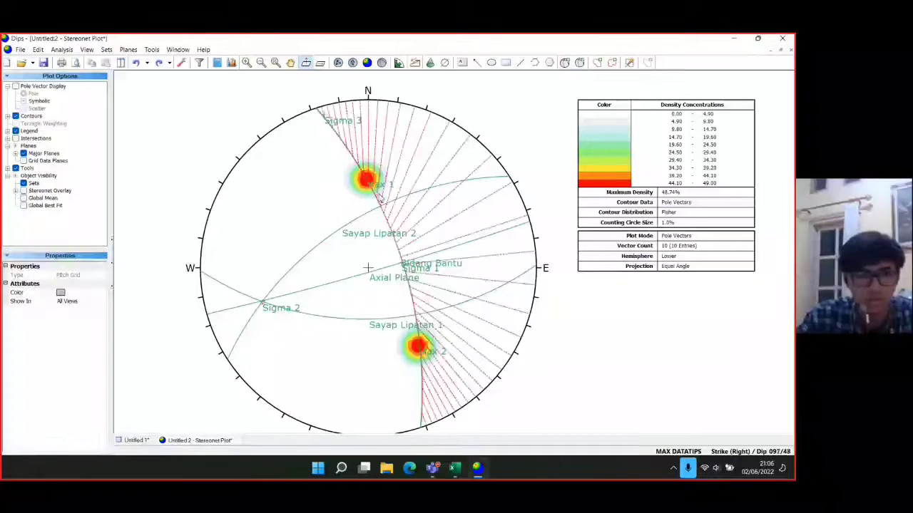
right_click(387, 194)
left_click(418, 224)
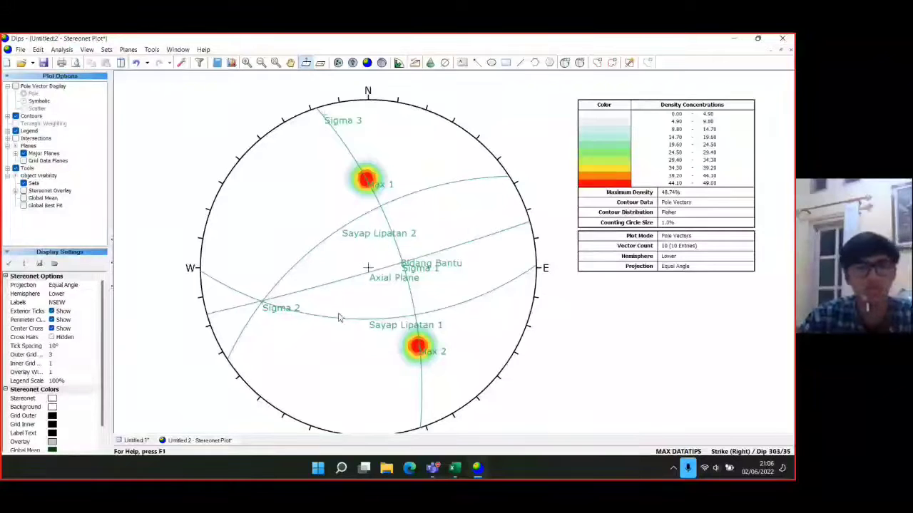
Step: Open the user planes for editing and set the display colour of the Max 1 plane to red
left_click(264, 300)
right_click(264, 300)
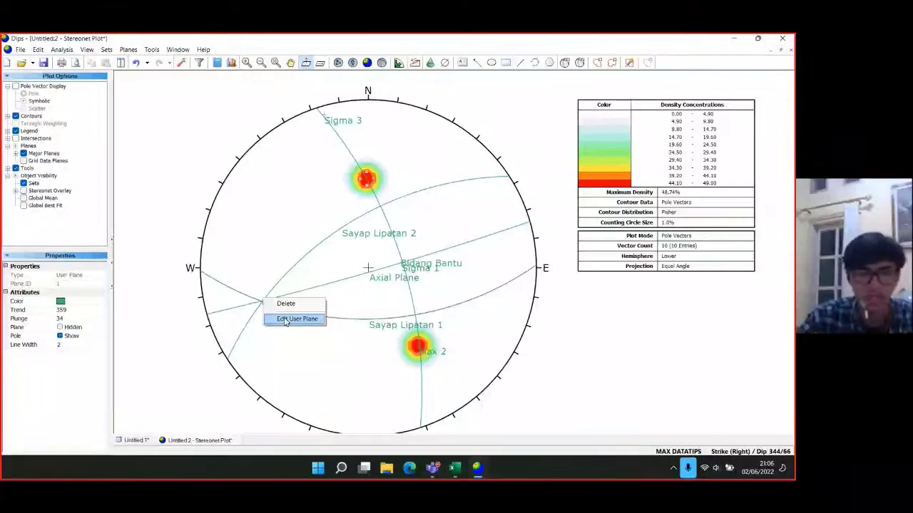
left_click(286, 320)
left_click(491, 248)
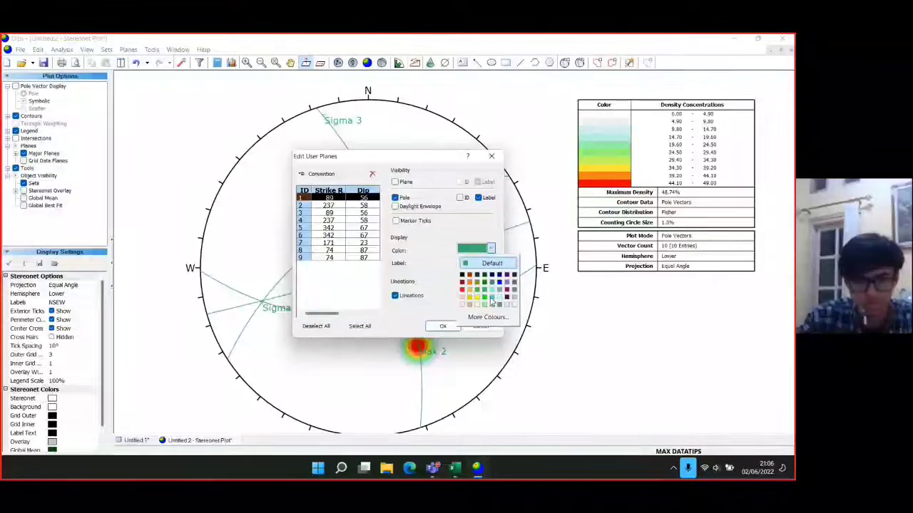
left_click(463, 289)
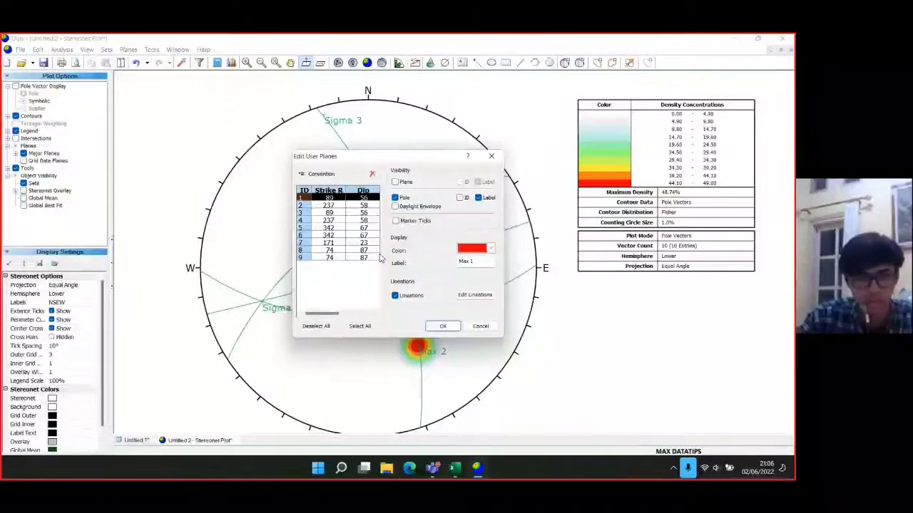
Step: Set the display colour of the Max 2 user plane to blue
left_click(350, 209)
left_click(473, 248)
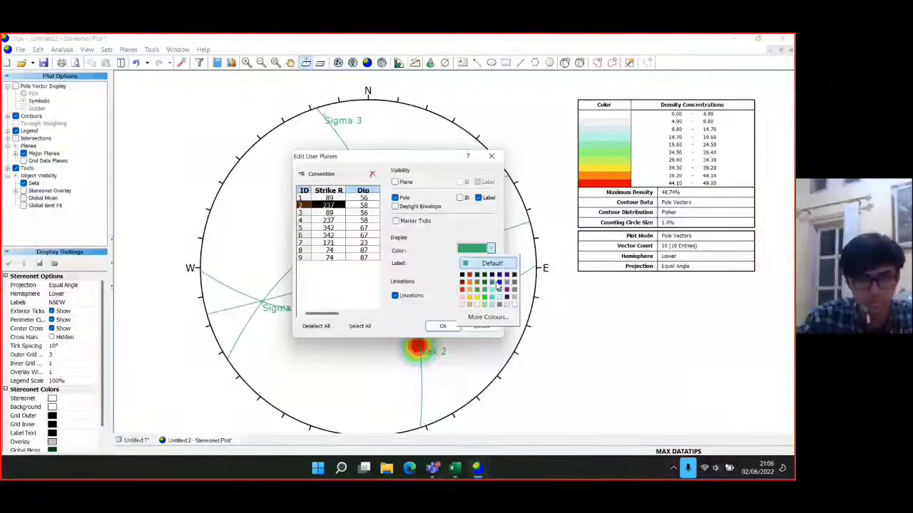
left_click(497, 285)
Step: Colour the fold limb planes, with Sayap Lipatan 1 in red and Sayap Lipatan 2 in blue
left_click(327, 213)
left_click(474, 248)
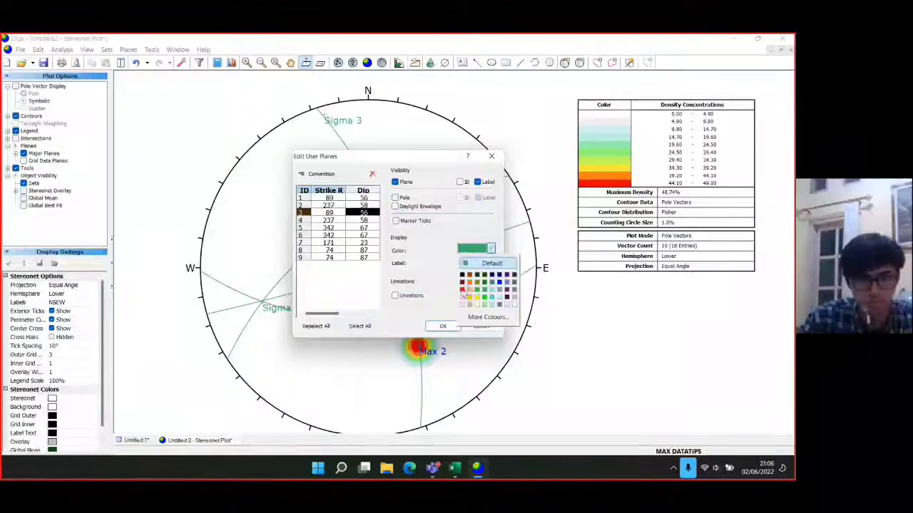
left_click(462, 290)
left_click(328, 221)
left_click(490, 250)
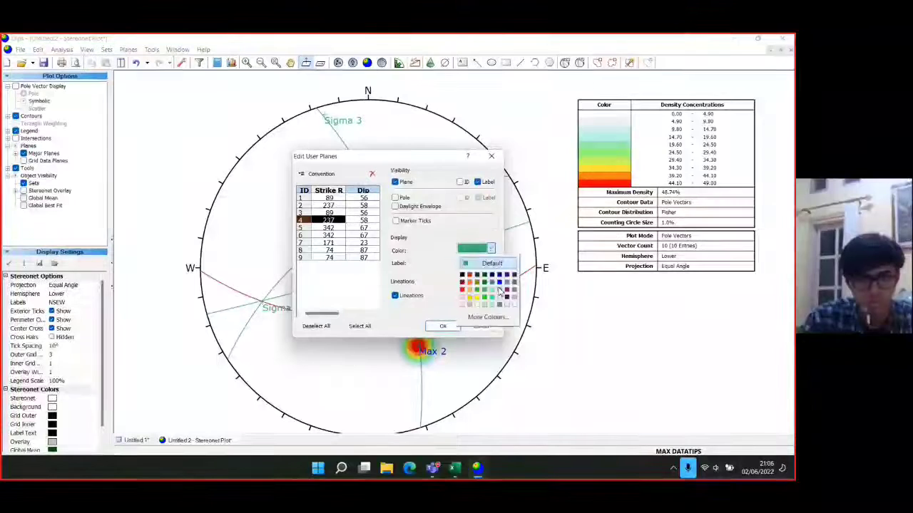
left_click(497, 285)
Step: Set the display colour of Sigma 1 to dark purple and of Sigma 3 to a muted blue-violet
left_click(327, 228)
left_click(337, 235)
left_click(340, 243)
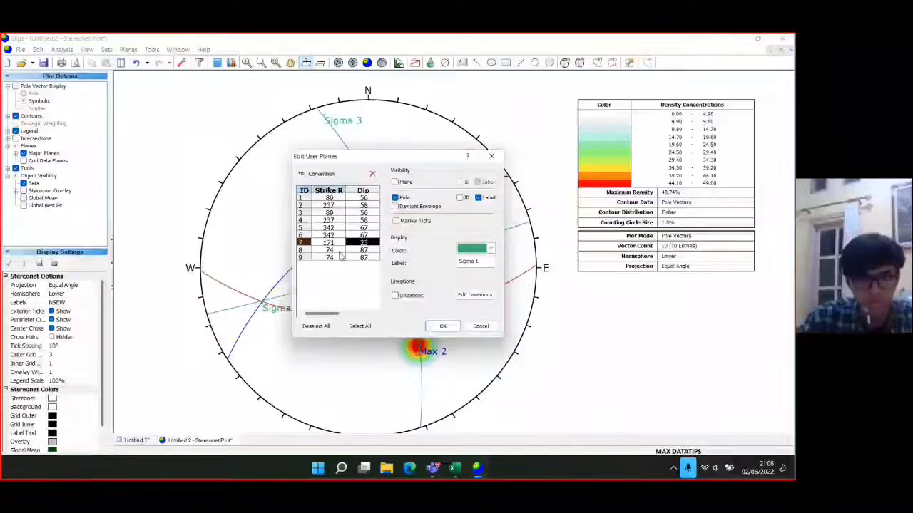
left_click(490, 248)
left_click(476, 300)
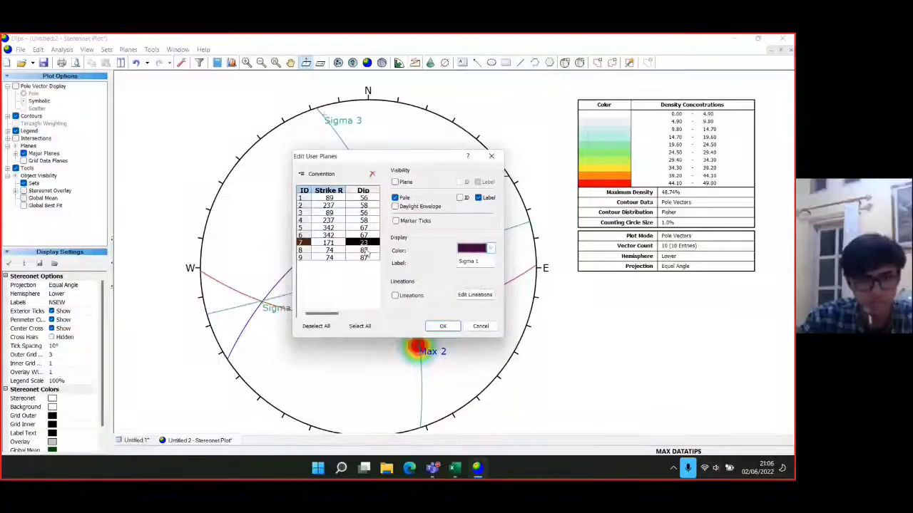
left_click(328, 251)
left_click(490, 248)
left_click(508, 285)
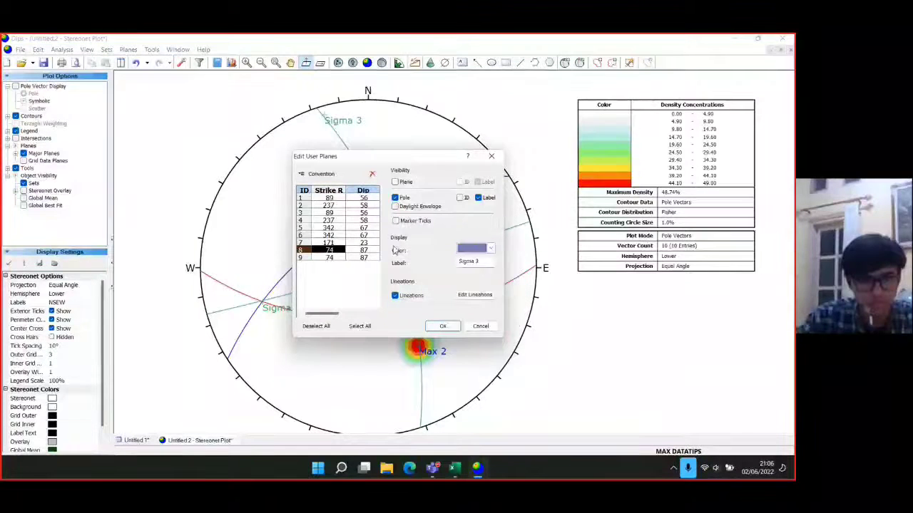
Step: Set the Axial Plane's display colour to dark red and apply the user plane edits
left_click(328, 257)
left_click(491, 248)
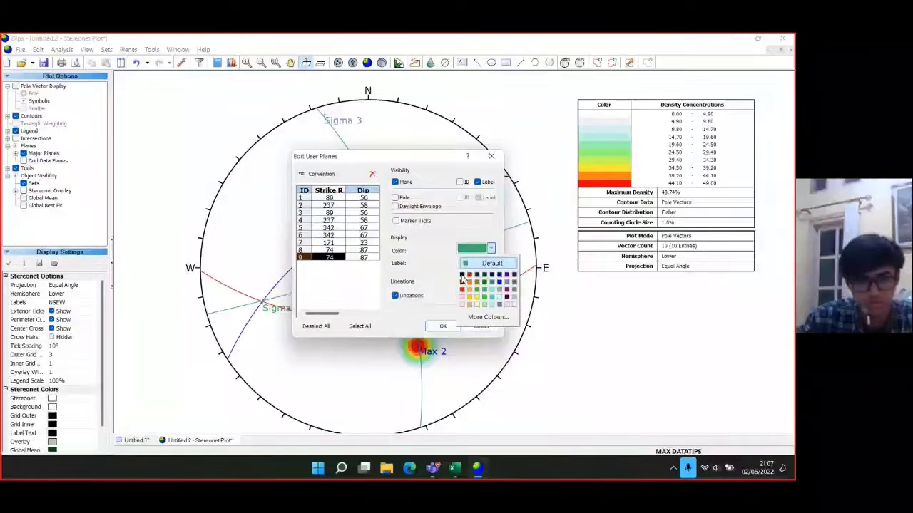
left_click(462, 289)
left_click(443, 326)
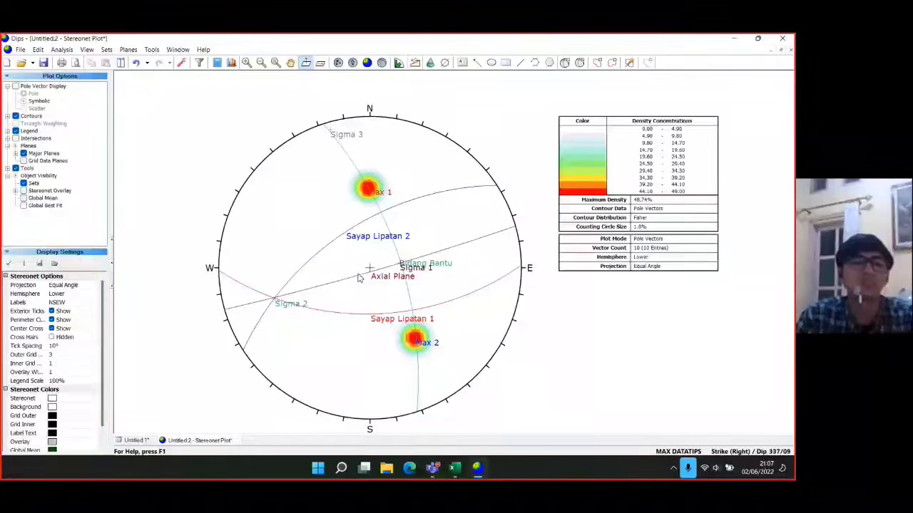
Step: Show the equatorial stereonet overlay and switch the orientation convention to Trend / Plunge
mouse_move(358, 277)
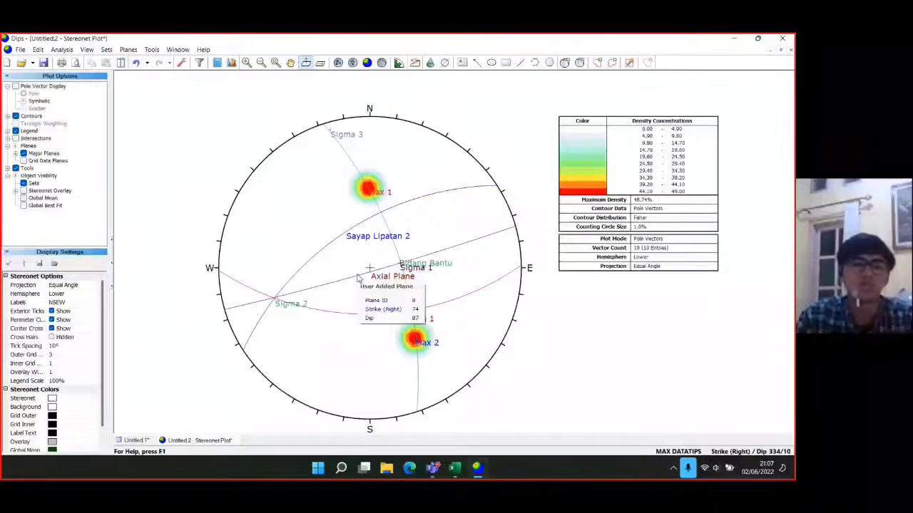
left_click(23, 191)
left_click(31, 206)
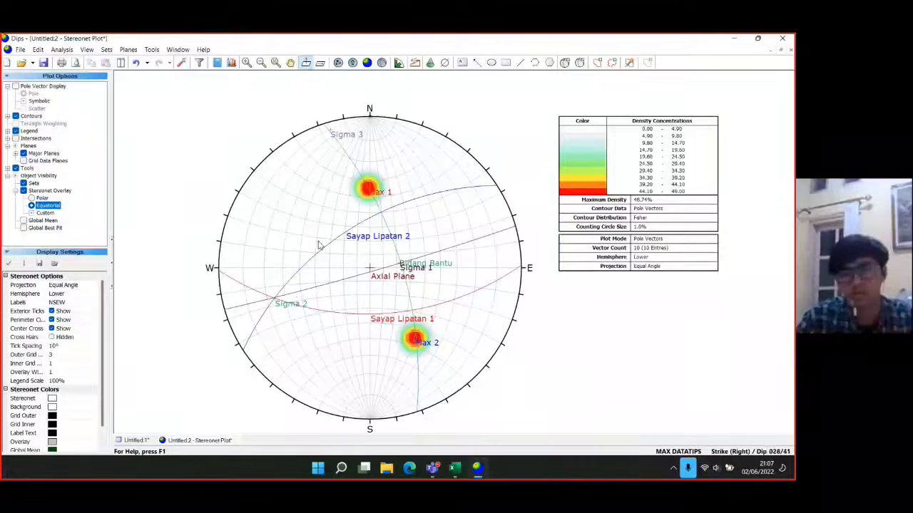
left_click(729, 454)
left_click(729, 453)
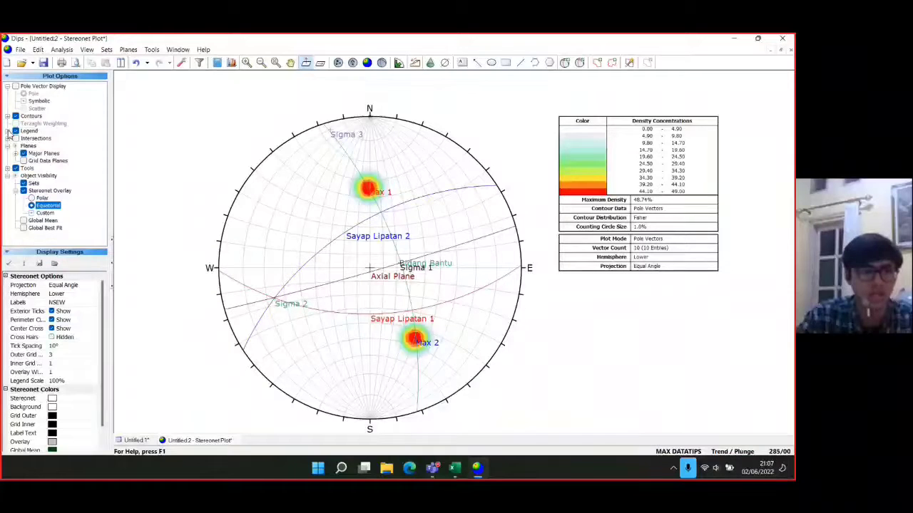
Step: Add the major planes table to the stereonet legend
left_click(8, 132)
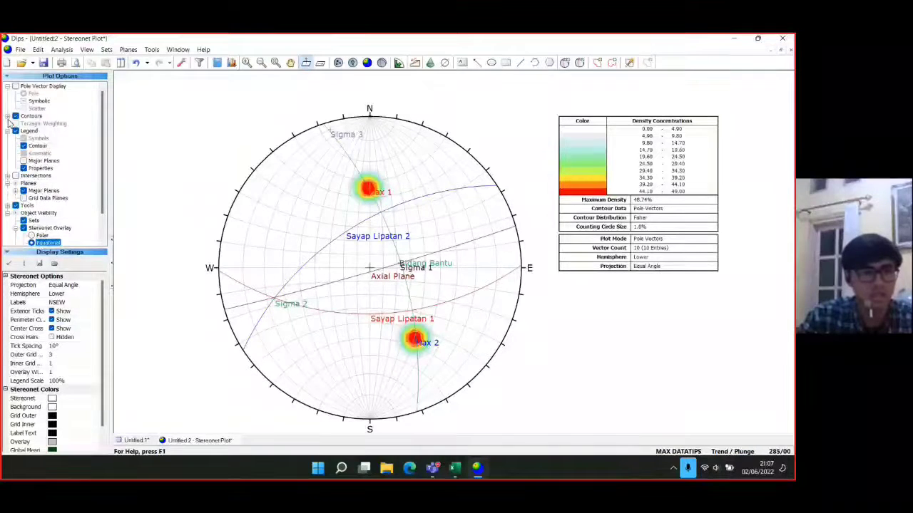
left_click(24, 161)
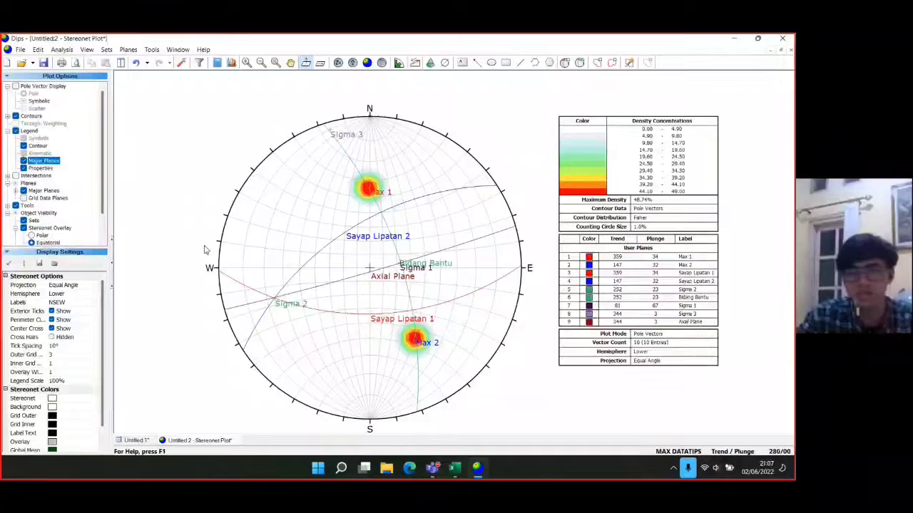
scroll(383, 235, "down", 1)
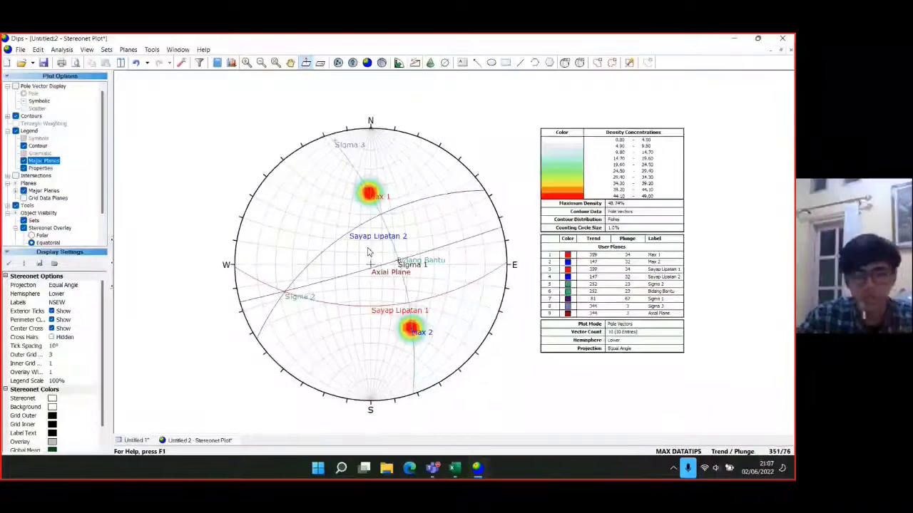
scroll(369, 250, "up", 1)
middle_click(392, 314)
left_click_drag(393, 313, 431, 318)
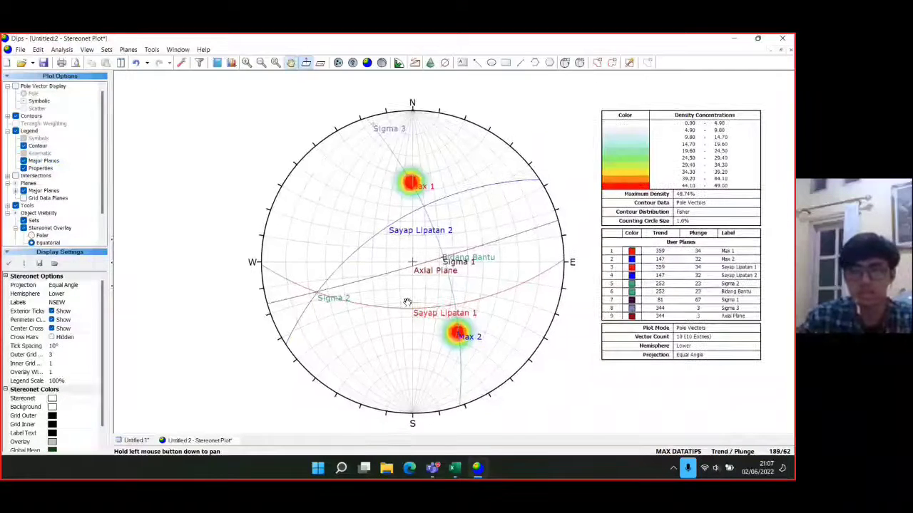
scroll(440, 228, "down", 1)
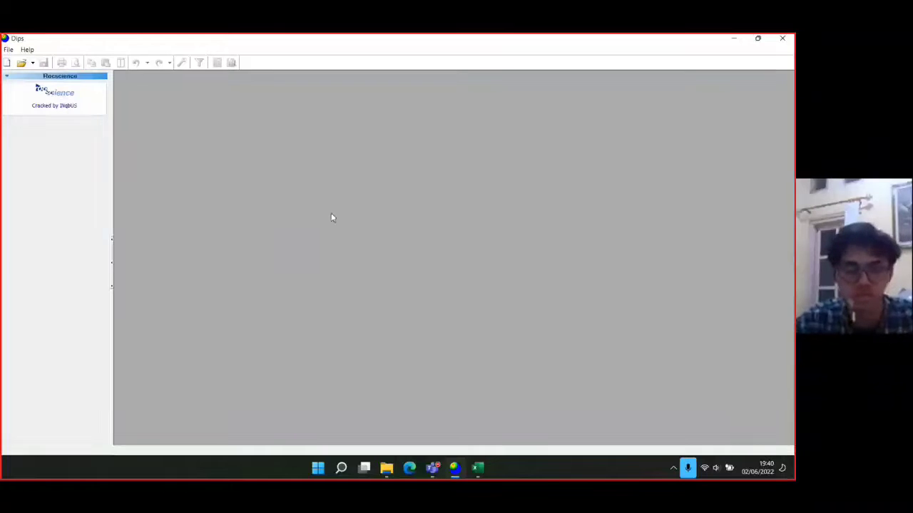
Step: Create a new project and set its global orientation format to Strike (Right) / Dip
left_click(7, 62)
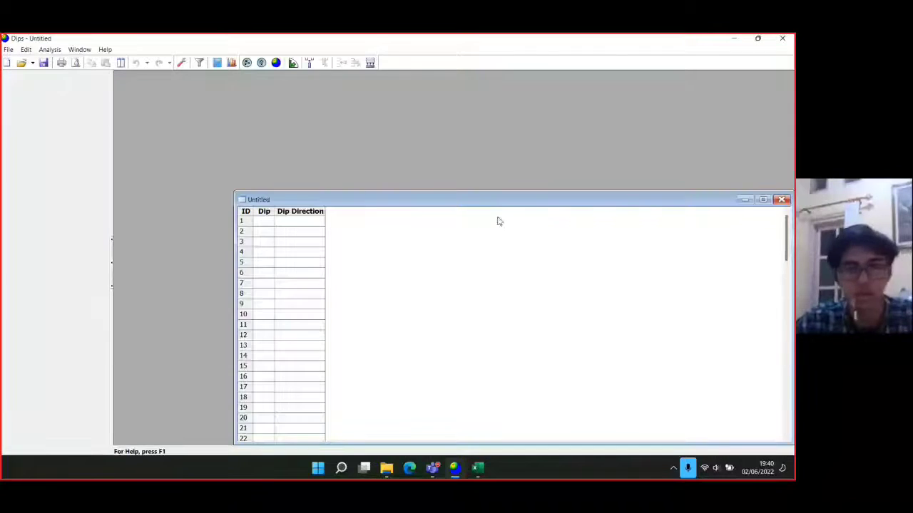
left_click_drag(464, 199, 317, 85)
left_click(181, 63)
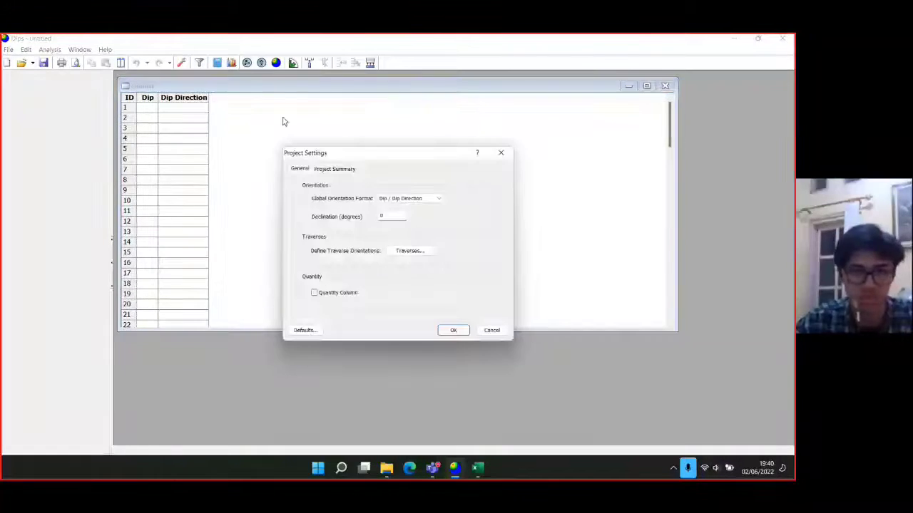
left_click(410, 199)
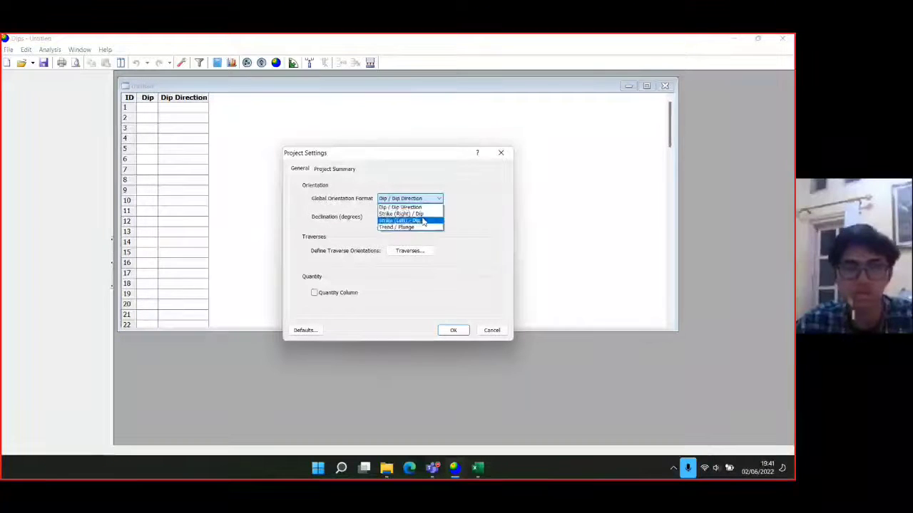
left_click(423, 214)
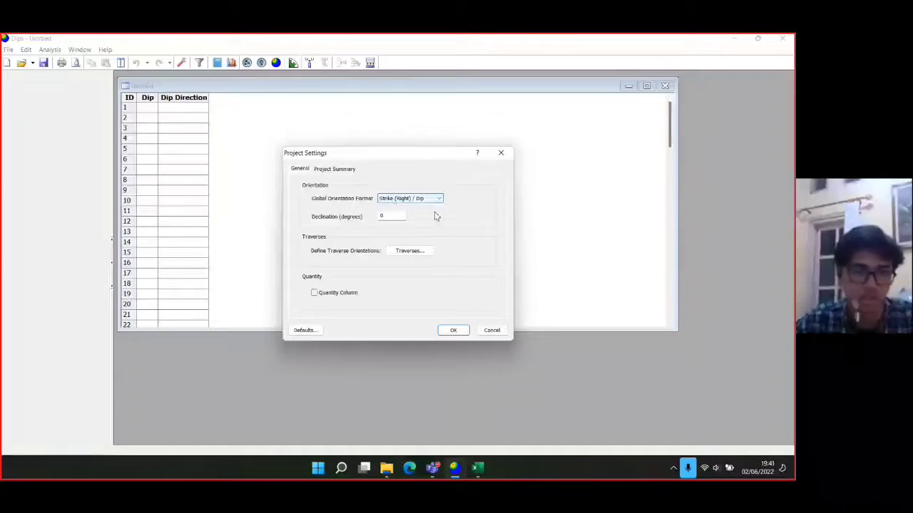
left_click(452, 330)
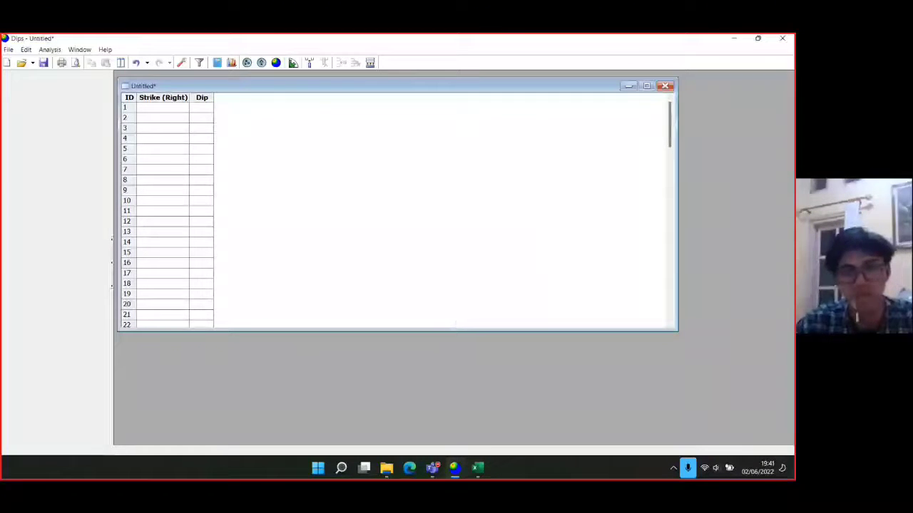
Step: Open a stereonet plot for the empty project
left_click(277, 63)
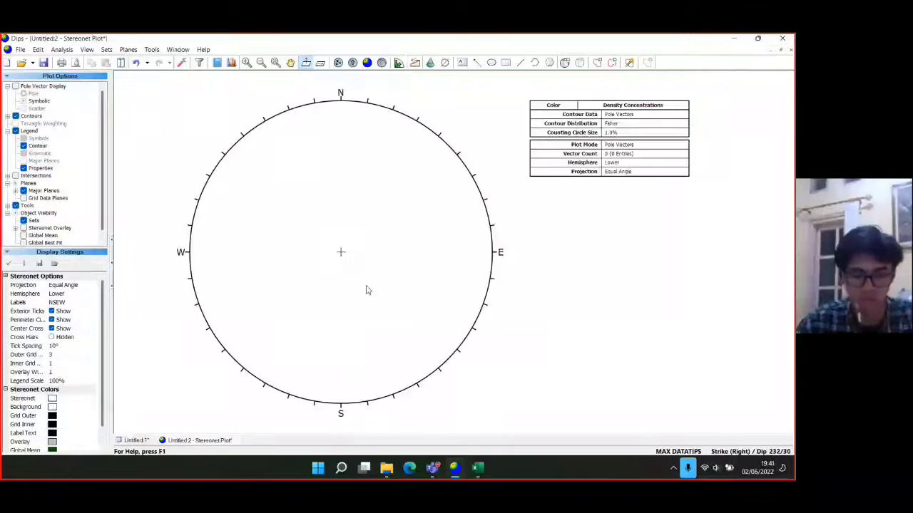
left_click_drag(366, 288, 457, 290)
scroll(421, 263, "down", 2)
left_click_drag(426, 243, 431, 175)
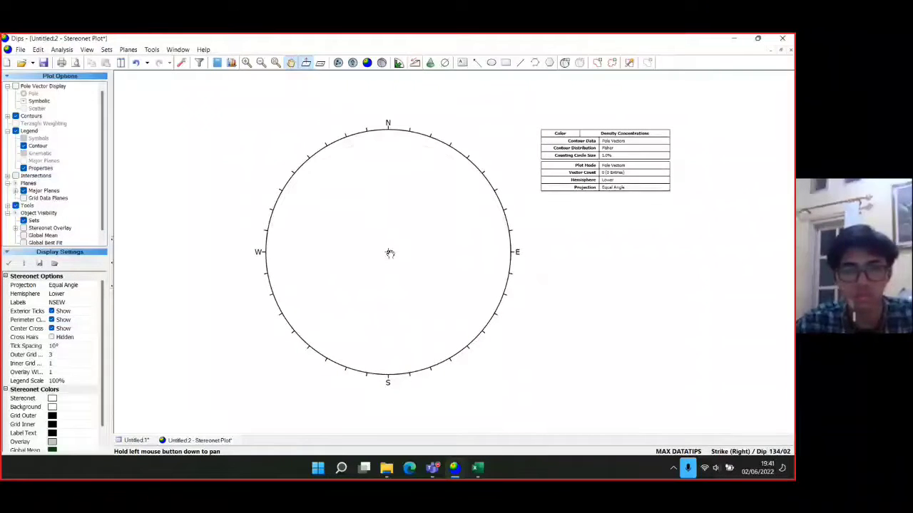
Step: Start adding a user plane on the stereonet and label it "Bidang Sesar"
key("ctrl+a")
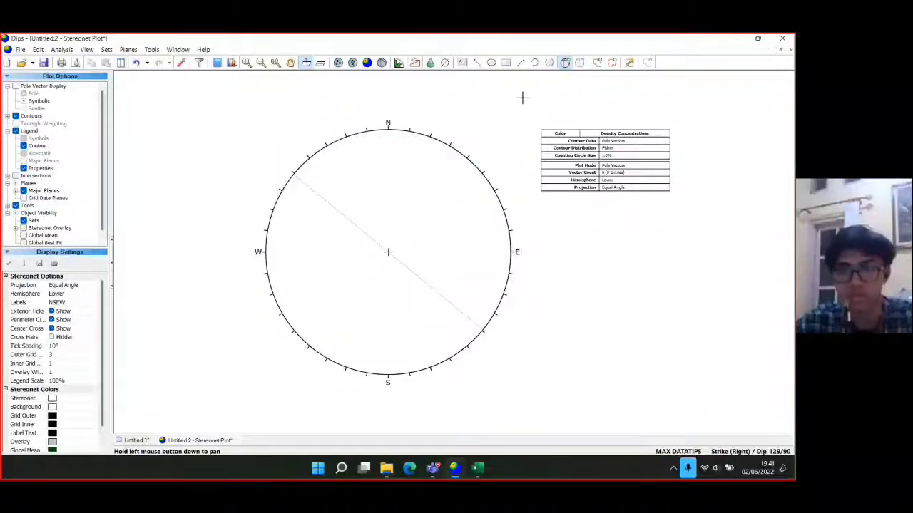
left_click(388, 251)
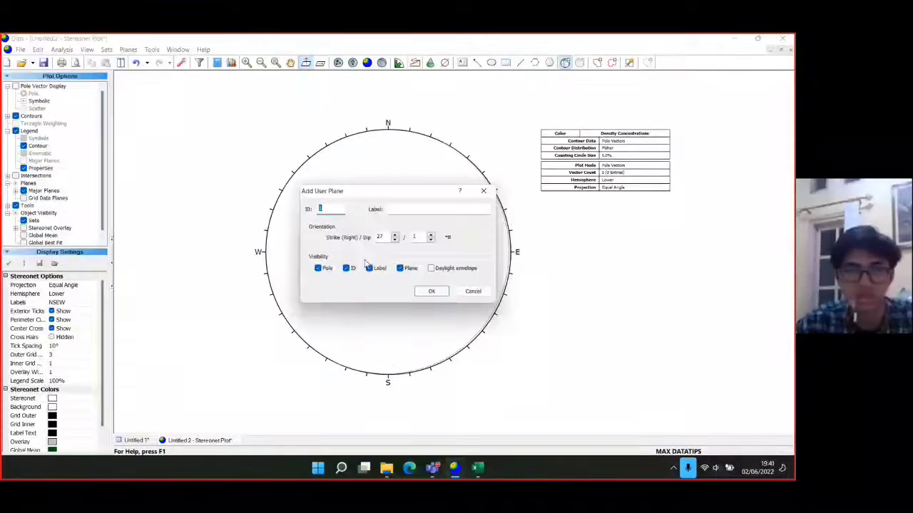
left_click(424, 210)
type("Bidang ")
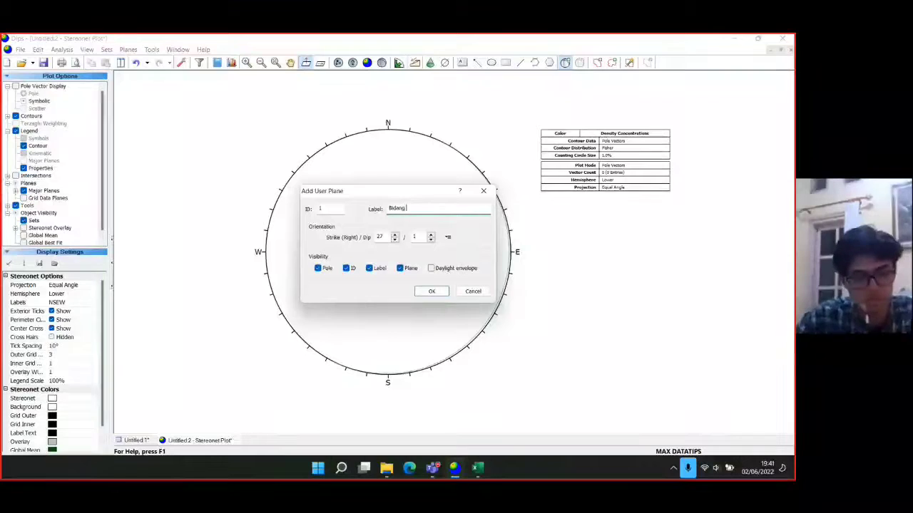
type("Sesar")
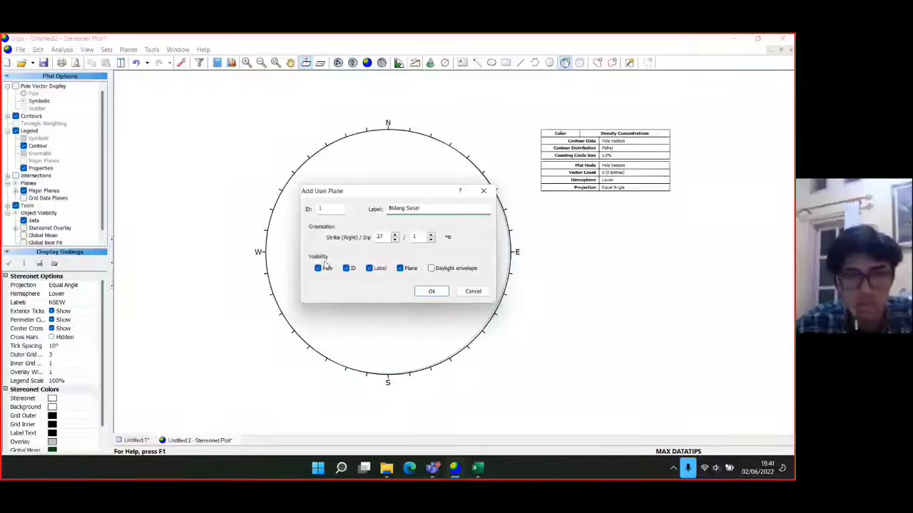
Step: Look up the Bidang Sesar orientation in the Excel Sesar sheet and add the plane in Dips as 235/43, with pole and ID hidden
left_click(476, 474)
left_click(39, 220)
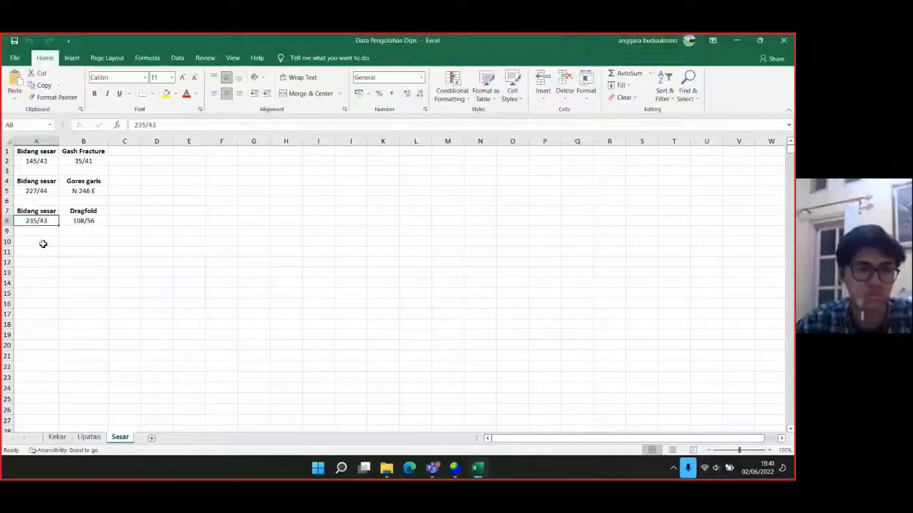
left_click(454, 469)
left_click(383, 237)
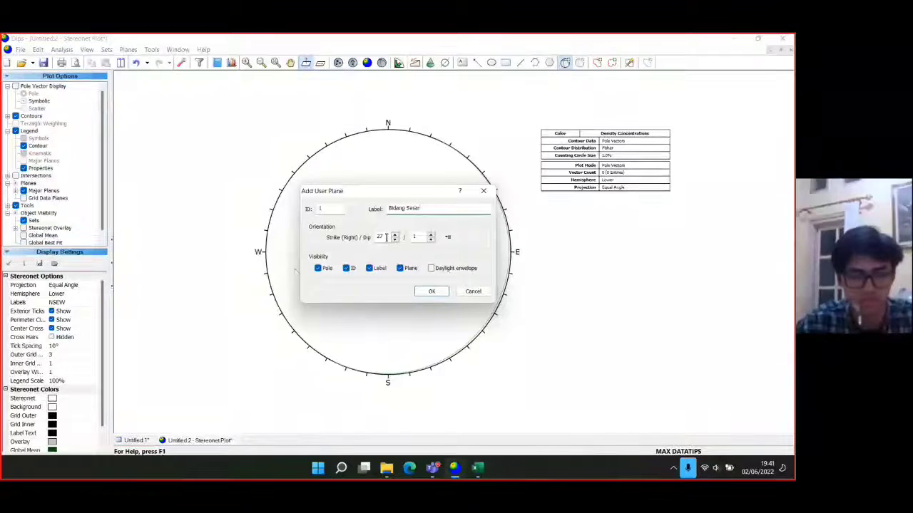
type("235")
key("Tab")
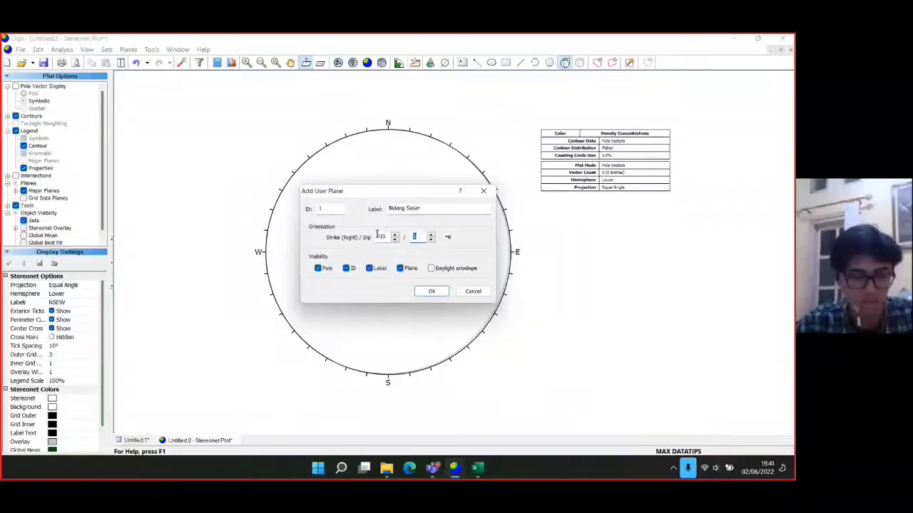
type("43")
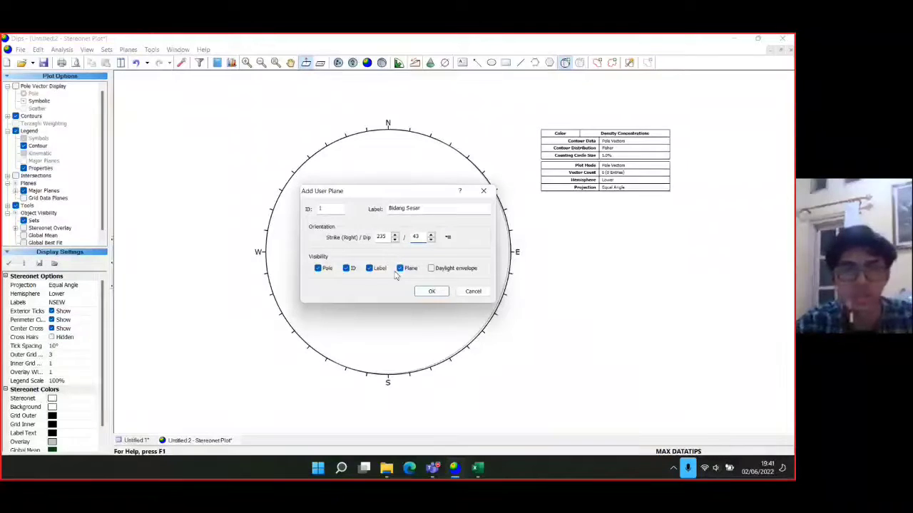
left_click(318, 269)
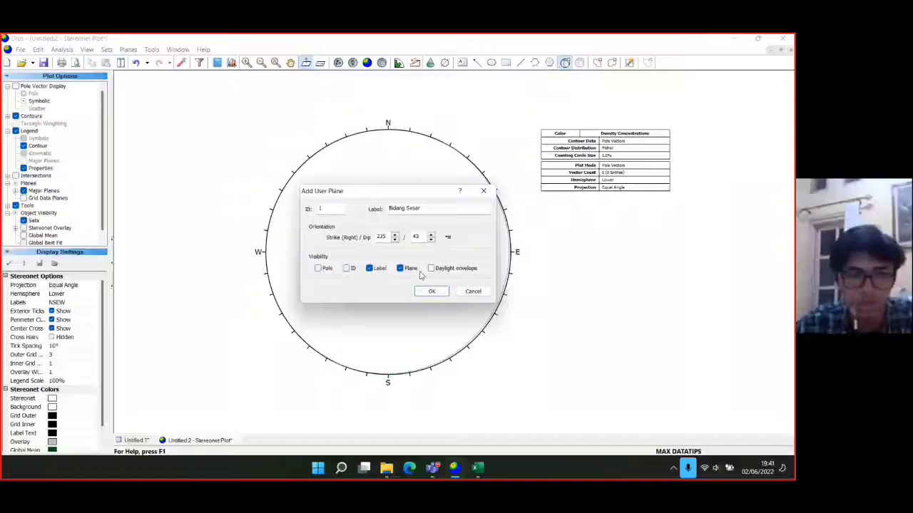
left_click(430, 291)
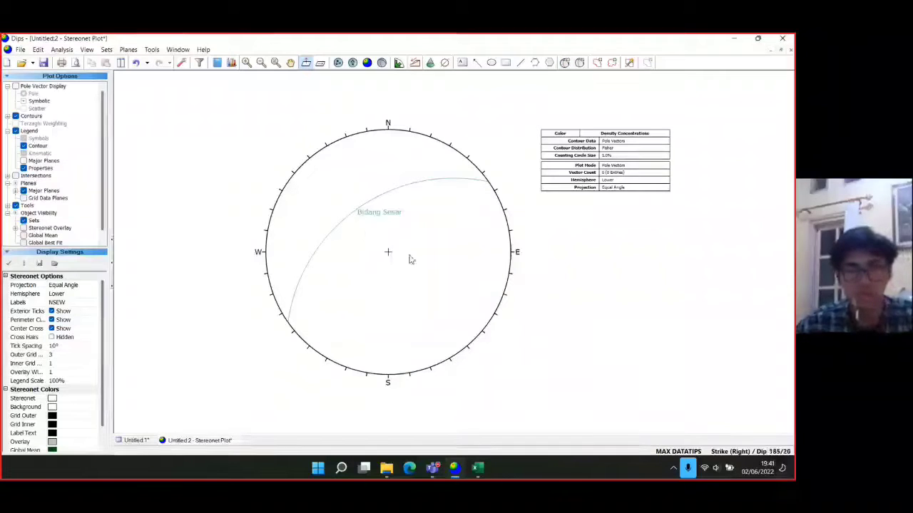
Step: Add a user plane labelled "Dragfold" with strike/dip 108/56, taken from the Excel Sesar sheet
left_click(390, 253)
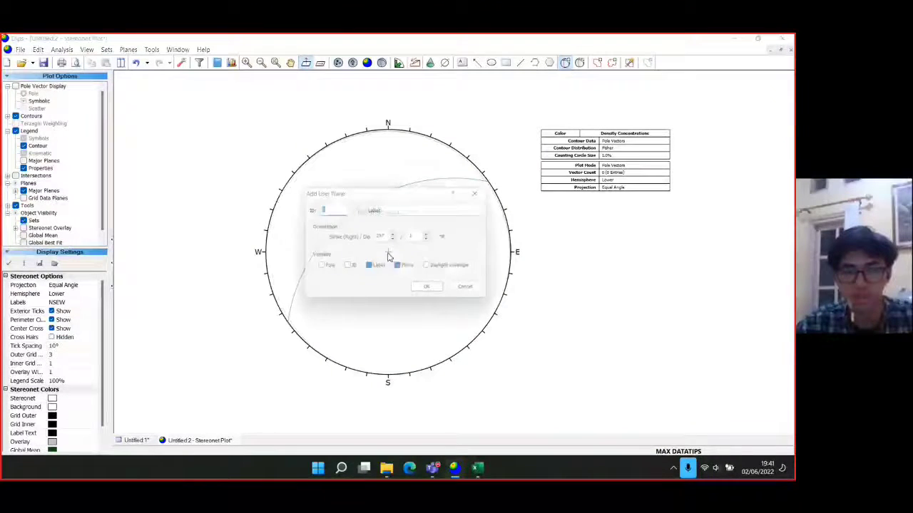
left_click(404, 208)
type("Bid")
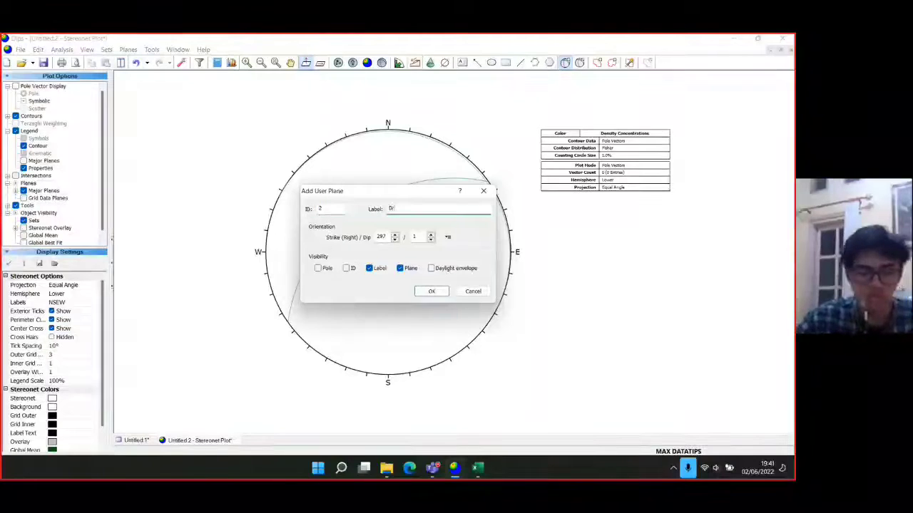
type("gfold")
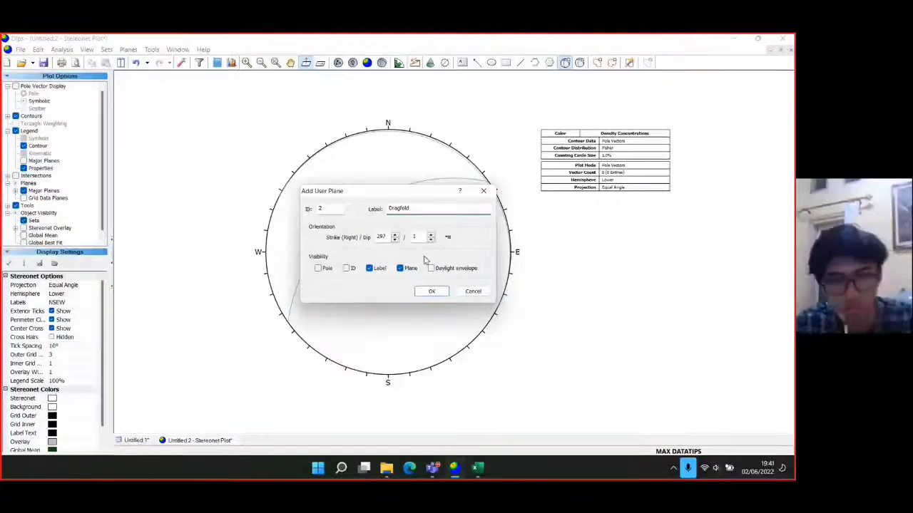
left_click(487, 468)
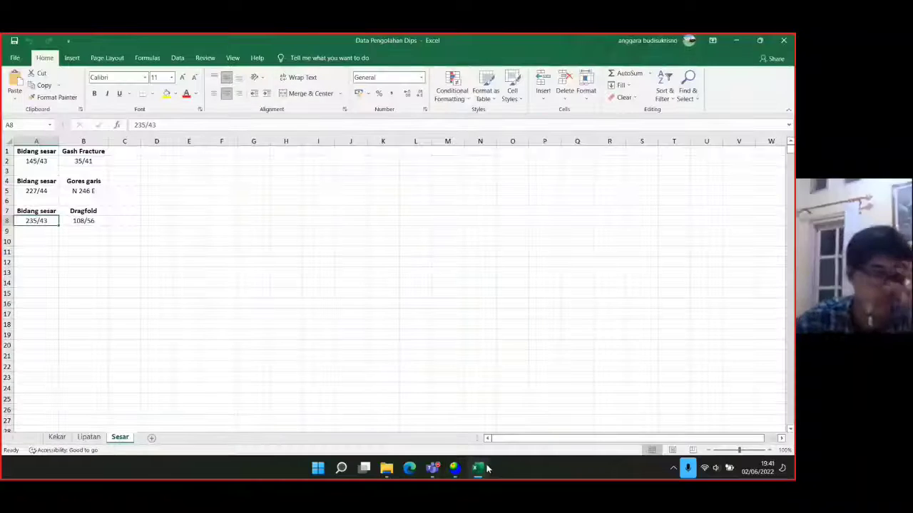
left_click(479, 468)
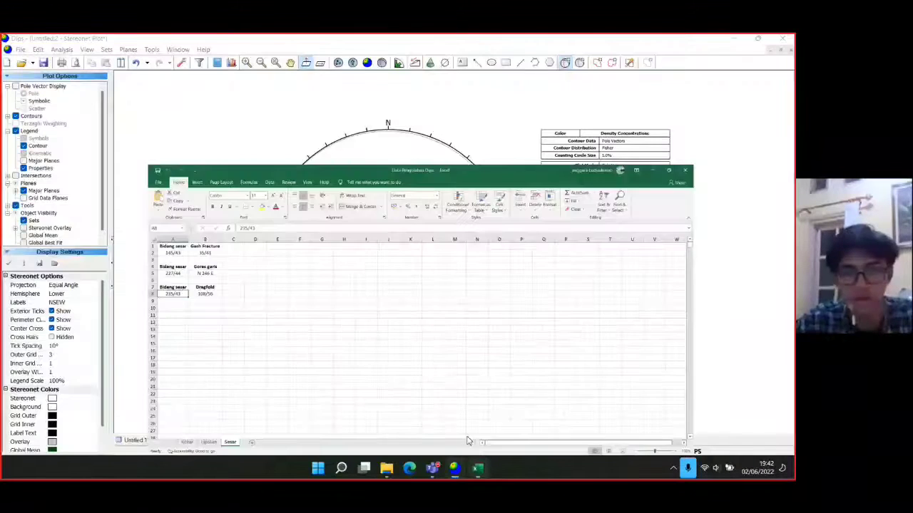
key("Tab")
type("108")
key("Tab")
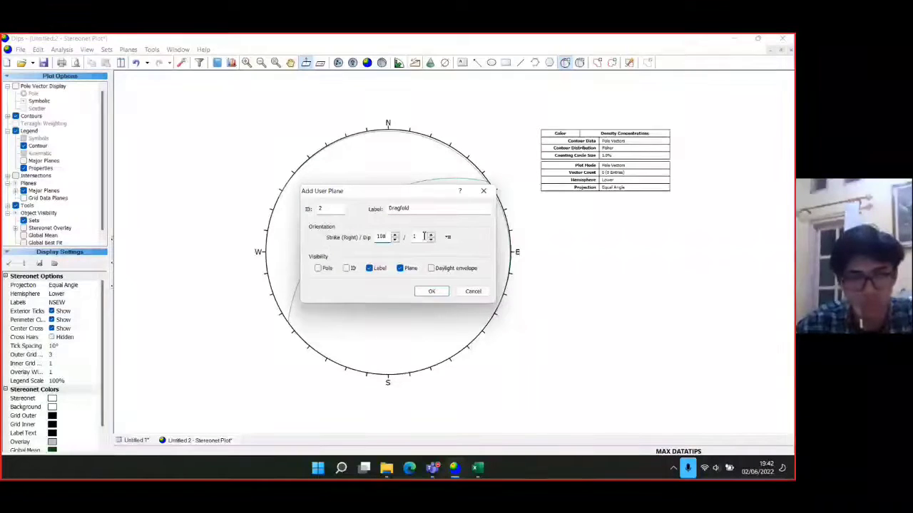
type("56")
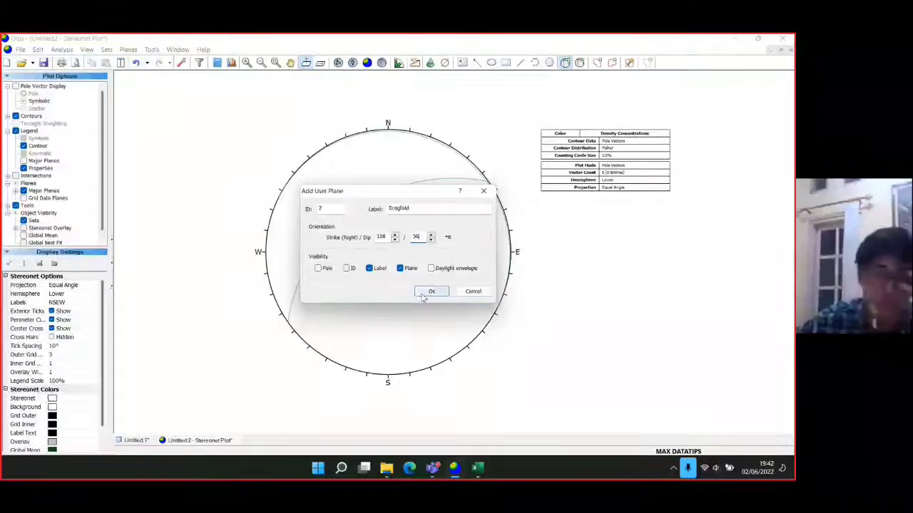
left_click(417, 291)
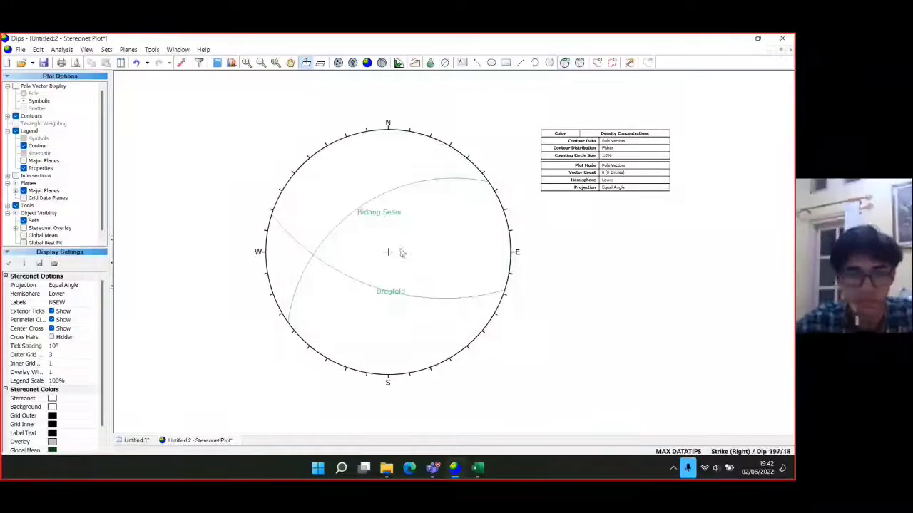
Step: Add a user plane "Sigma 2" (358/63) with its pole at the Bidang Sesar and Dragfold intersection, showing the pole and label but not the plane
scroll(400, 298, "up", 5)
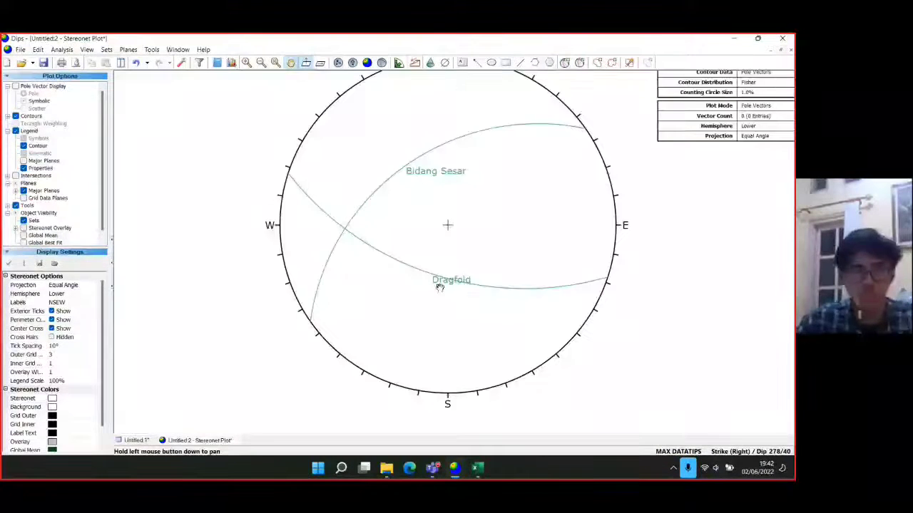
scroll(388, 264, "down", 2)
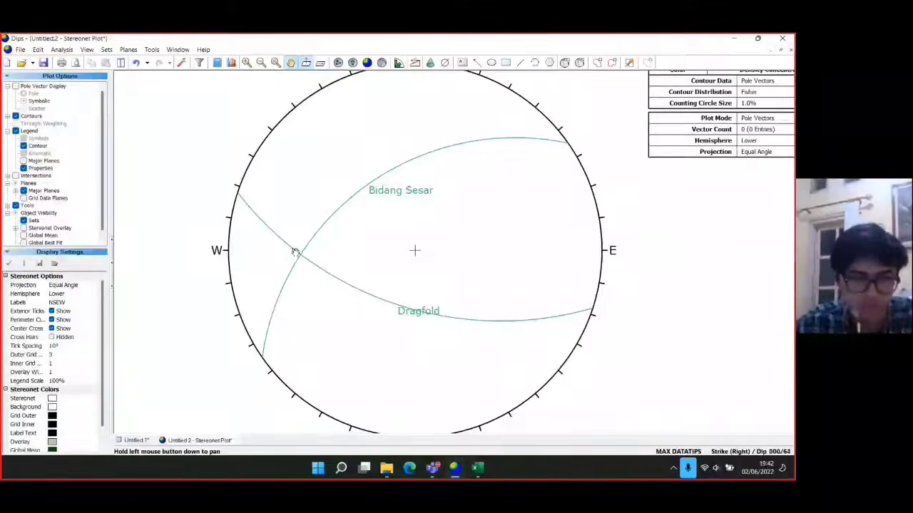
key("p")
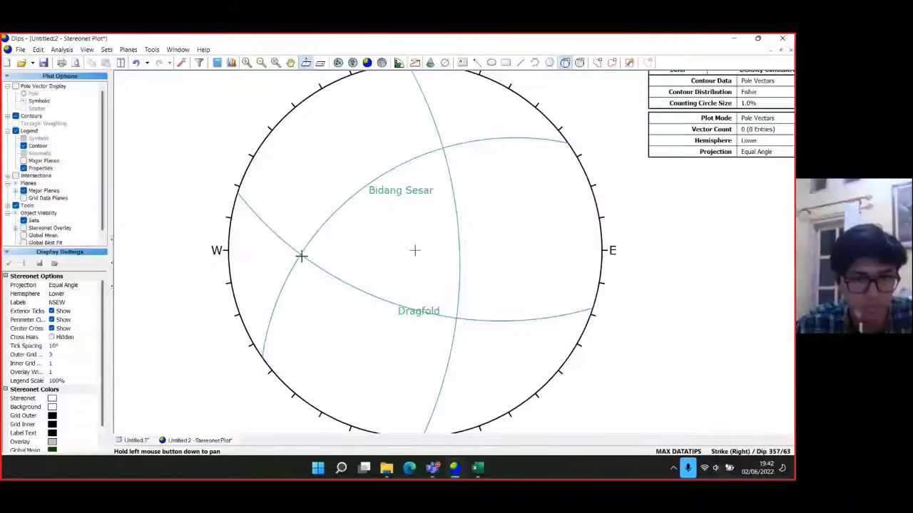
left_click(301, 256)
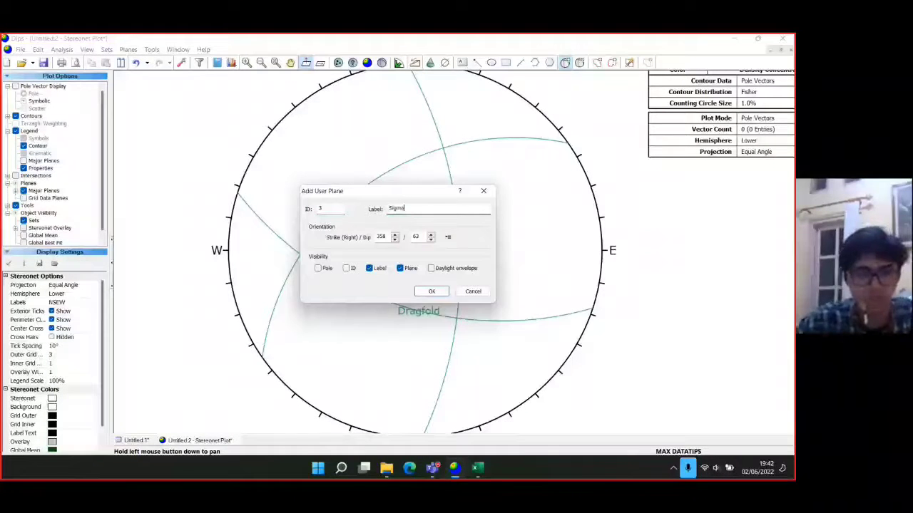
left_click(326, 268)
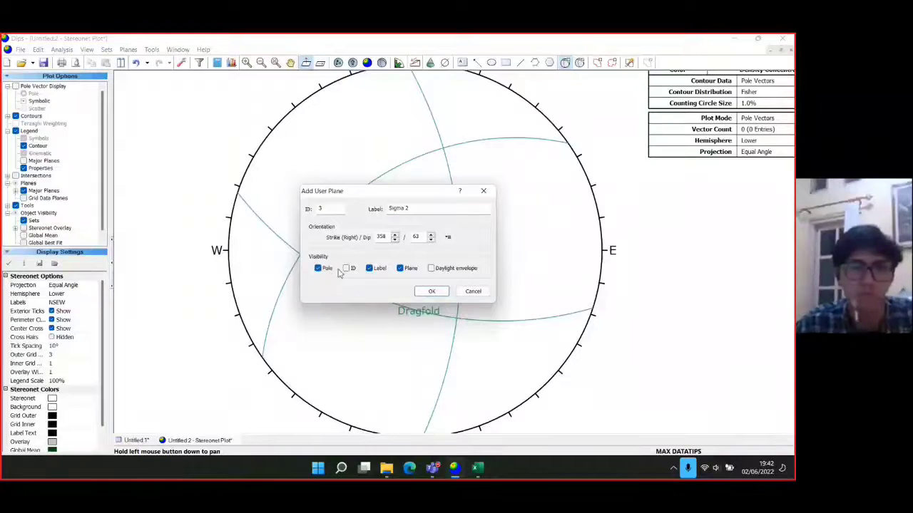
left_click(431, 291)
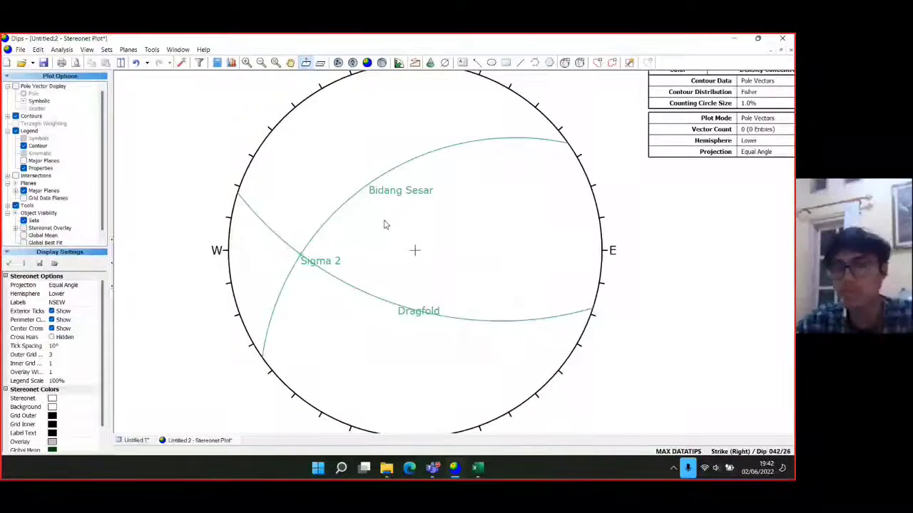
Step: Add a user plane "Bidang Bantu" (358/63) with its pole at Sigma 2, showing the plane and label but not the pole
key("Return")
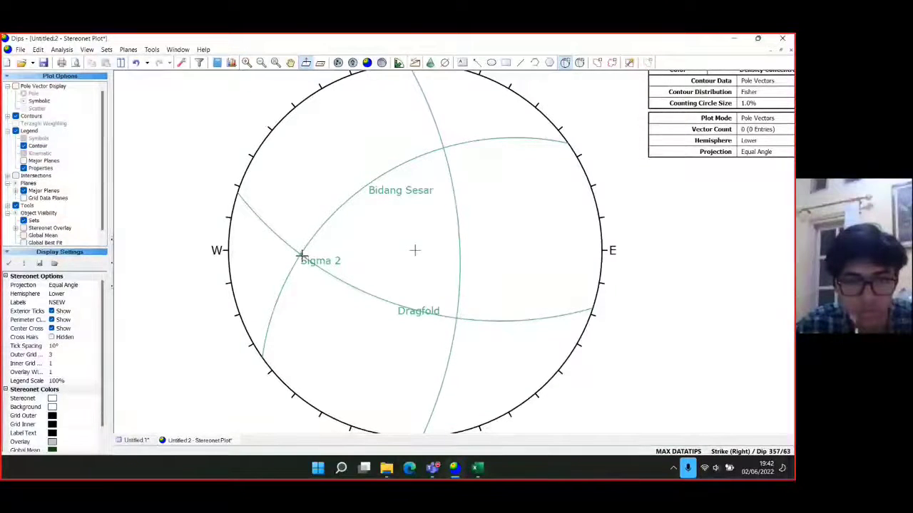
left_click(301, 254)
left_click(417, 207)
type("Bidan")
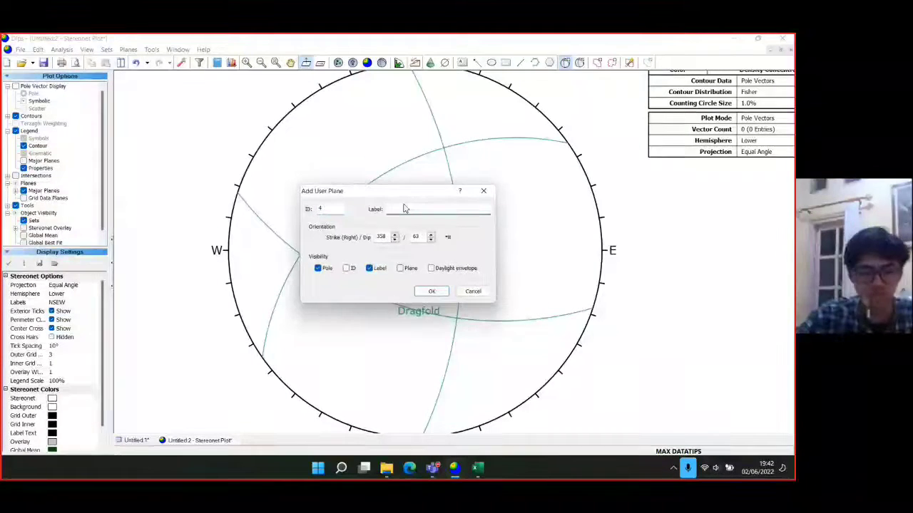
type("g Bantu")
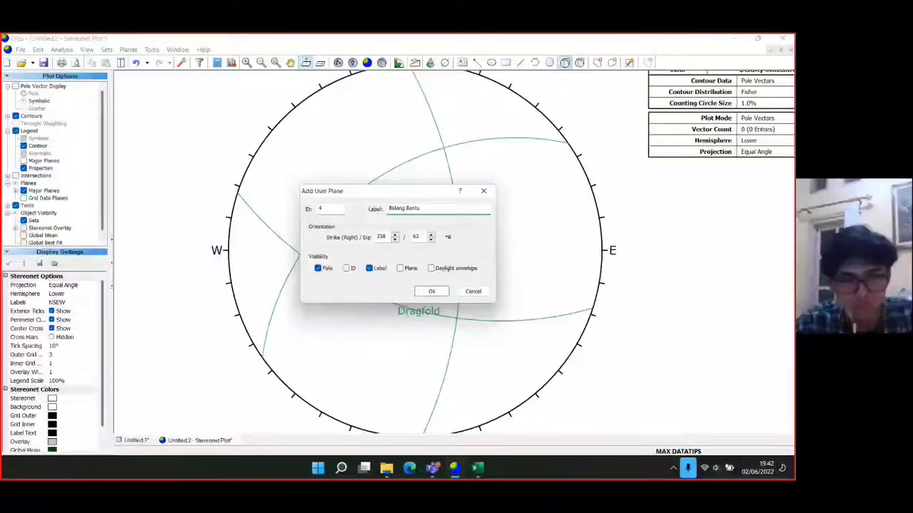
left_click(325, 270)
left_click(404, 273)
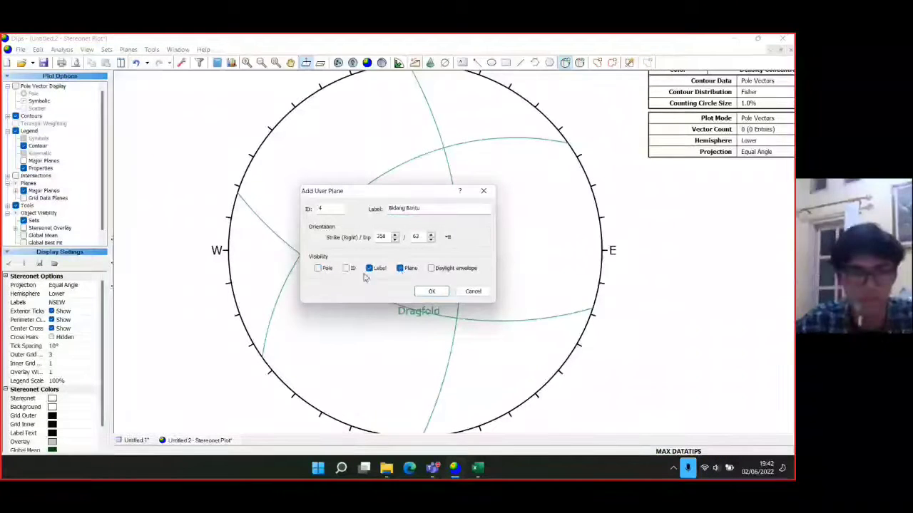
left_click(433, 290)
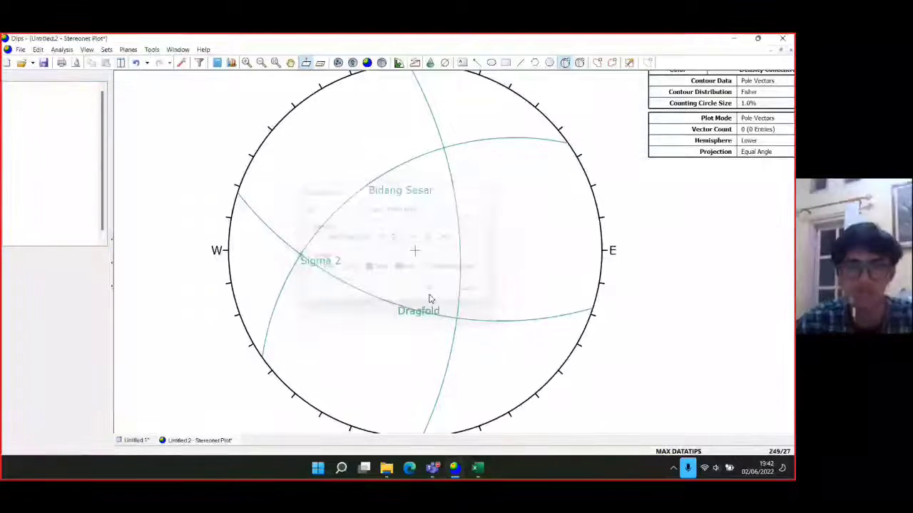
Step: Add a user plane "Sigma 3'" (239/46) with its pole at the Bidang Bantu and Dragfold intersection, showing the pole and label but not the plane
left_click(291, 62)
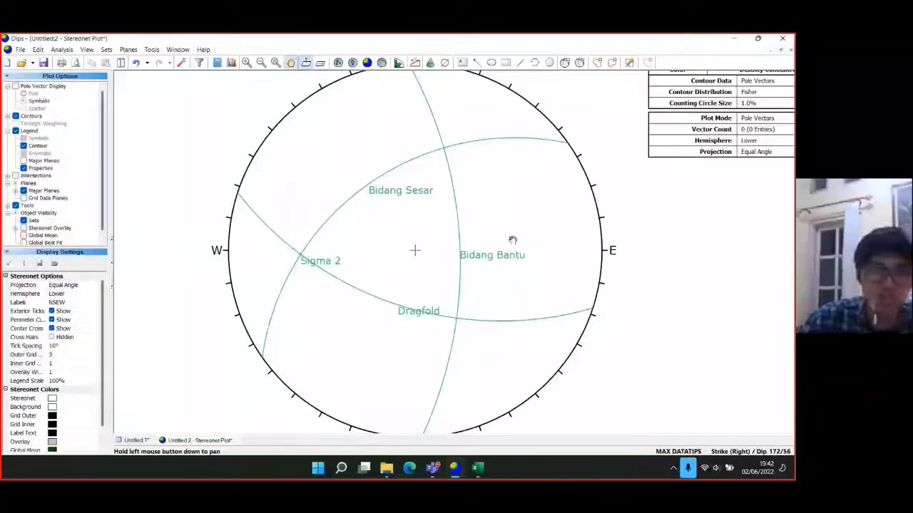
left_click_drag(511, 239, 391, 302)
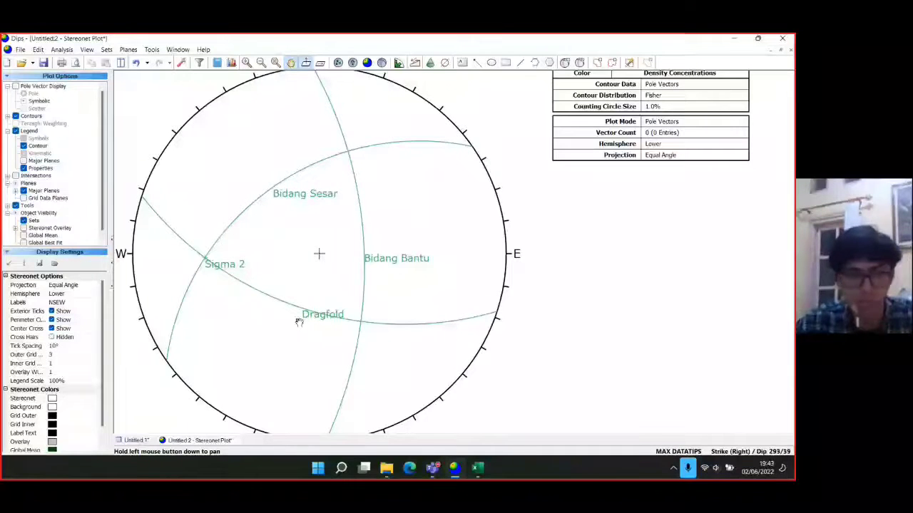
key("p")
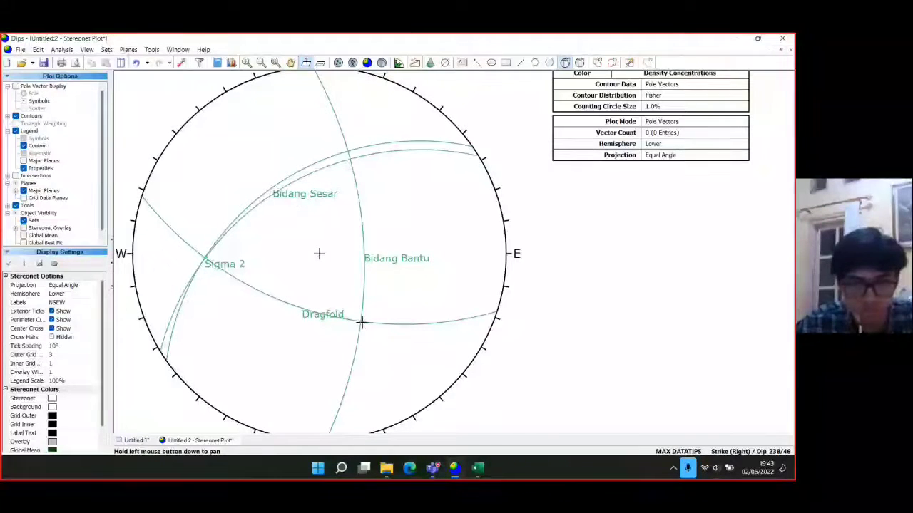
left_click(362, 322)
type("S")
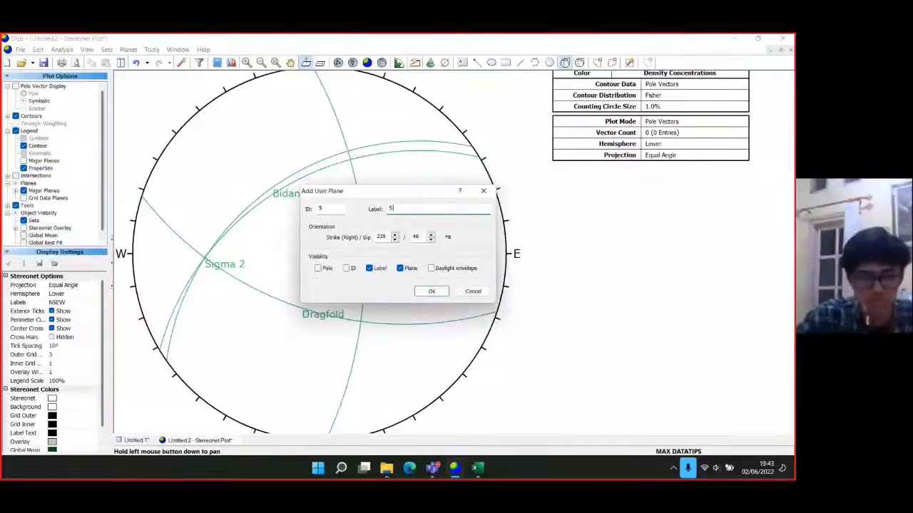
type("igma 3")
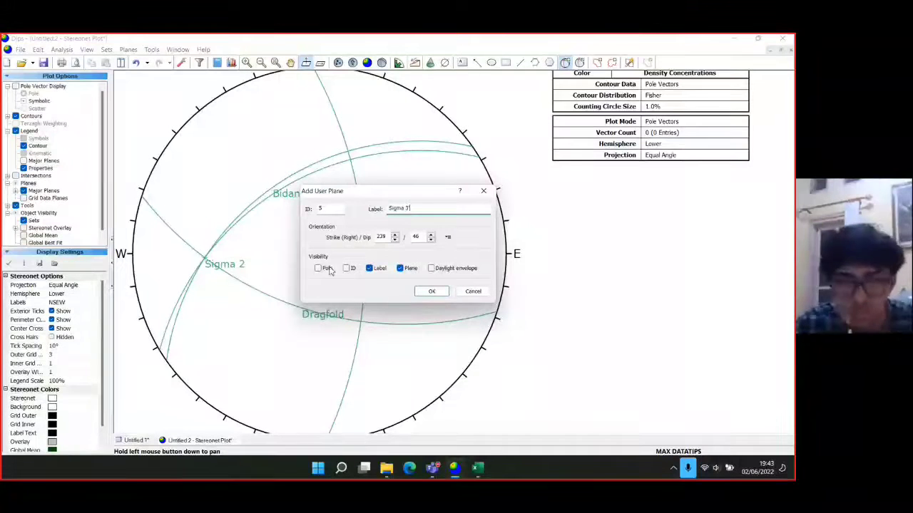
left_click(319, 269)
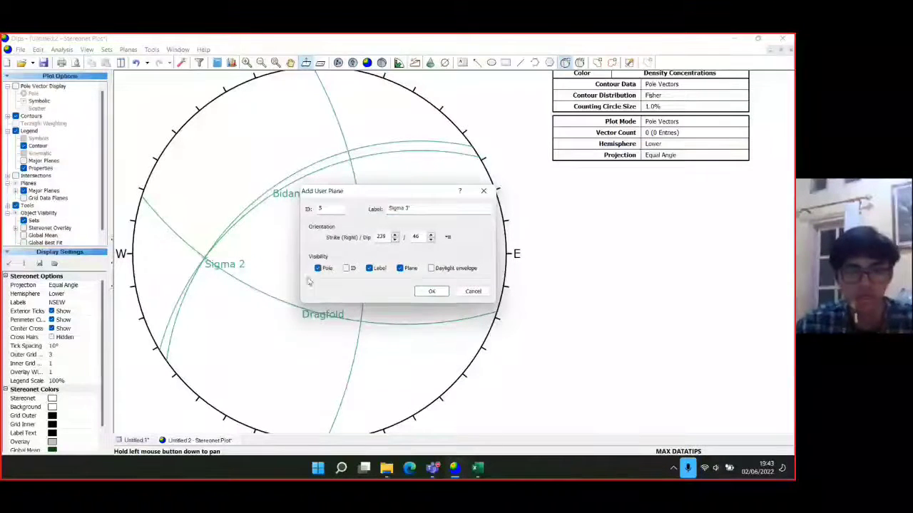
left_click(431, 290)
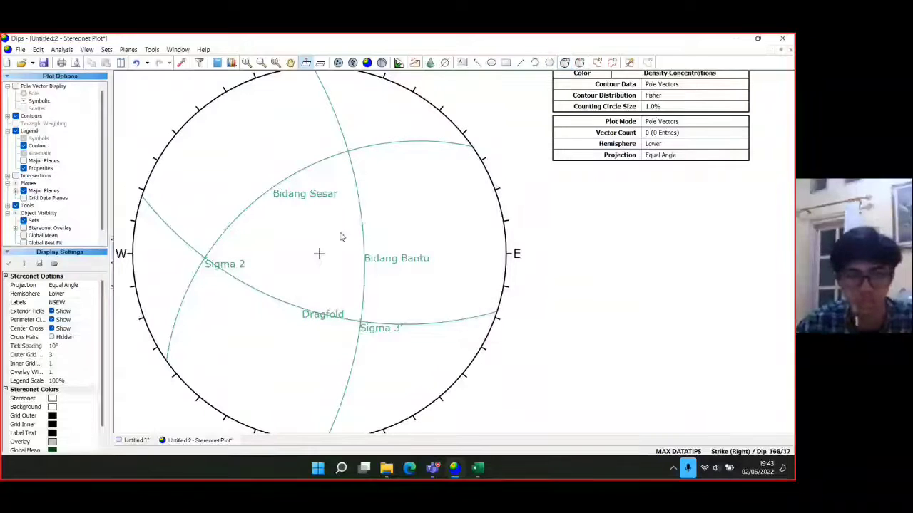
Step: Add a pitch grid along the Bidang Bantu plane by placing its pole at Sigma 2
left_click(152, 50)
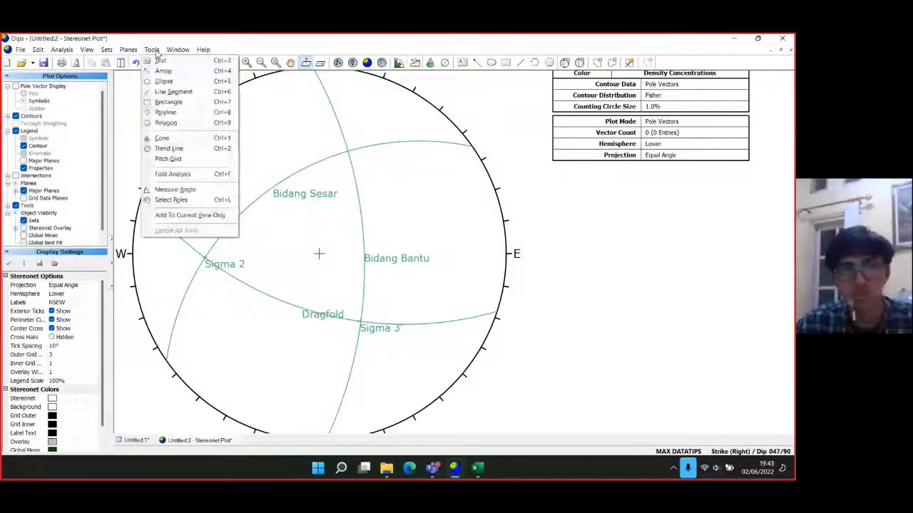
left_click(168, 160)
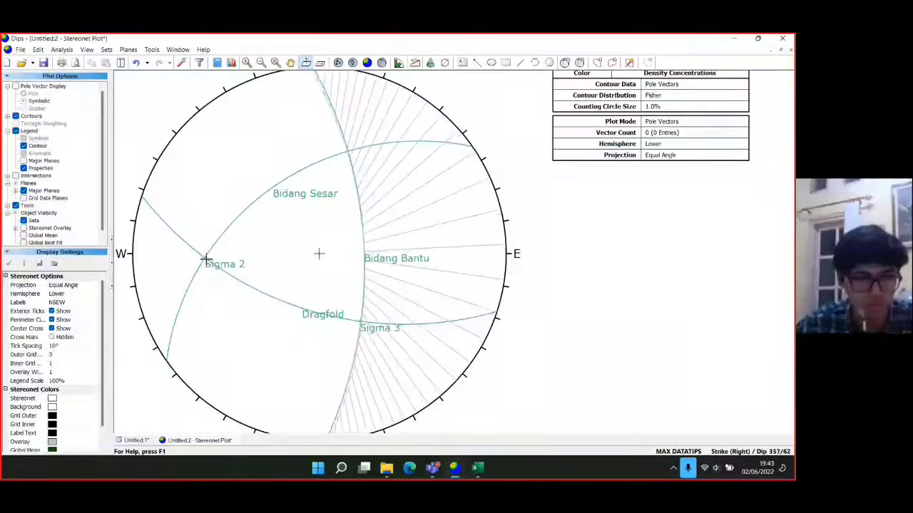
left_click(207, 262)
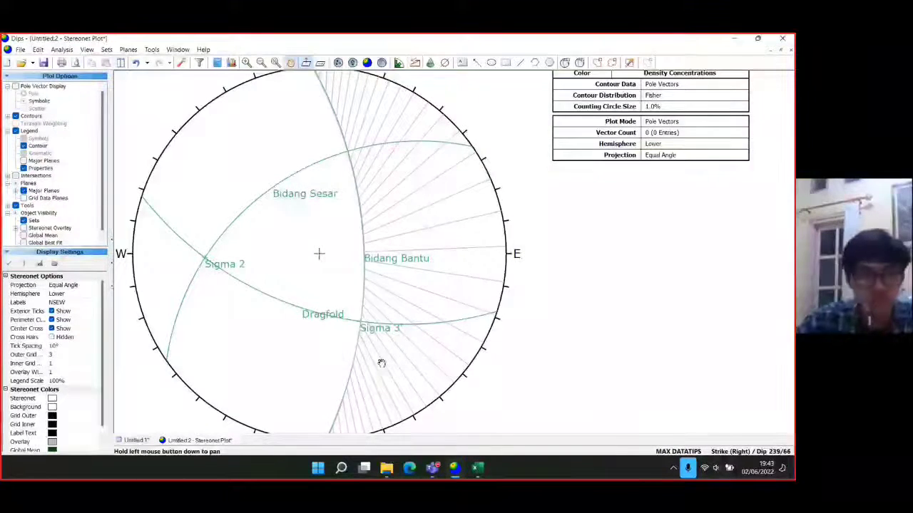
Step: Add a user plane "Sigma 1'" (108/55) with its pole near the Bidang Sesar and Bidang Bantu intersection, showing only pole and label
scroll(378, 363, "up", 3)
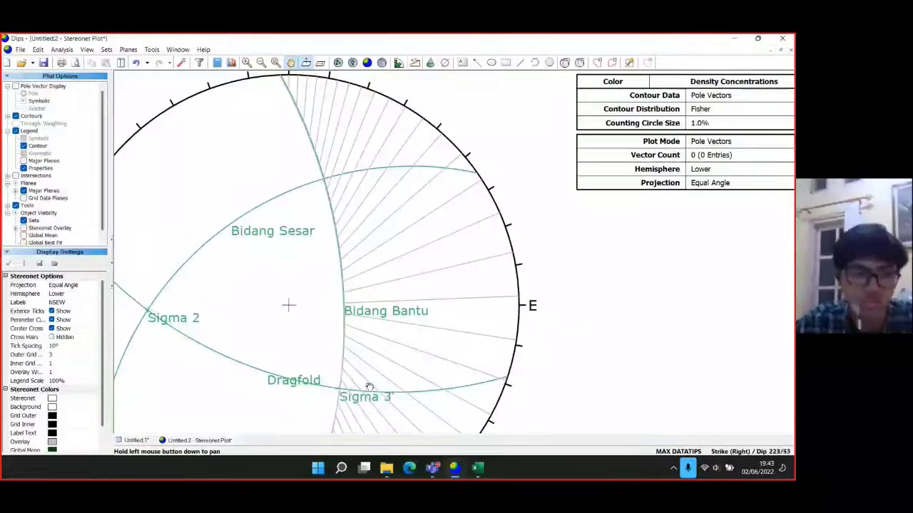
key("Escape")
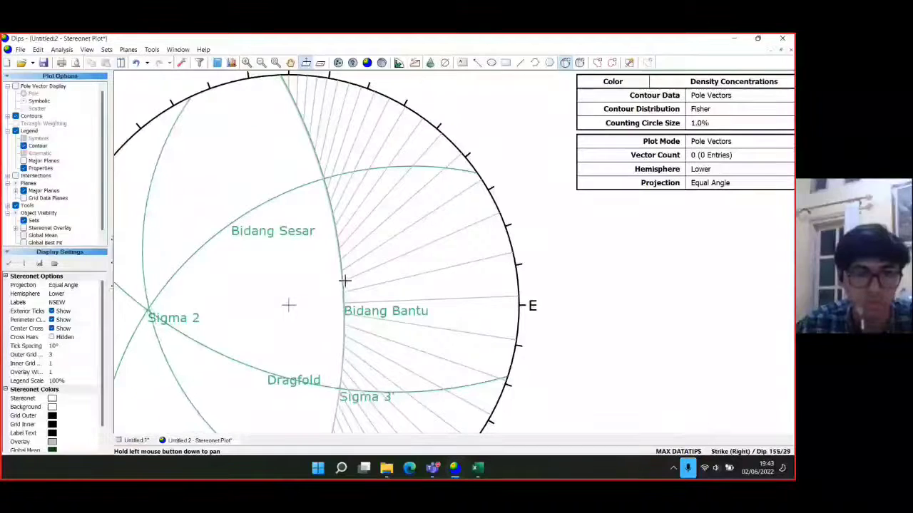
left_click(327, 193)
left_click(408, 210)
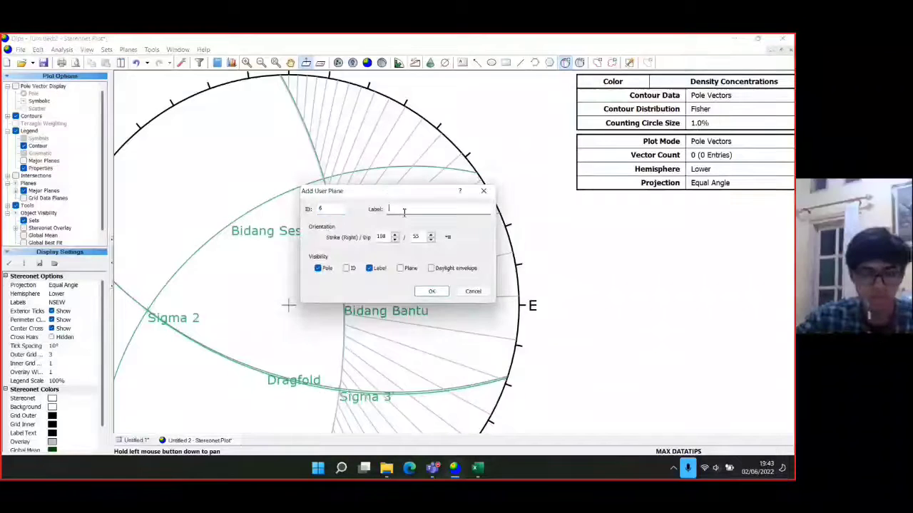
type("Sigma 1")
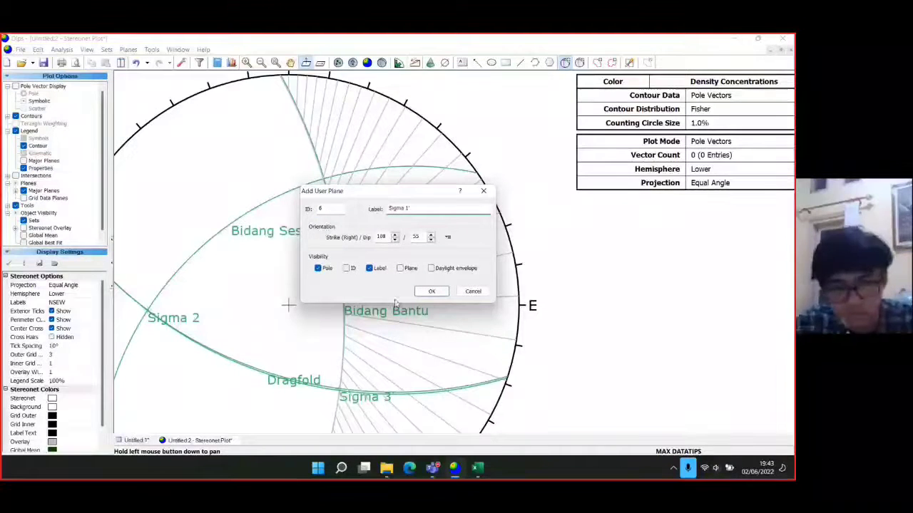
left_click(433, 291)
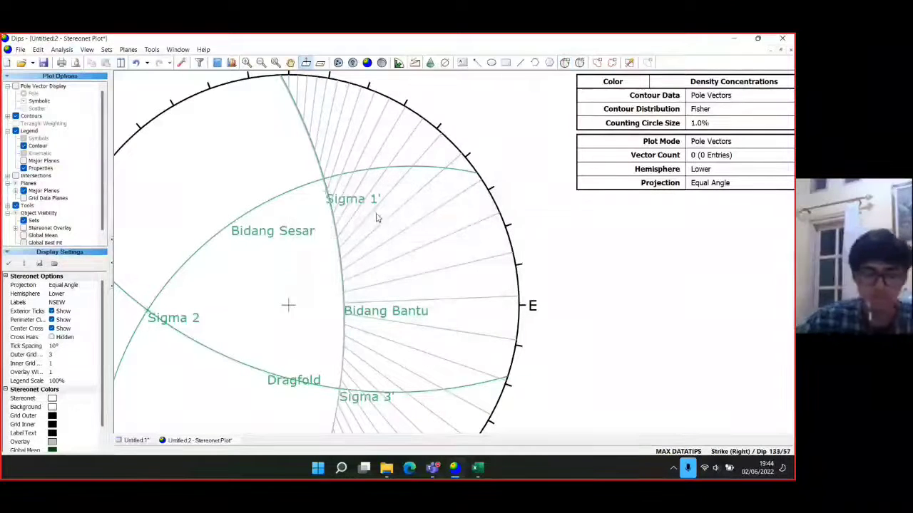
Step: Add a user plane "Sigma 1" (132/37) with its pole on Bidang Bantu, south of Sigma 1', showing only pole and label
left_click_drag(330, 223, 403, 247)
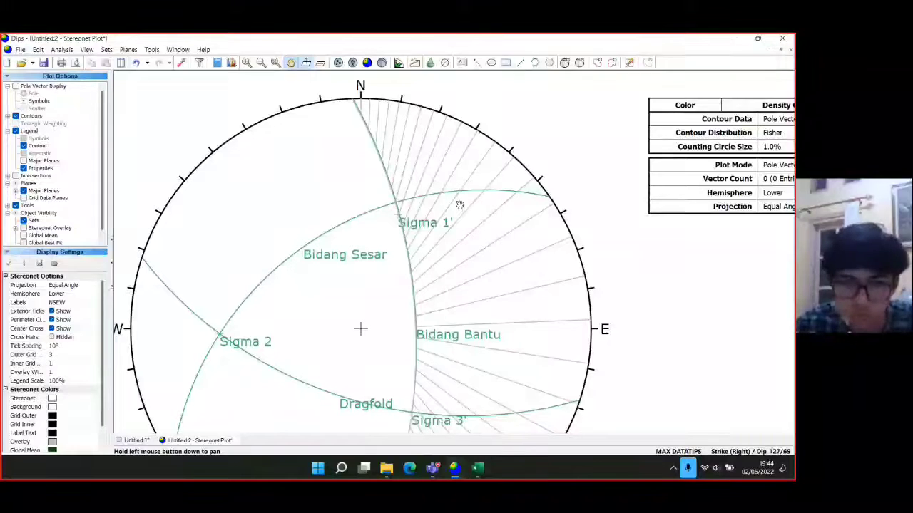
key("Escape")
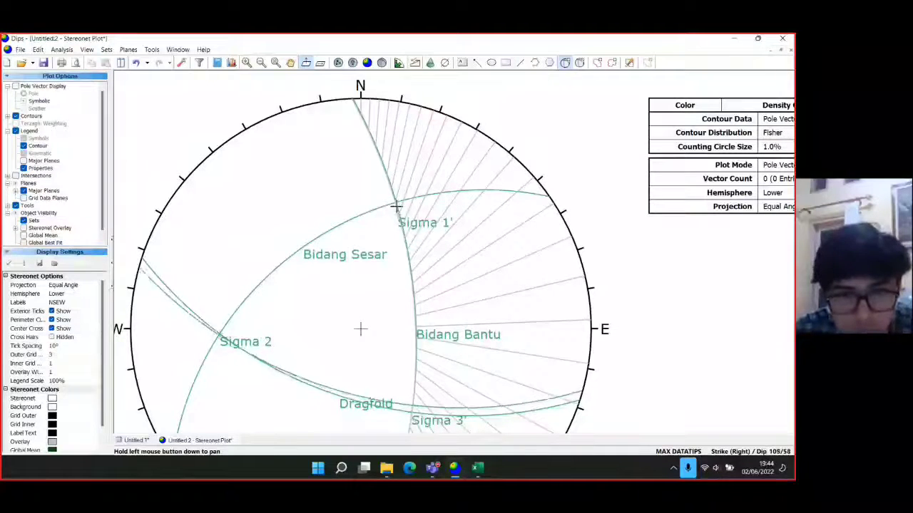
left_click(412, 273)
type("S")
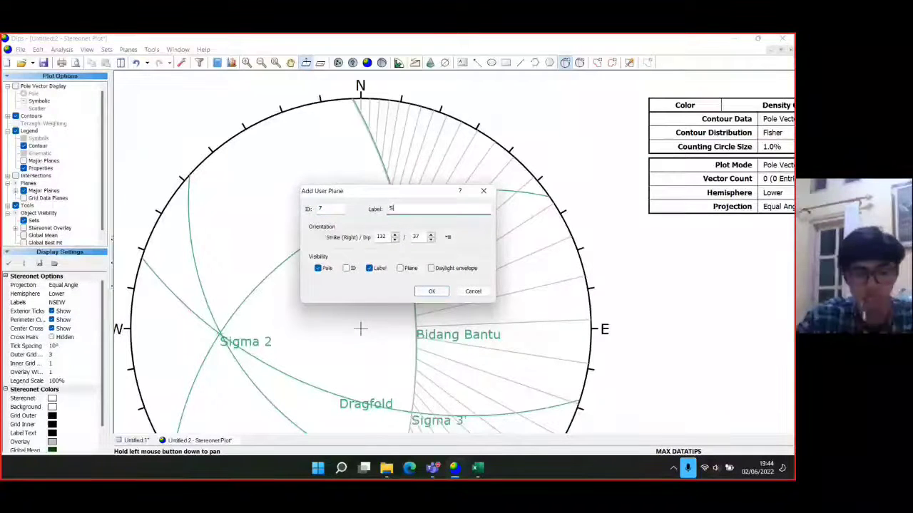
type("igma 1")
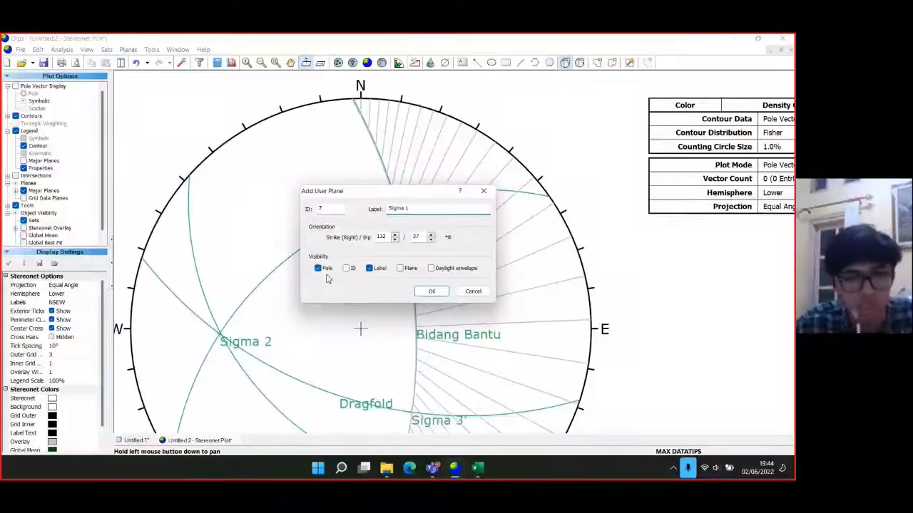
left_click(431, 291)
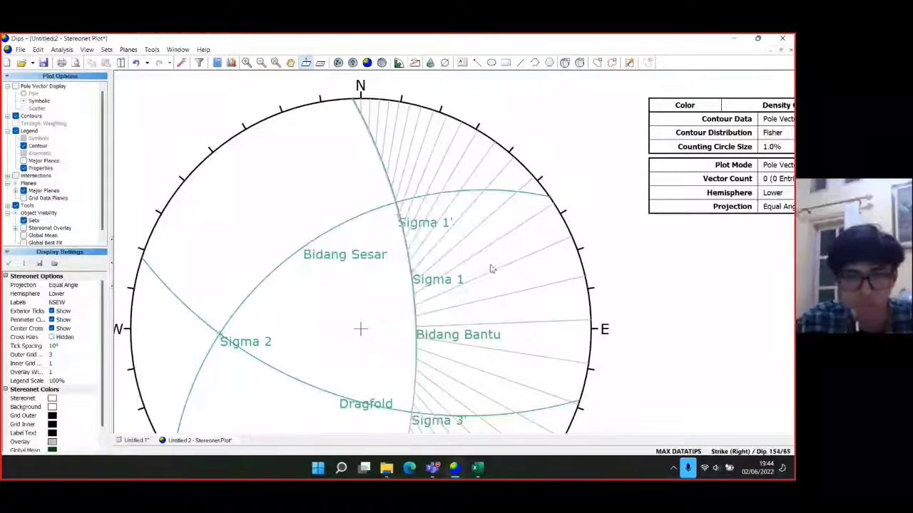
Step: Add a user plane "Sigma 3" (256/68) with its pole on Bidang Bantu, south of Sigma 3', showing only pole and label
middle_click(464, 319)
scroll(450, 175, "down", 1)
left_click_drag(464, 319, 447, 190)
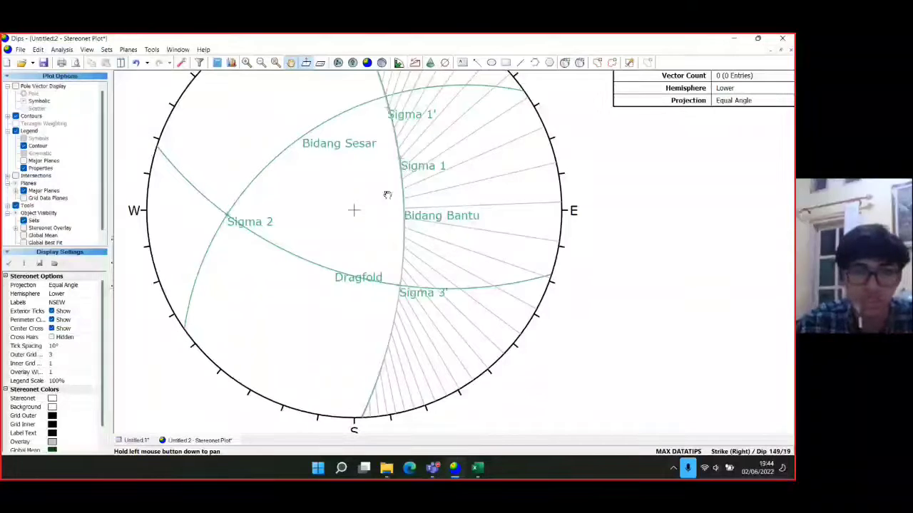
key("ctrl+a")
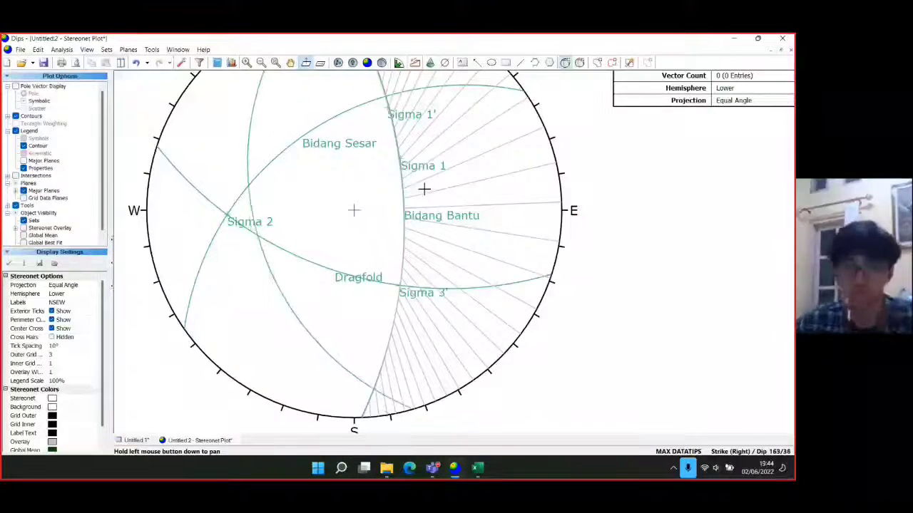
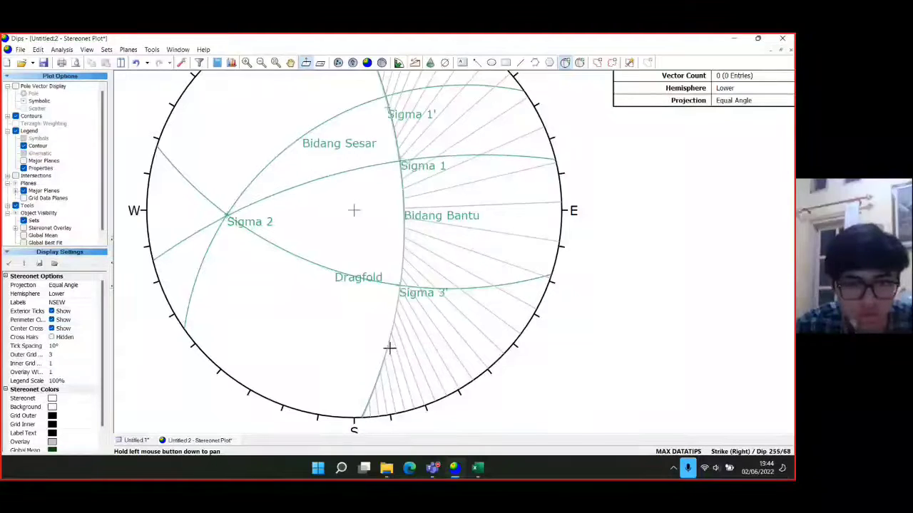
left_click(389, 348)
type("Sigma 3")
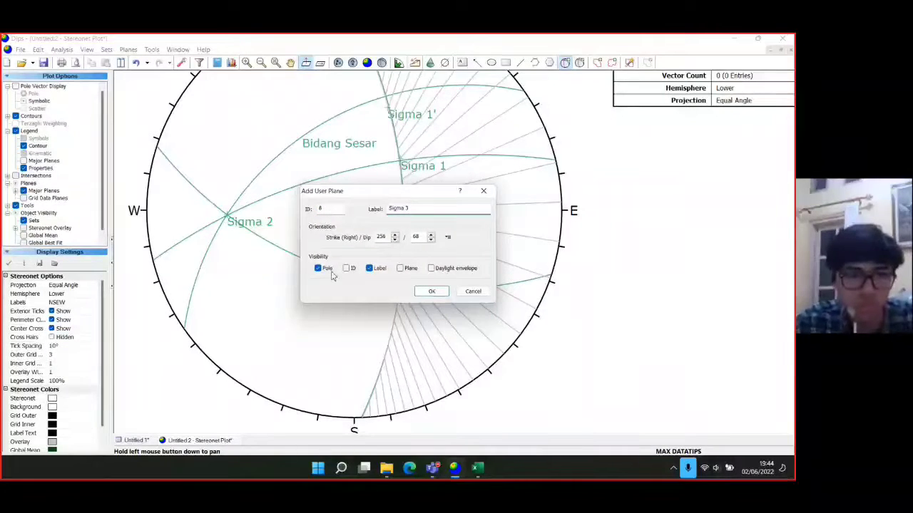
left_click(431, 291)
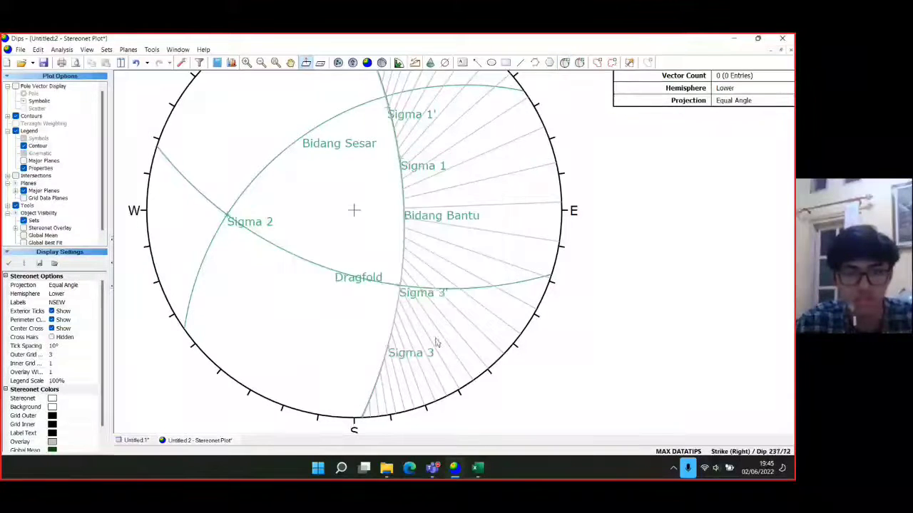
Step: Delete the pitch grid from the stereonet
left_click(410, 310)
right_click(400, 303)
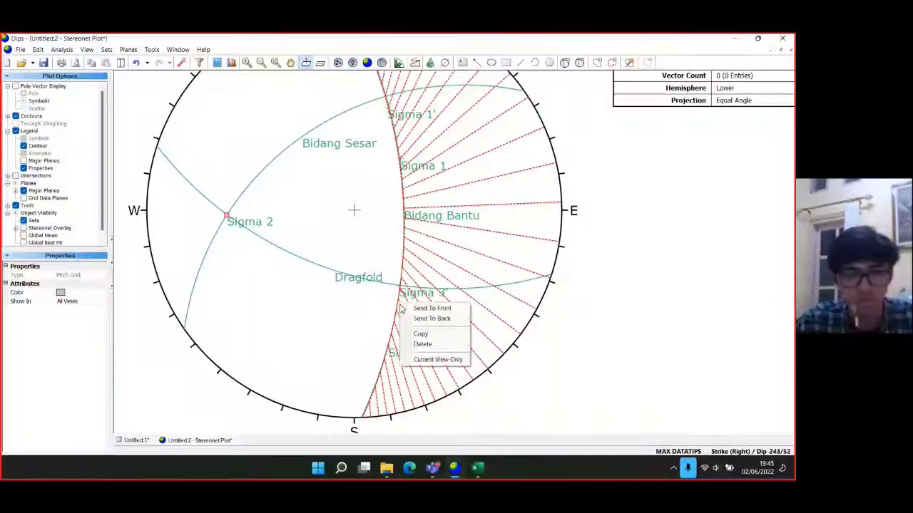
left_click(422, 344)
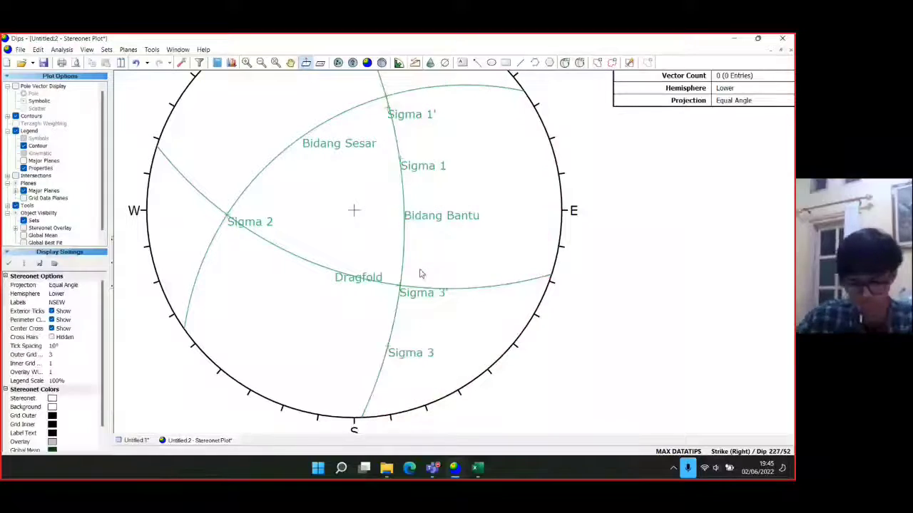
Step: Edit the user planes so that Bidang Sesar is red and Dragfold is blue
left_click_drag(396, 172, 439, 205)
scroll(377, 206, "down", 2)
scroll(431, 227, "down", 1)
left_click(306, 274)
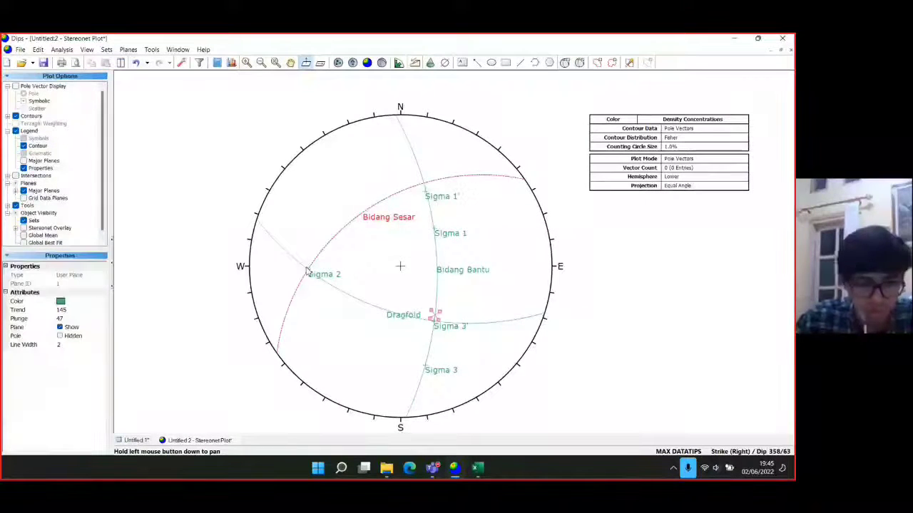
right_click(308, 273)
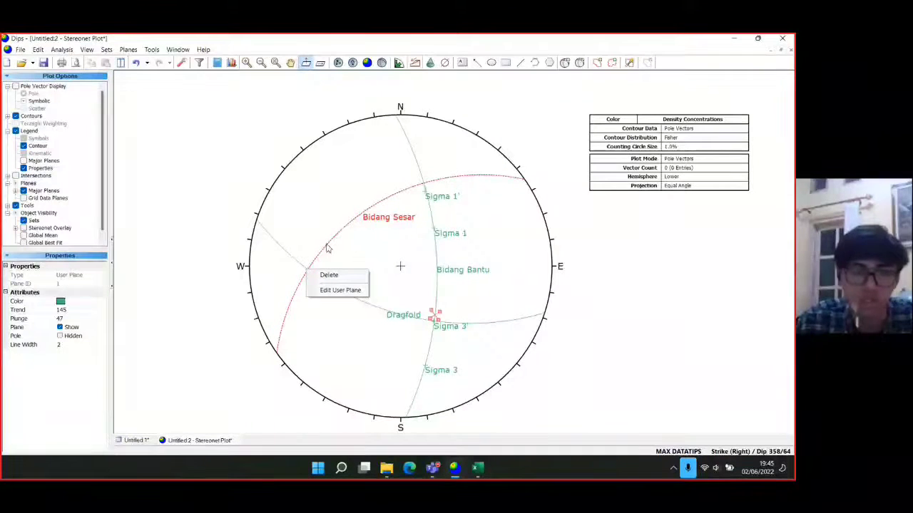
left_click(340, 290)
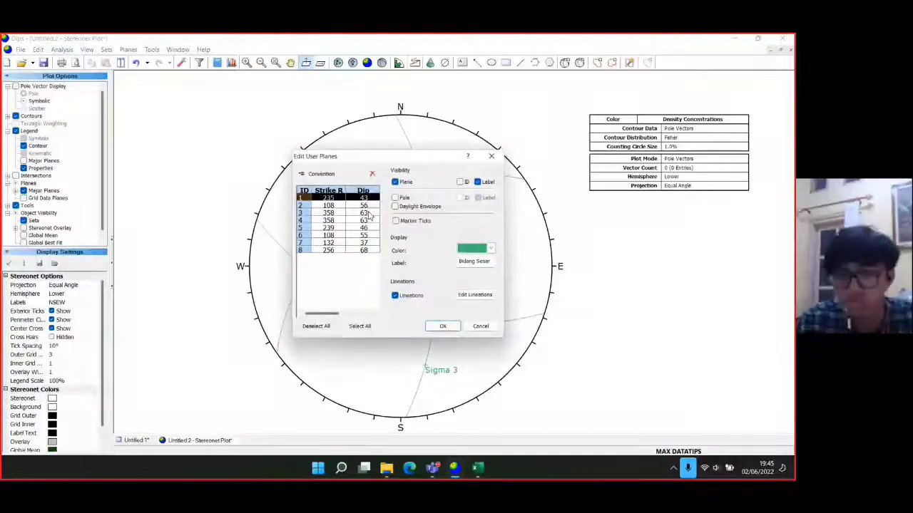
left_click(486, 248)
left_click(461, 289)
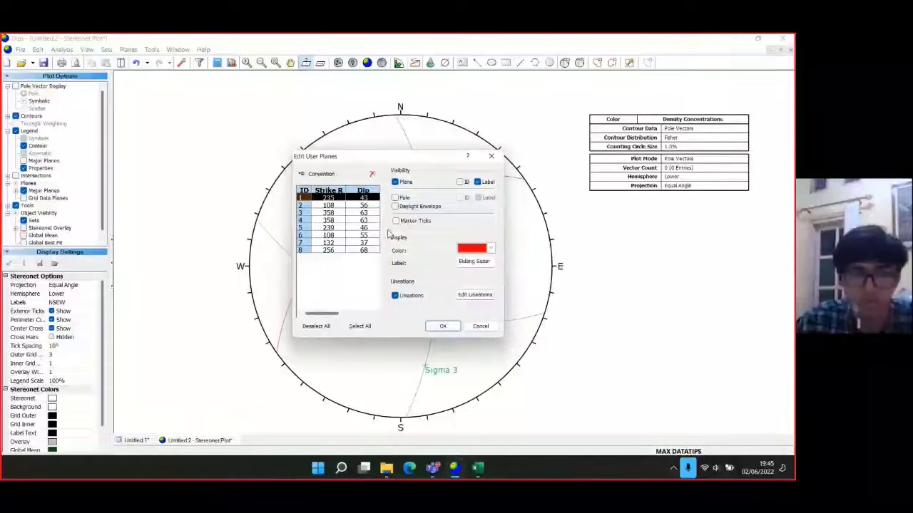
left_click(328, 205)
left_click(484, 249)
left_click(487, 289)
Step: Recolor the user planes Sigma 3' and Sigma 1' in blue-grey
left_click(363, 213)
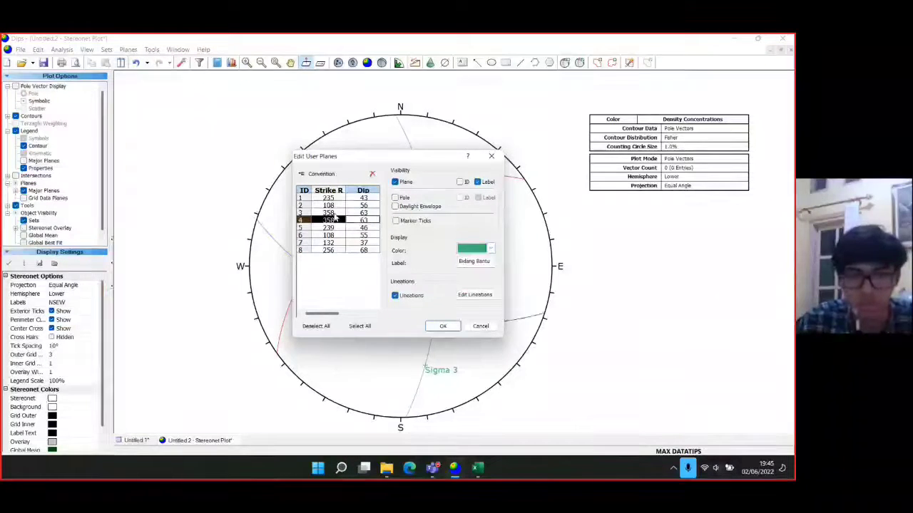
left_click(336, 221)
left_click(342, 227)
left_click(486, 249)
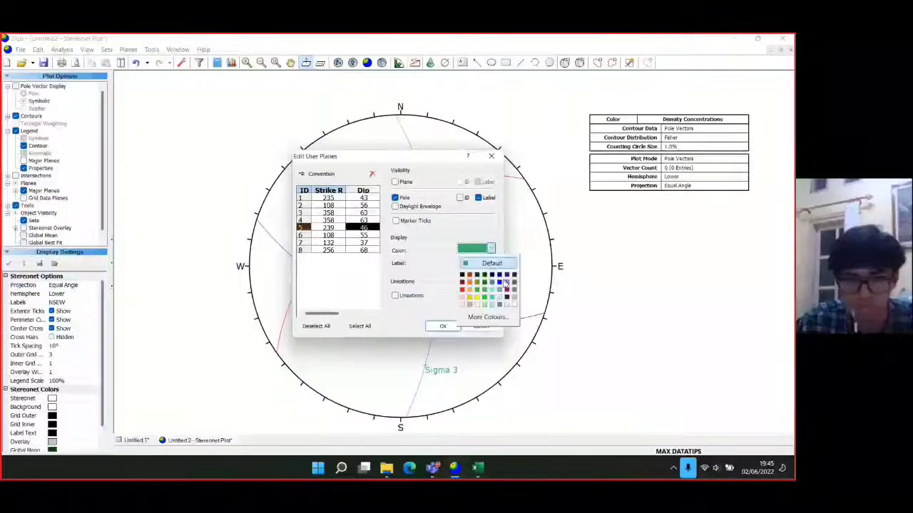
left_click(488, 293)
left_click(349, 235)
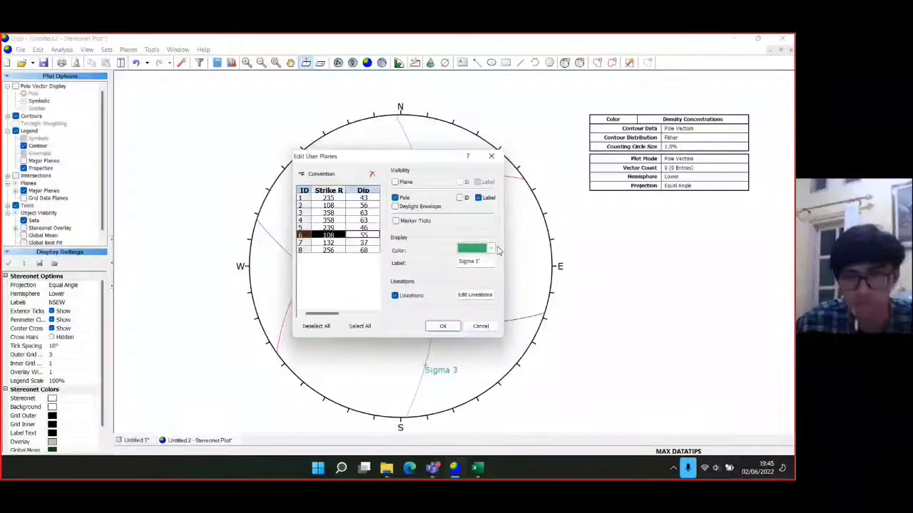
left_click(490, 249)
left_click(501, 294)
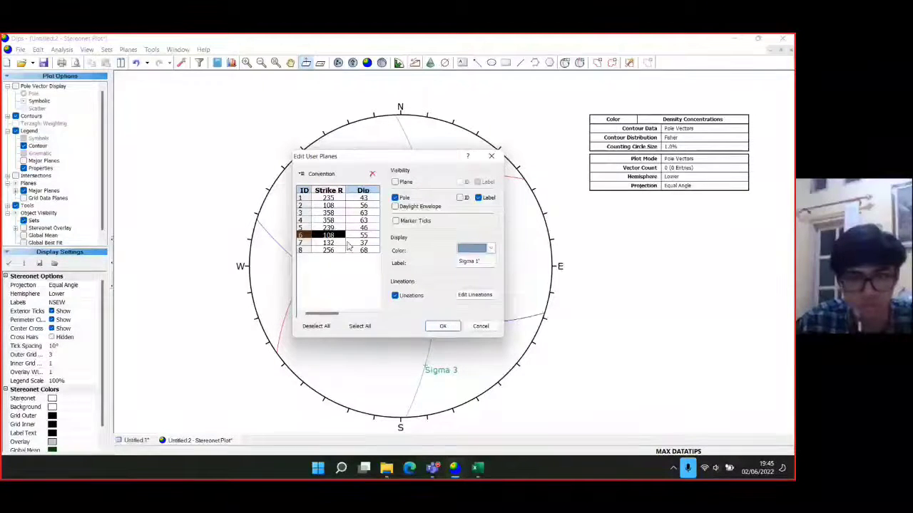
Step: Recolor Sigma 1 orange and Sigma 3 dark red, and apply the user plane edits
left_click(335, 243)
left_click(491, 248)
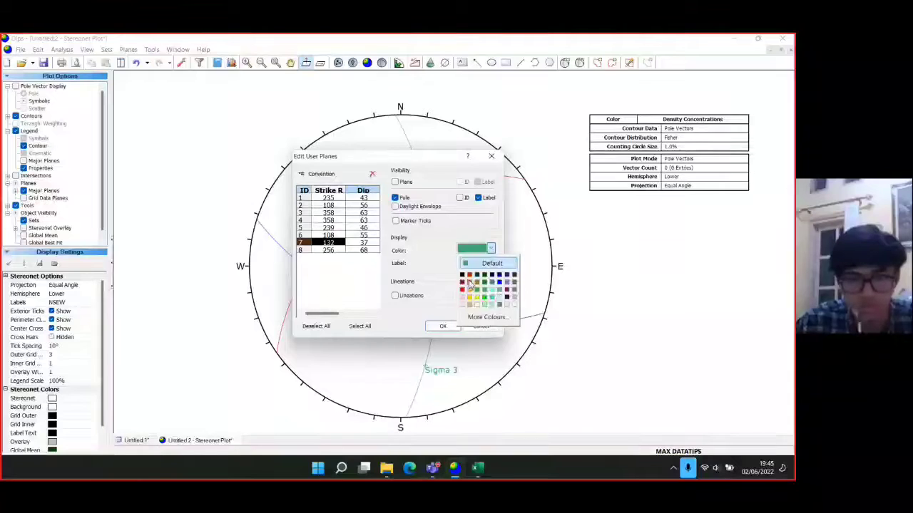
left_click(474, 287)
left_click(335, 249)
left_click(490, 249)
left_click(461, 282)
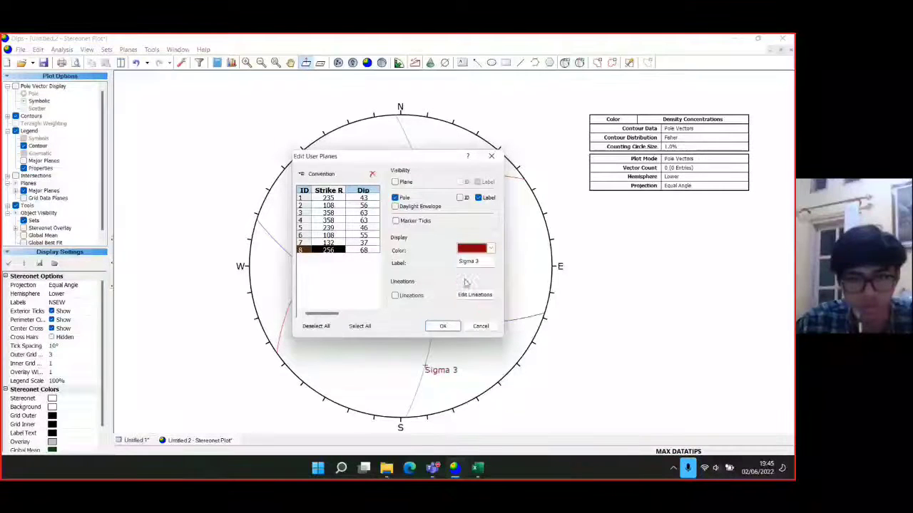
left_click(444, 326)
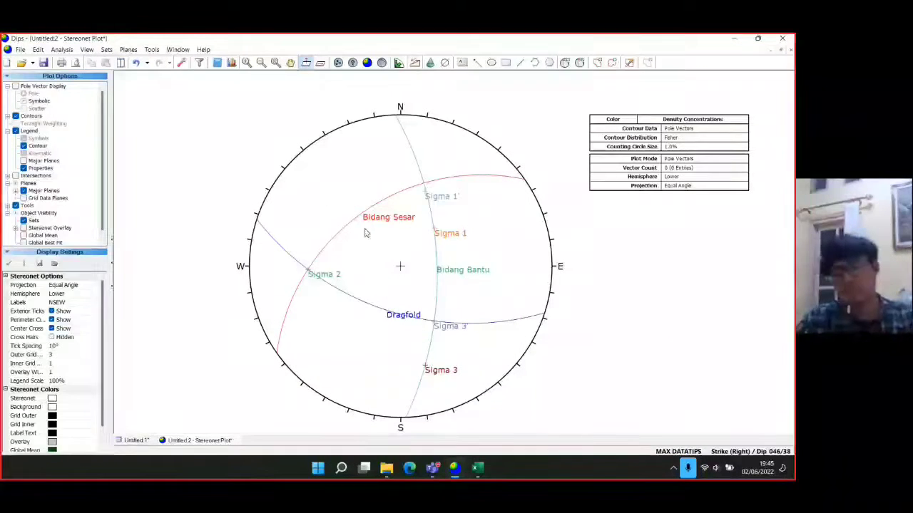
Step: Set the project's global orientation format to Trend / Plunge
left_click_drag(398, 219, 352, 176)
scroll(334, 169, "down", 1)
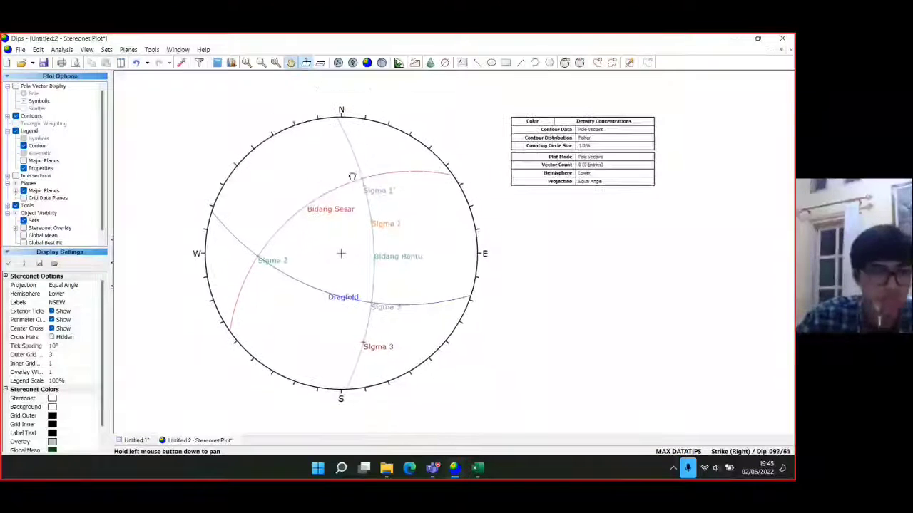
left_click(181, 62)
left_click(418, 200)
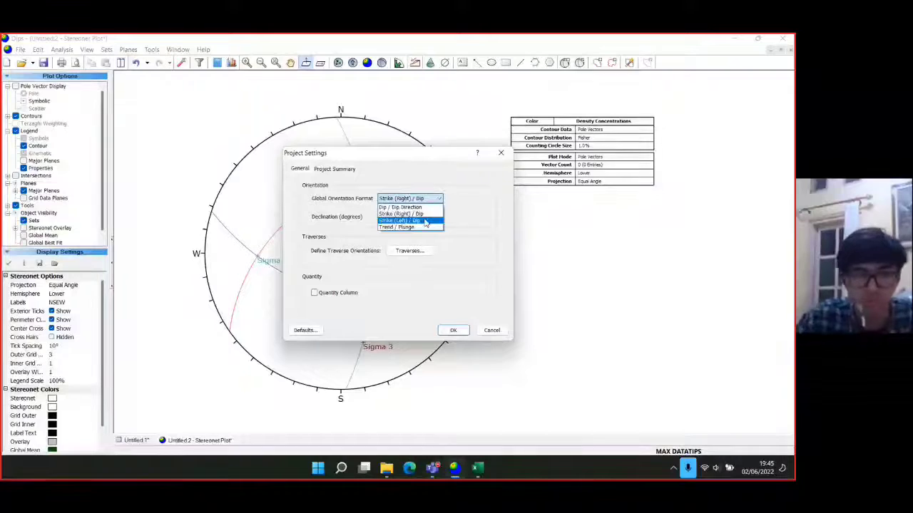
left_click(399, 226)
left_click(452, 331)
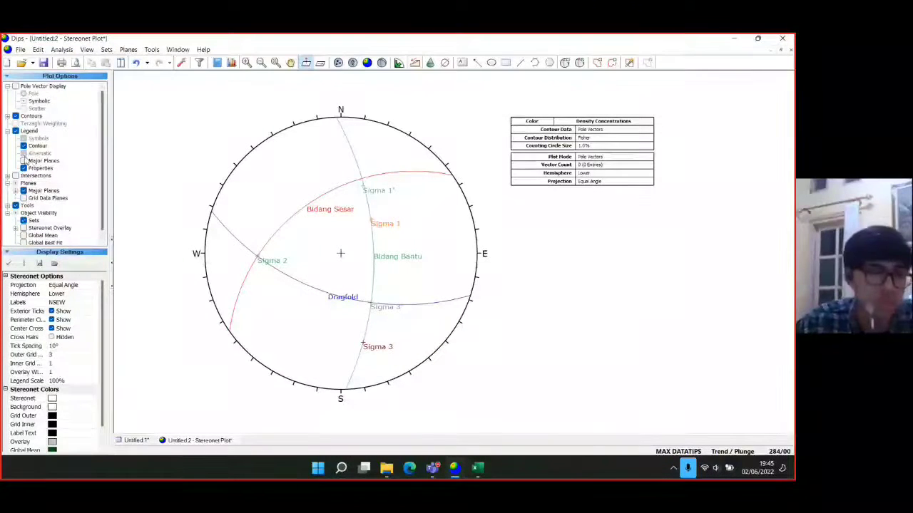
Step: Show the major planes in the stereonet's legend
left_click(24, 160)
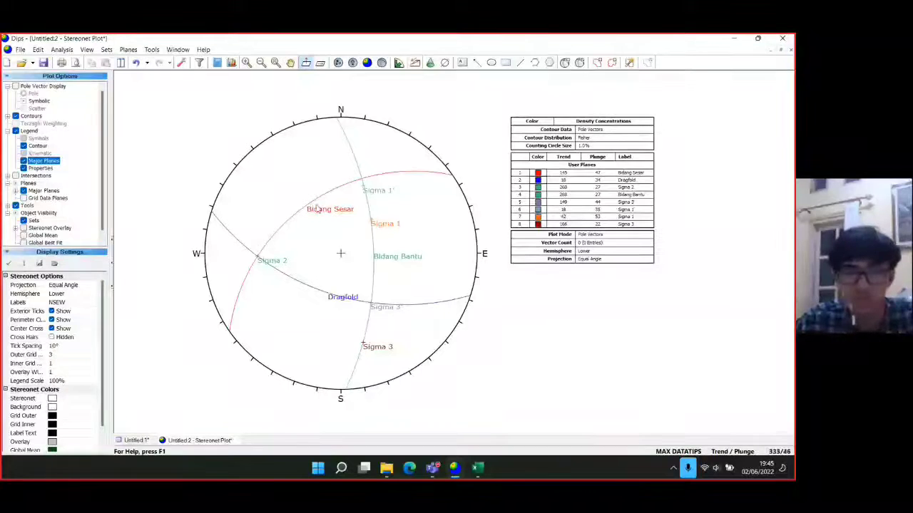
left_click_drag(393, 267, 406, 275)
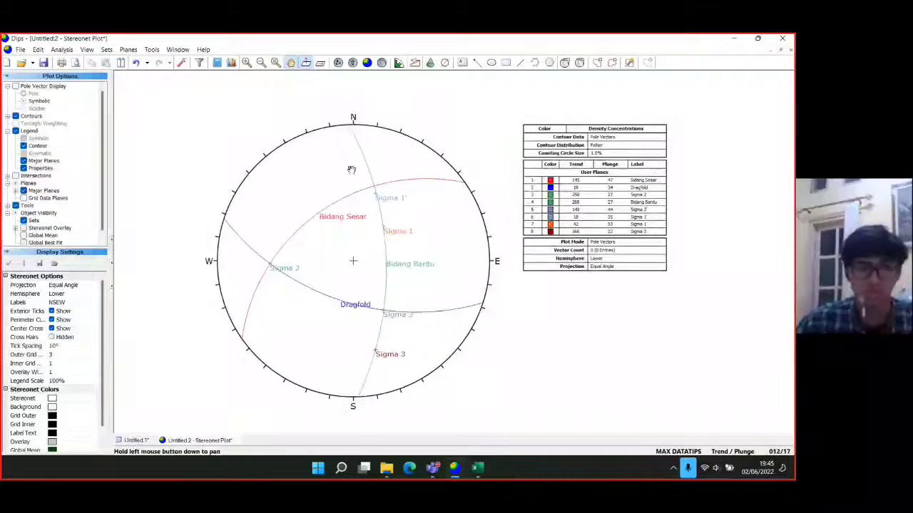
mouse_move(334, 245)
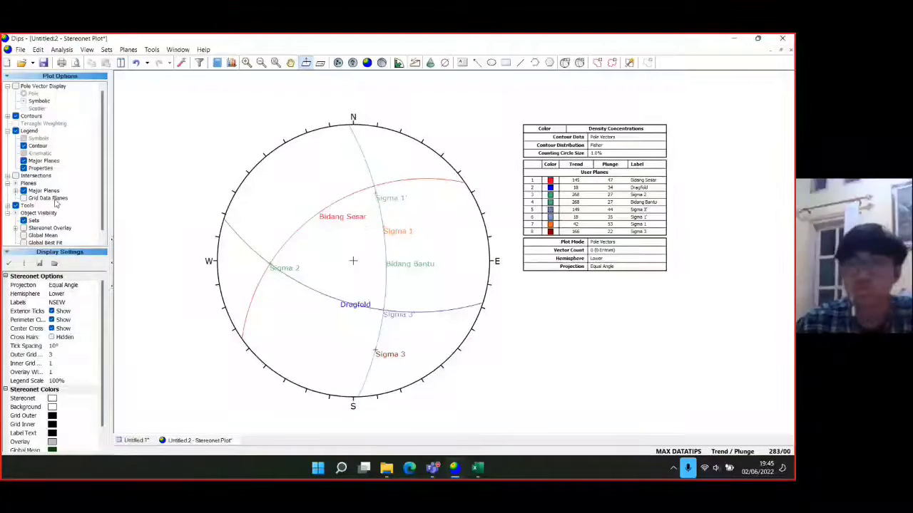
scroll(43, 206, "down", 1)
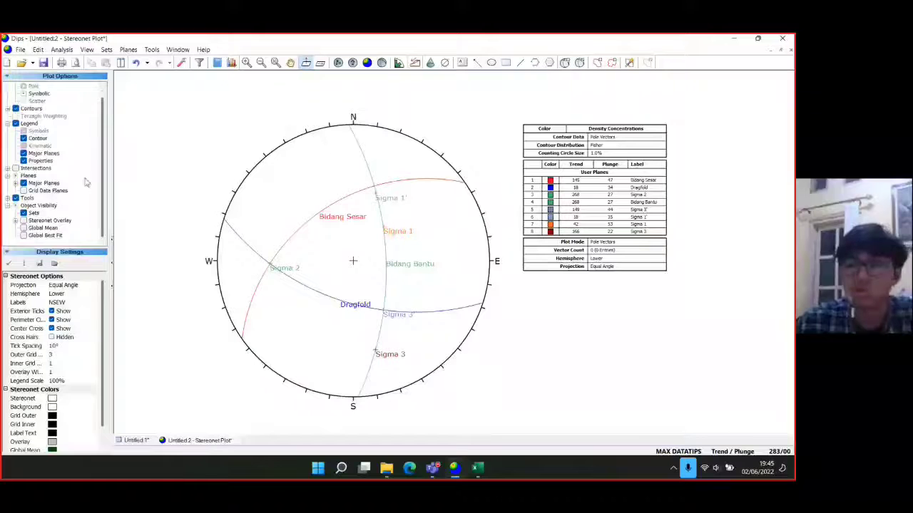
left_click(24, 224)
left_click(29, 227)
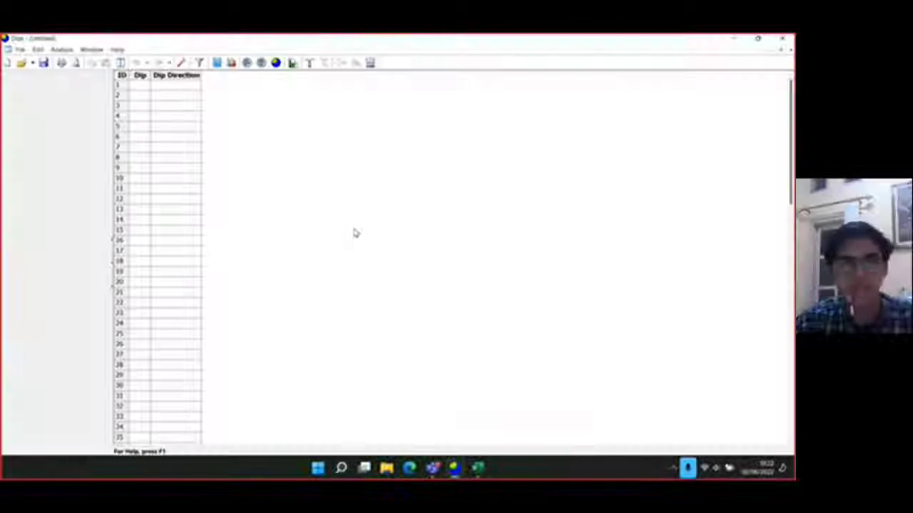
Step: Create a new project with the global orientation format Strike (Right) / Dip and open its stereonet plot
left_click(10, 64)
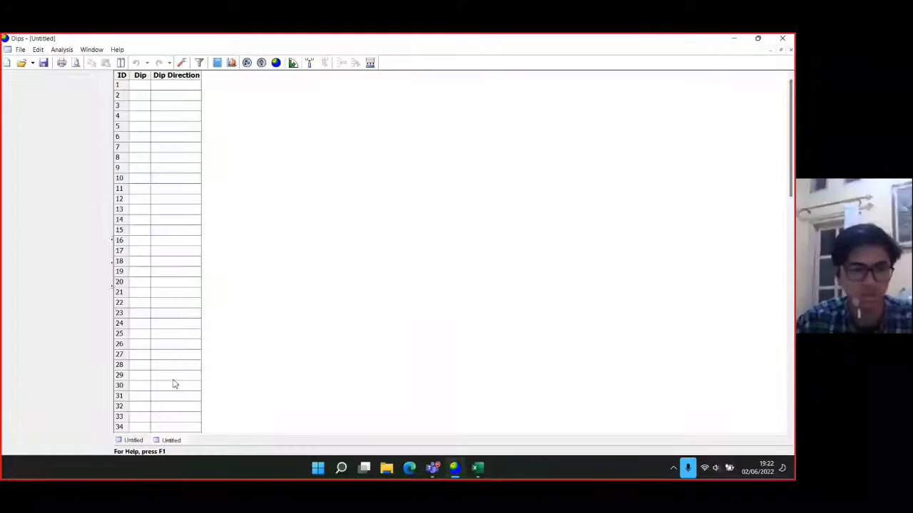
left_click(181, 63)
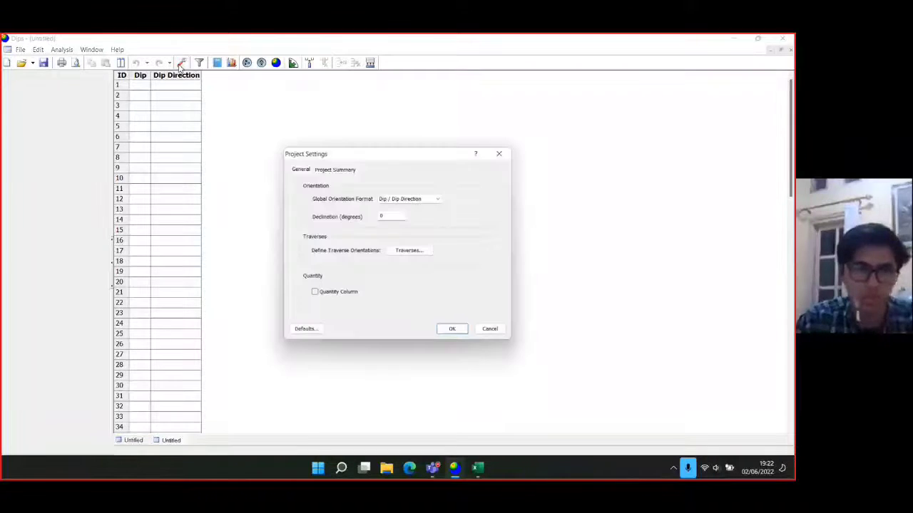
left_click(412, 199)
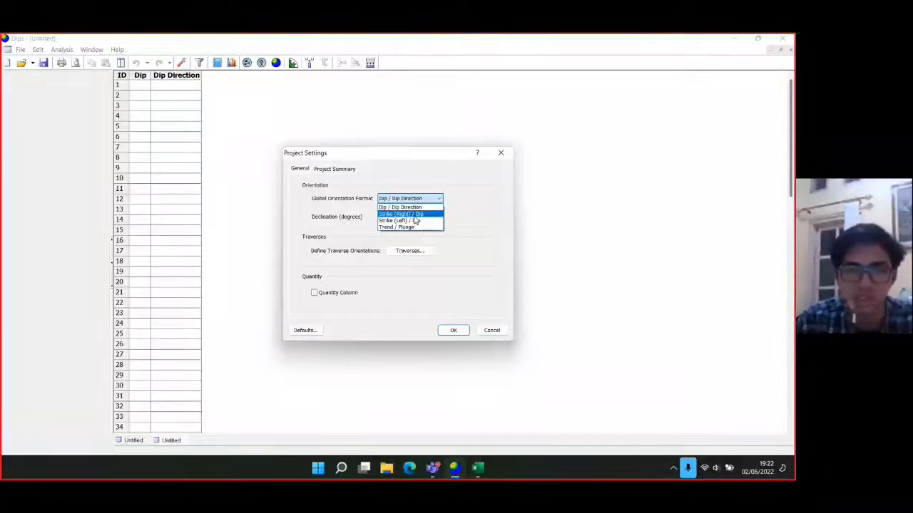
left_click(417, 215)
left_click(453, 330)
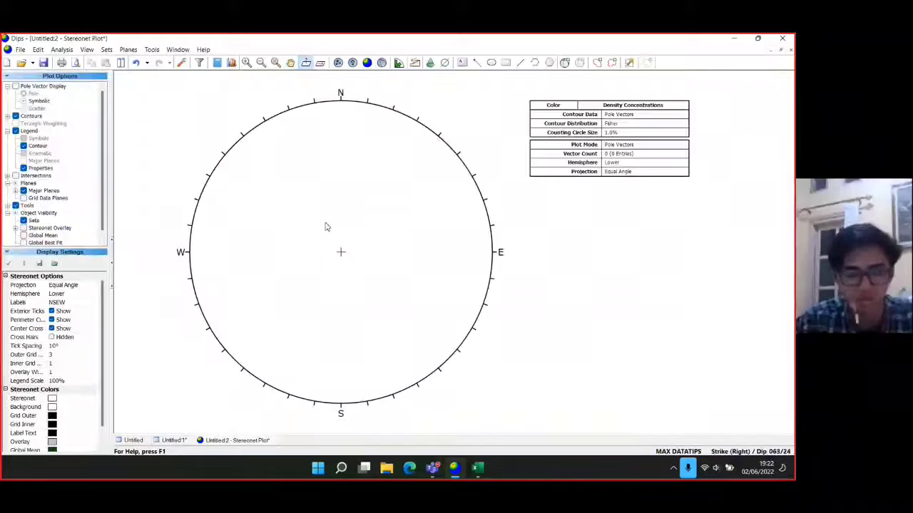
Step: Start a user plane labelled "Bidang Sesar" on the stereonet, with its pole and ID hidden
left_click_drag(348, 287, 434, 259)
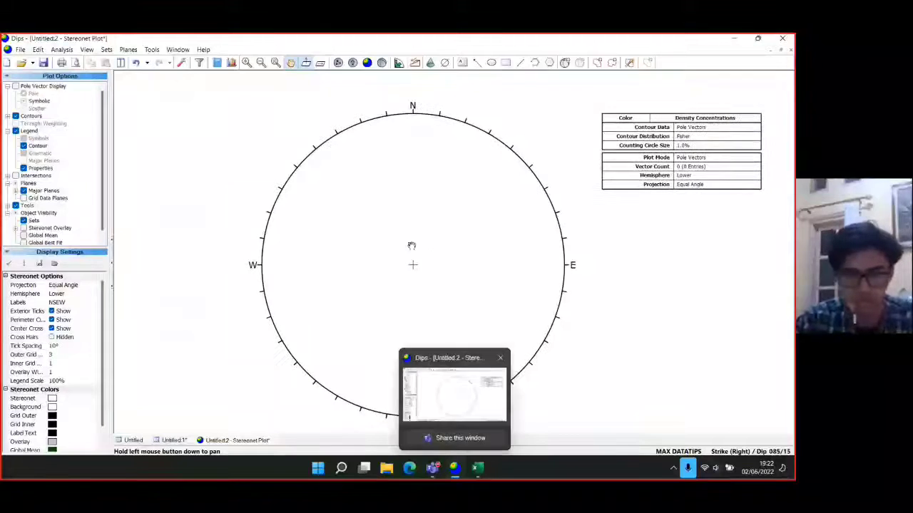
left_click(564, 62)
left_click(412, 267)
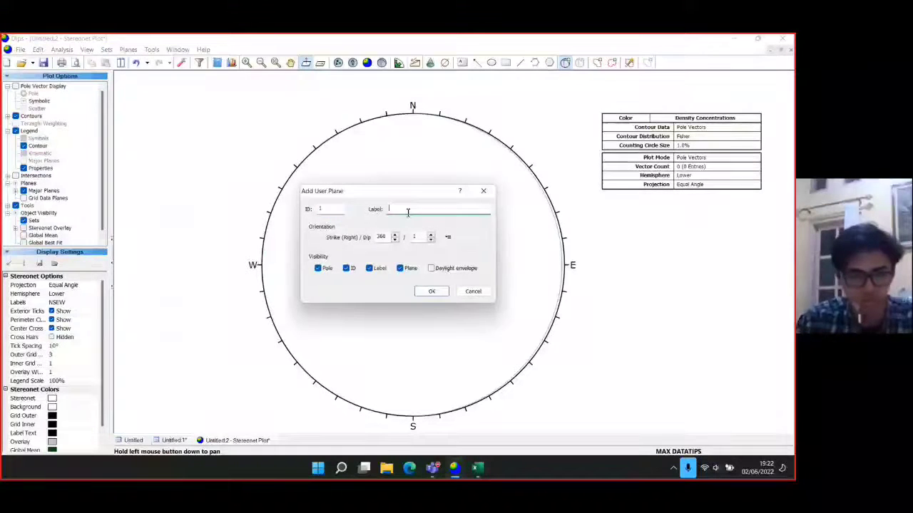
type("Bidang Sesar")
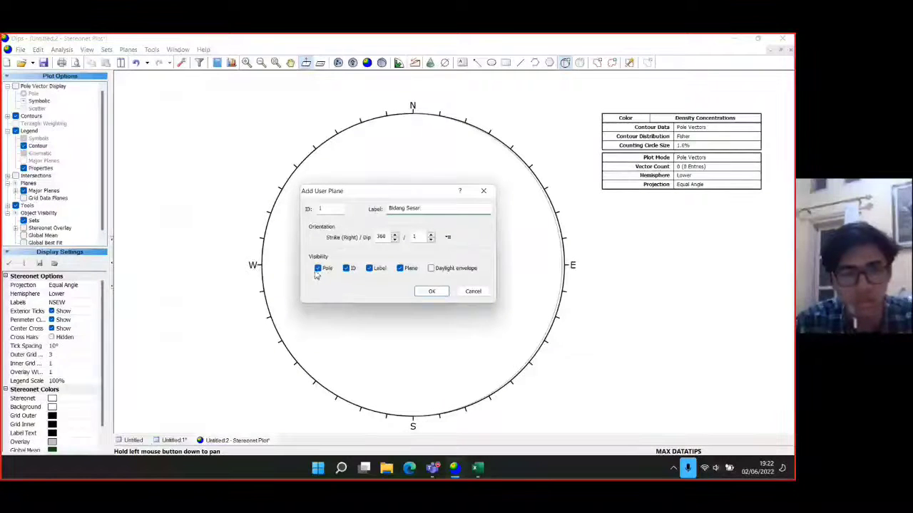
left_click(347, 268)
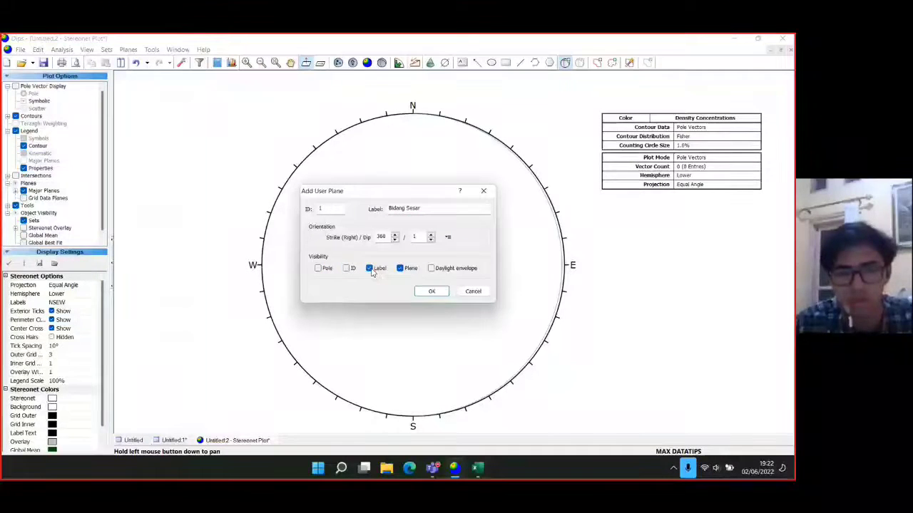
Step: Look up the first Bidang sesar in the Excel Sesar sheet and add the plane in Dips with orientation 145/43
left_click(483, 474)
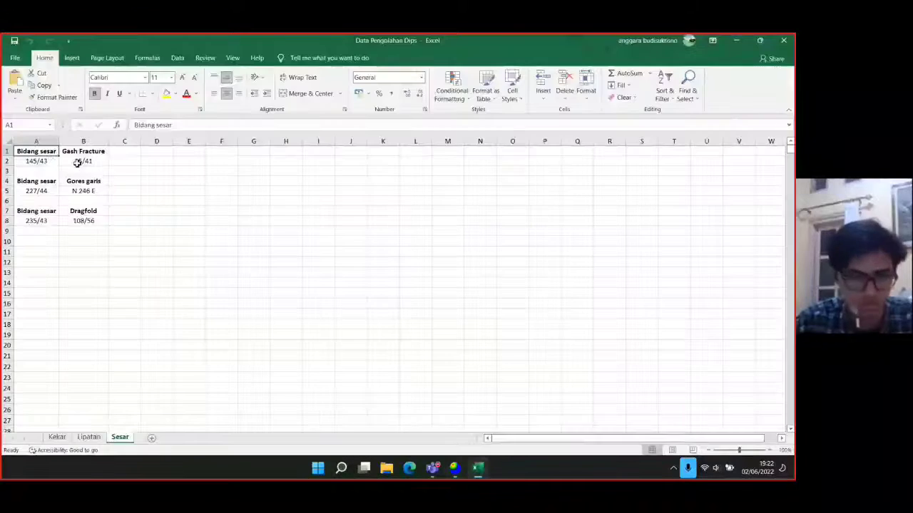
left_click(479, 467)
type("4")
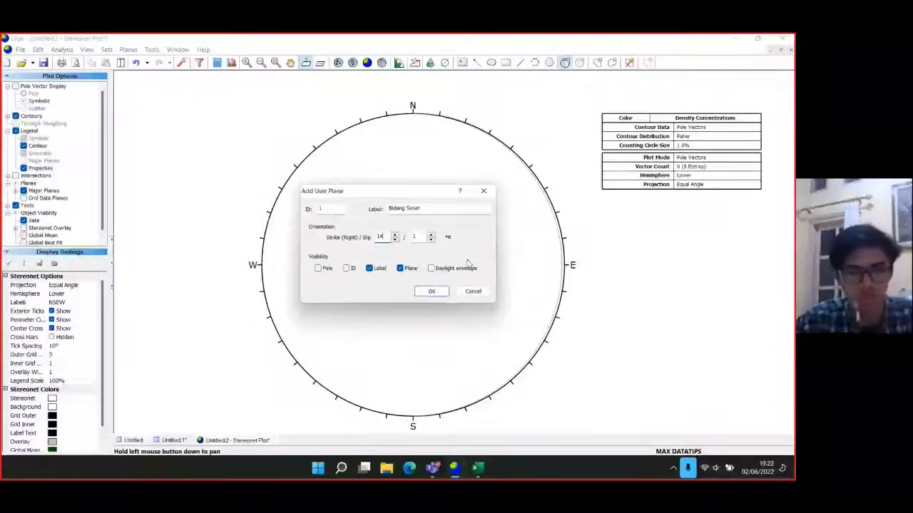
type("3")
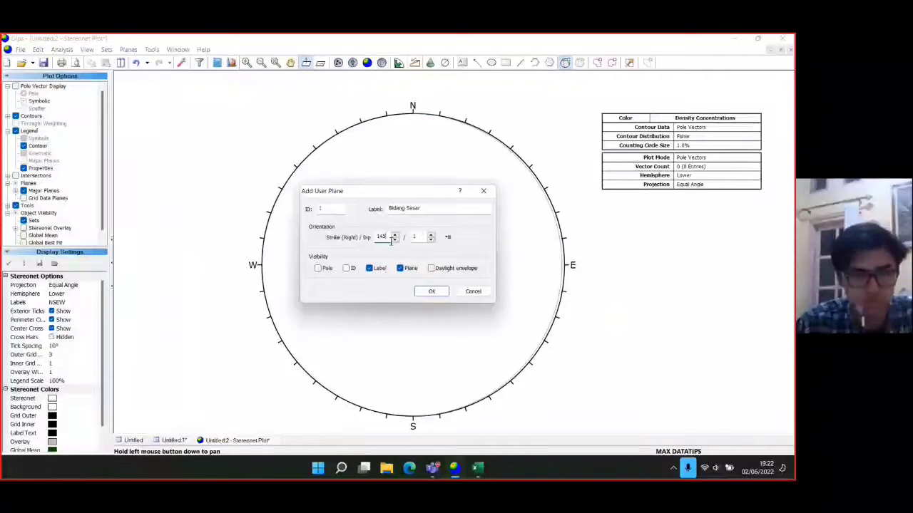
left_click(414, 236)
type("3")
type("3")
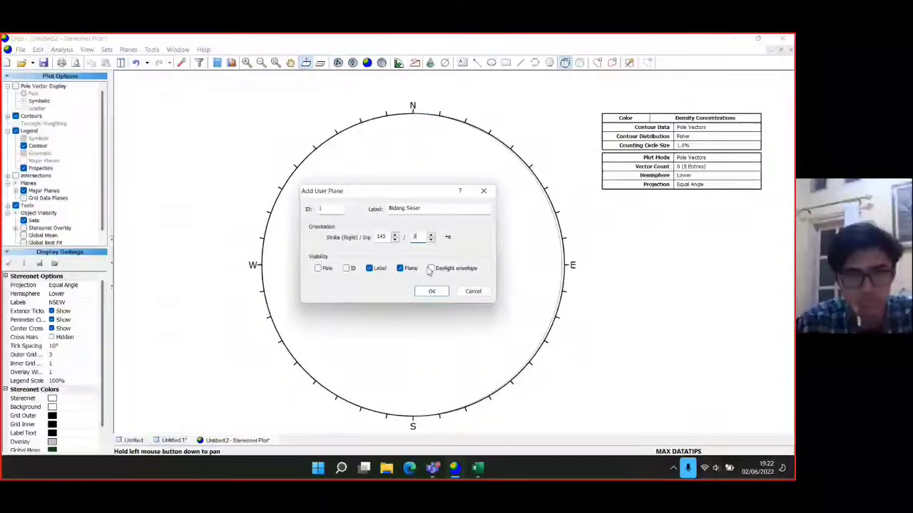
type("3")
left_click(432, 291)
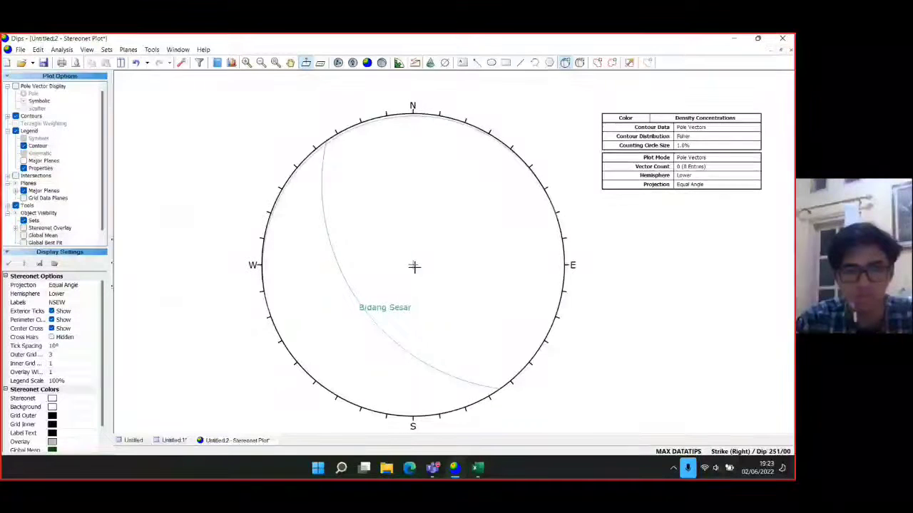
Step: Look up the Gash Fracture reading in the Excel Sesar sheet and add a "Gash Fracture" user plane in Dips with orientation 35/41
left_click(413, 265)
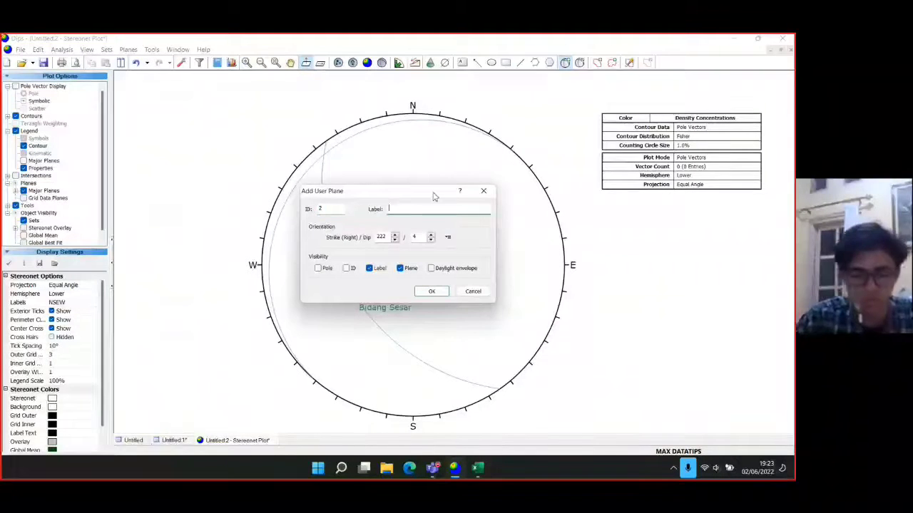
type("Gash Fra")
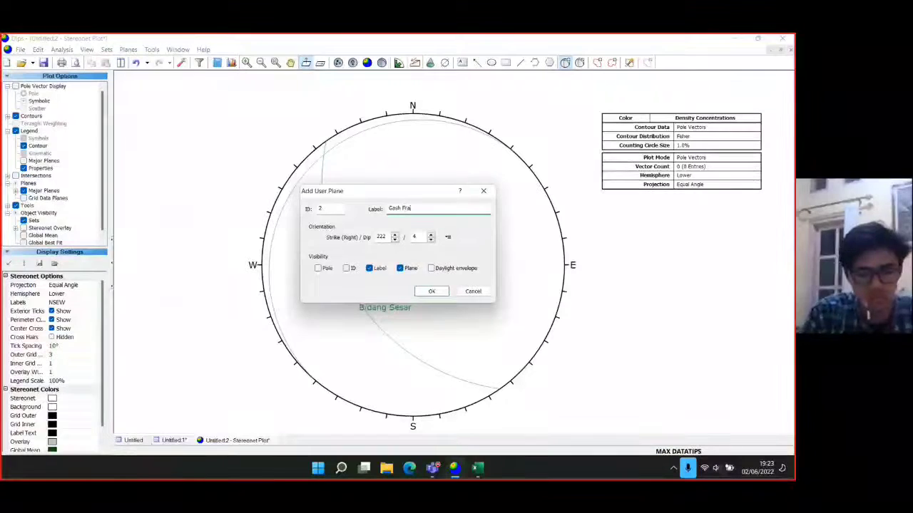
type("cture")
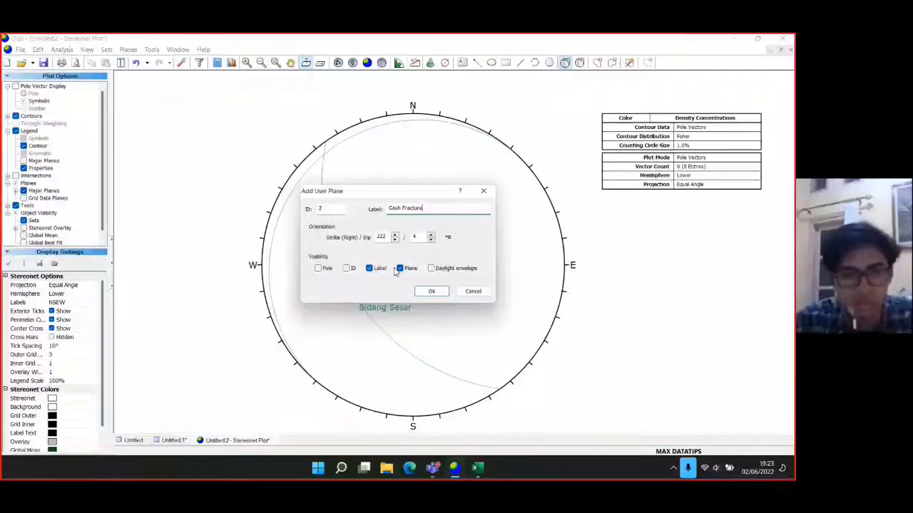
double_click(385, 236)
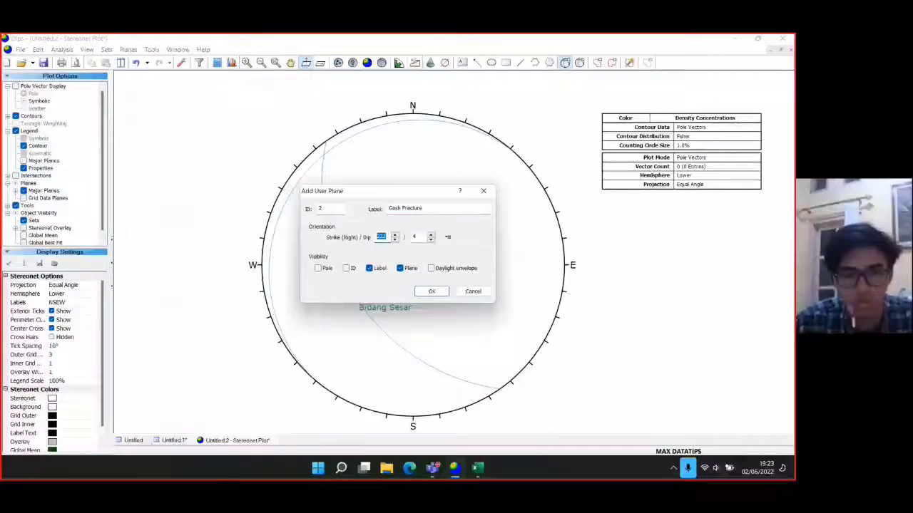
left_click(479, 469)
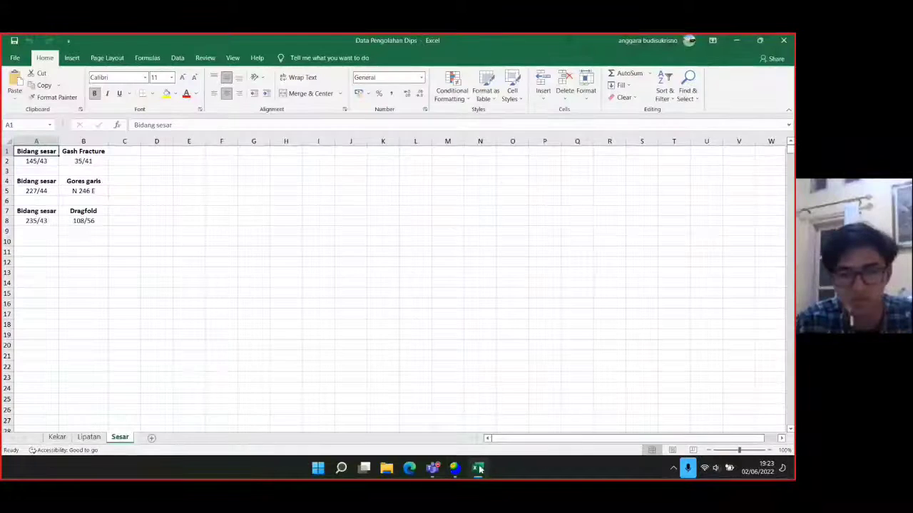
left_click(454, 467)
type("32")
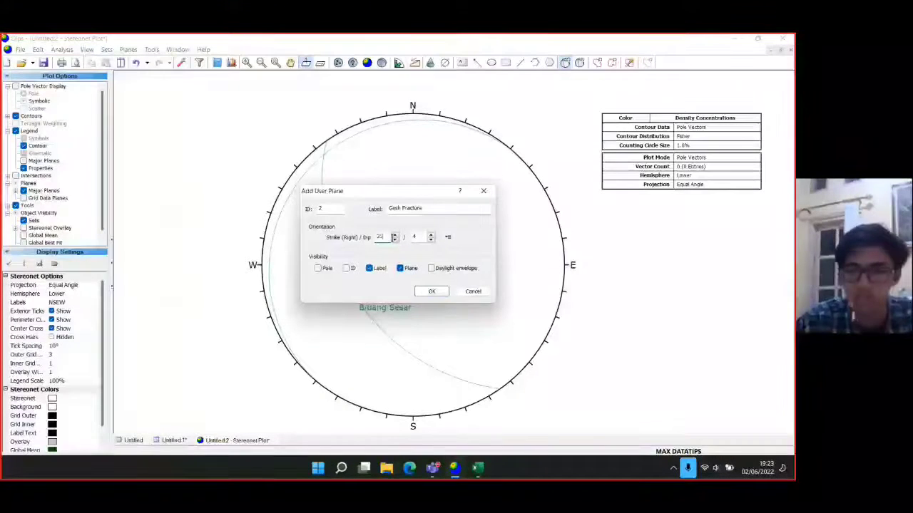
left_click(431, 291)
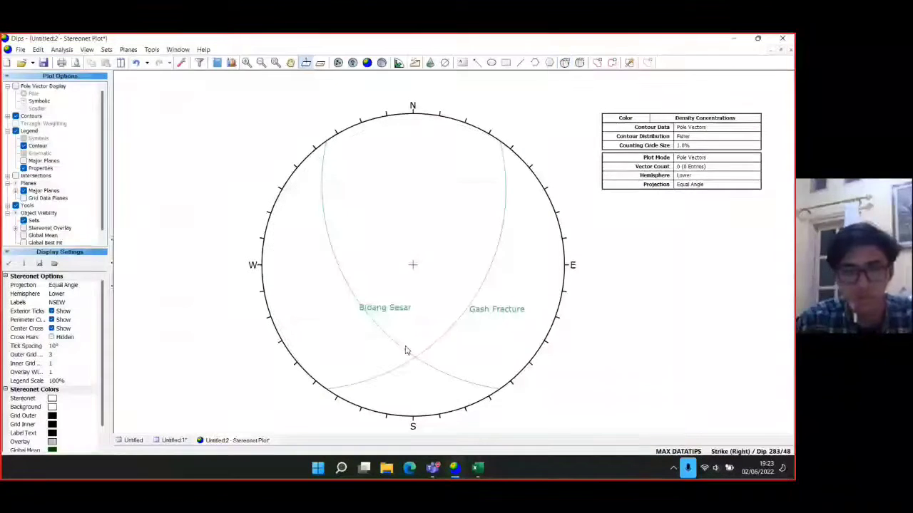
Step: Add a user plane labelled "Sigma 2" at the intersection of Bidang Sesar and Gash Fracture, showing its pole and label but not its plane
mouse_move(438, 340)
left_mouse_down()
mouse_move(464, 294)
mouse_move(422, 338)
mouse_move(427, 354)
left_mouse_up()
scroll(423, 338, "up", 1)
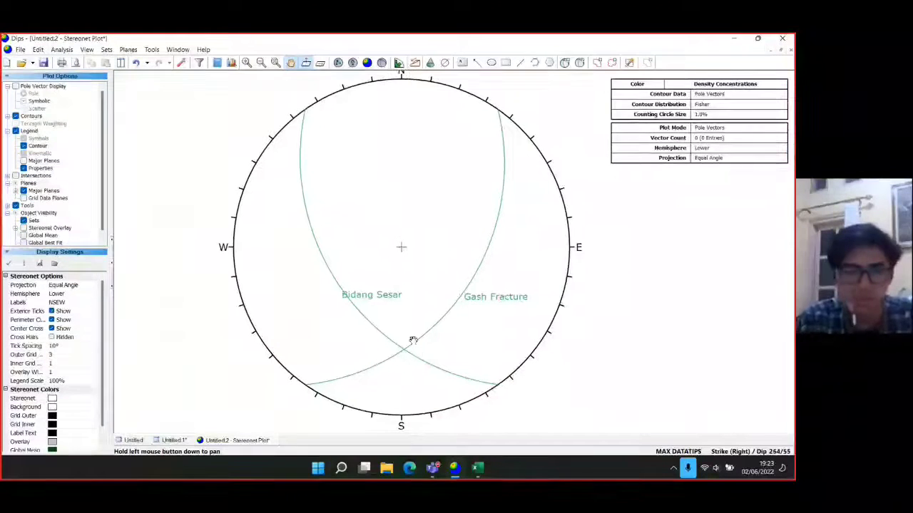
key("Escape")
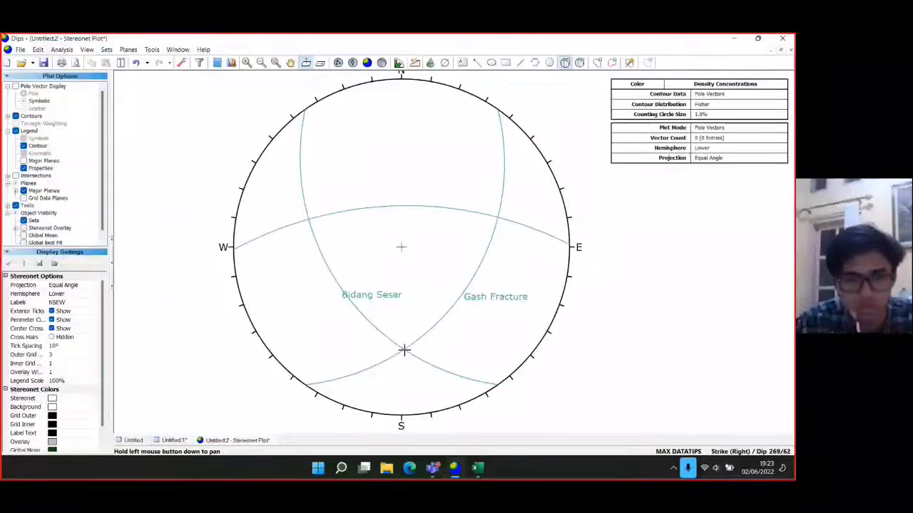
left_click(404, 351)
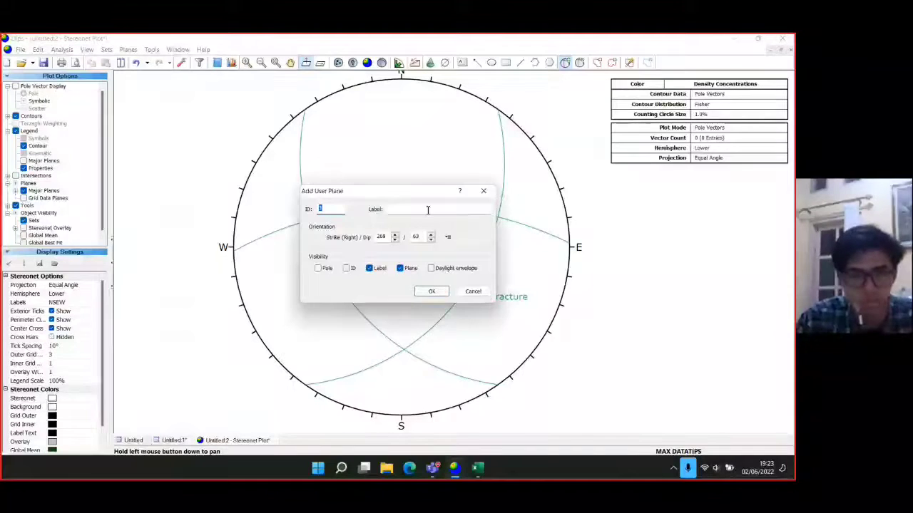
left_click(427, 208)
type("Sigma 2")
left_click(318, 268)
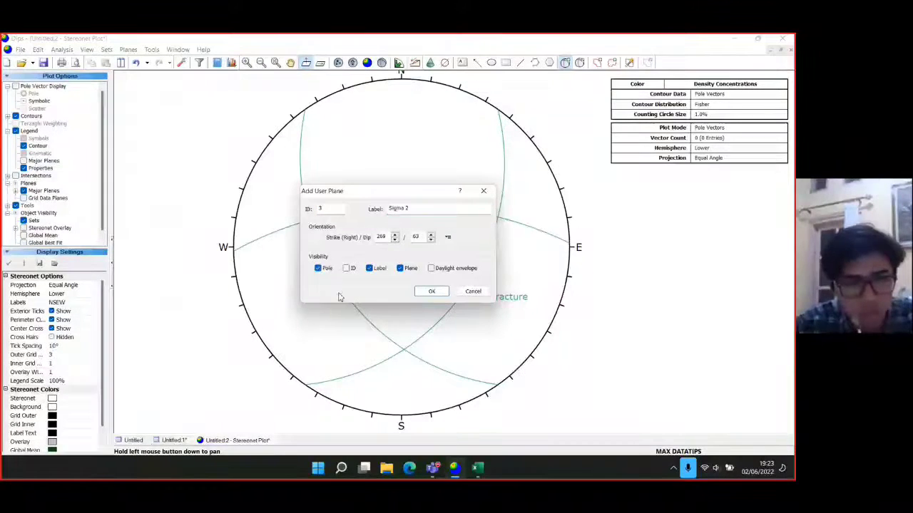
left_click(431, 291)
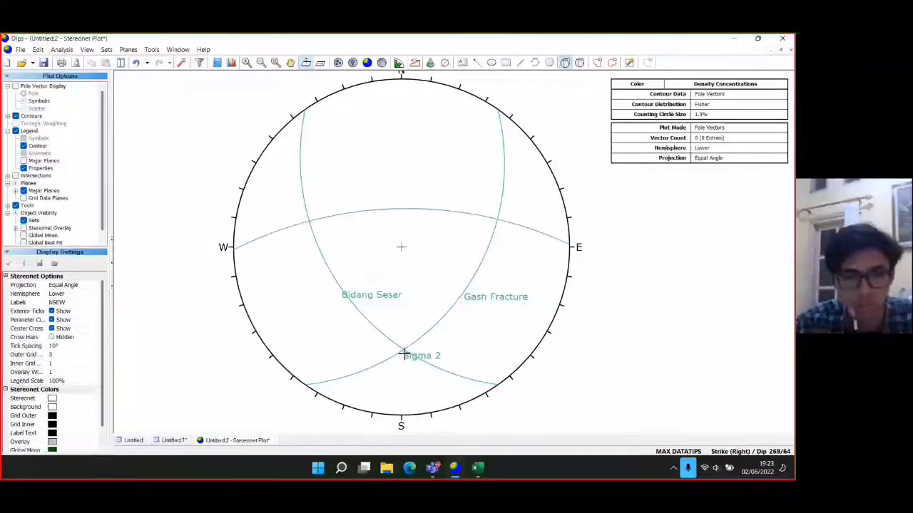
Step: Add a user plane labelled "Bidang Bantu" with its pole on the Sigma 2 point, showing the plane and hiding the pole
left_click(404, 351)
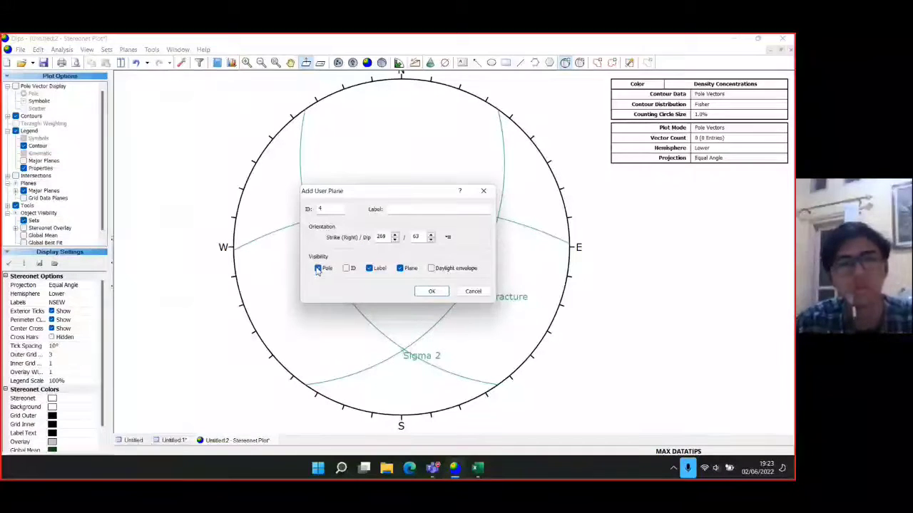
left_click(318, 268)
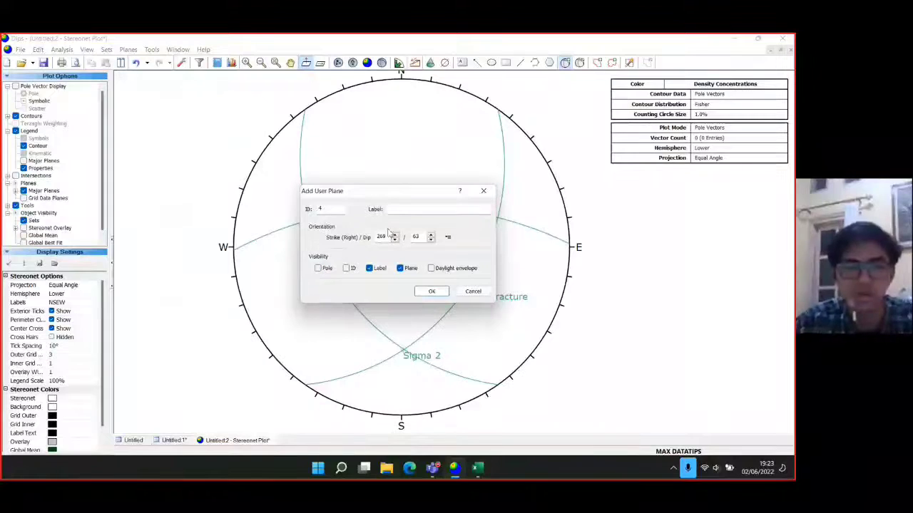
left_click(397, 213)
type("Bidang Bantu")
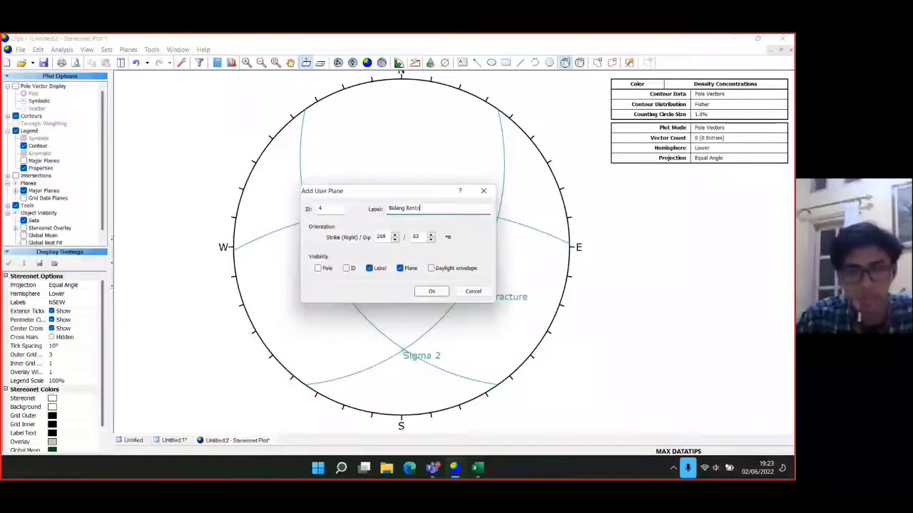
key("Return")
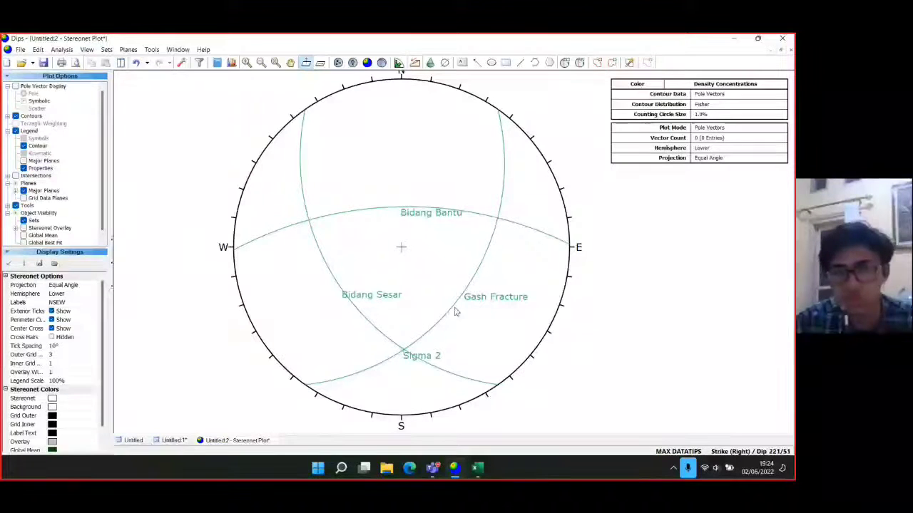
Step: Add a user plane labelled "Sigma 1" where Gash Fracture crosses Bidang Bantu, with its pole shown and its plane hidden
left_click(565, 62)
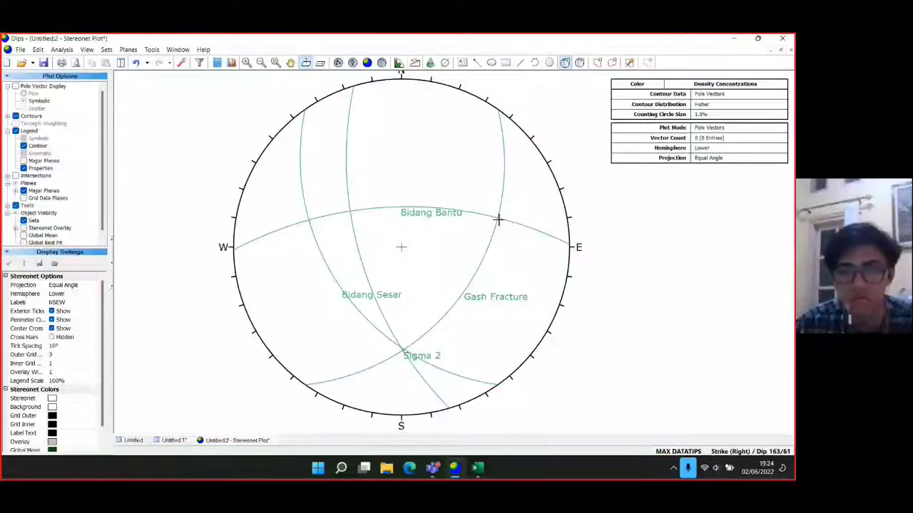
left_click(497, 219)
type("Sigma 1")
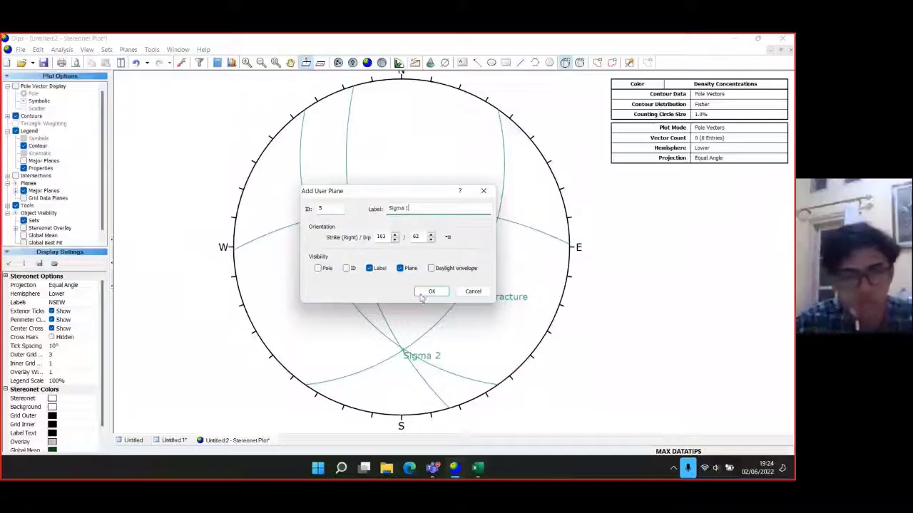
left_click(318, 268)
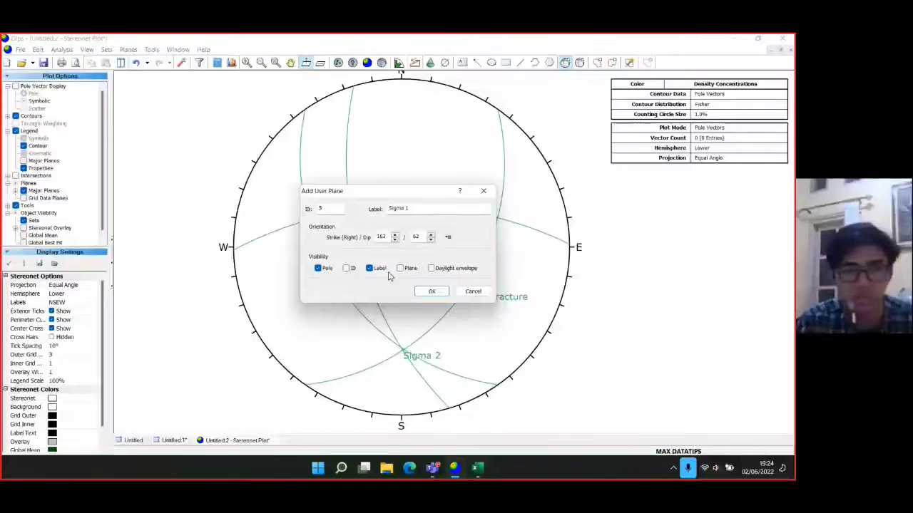
left_click(431, 291)
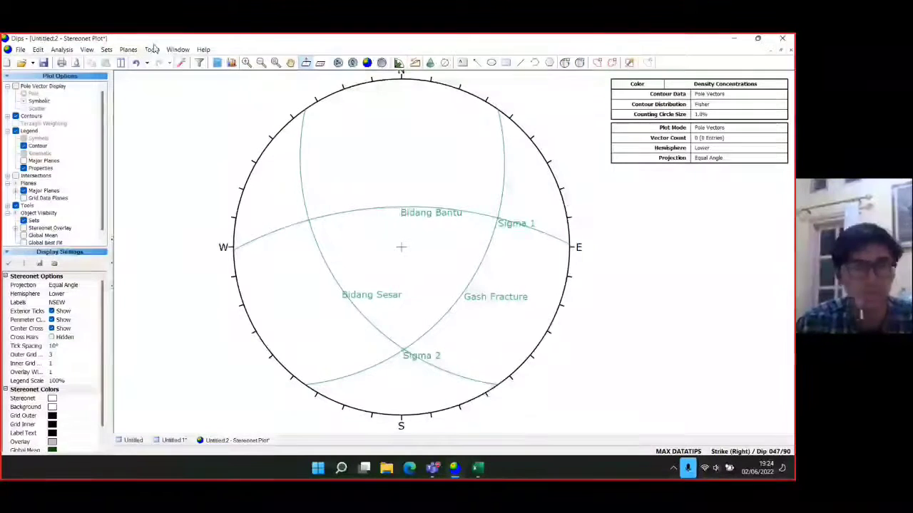
Step: Place a pitch grid on the stereonet aligned with the Bidang Bantu great circle
left_click(151, 49)
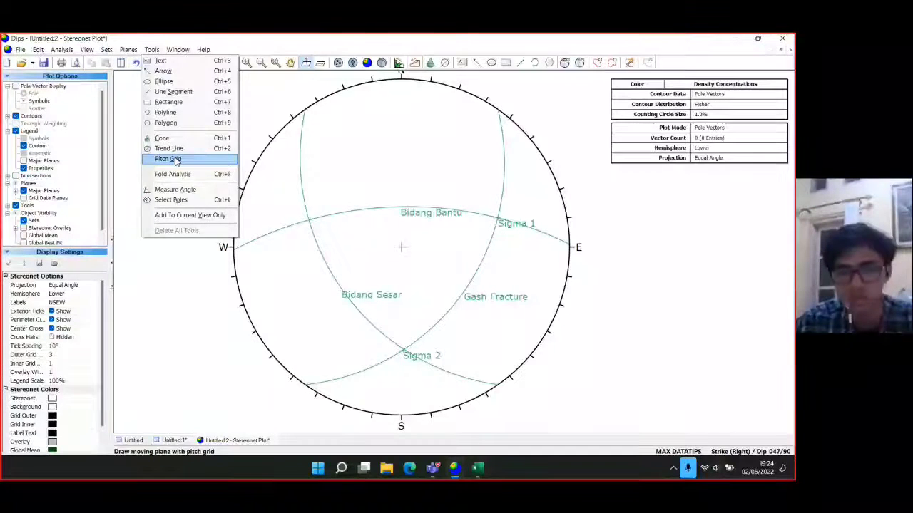
left_click(175, 159)
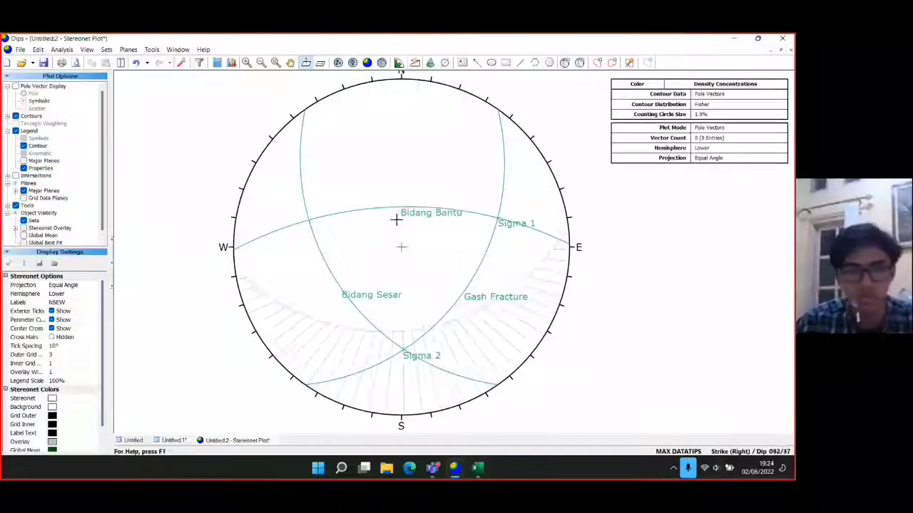
left_click(404, 351)
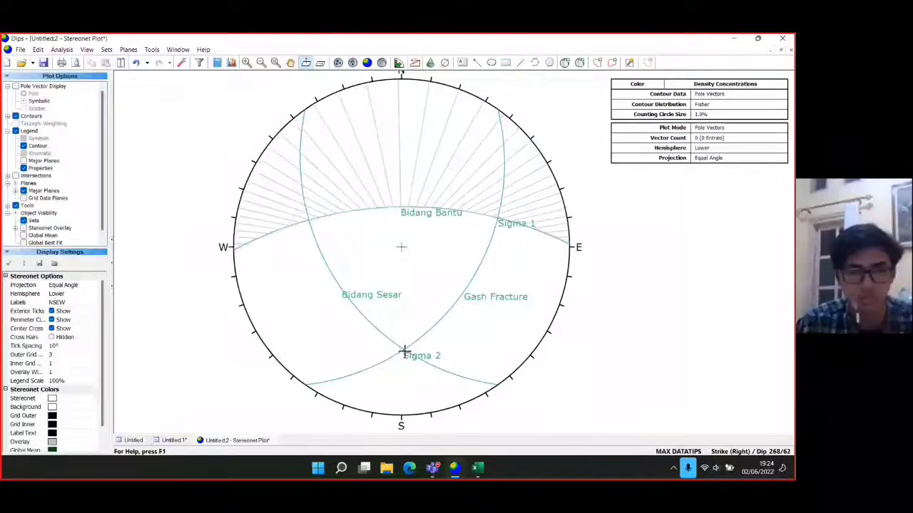
Step: Add a pole-only user plane labelled "Sigma 3" at about 33/42 on the Bidang Bantu arc, using the pitch grid for position
middle_click(482, 254)
scroll(482, 255, "up", 3)
left_click_drag(472, 214, 477, 307)
scroll(453, 267, "up", 2)
key("Escape")
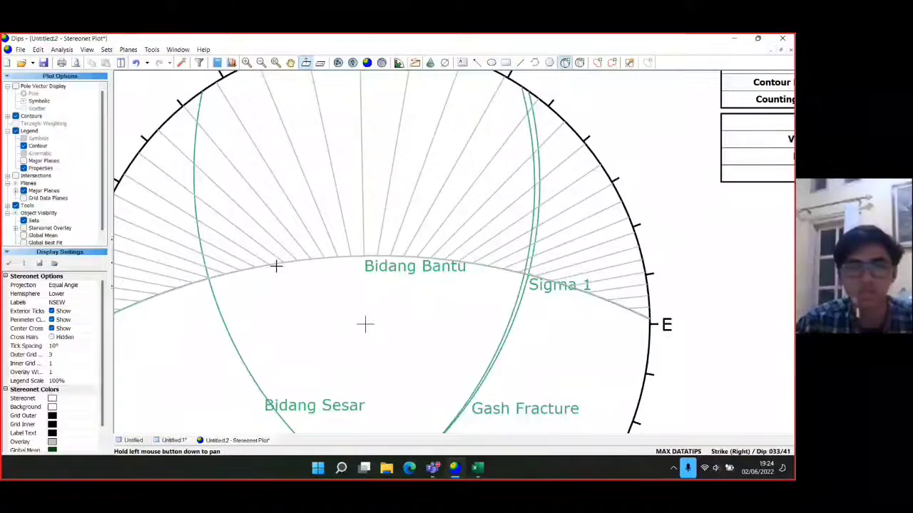
left_click(275, 265)
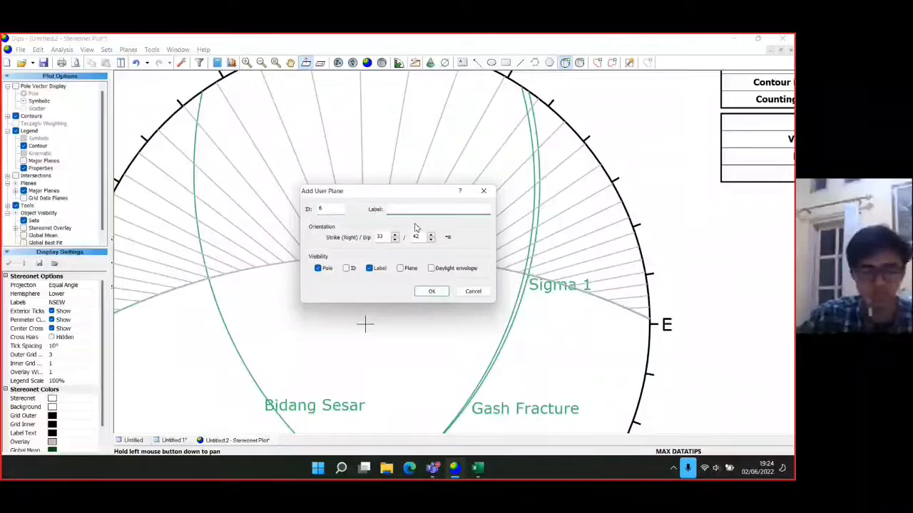
type("Sigma 3")
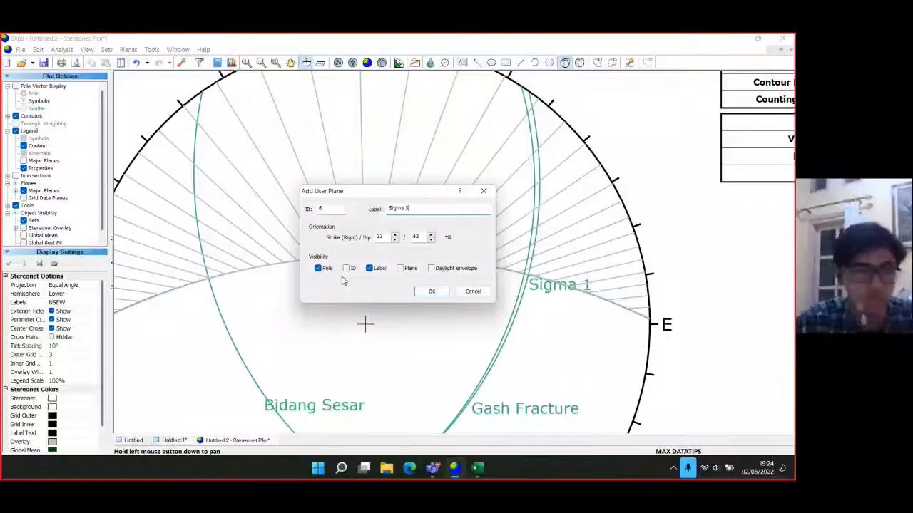
left_click(430, 293)
scroll(358, 228, "down", 2)
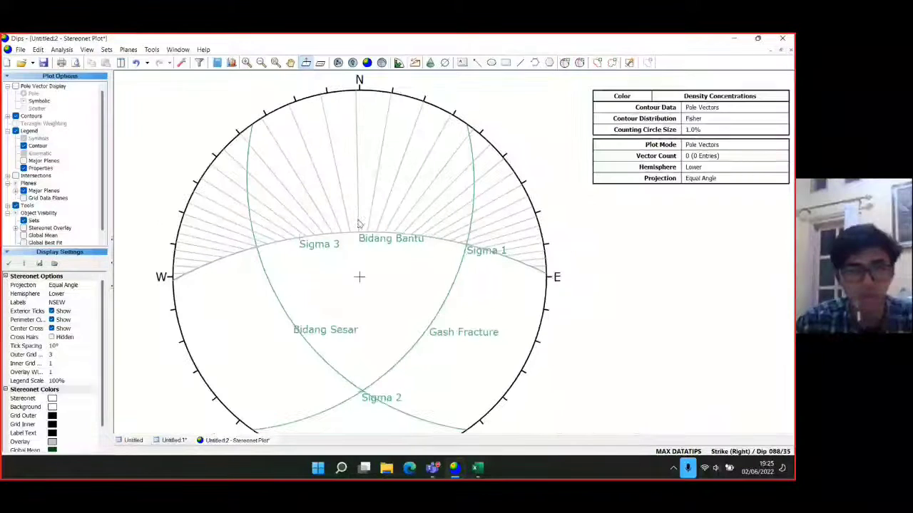
Step: Delete the pitch grid along Bidang Bantu from the stereonet and recentre the plot
left_click(350, 235)
right_click(344, 228)
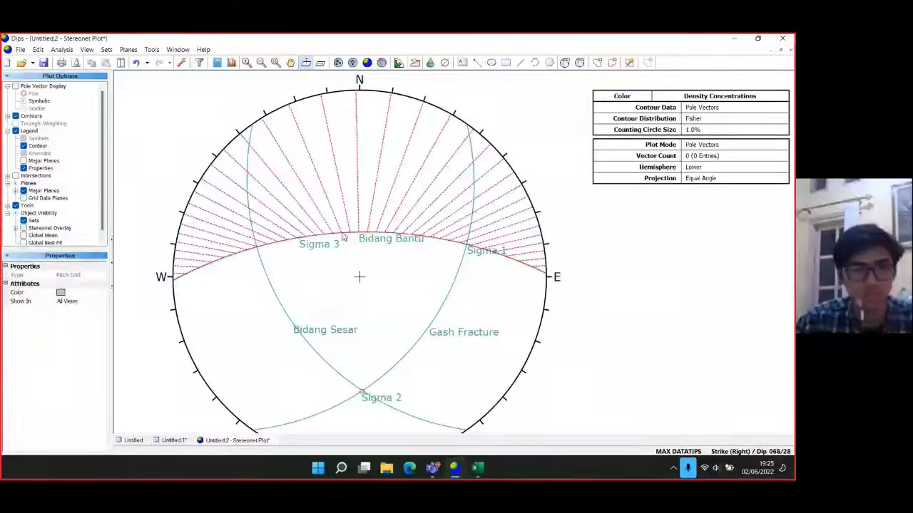
left_click(365, 267)
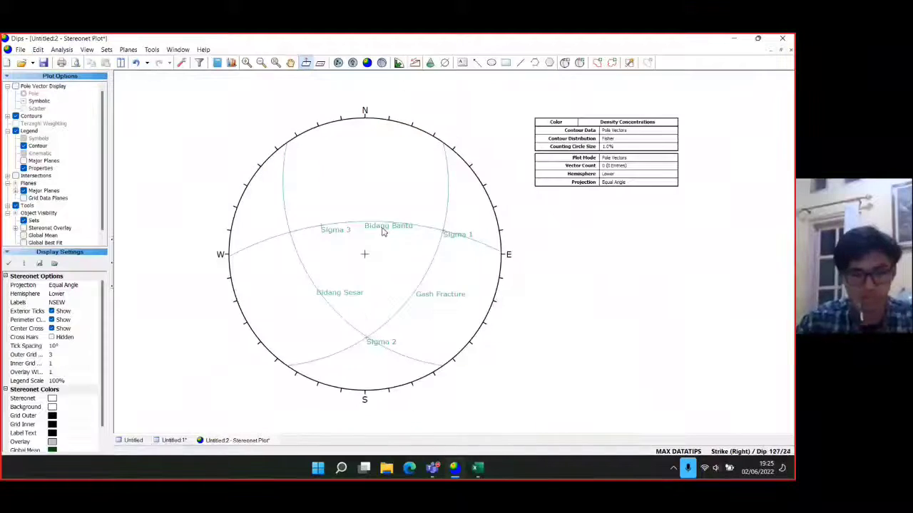
left_click_drag(367, 247, 420, 251)
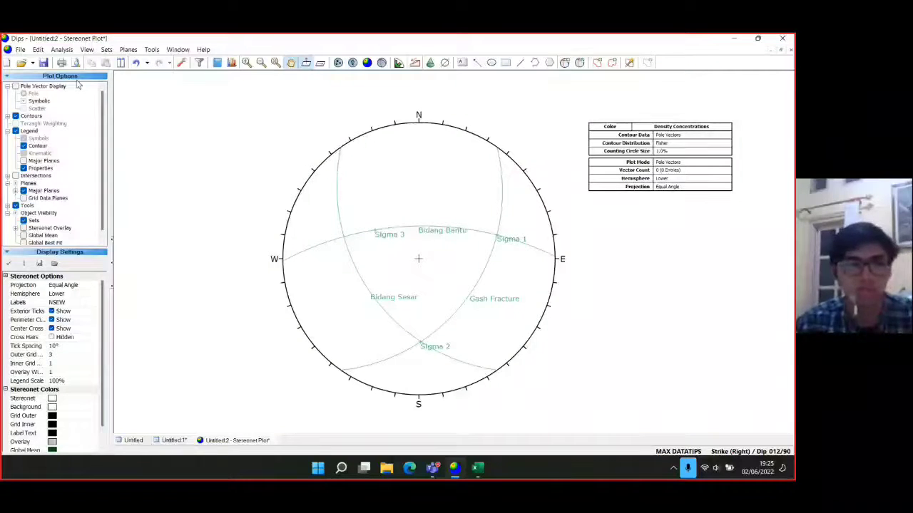
Step: Show the major planes in the stereonet's legend and turn on the stereonet overlay in Equatorial mode
left_click(23, 160)
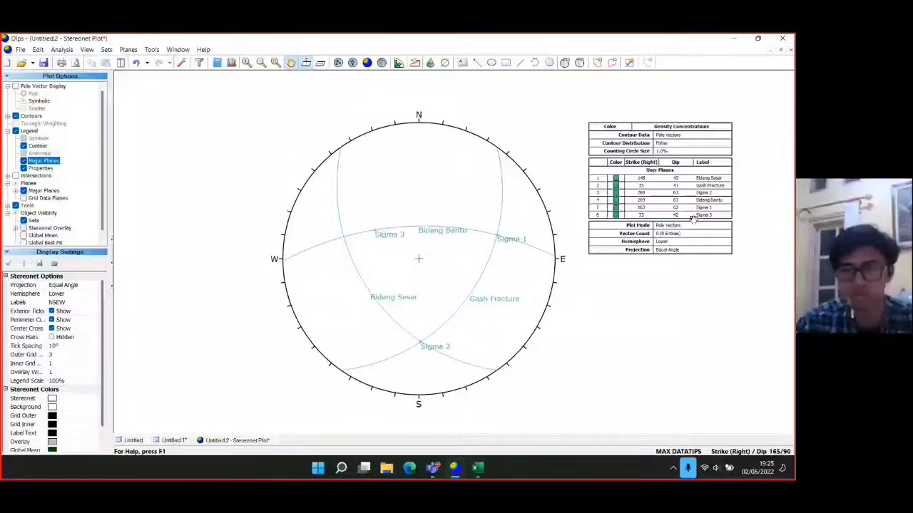
scroll(22, 243, "down", 1)
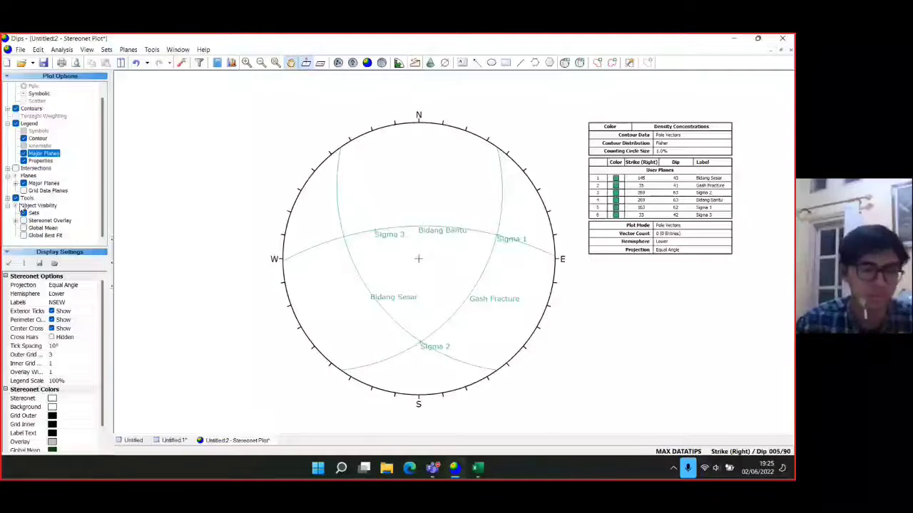
left_click(24, 221)
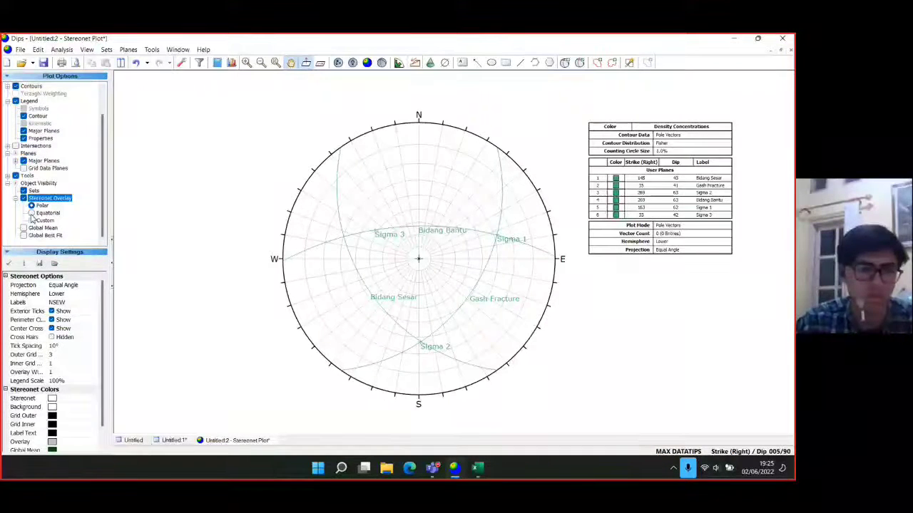
left_click(32, 212)
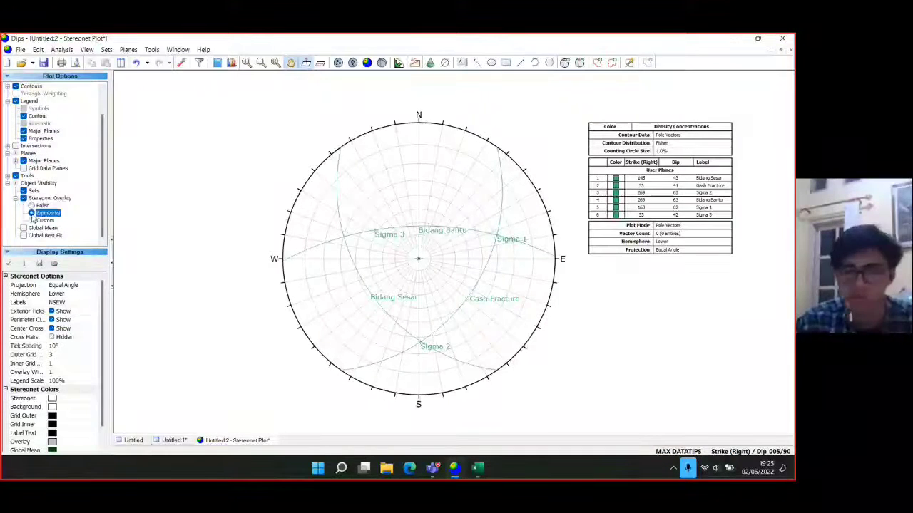
left_click(395, 228)
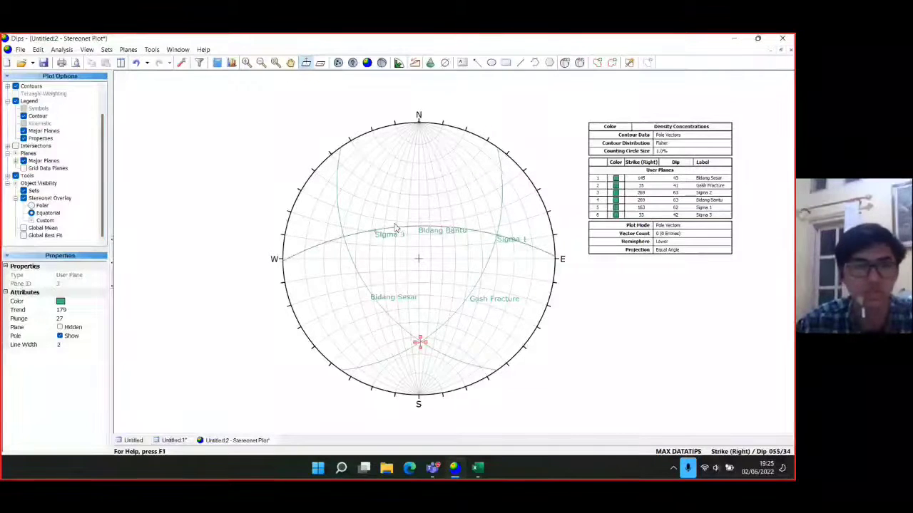
Step: Recolour the user planes on the stereonet, making Bidang Sesar red and Gash Fracture blue
right_click(394, 228)
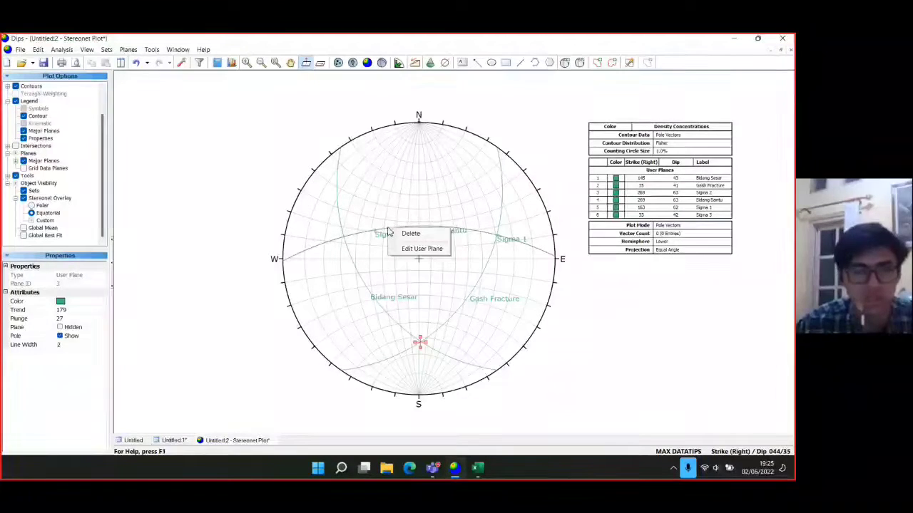
left_click(400, 248)
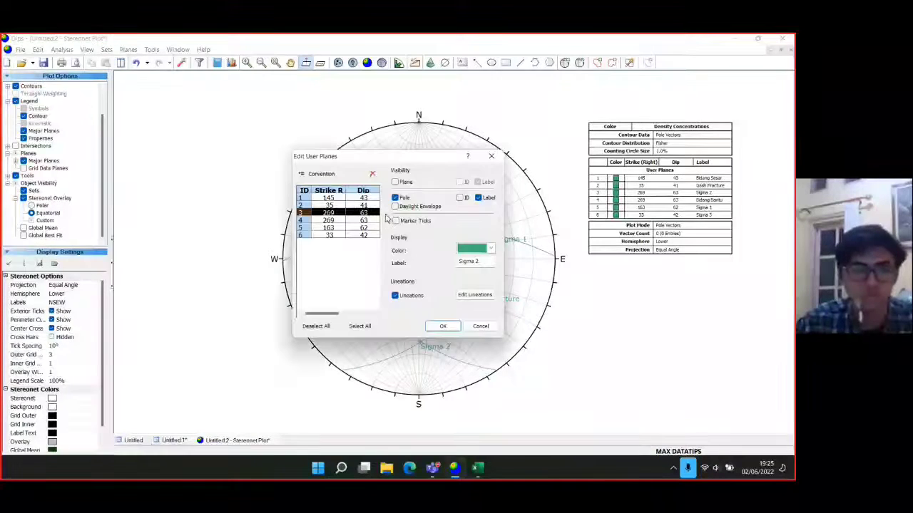
left_click(491, 248)
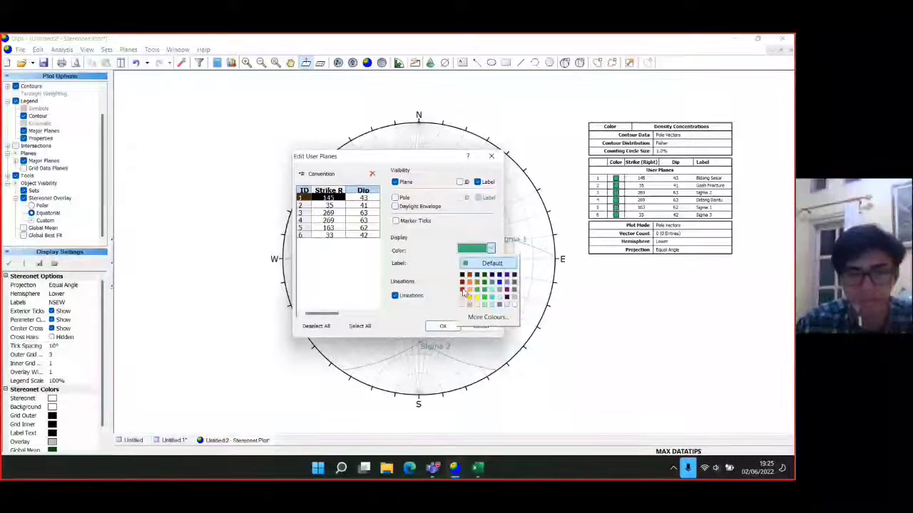
left_click(465, 279)
left_click(330, 206)
left_click(490, 248)
left_click(493, 273)
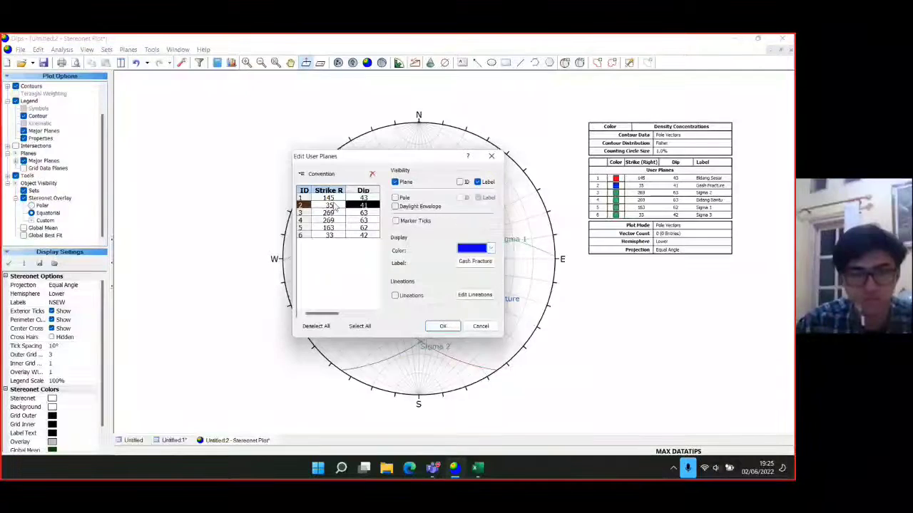
Step: Give the Sigma 1 and Sigma 3 user planes the same very dark colour from the palette
left_click(328, 212)
key("Down")
key("Down")
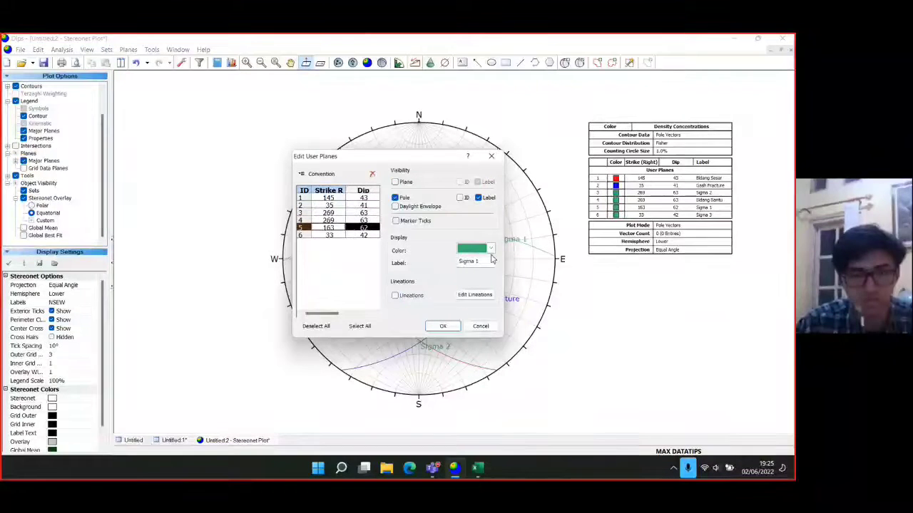
left_click(491, 249)
left_click(507, 297)
key("Down")
left_click(491, 248)
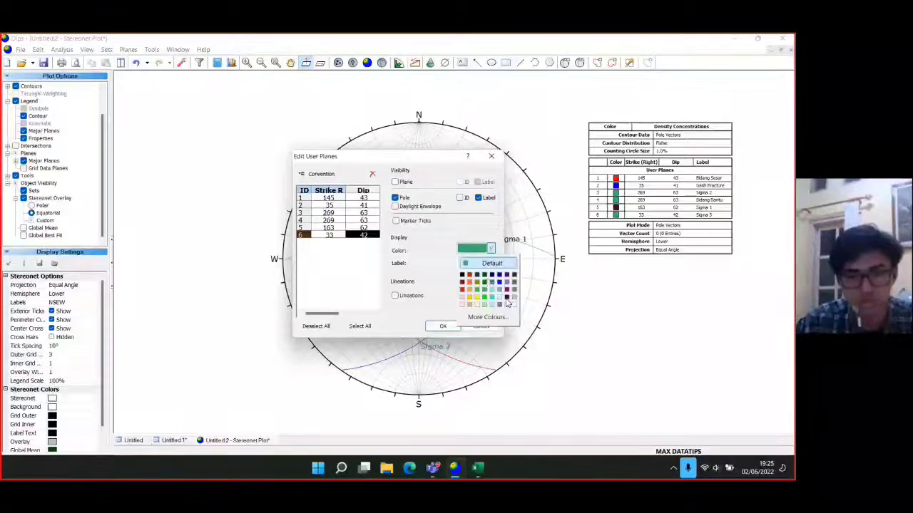
left_click(508, 298)
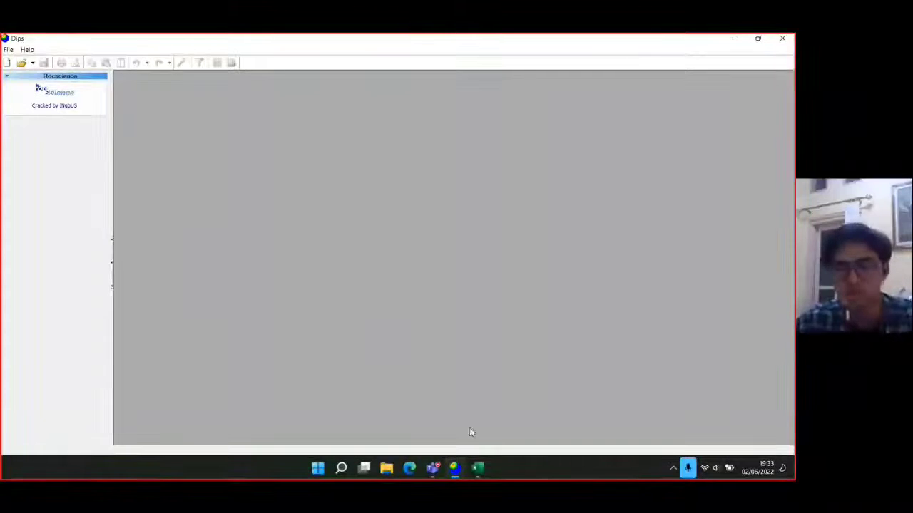
Step: Create a new Dips project with the global orientation format Strike (Right) / Dip and open its contour stereonet plot
left_click(479, 469)
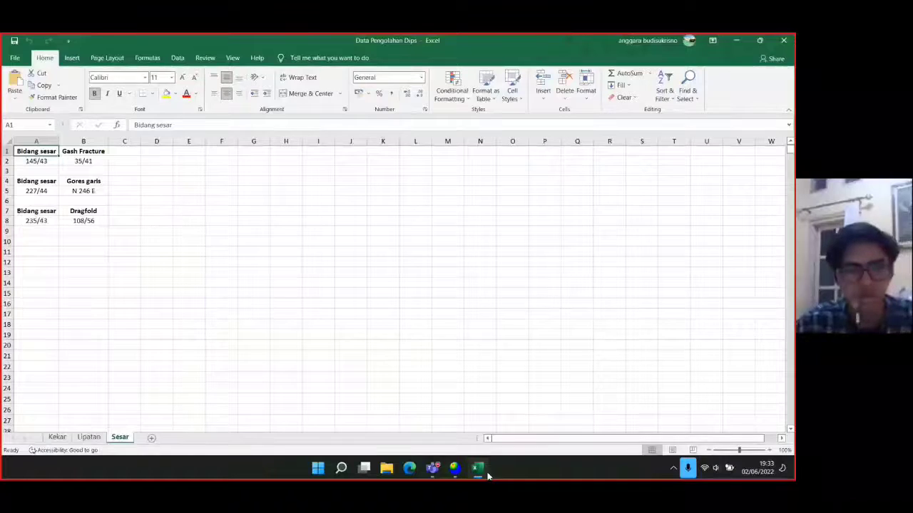
left_click(456, 465)
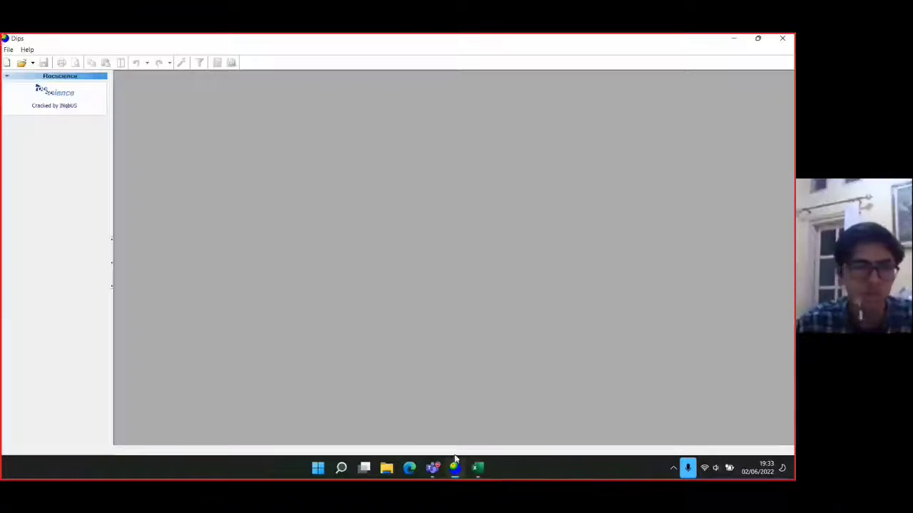
left_click(9, 64)
left_click_drag(587, 171, 500, 82)
left_click(181, 62)
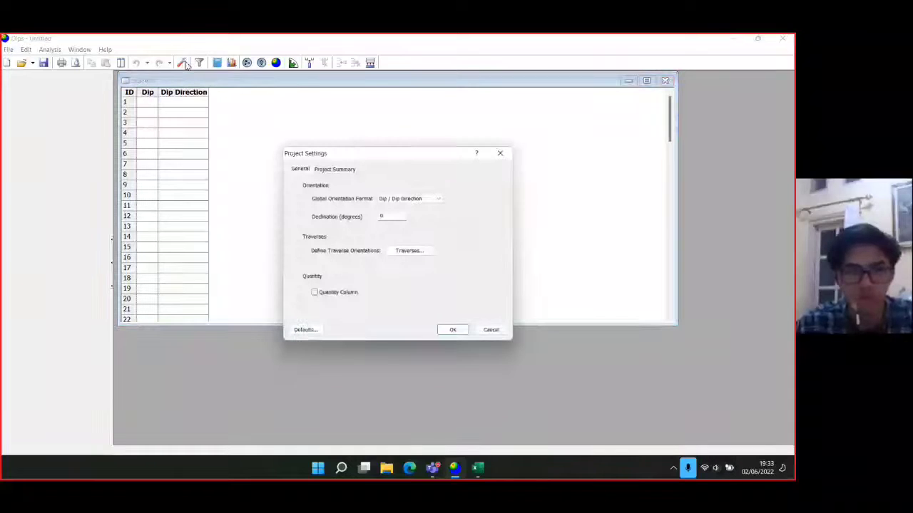
left_click(407, 200)
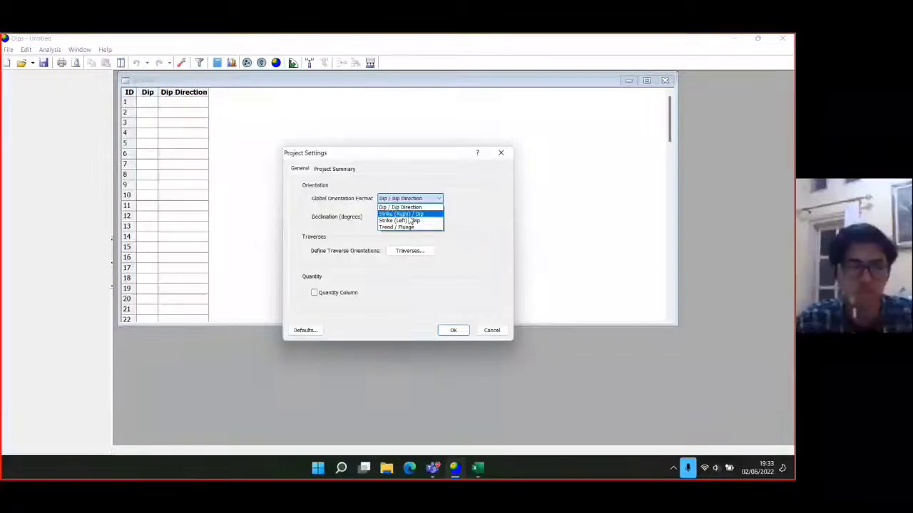
left_click(408, 213)
left_click(452, 331)
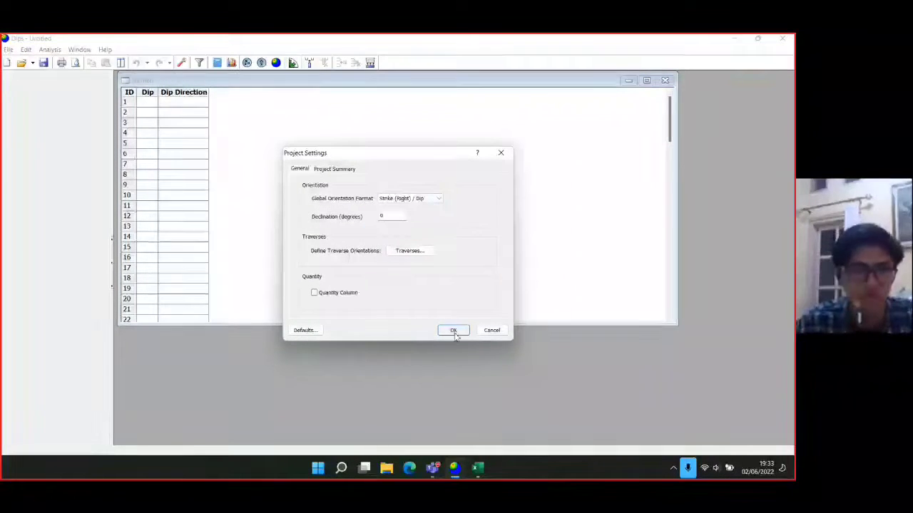
left_click(276, 63)
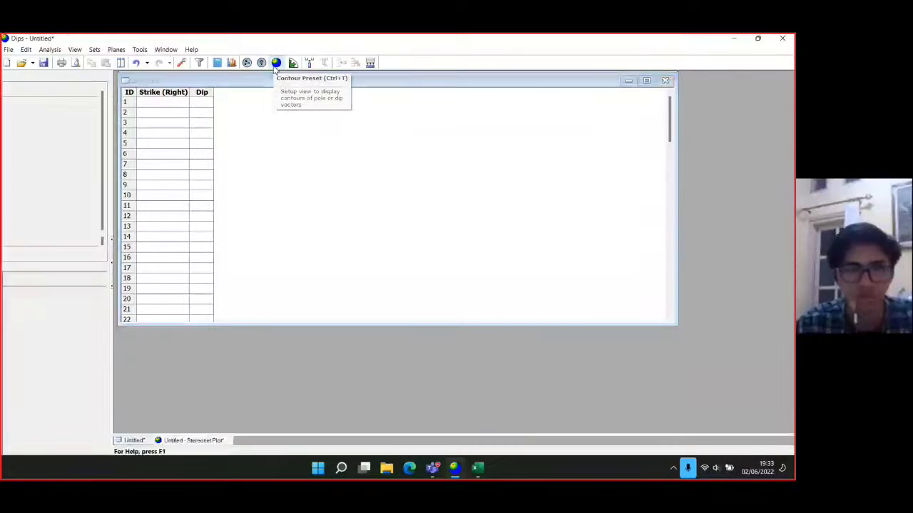
left_click(749, 186)
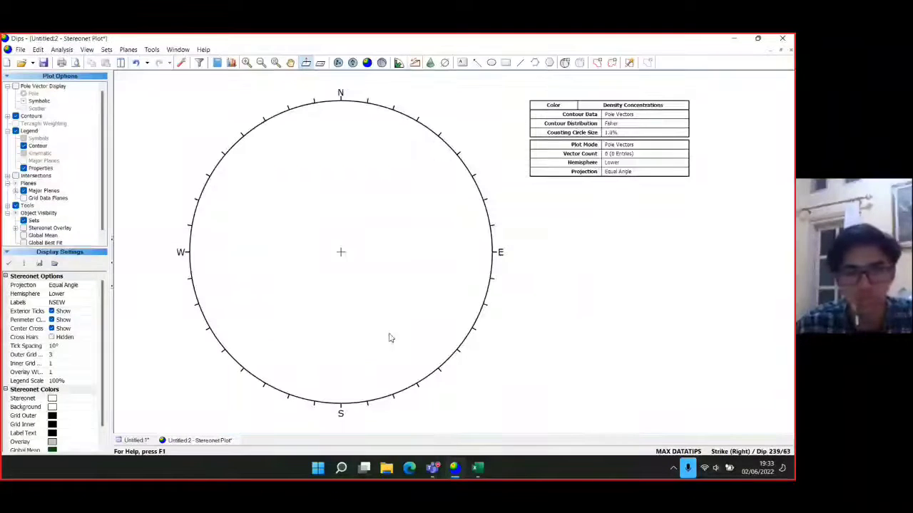
Step: Add a user plane at 227/44, the second Bidang sesar in the Excel Sesar sheet, with its pole and ID hidden
key("ctrl+a")
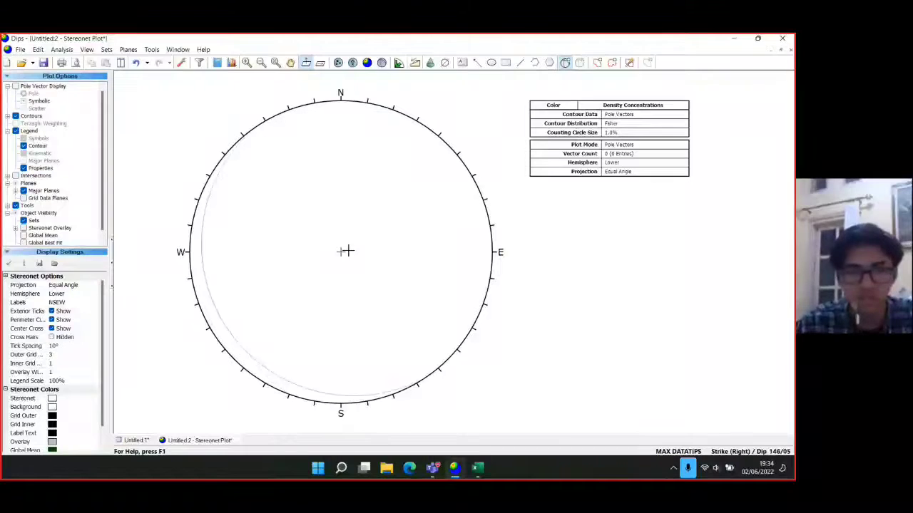
left_click(341, 253)
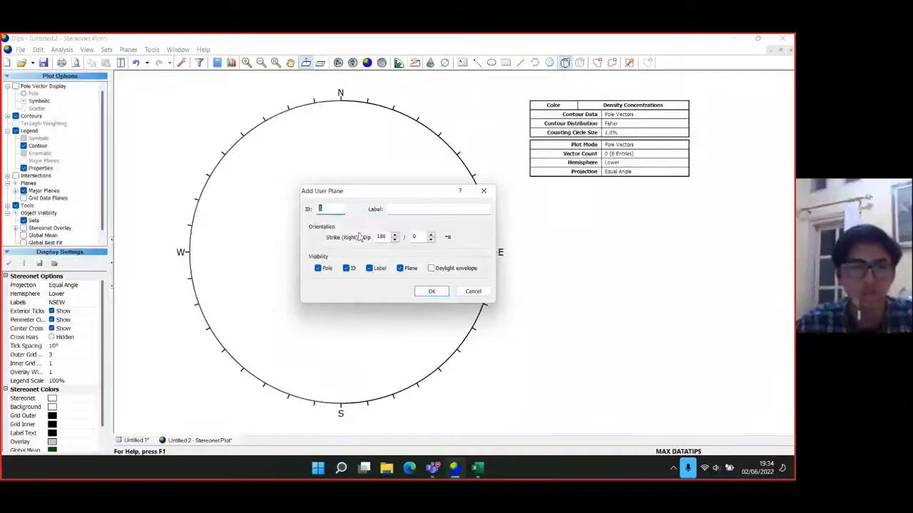
double_click(381, 236)
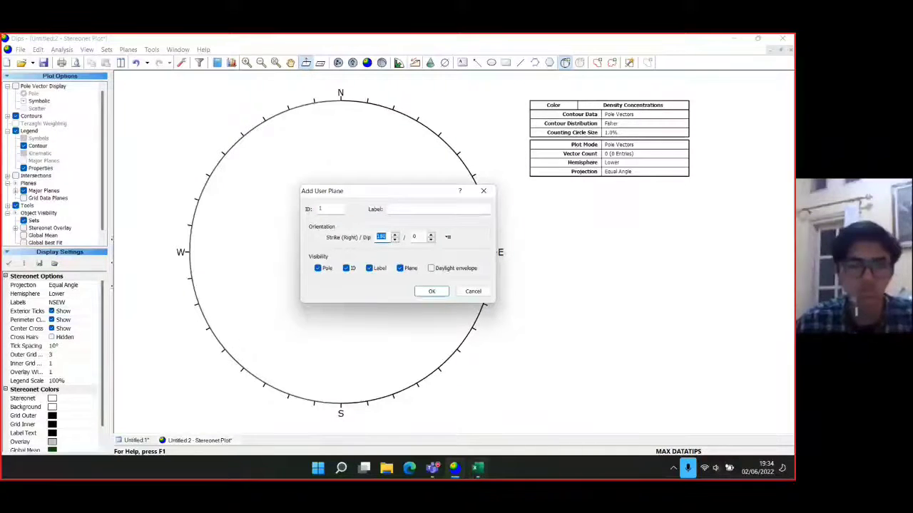
left_click(482, 474)
left_click(36, 192)
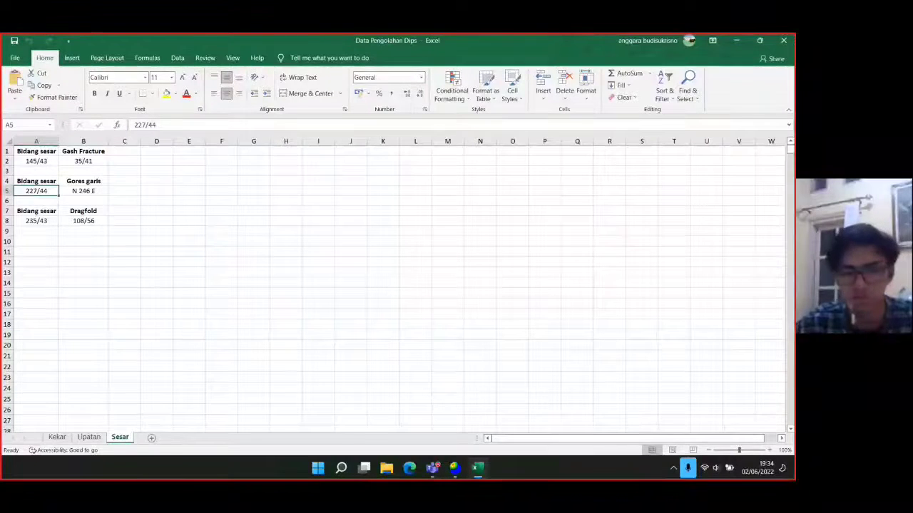
left_click(478, 470)
type("227")
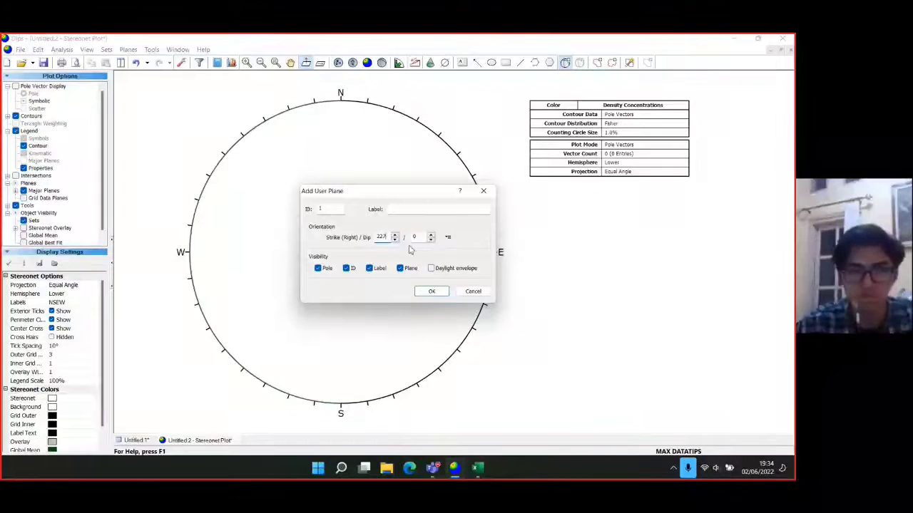
type("44")
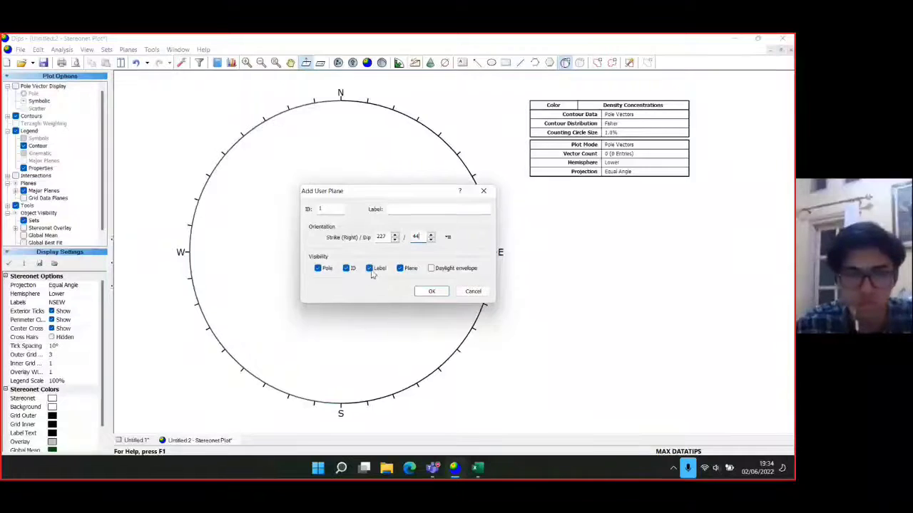
left_click(326, 269)
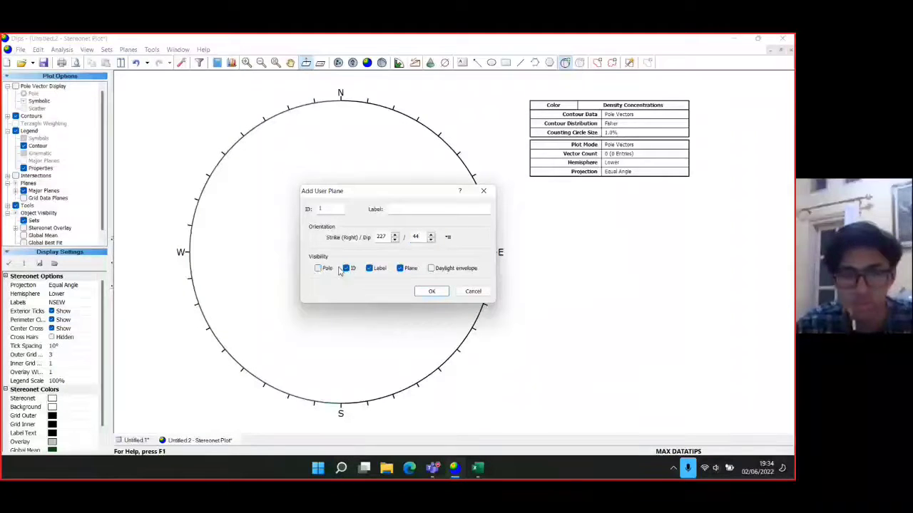
left_click(425, 293)
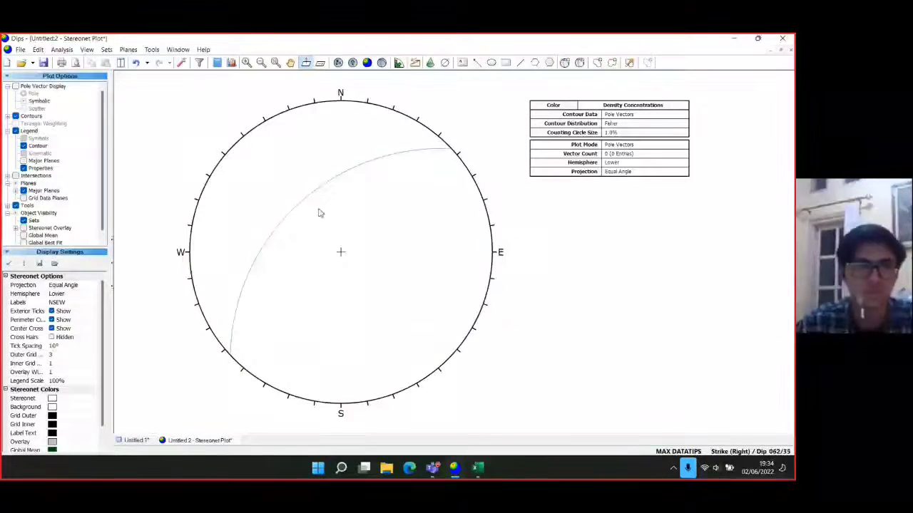
Step: Label the 227/44 user plane "Bidang Sesar"
left_click(304, 203)
right_click(300, 199)
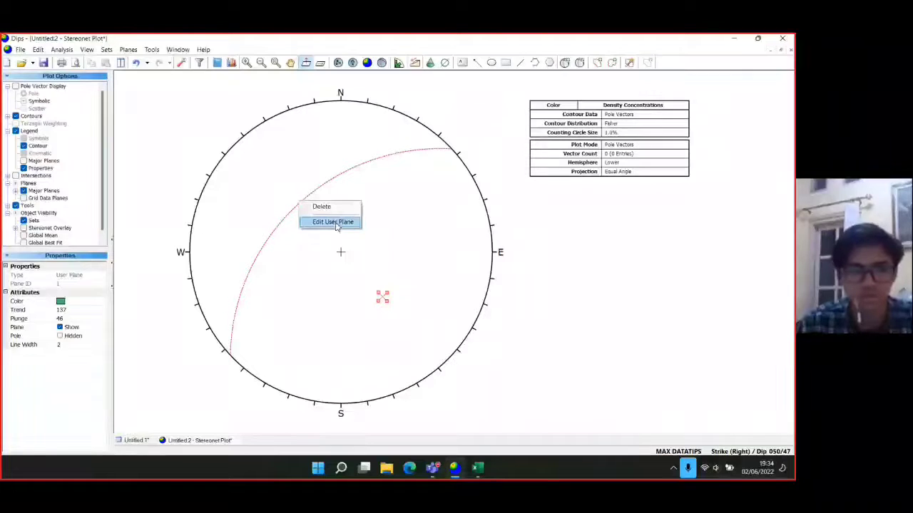
left_click(334, 221)
left_click(475, 263)
type("Bsla")
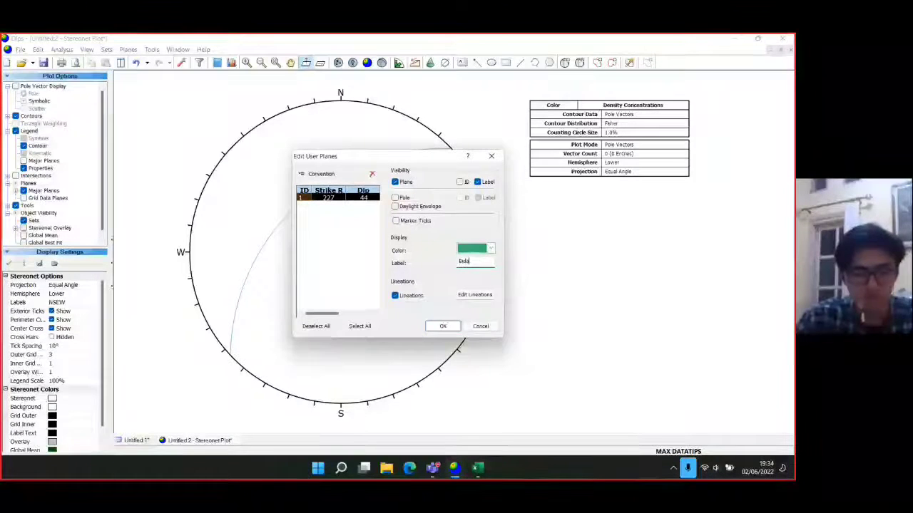
type("Sesar")
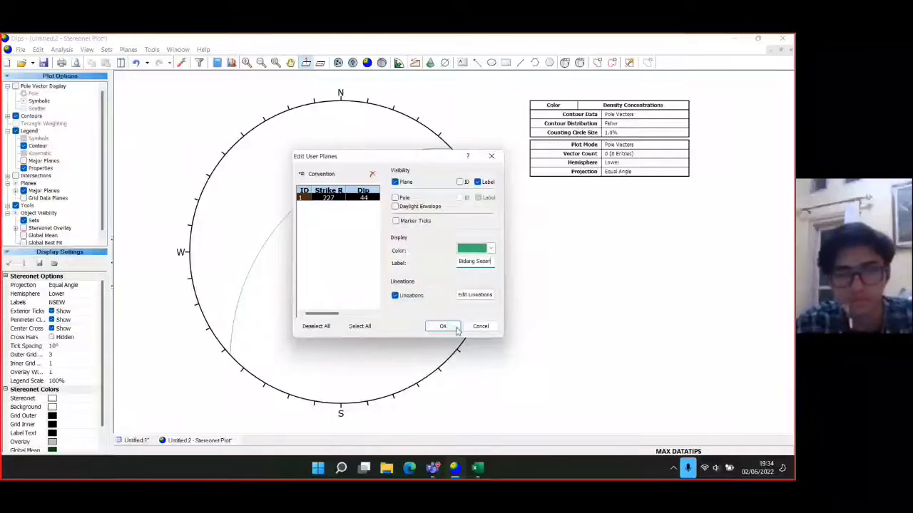
left_click(442, 326)
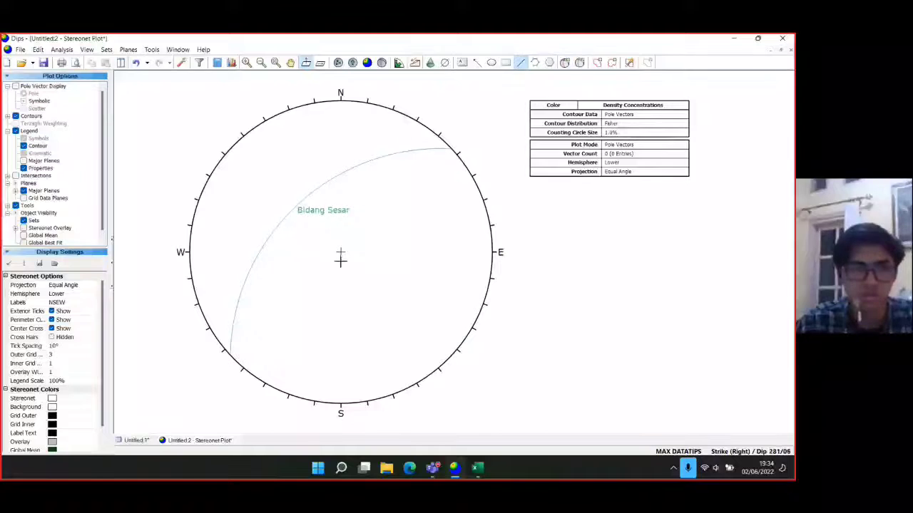
Step: Add a line through the stereonet centre with trend 246, the Gores garis value in the Excel Sesar sheet
left_click(446, 63)
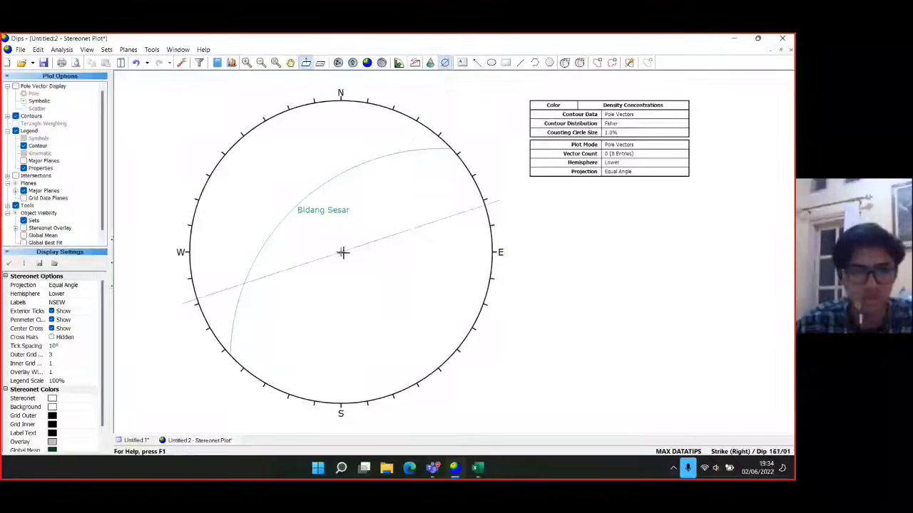
left_click(340, 252)
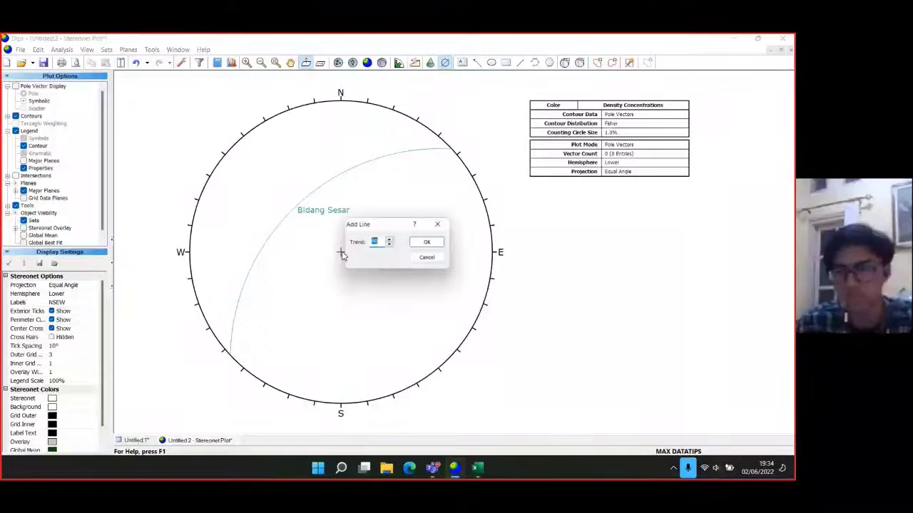
left_click(471, 473)
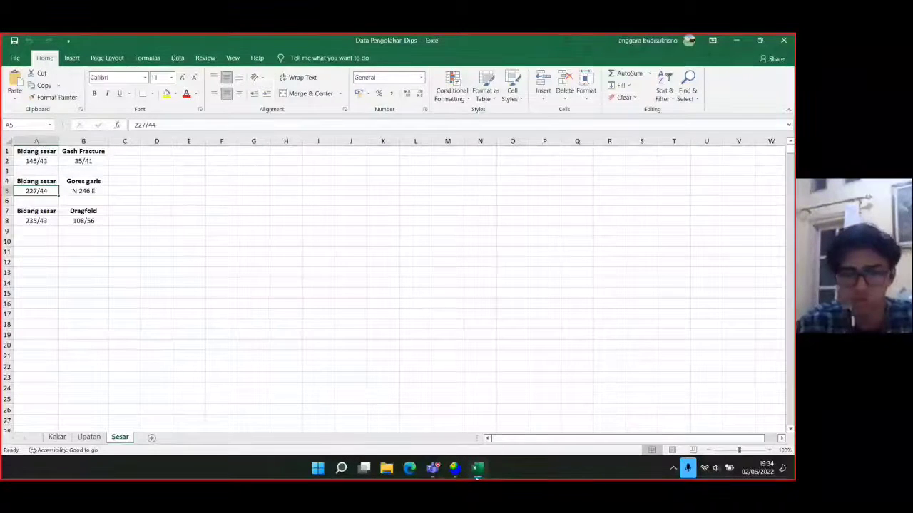
left_click(477, 471)
type("246")
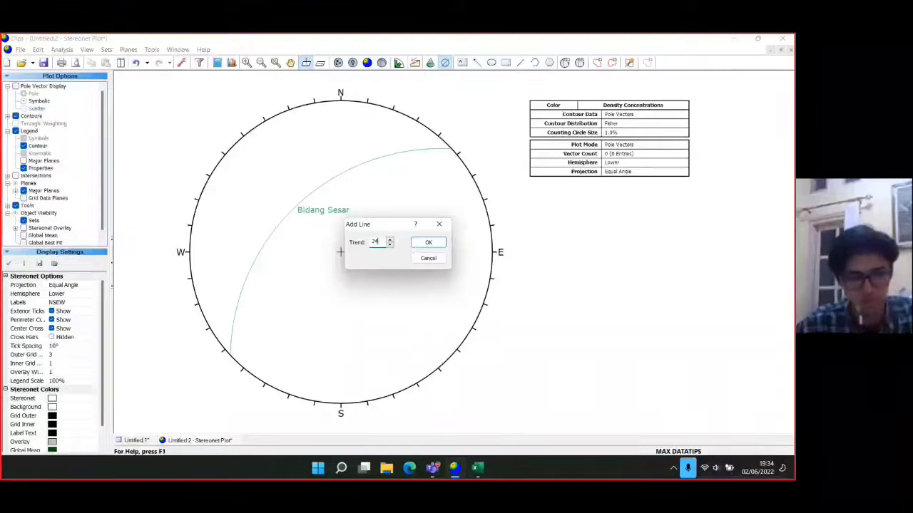
left_click(429, 243)
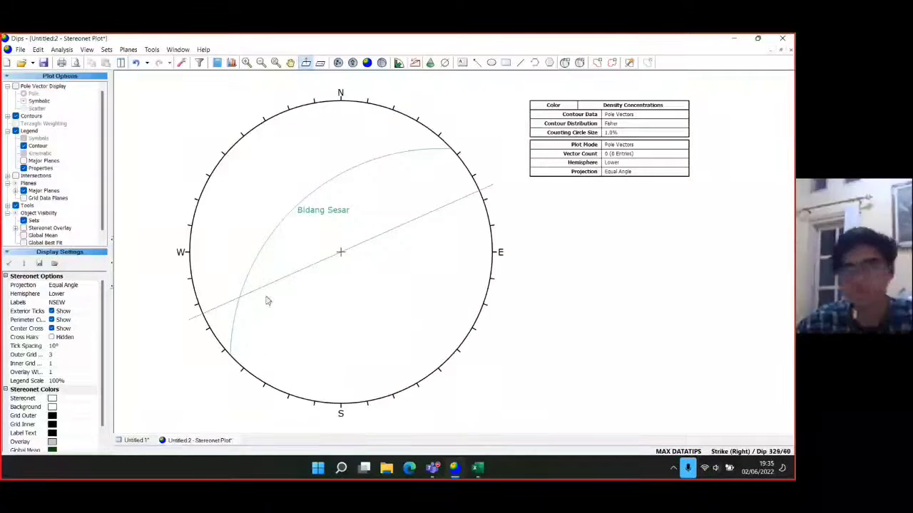
Step: Add a user plane at 336/73 labelled "Bidang Bantu", with its pole where the trend line crosses Bidang Sesar, hiding the pole and ID
left_click_drag(189, 313, 278, 285)
scroll(343, 300, "up", 3)
left_click_drag(396, 218, 364, 245)
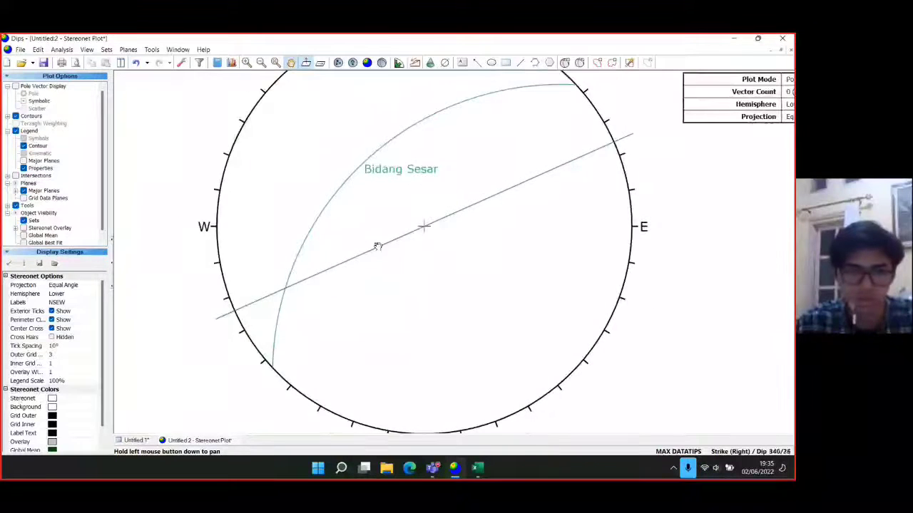
scroll(356, 209, "up", 1)
left_click_drag(307, 177, 340, 230)
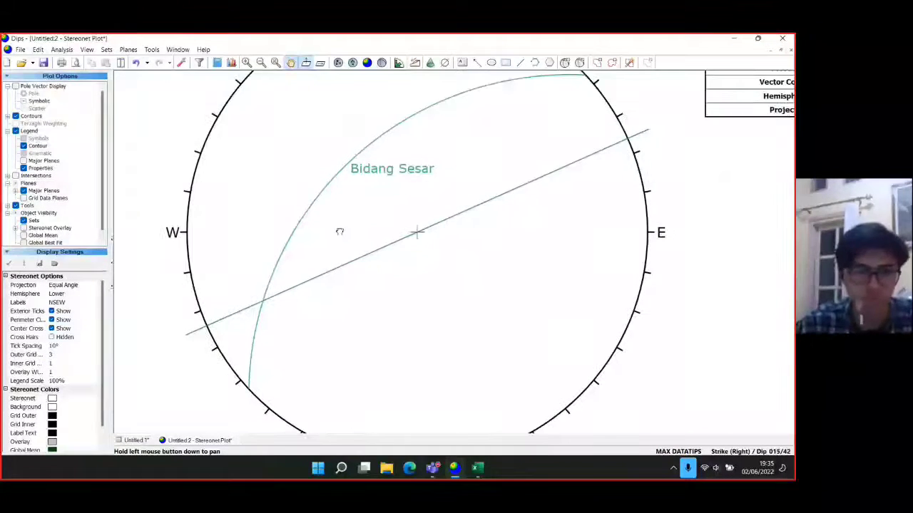
scroll(340, 230, "up", 1)
left_click_drag(396, 272, 393, 257)
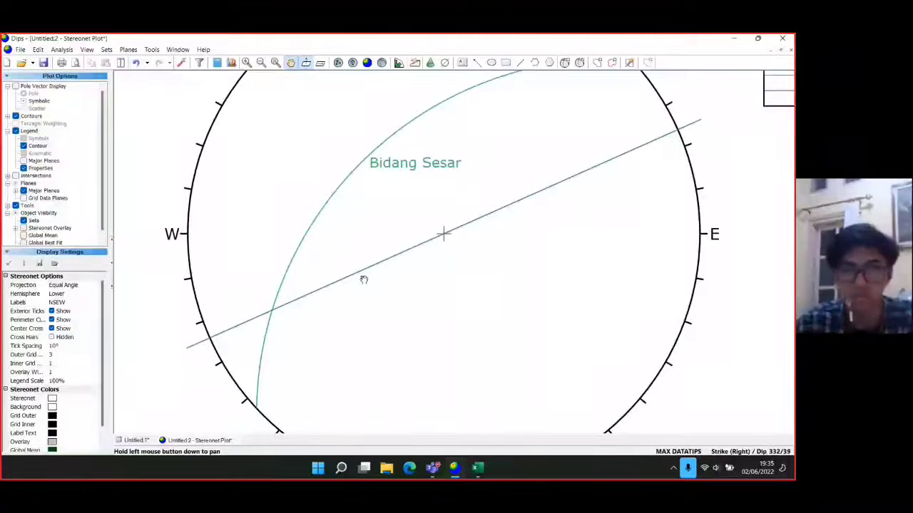
key("Escape")
left_click(273, 311)
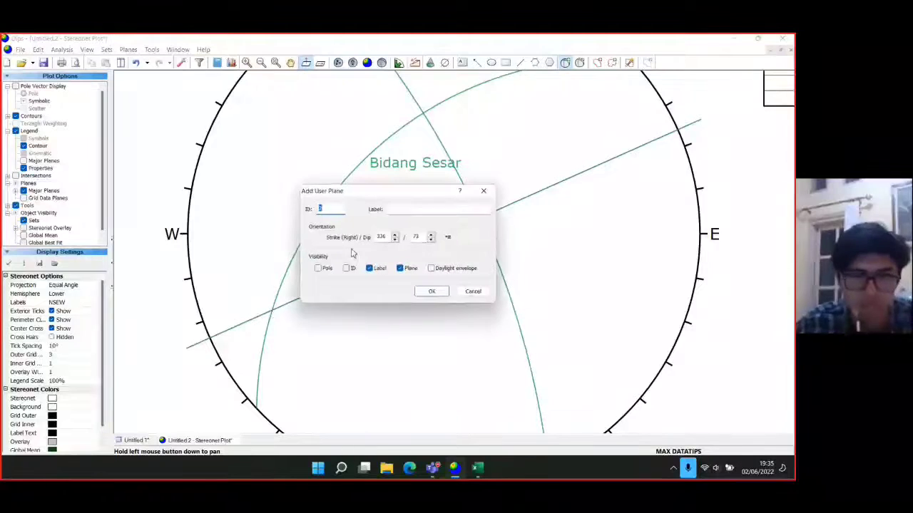
left_click(422, 207)
type("Bidang Bantu")
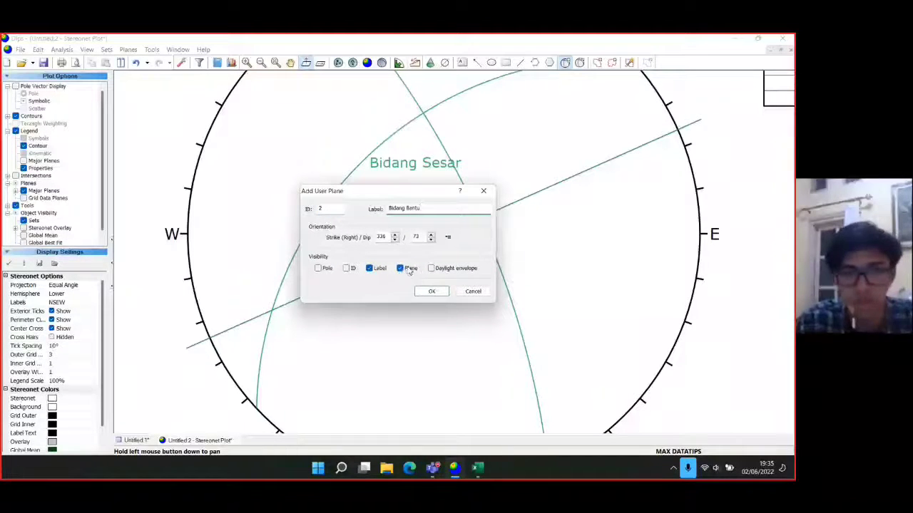
left_click(431, 291)
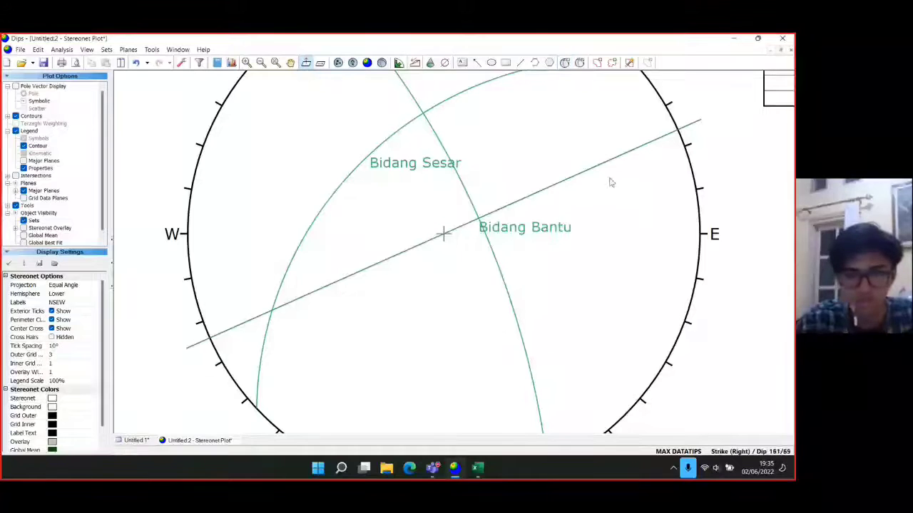
Step: Add a user plane at 80/51 labelled "Sgima 2", its pole at the Bidang Sesar–Bidang Bantu intersection, showing the pole and hiding the plane
left_click_drag(570, 188, 443, 175)
scroll(438, 208, "down", 1)
scroll(425, 216, "up", 2)
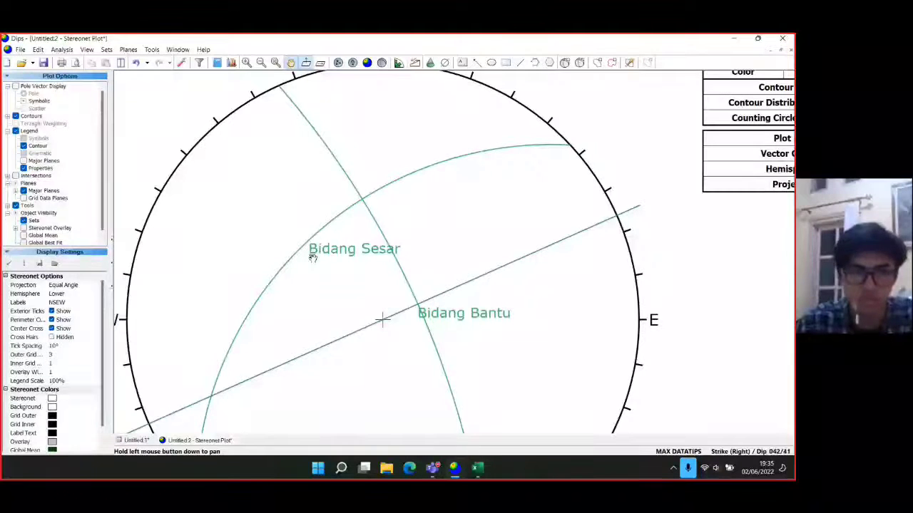
key("Escape")
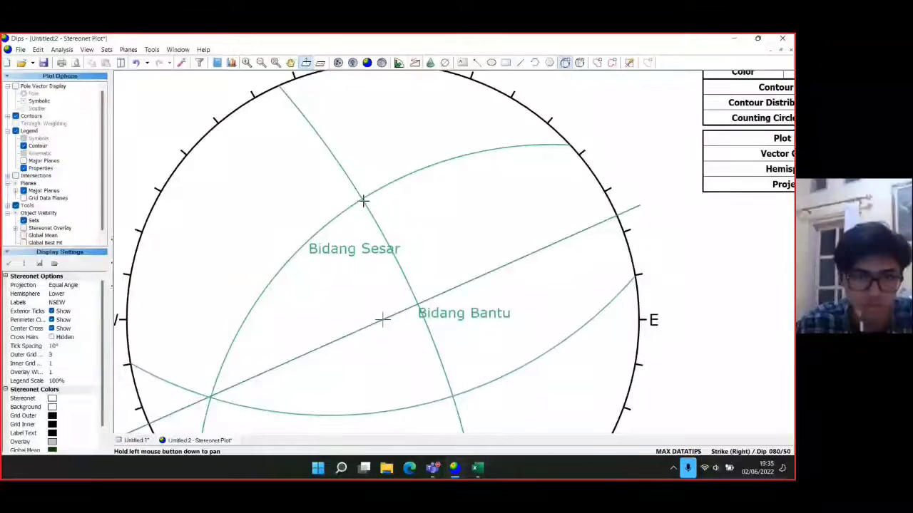
left_click(363, 199)
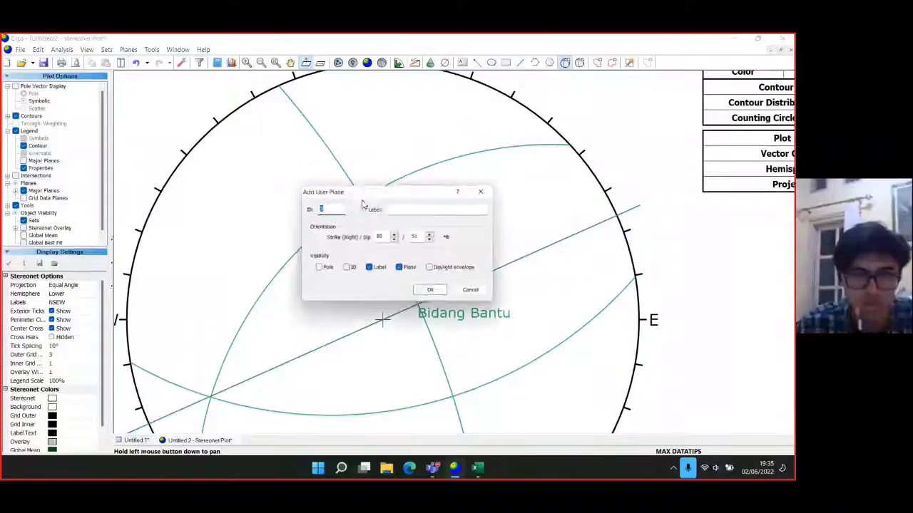
type("Sigma 2")
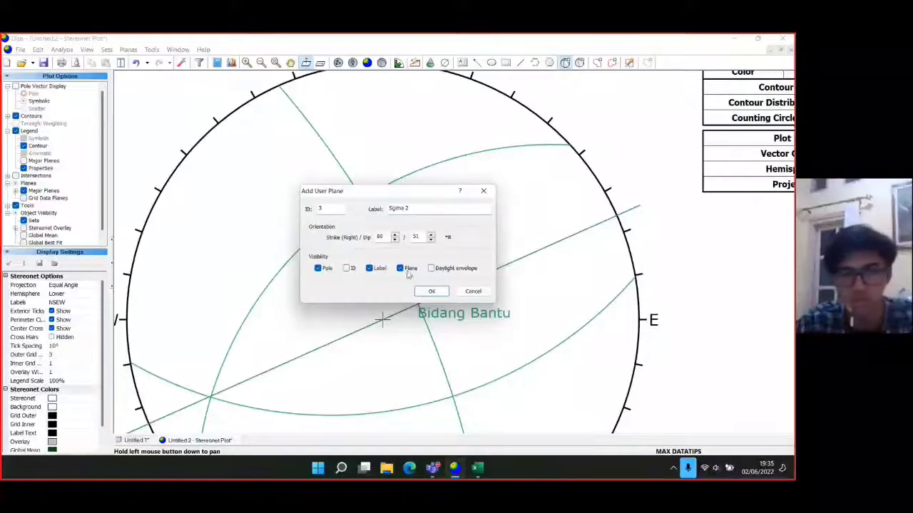
left_click(431, 291)
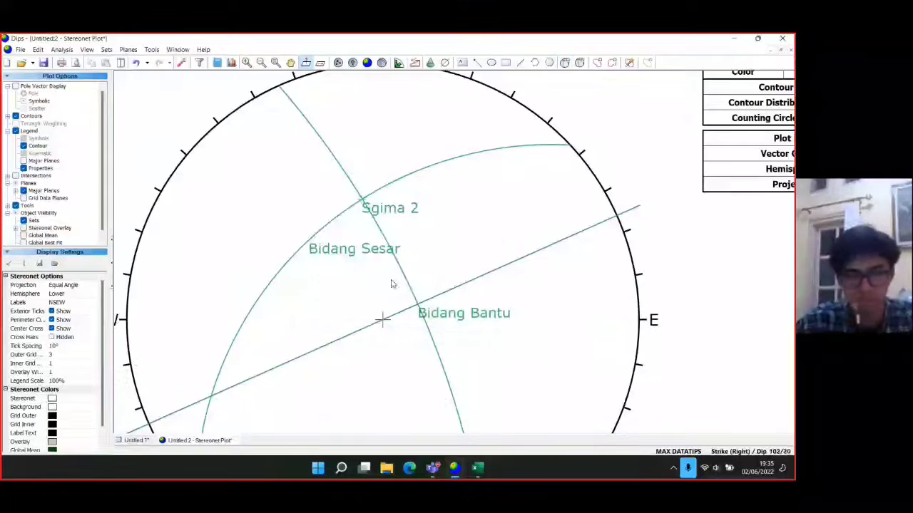
Step: Place a pitch grid for the plane whose pole is the Sgima 2 point
left_click_drag(350, 350, 380, 240)
scroll(405, 206, "down", 2)
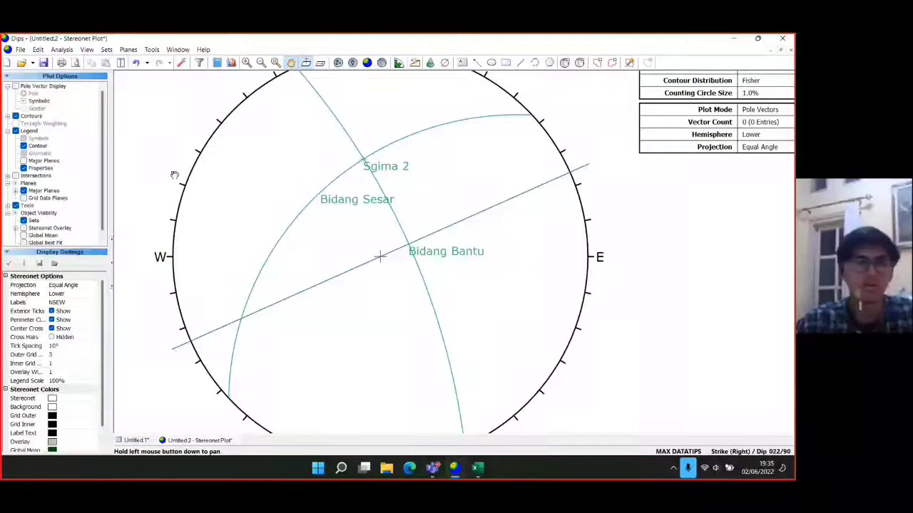
left_click(153, 49)
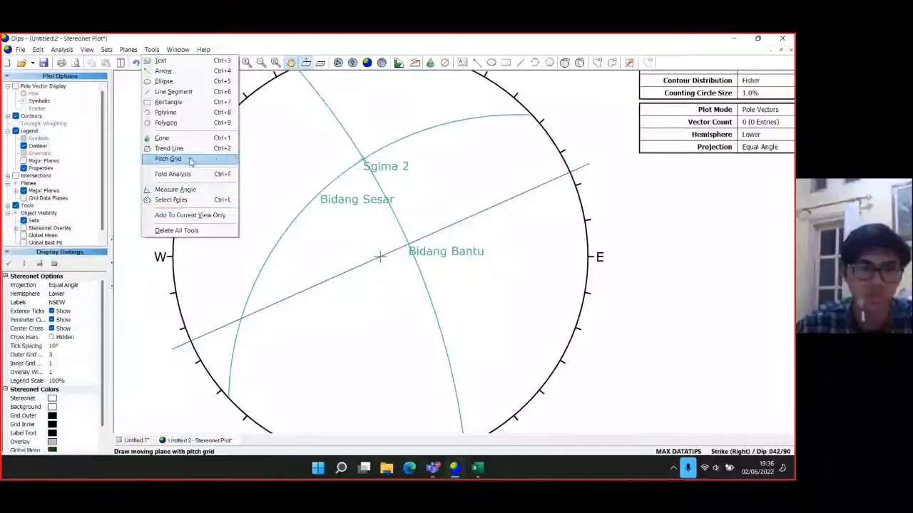
left_click(184, 180)
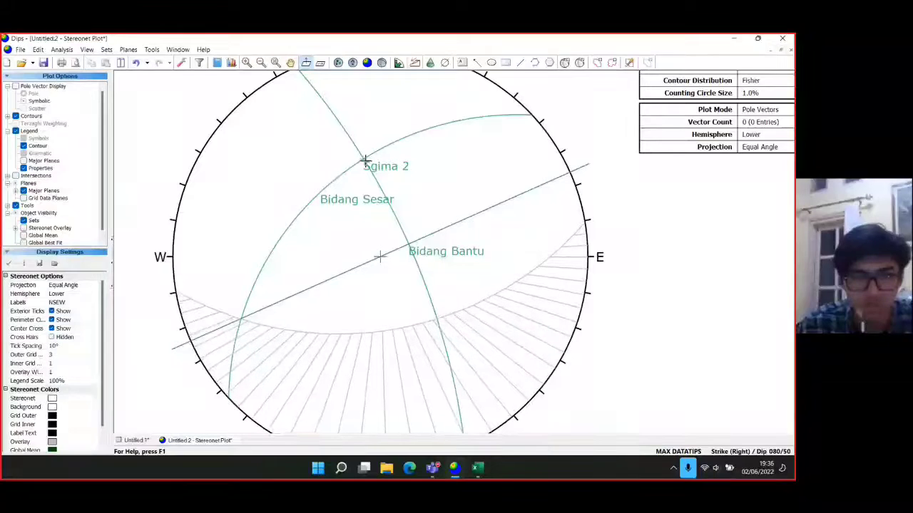
left_click(364, 162)
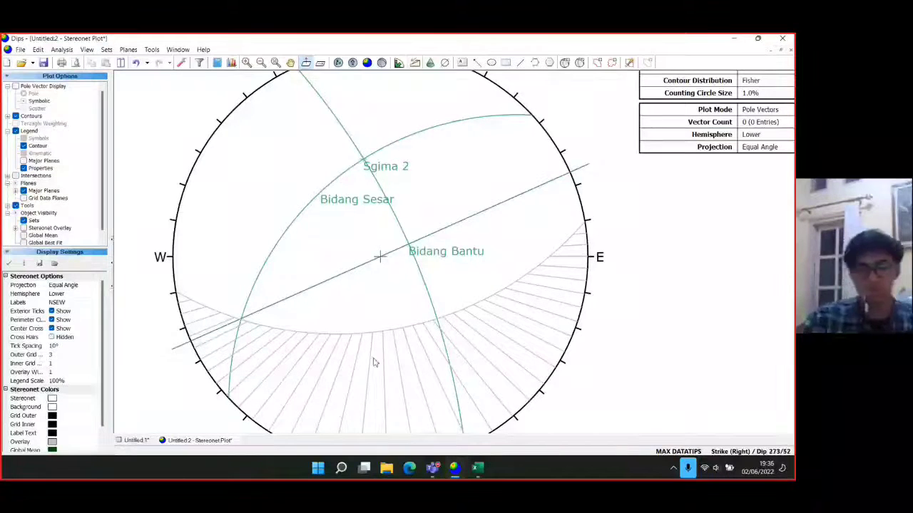
Step: Add a user plane at 312/53 labelled "Sigma 1", with its pole on the pitch grid arc between the two planes and the plane hidden
scroll(335, 350, "up", 5)
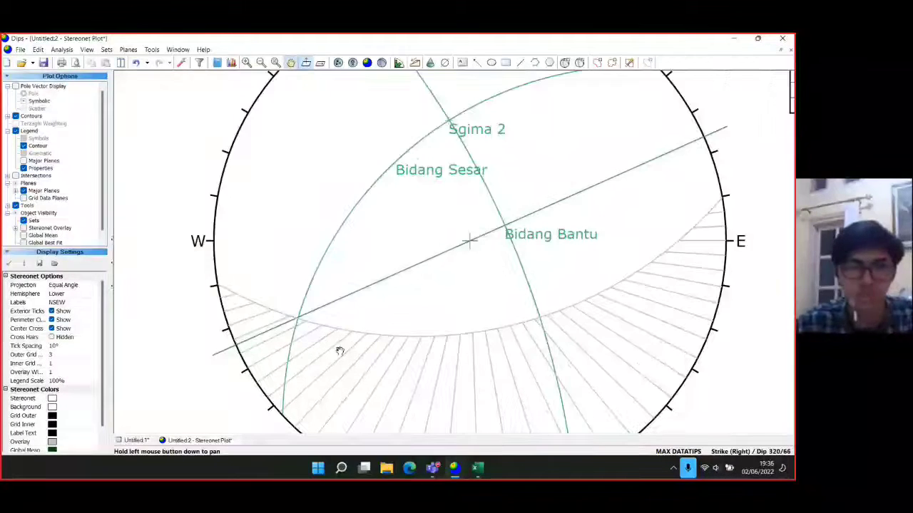
scroll(356, 290, "up", 4)
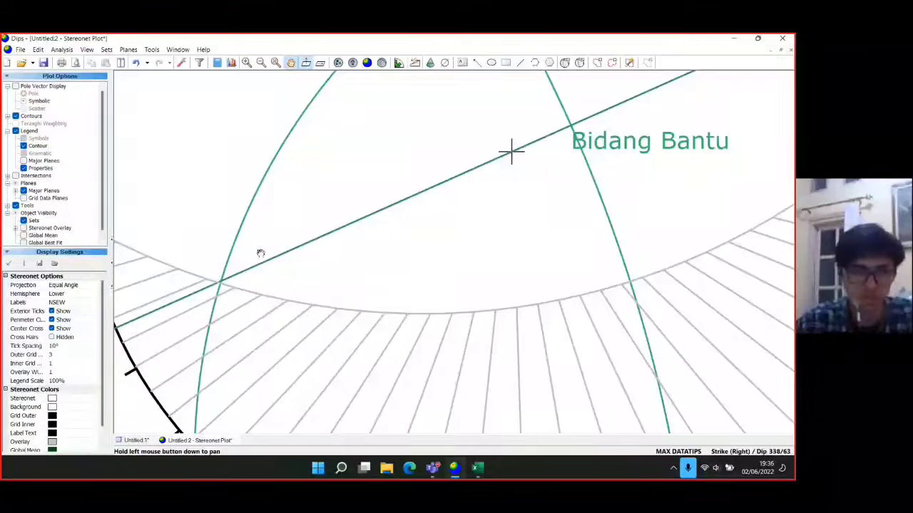
key("Escape")
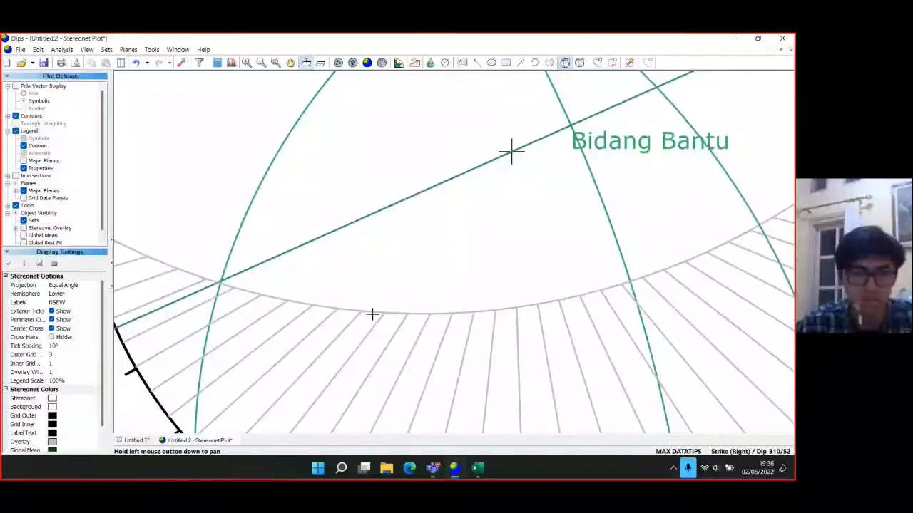
left_click(511, 152)
type("5")
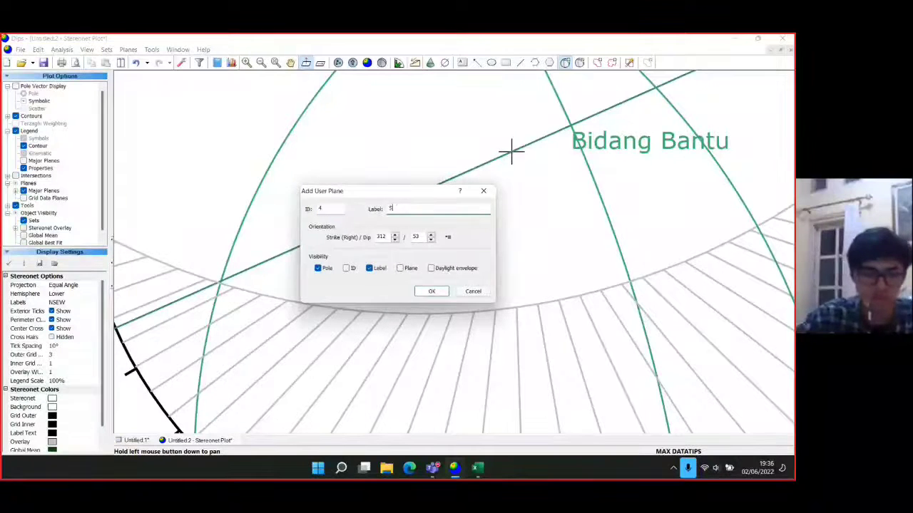
type("igma 1")
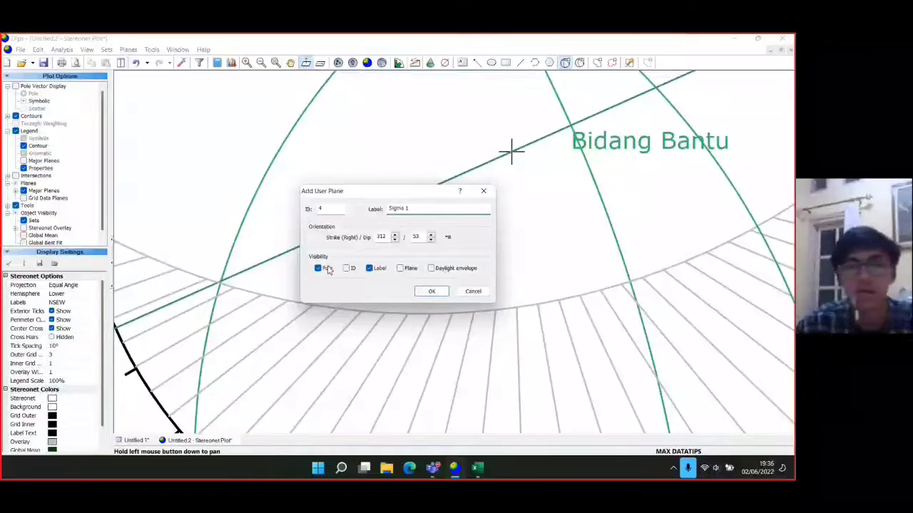
left_click(430, 292)
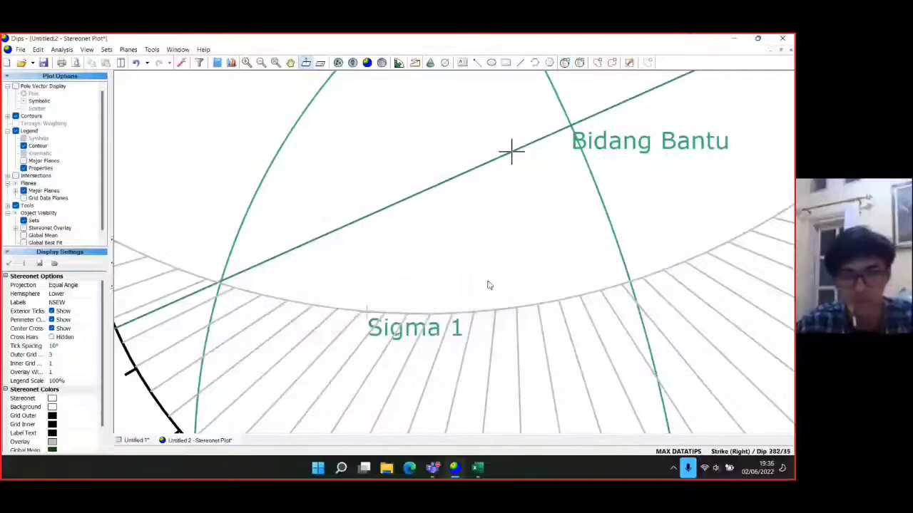
Step: Add a user plane at 197/62 labelled "Sigma 3", with its pole on the pitch grid arc east of Bidang Bantu and the plane hidden
left_click_drag(545, 335, 363, 301)
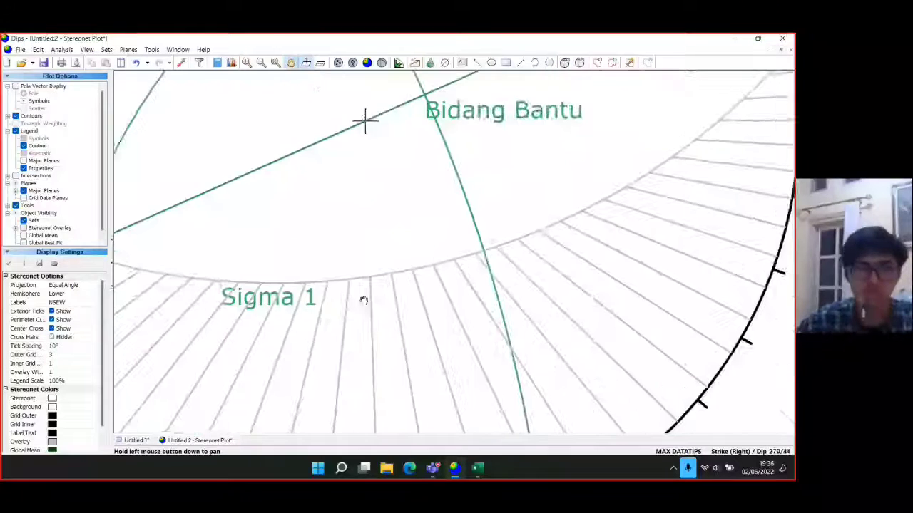
scroll(410, 277, "down", 1)
left_click_drag(467, 256, 434, 264)
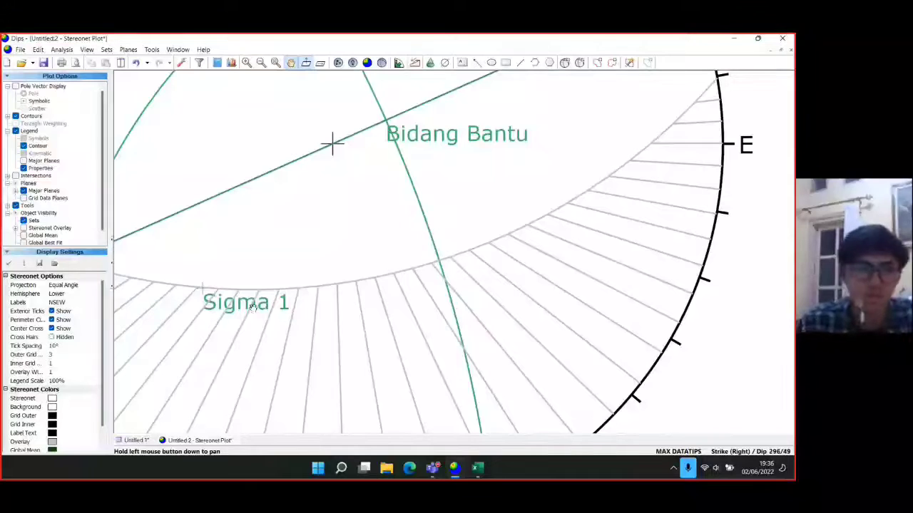
left_click_drag(255, 284, 249, 291)
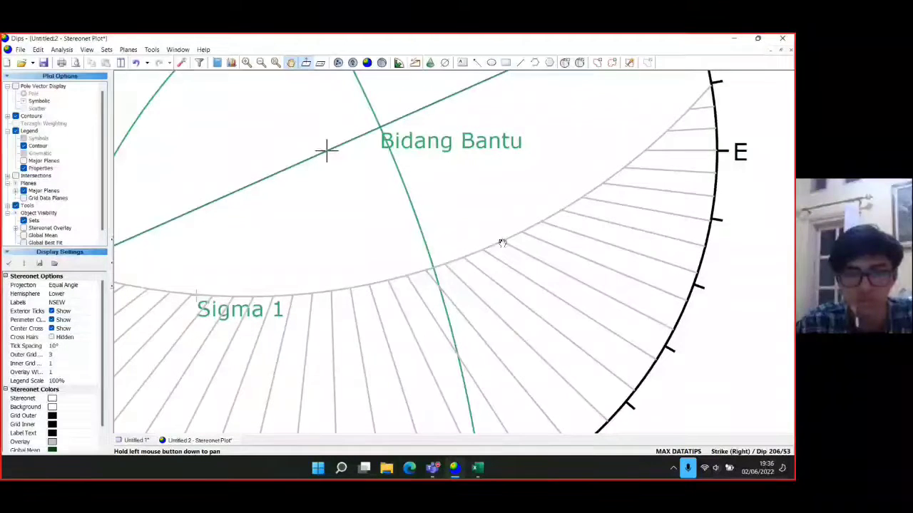
key("Escape")
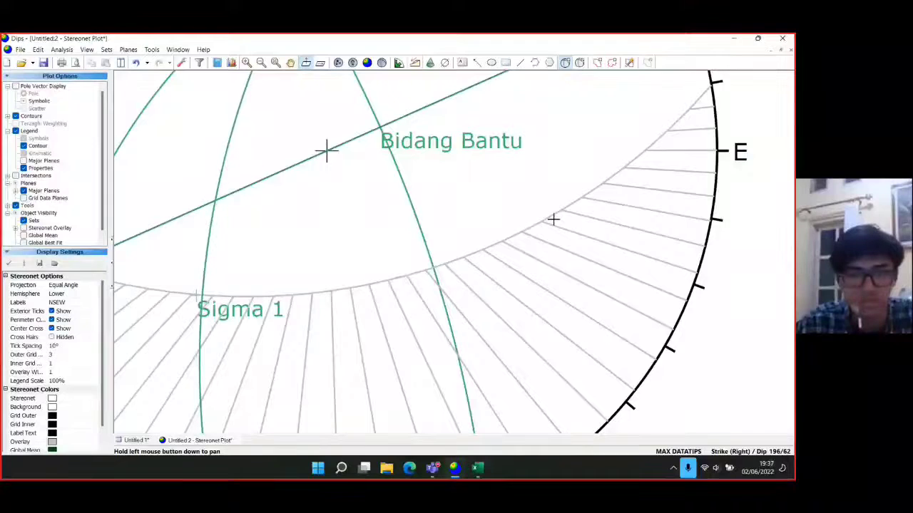
left_click(553, 219)
left_click(421, 207)
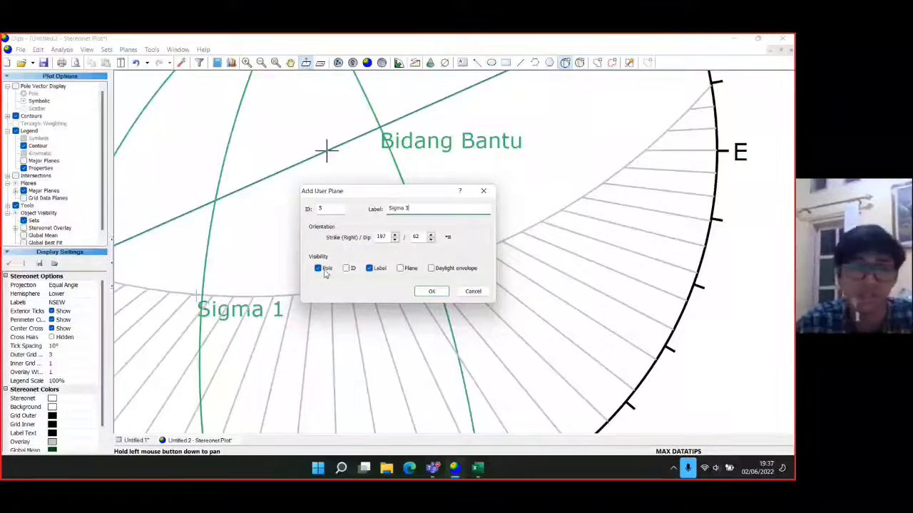
left_click(435, 292)
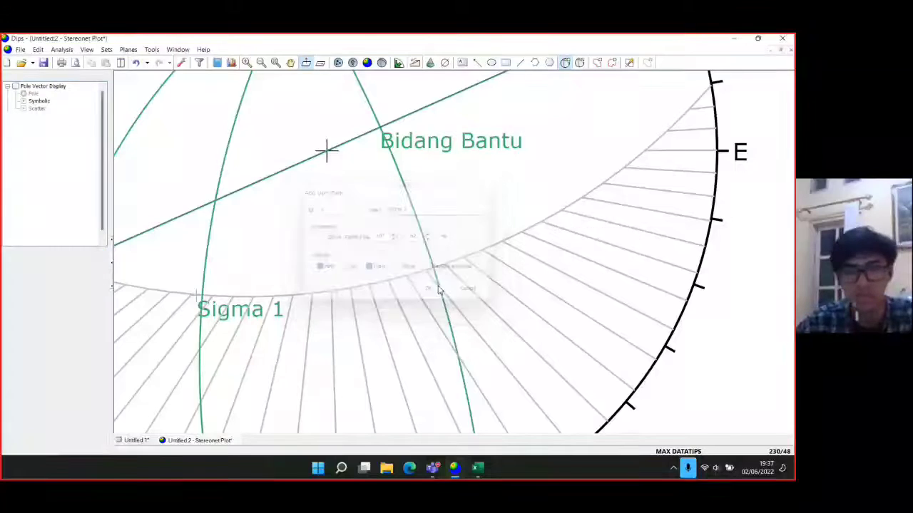
Step: Delete all drawing tools, the trend line and pitch grid, from the stereonet
scroll(407, 238, "down", 2)
left_click_drag(378, 217, 388, 258)
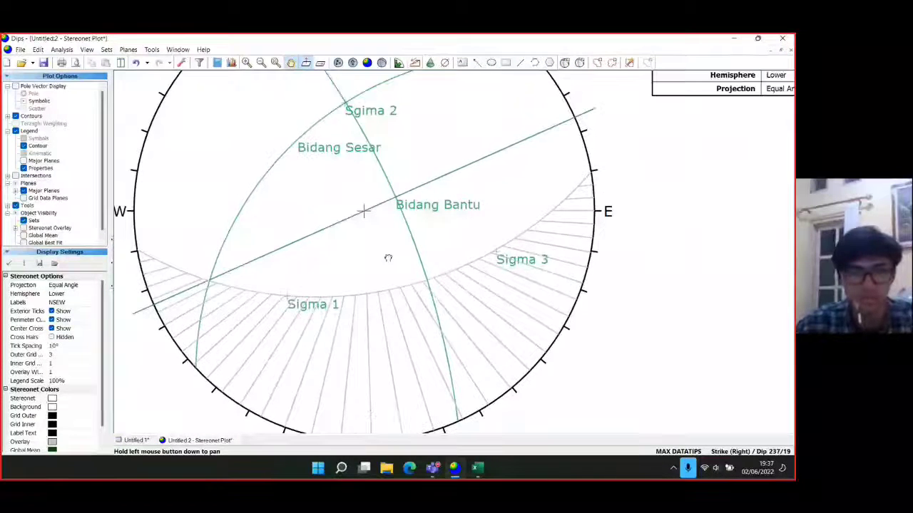
scroll(388, 258, "down", 3)
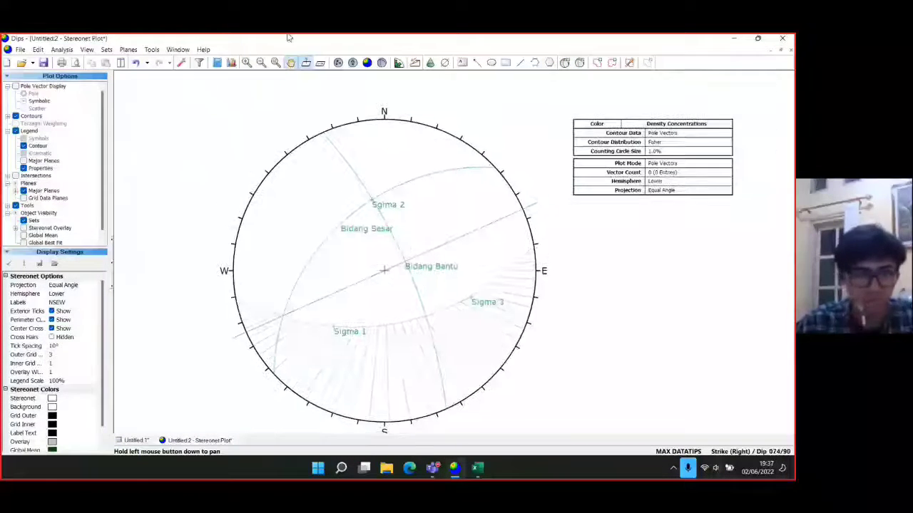
left_click(151, 49)
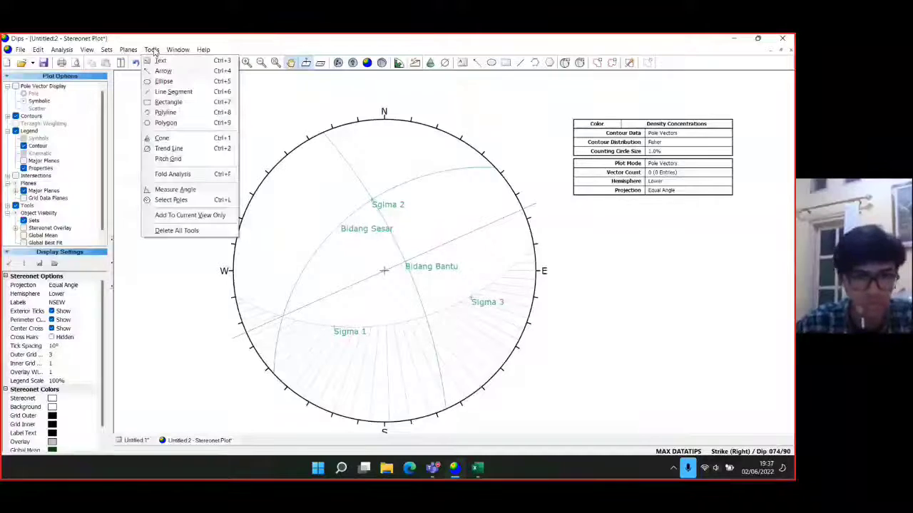
left_click(187, 232)
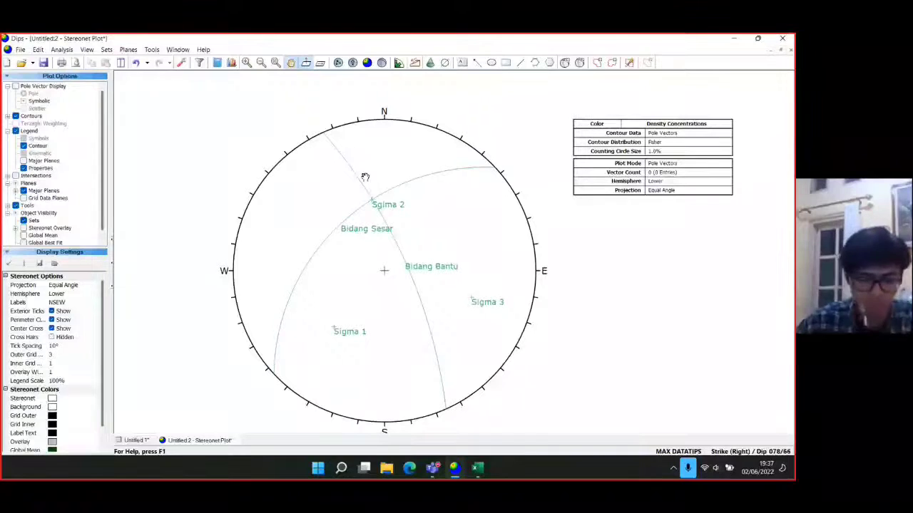
Step: Edit the user planes and set the Bidang Sesar plane (227/44) to red
key("Escape")
left_click(365, 189)
right_click(365, 187)
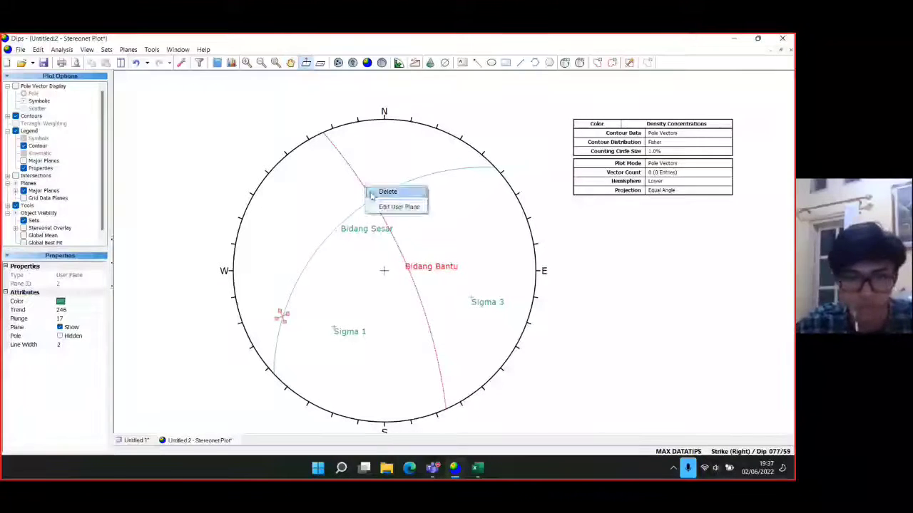
left_click(383, 208)
left_click(341, 199)
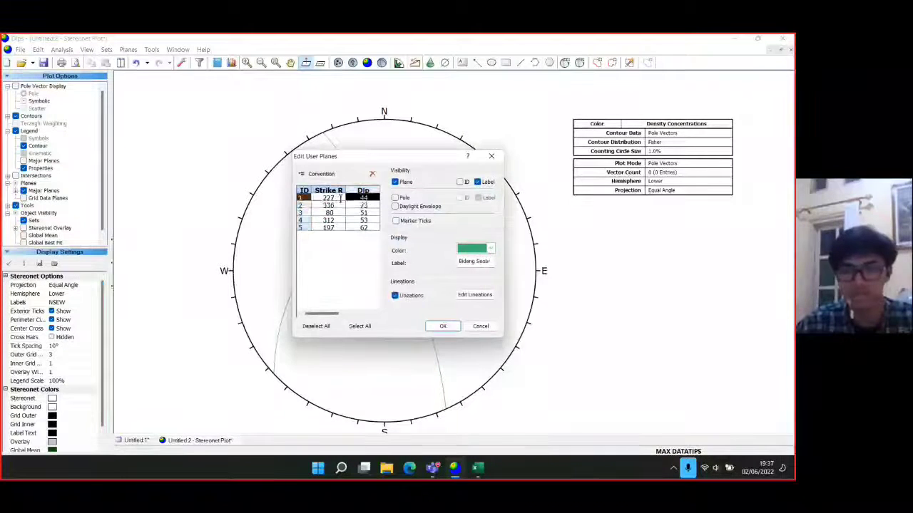
left_click(460, 249)
left_click(463, 293)
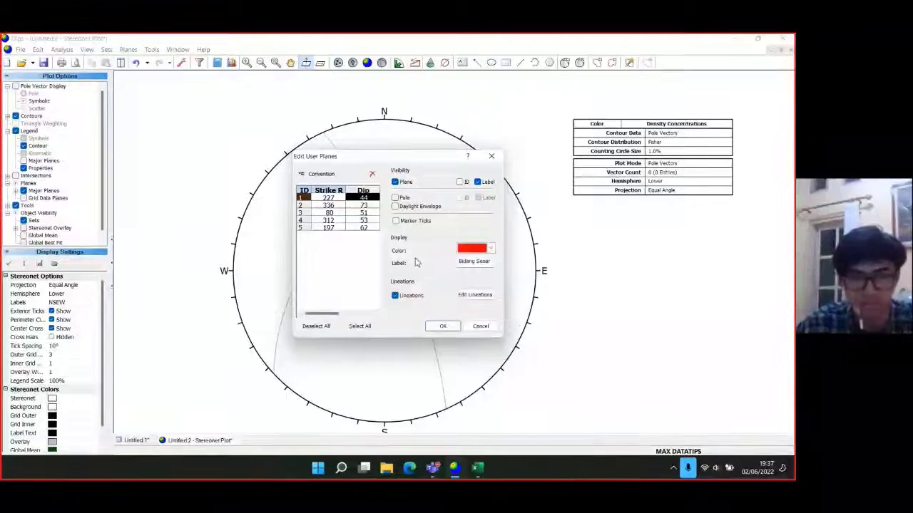
Step: Set the colour of the Bidang Bantu plane (336/73) to blue
left_click(347, 206)
left_click(491, 249)
left_click(501, 284)
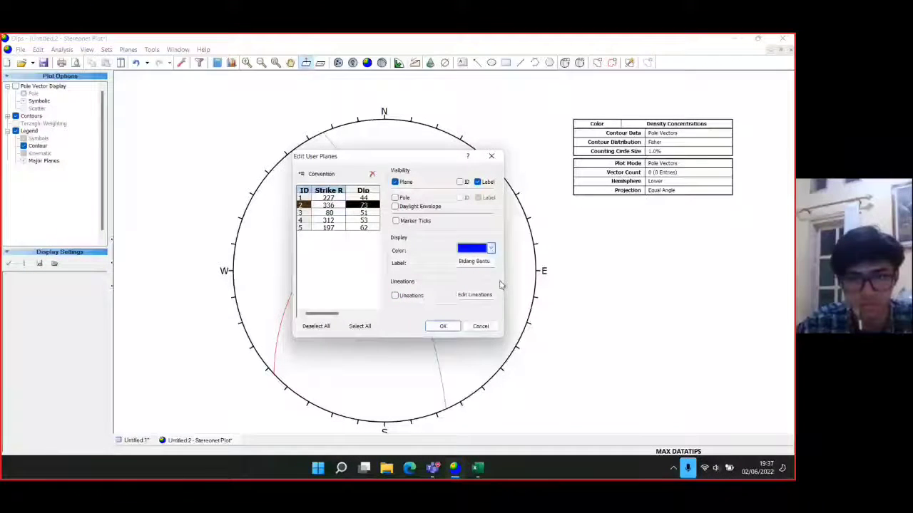
Step: Recolour the Sigma 1 (312/53) and Sigma 3 (197/62) user planes in grey shades and apply the user plane edits
left_click(301, 213)
left_click(332, 220)
left_click(490, 248)
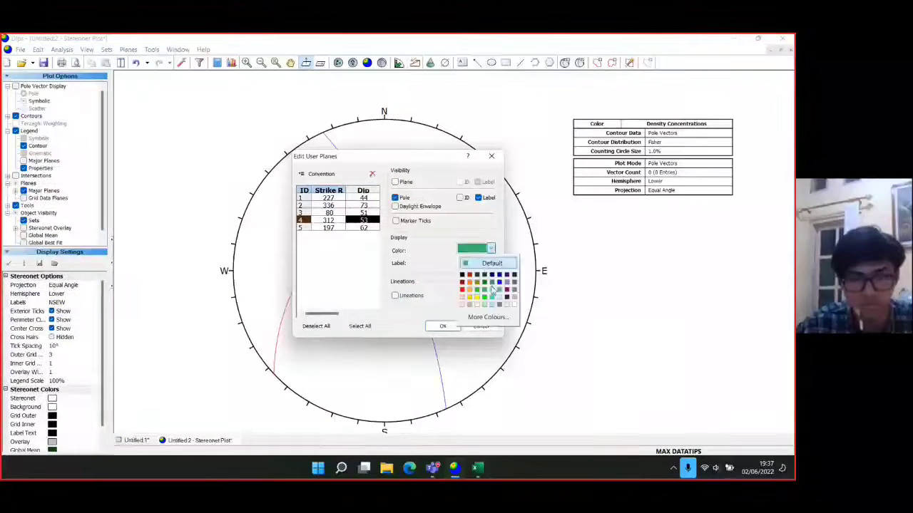
left_click(507, 289)
left_click(328, 227)
left_click(491, 248)
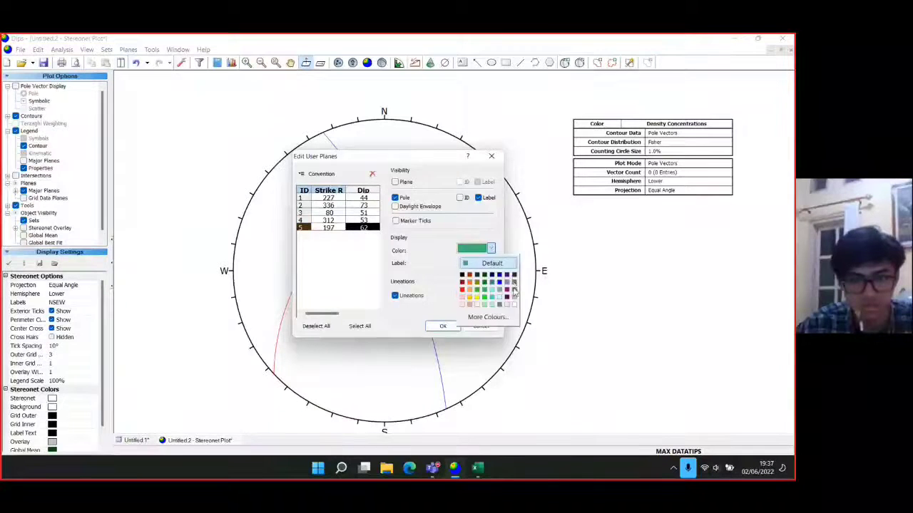
left_click(504, 281)
left_click(442, 326)
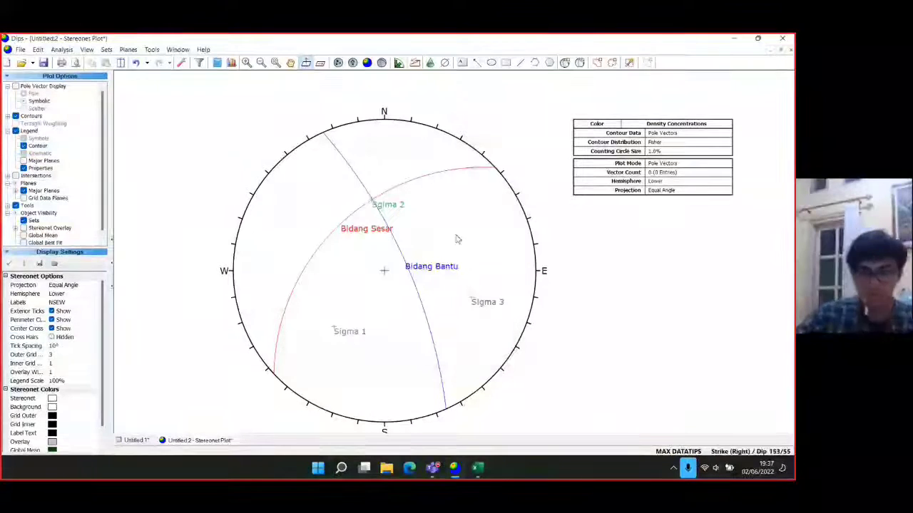
Step: Change the project's global orientation format to Trend / Plunge
scroll(442, 265, "down", 4)
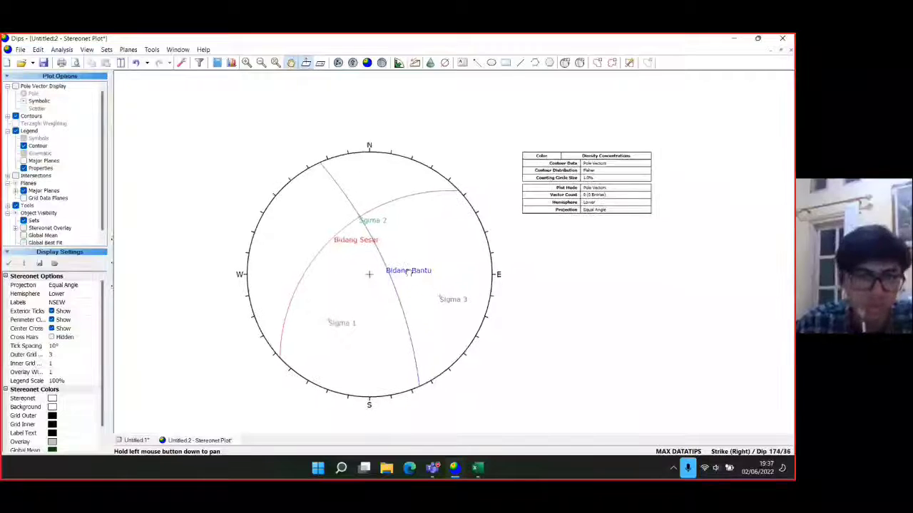
scroll(405, 267, "up", 1)
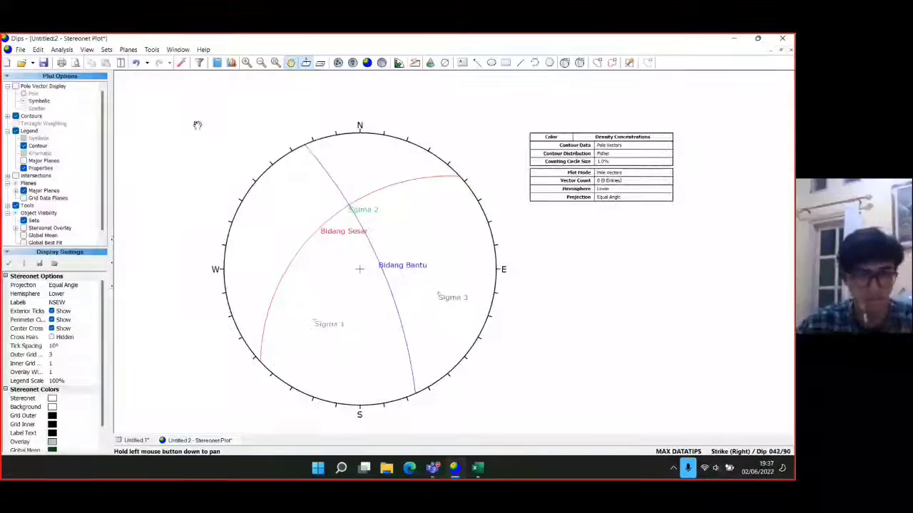
left_click(181, 62)
left_click(414, 197)
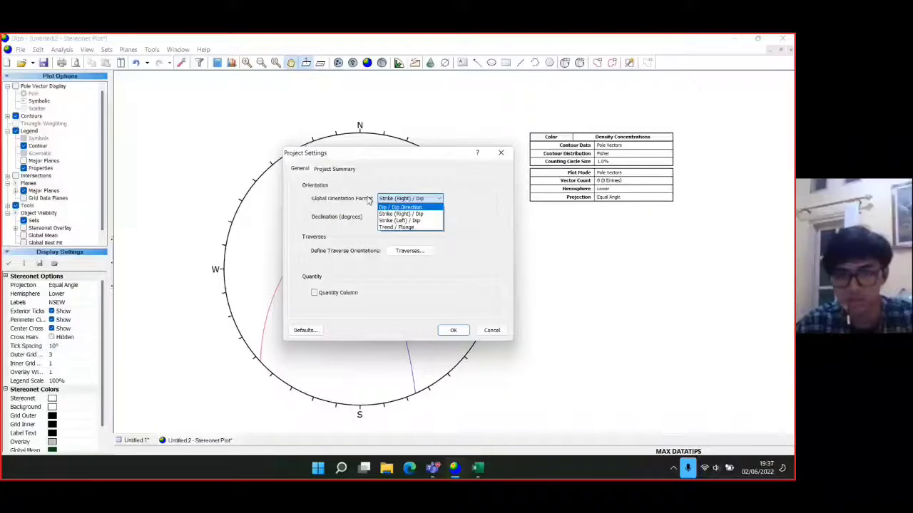
left_click(400, 227)
left_click(452, 330)
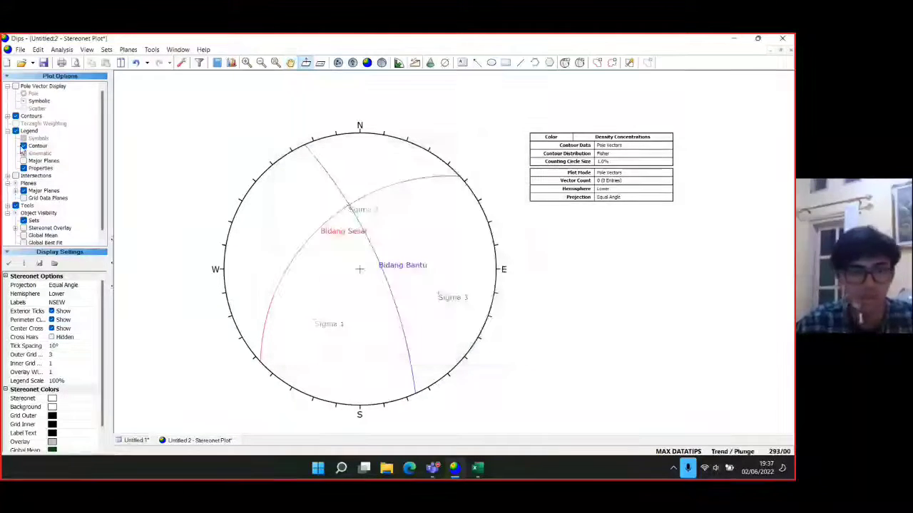
Step: Show the major planes in the plot legend and turn on the stereonet overlay with the Equatorial grid
scroll(57, 178, "down", 1)
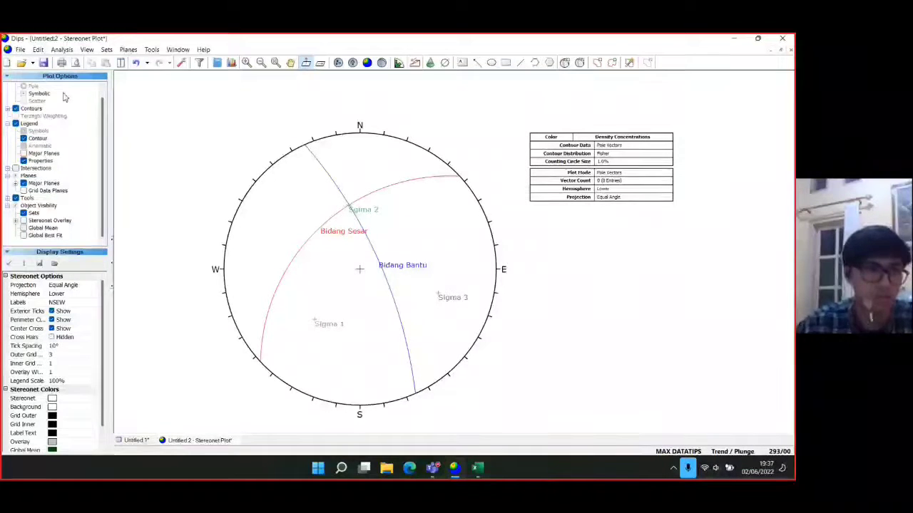
left_click(24, 154)
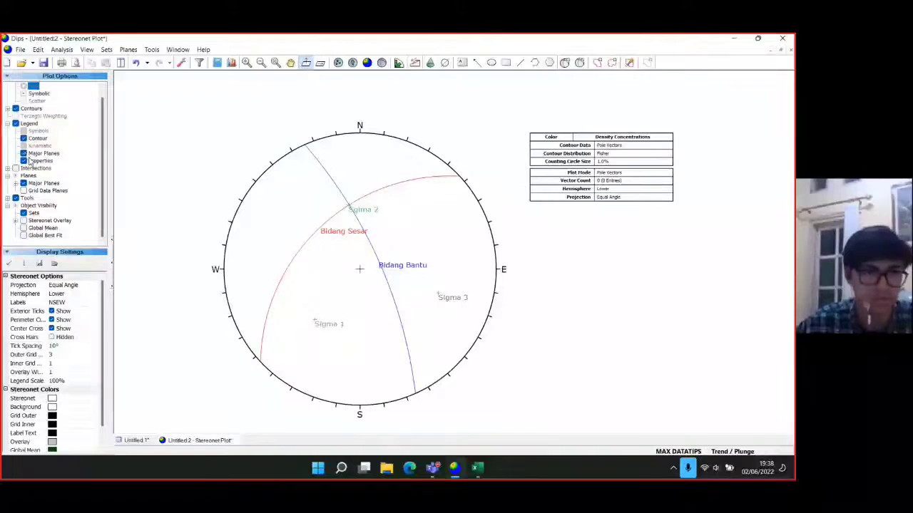
left_click(24, 154)
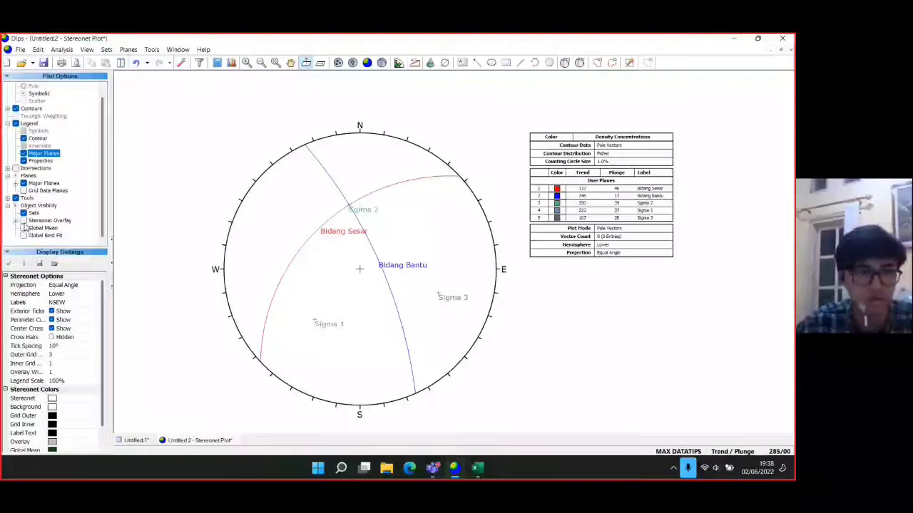
left_click(23, 220)
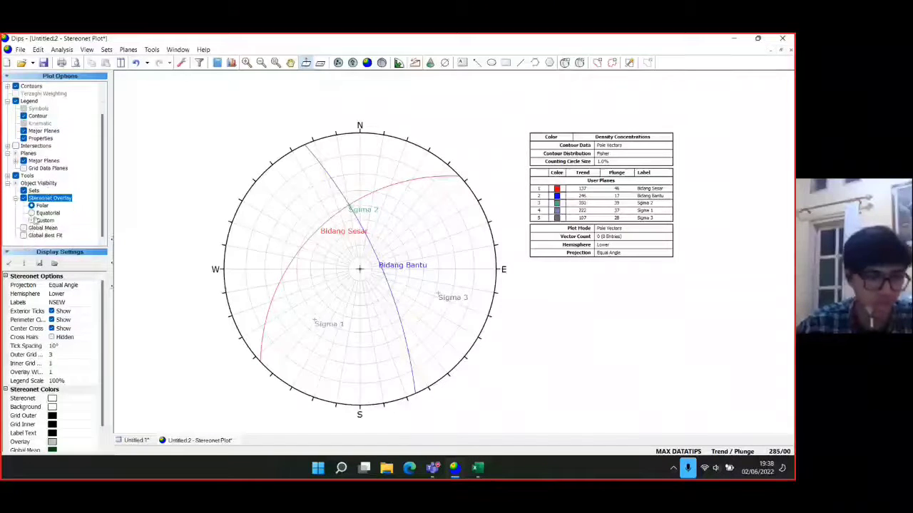
left_click(32, 214)
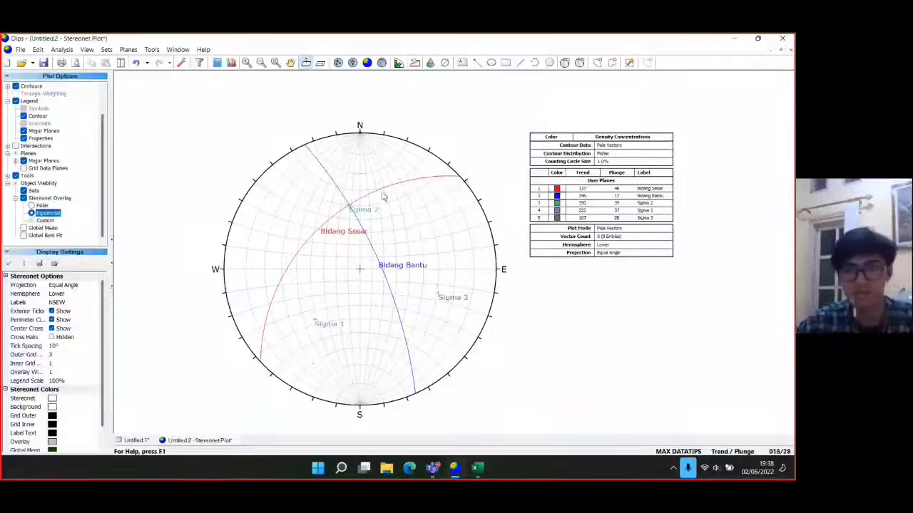